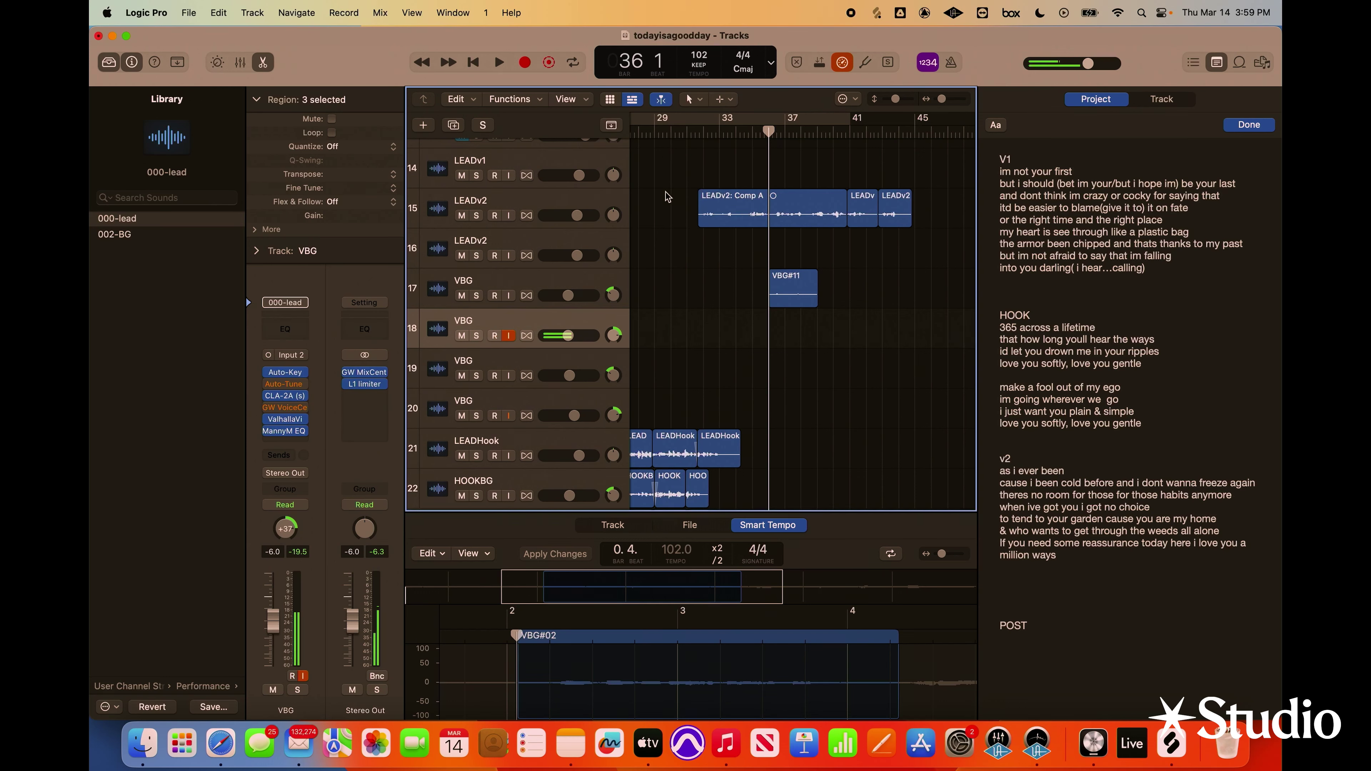
Record stacked background vocal takes around bars 36–38 on VBG tracks 18, 19 and 20, one track after another
key("r")
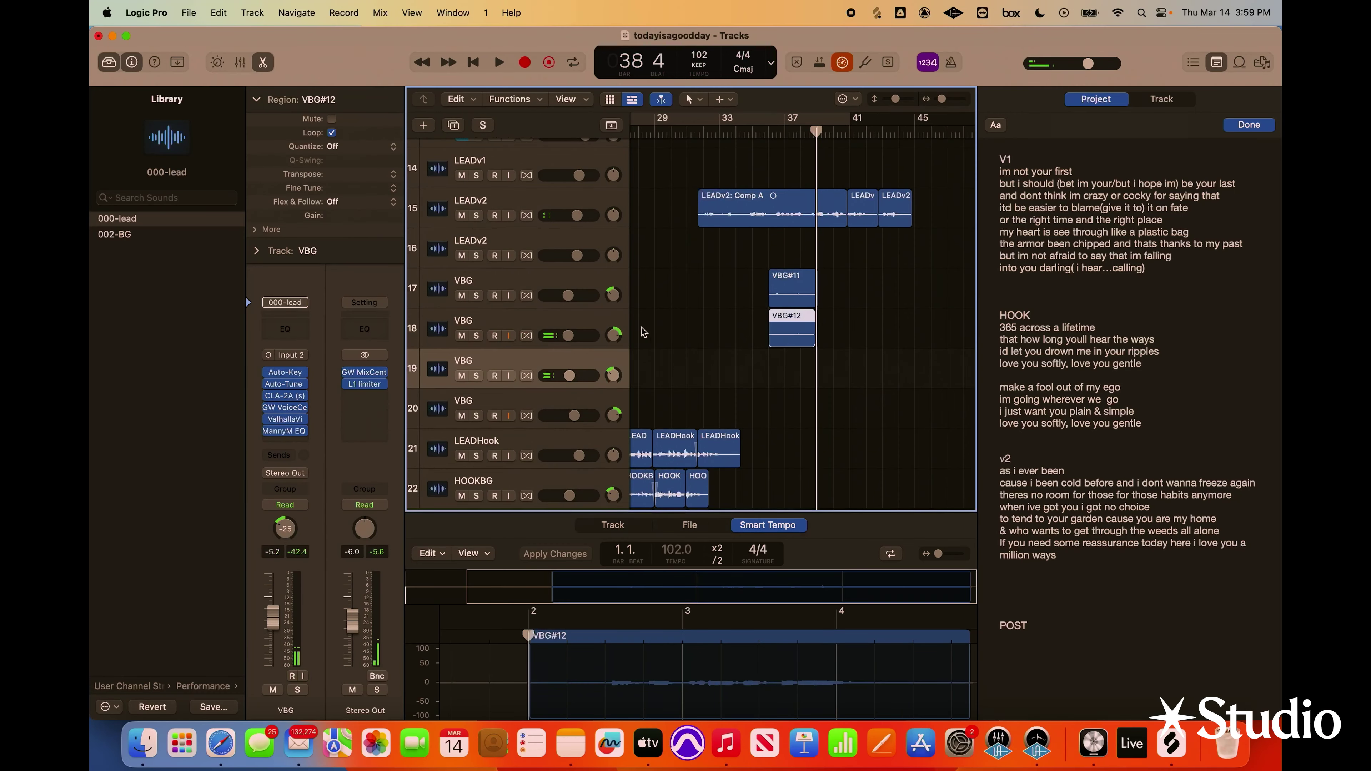
left_click_drag(619, 377, 620, 379)
left_click(516, 359)
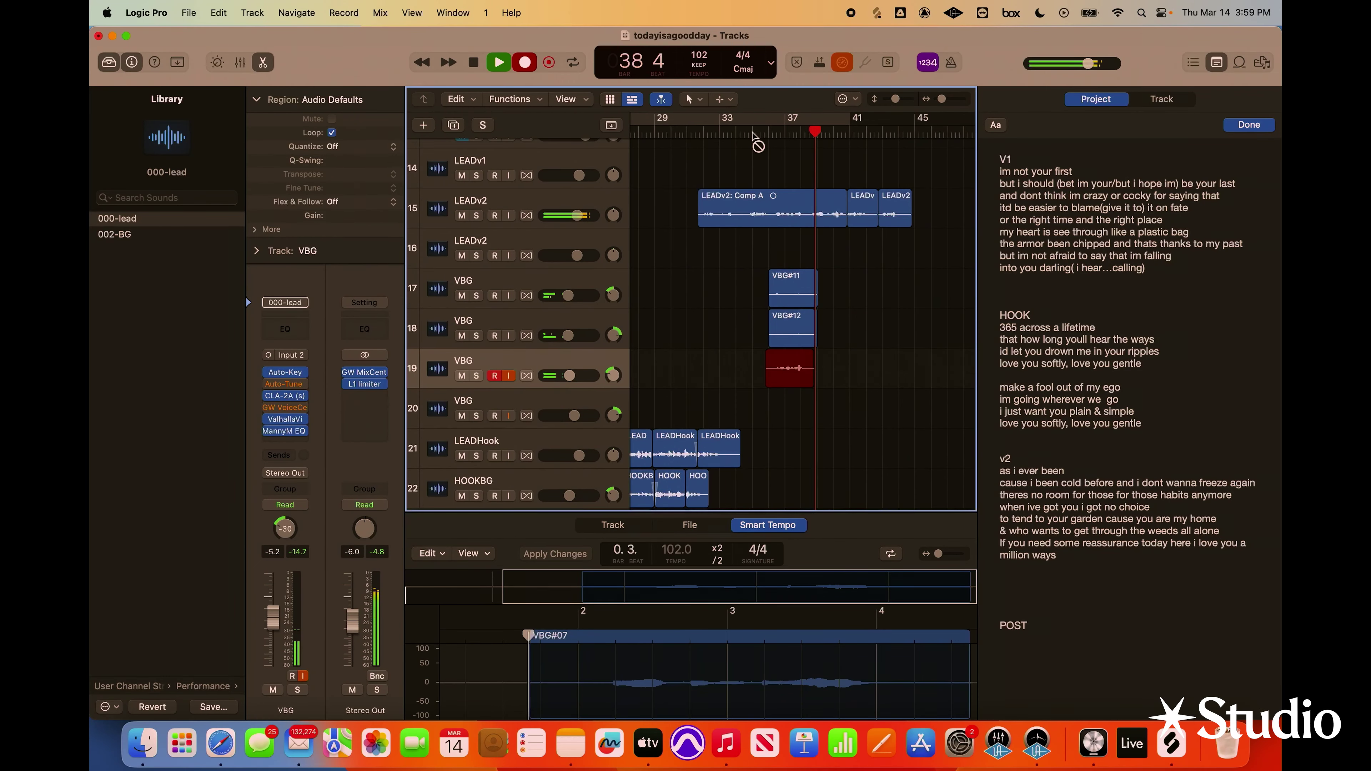
key("space")
left_click(540, 404)
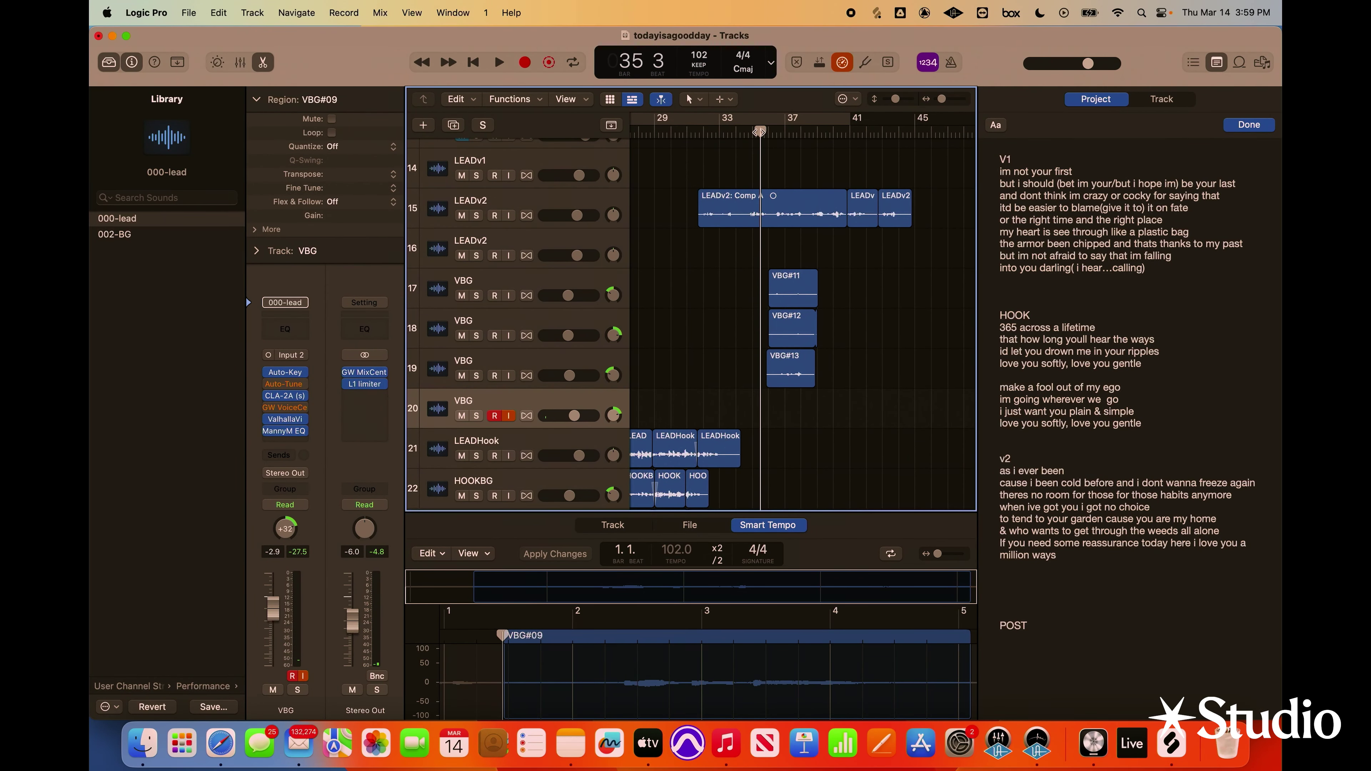
key("r")
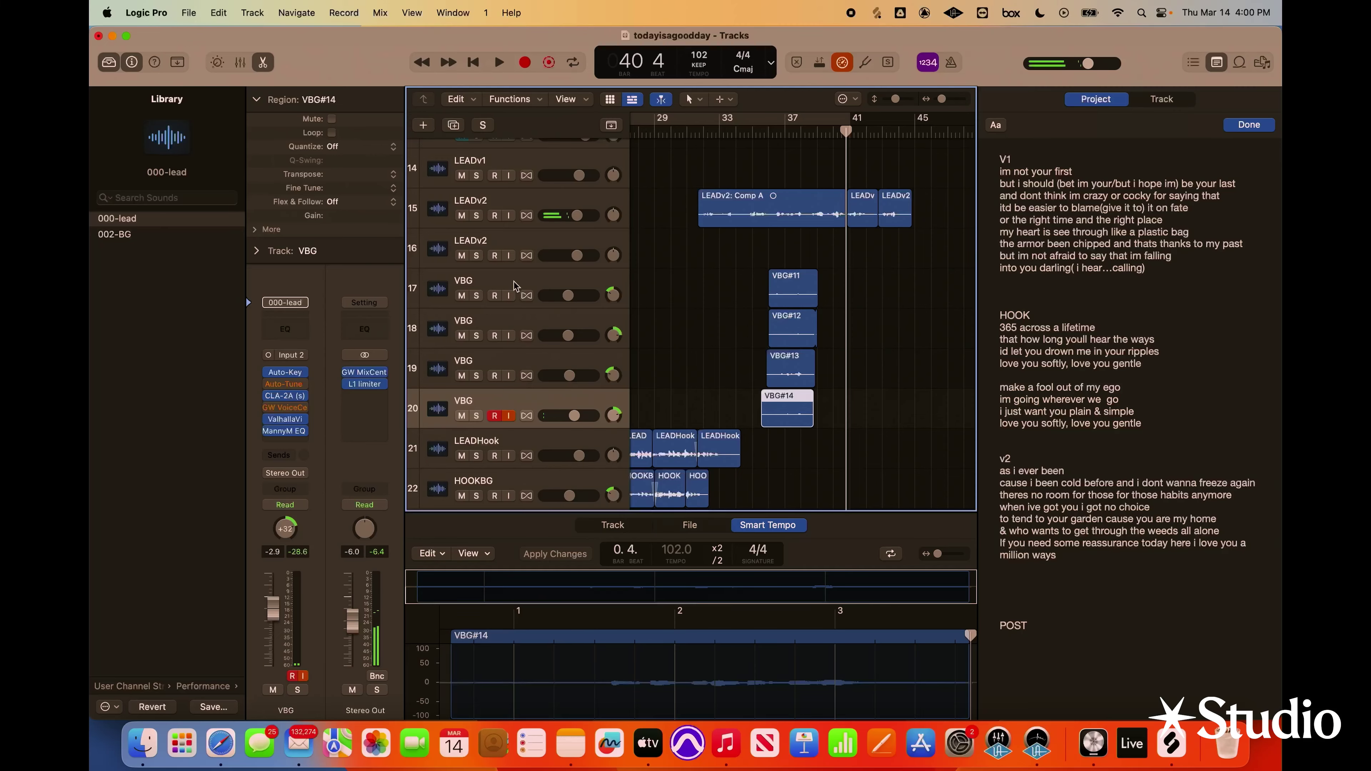
Record a background vocal take on VBG track 17 from about bar 40, restarting after a false start
left_click(498, 297)
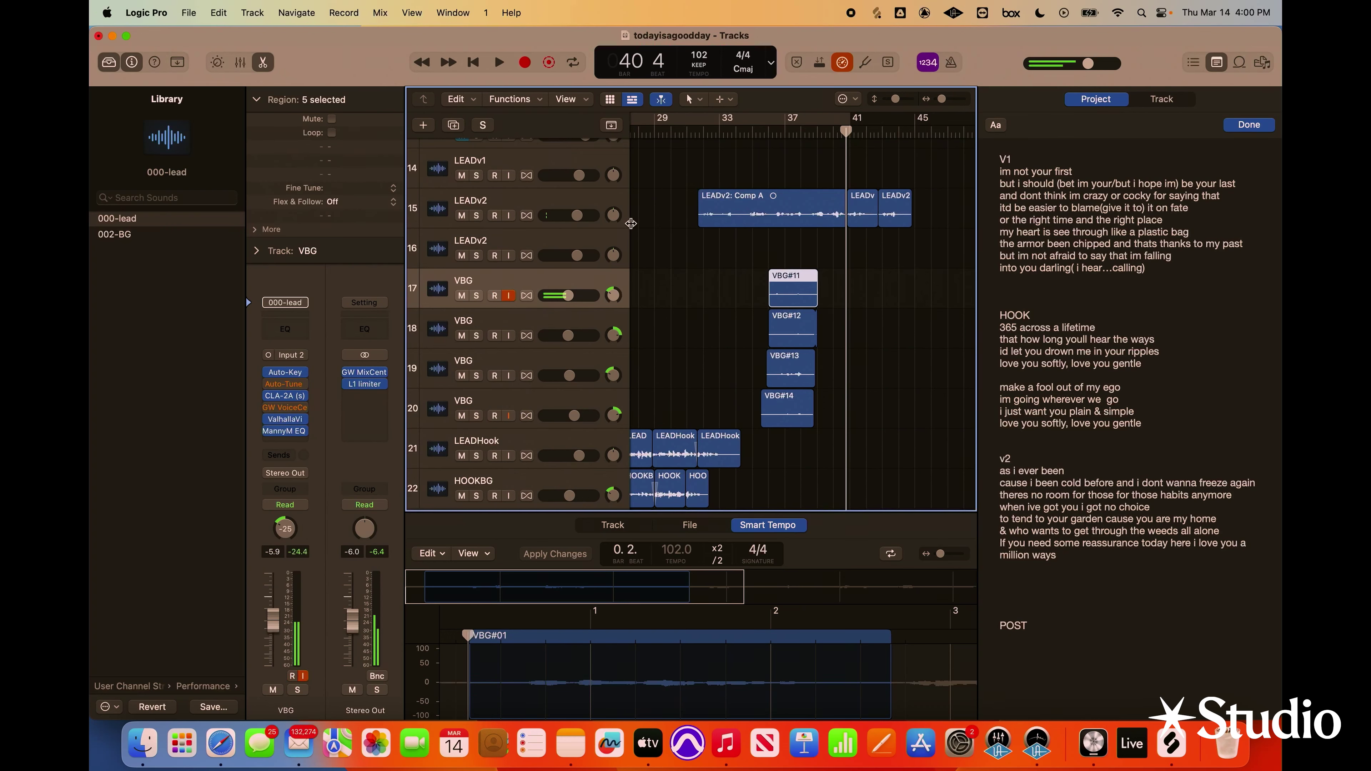
key("r")
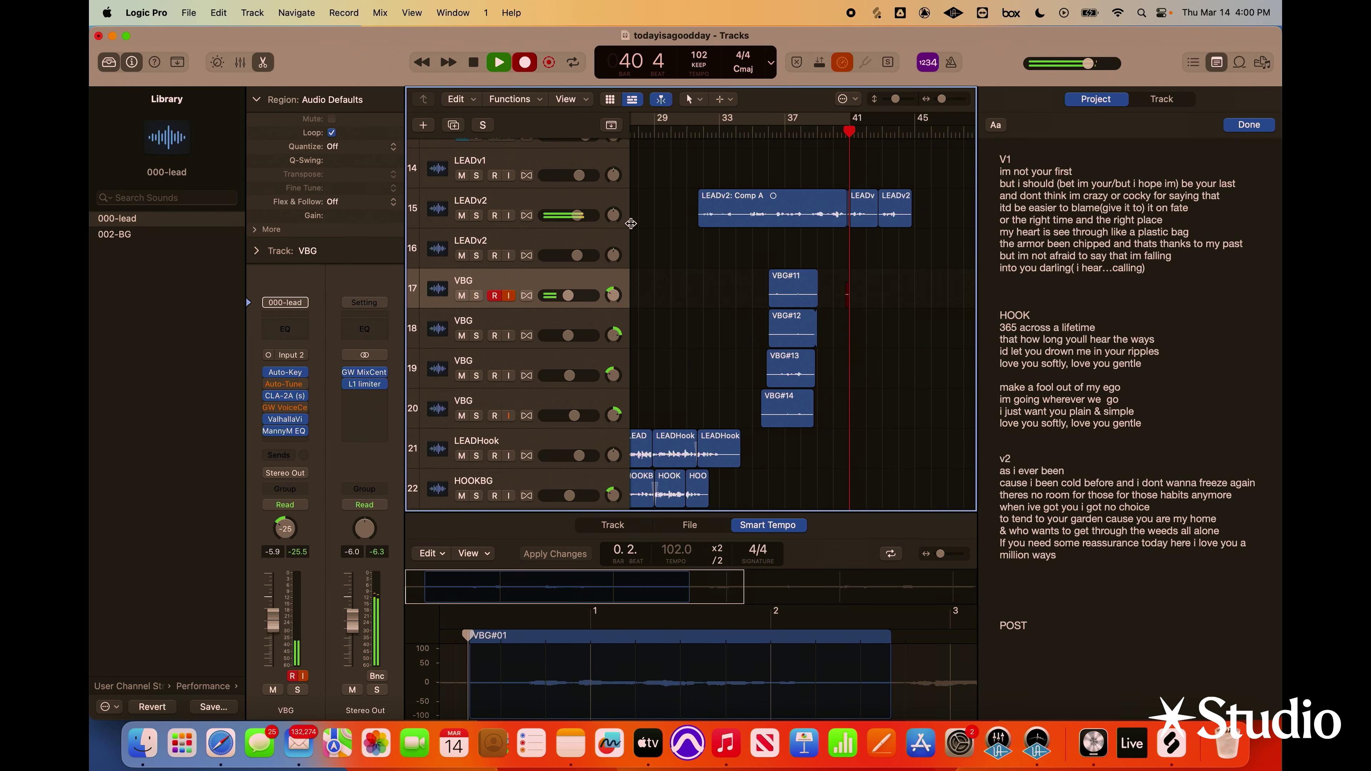
key("space")
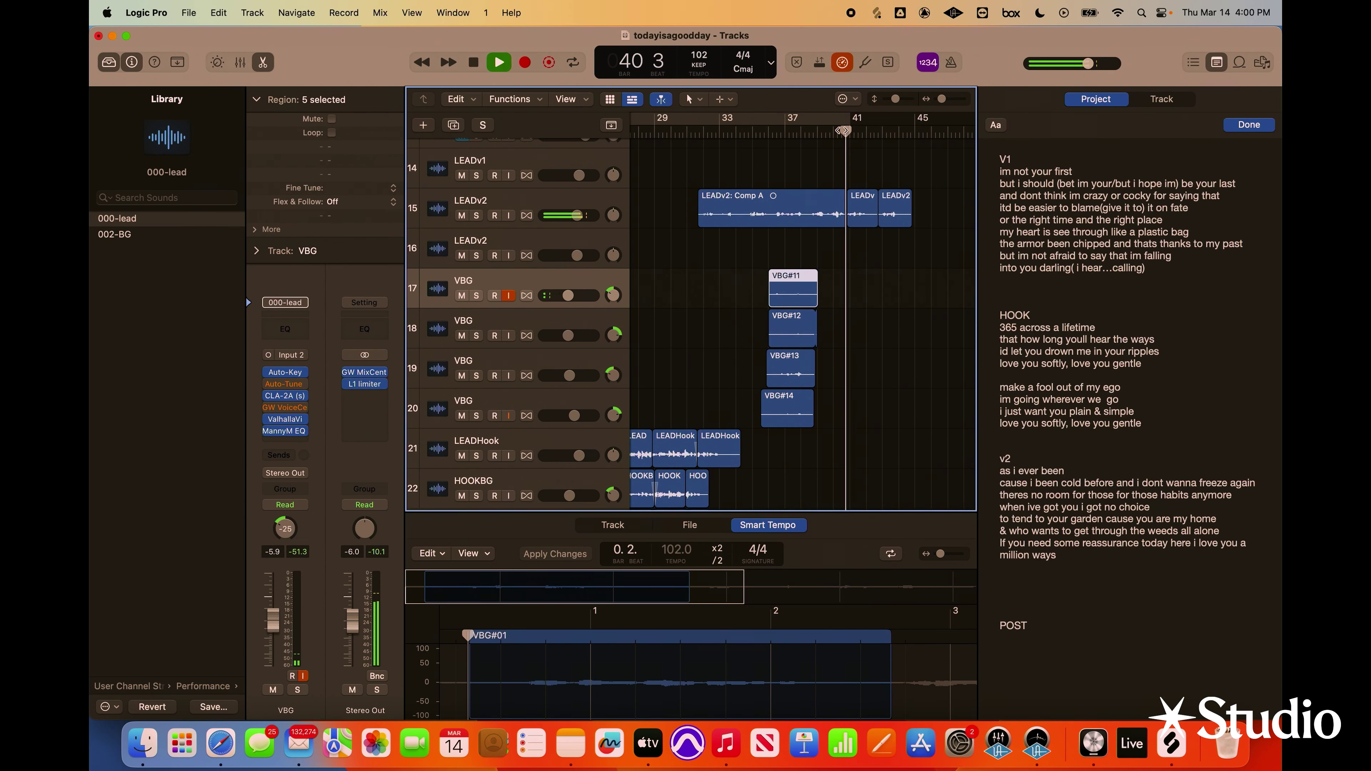
key("r")
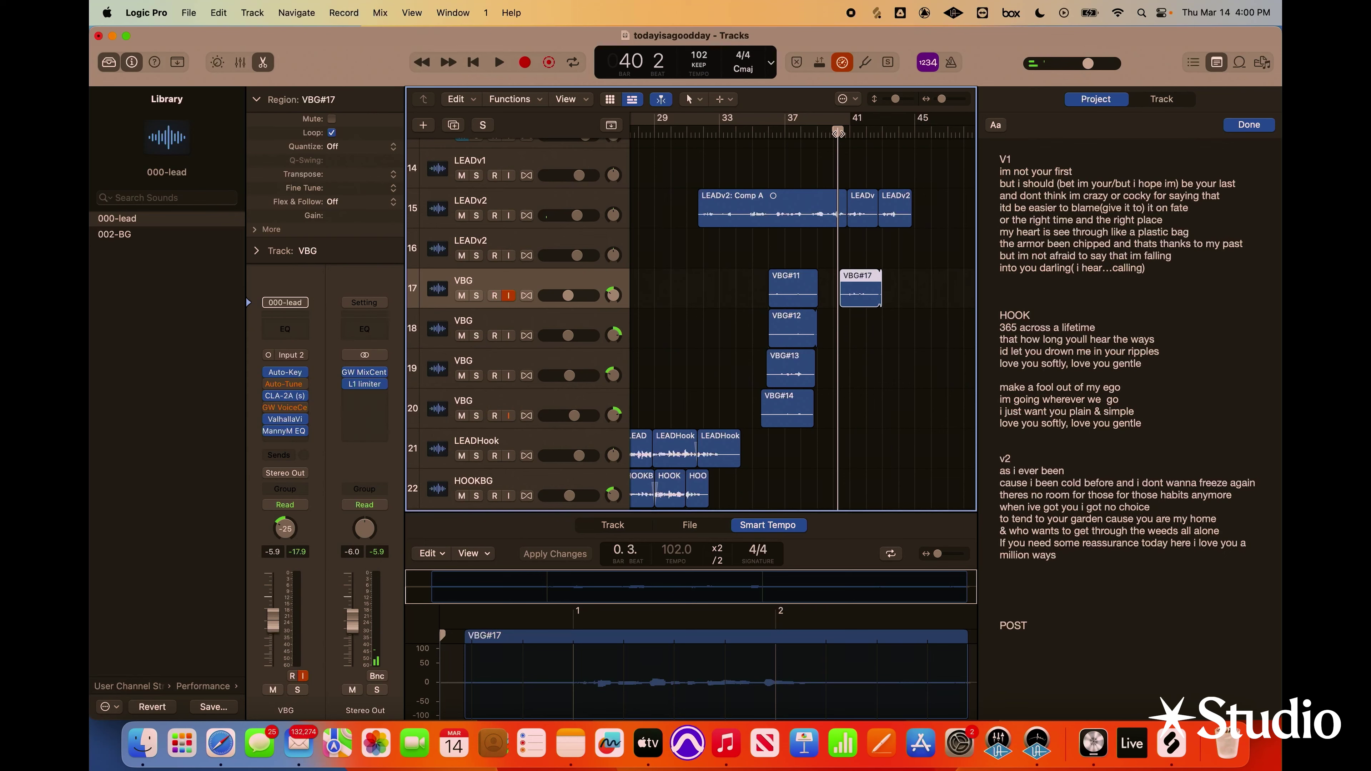
Double that background vocal with a second take on VBG track 18 from about bar 40
left_click(500, 334)
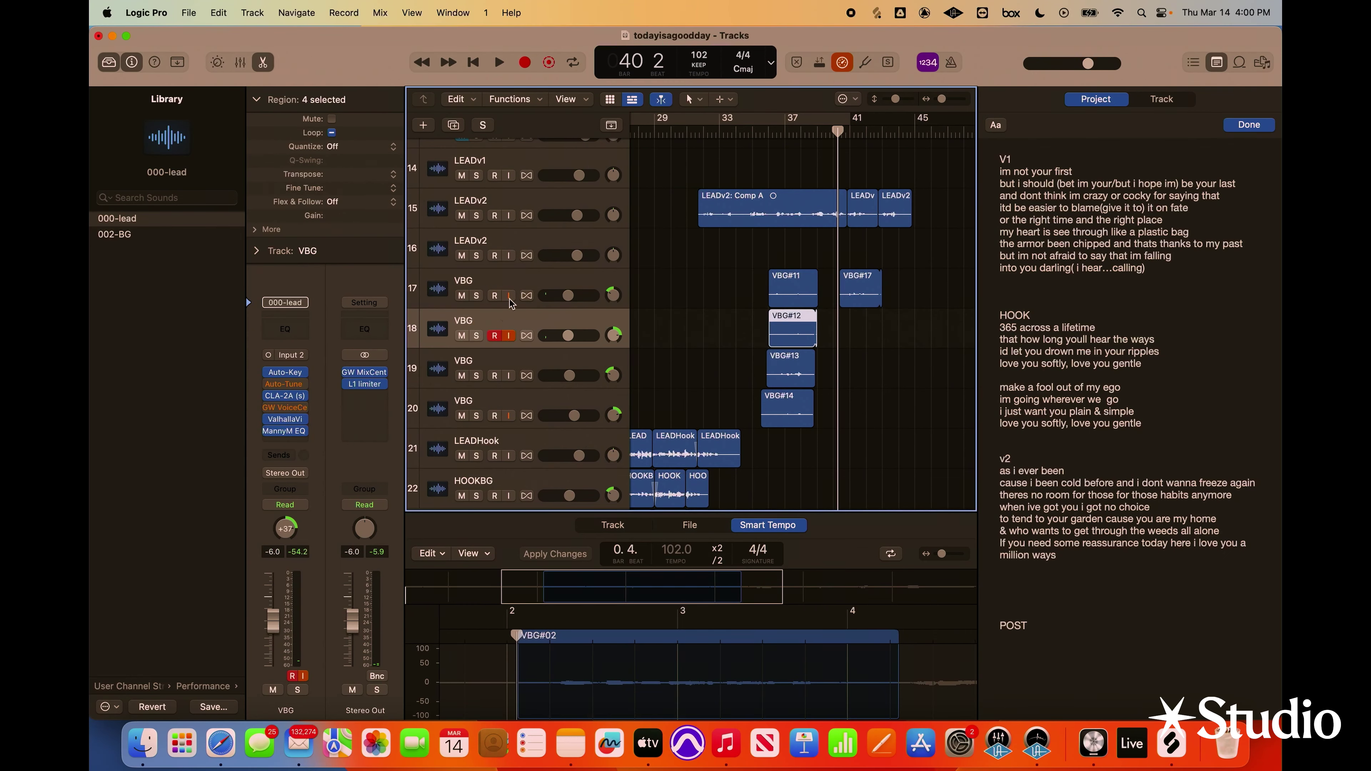
key("r")
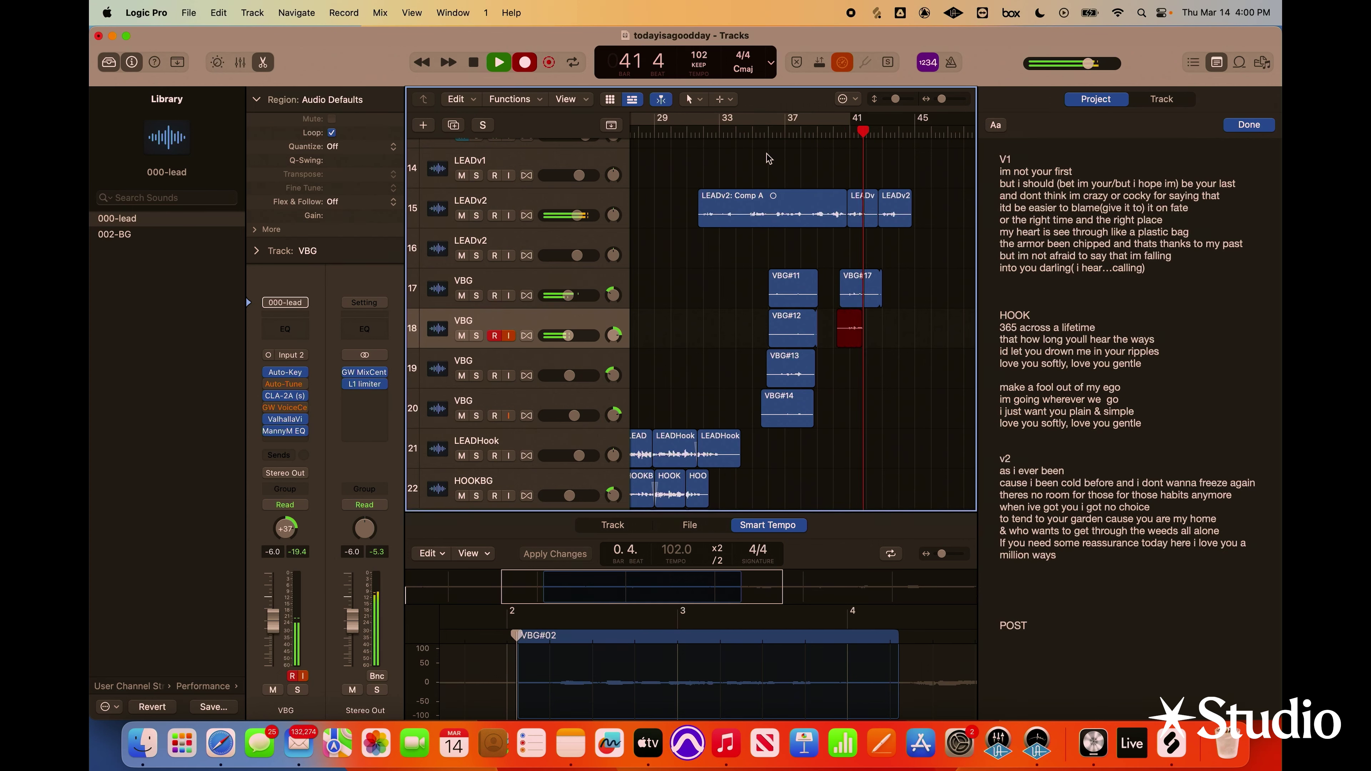
key("space")
Remove the ends of the new takes on VBG tracks 17 and 18 past bar 42 and play the result back
left_click(868, 276)
left_click_drag(868, 273, 868, 286)
left_click(877, 277)
key("space")
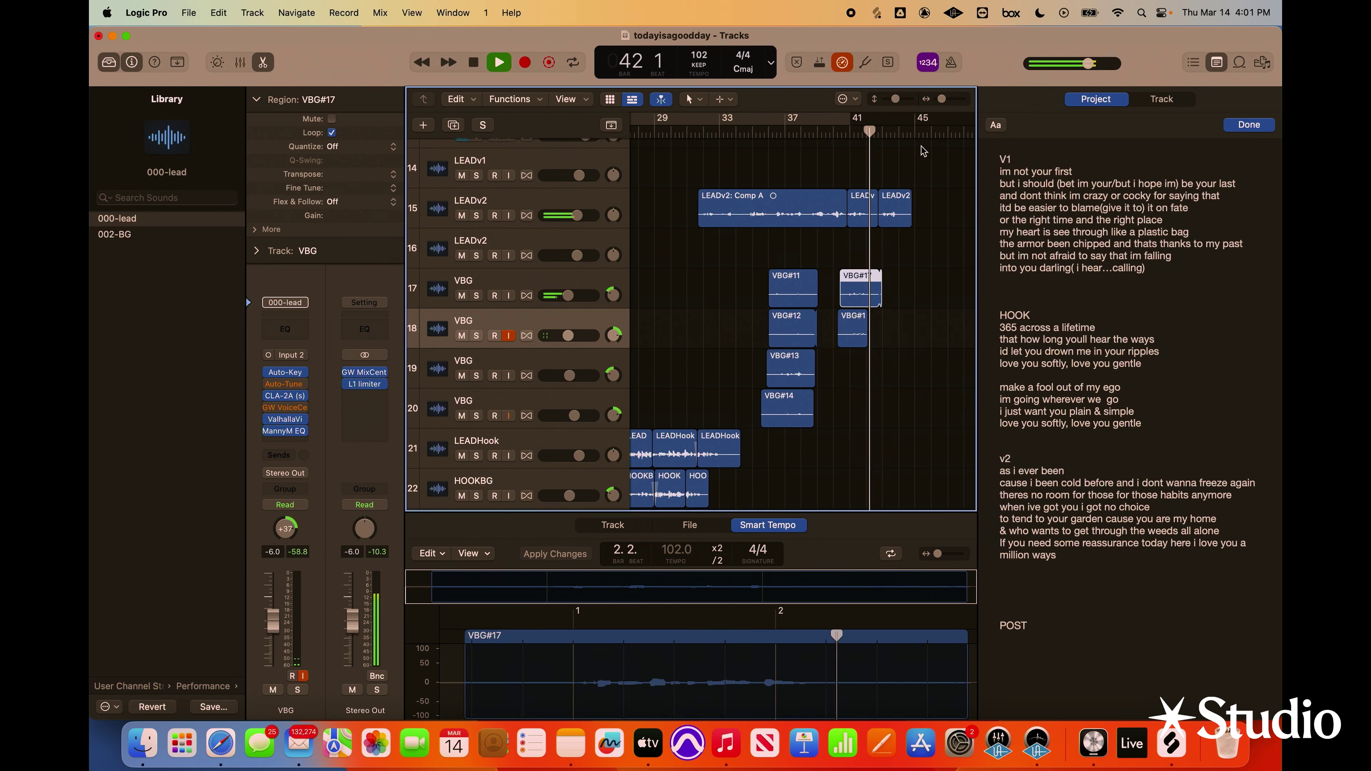
left_click_drag(942, 99, 951, 102)
key("space")
left_click_drag(830, 284, 922, 341)
key("Delete")
left_click(729, 133)
key("space")
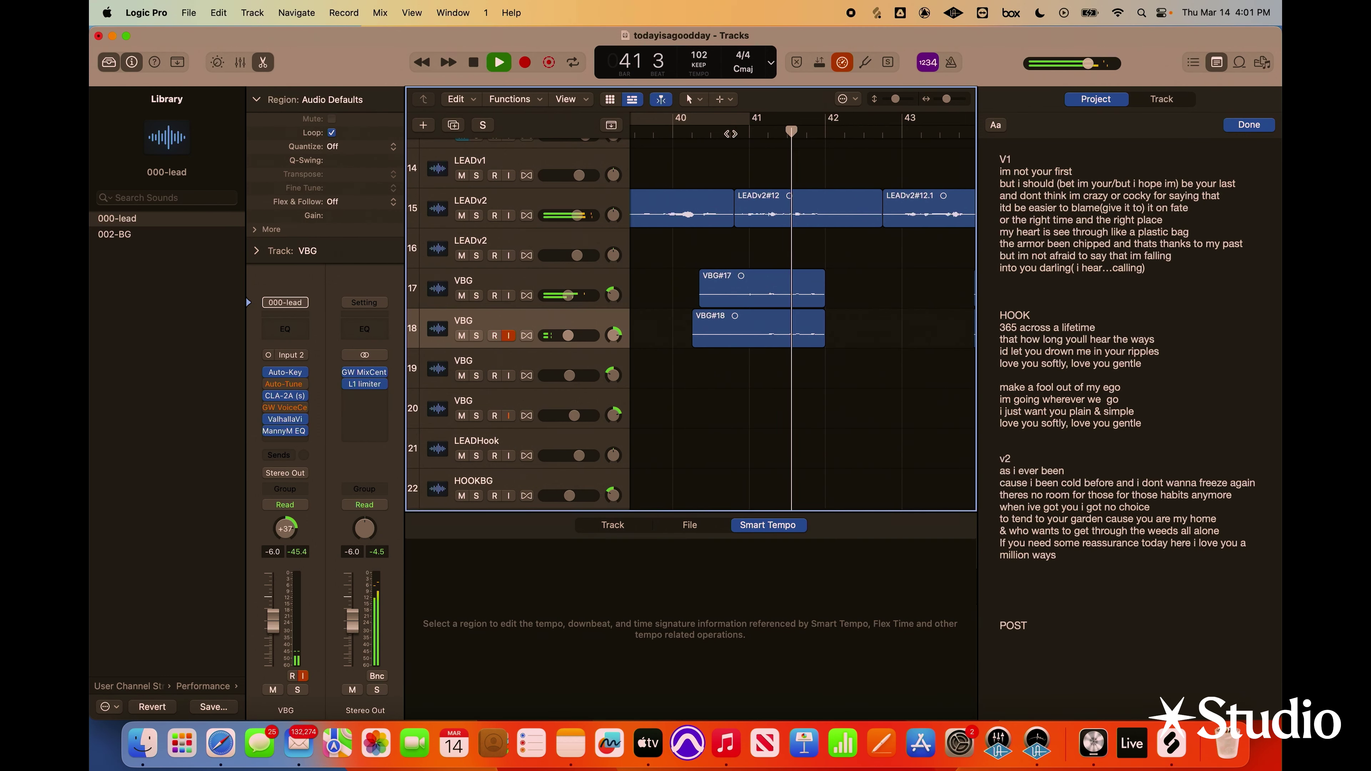
key("space")
Check the Auto-Tune Pro settings on VBG track 18 and on VBG track 17
key("super+a")
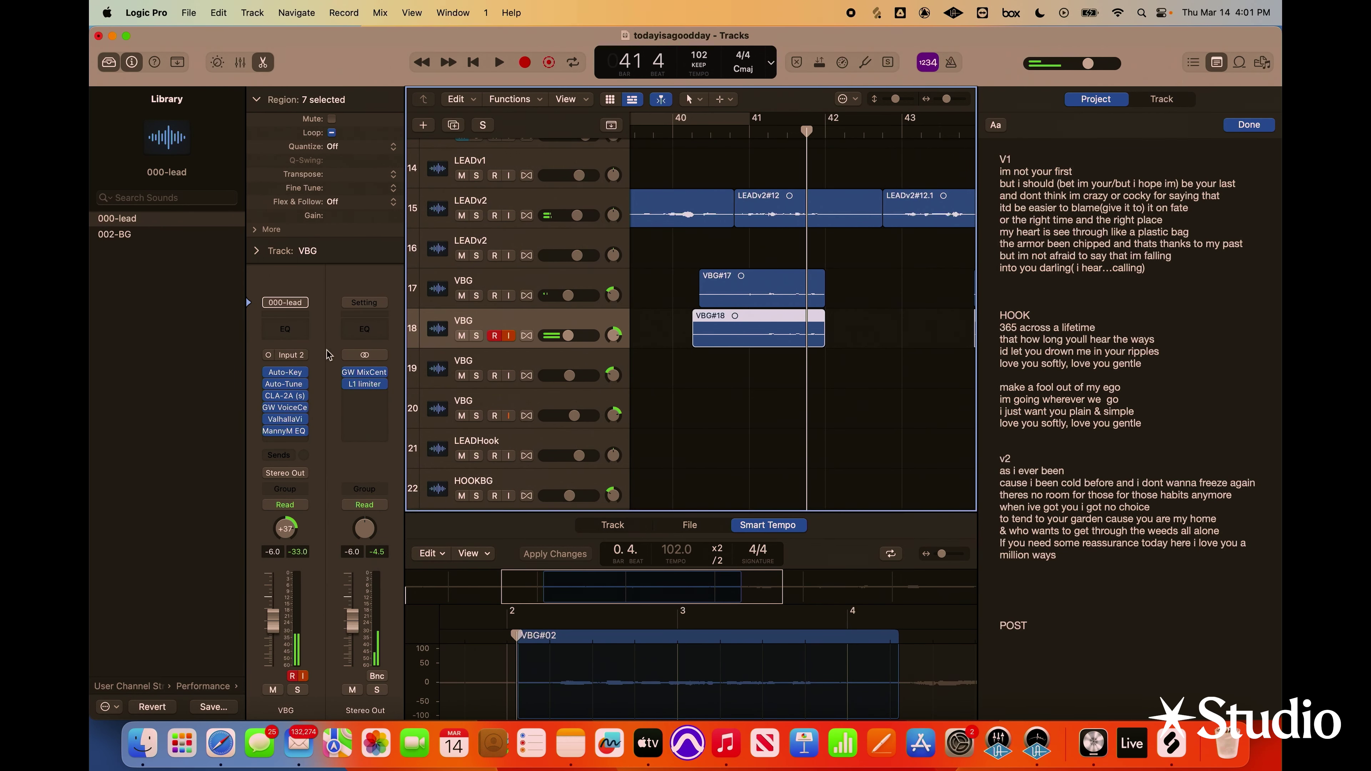
left_click(288, 383)
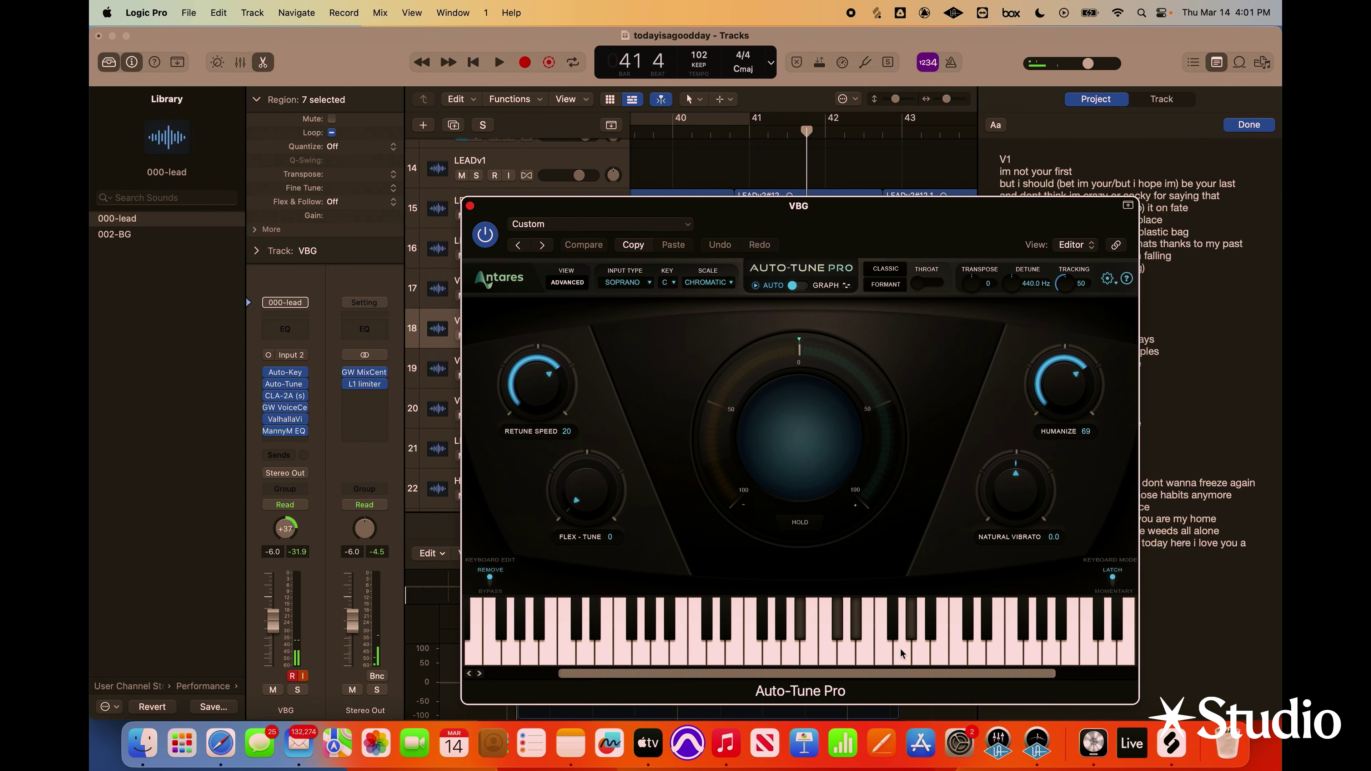
left_click(469, 204)
left_click(567, 282)
left_click(290, 385)
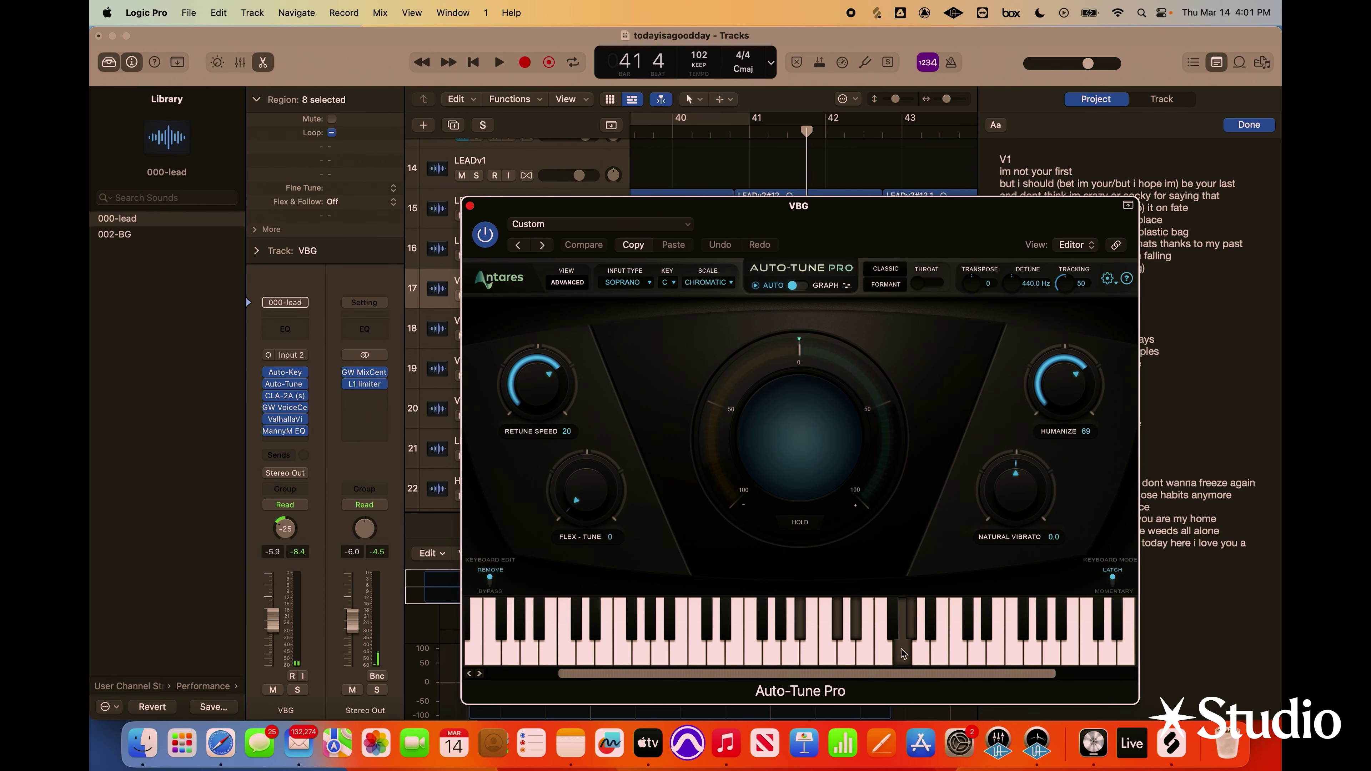
left_click(469, 205)
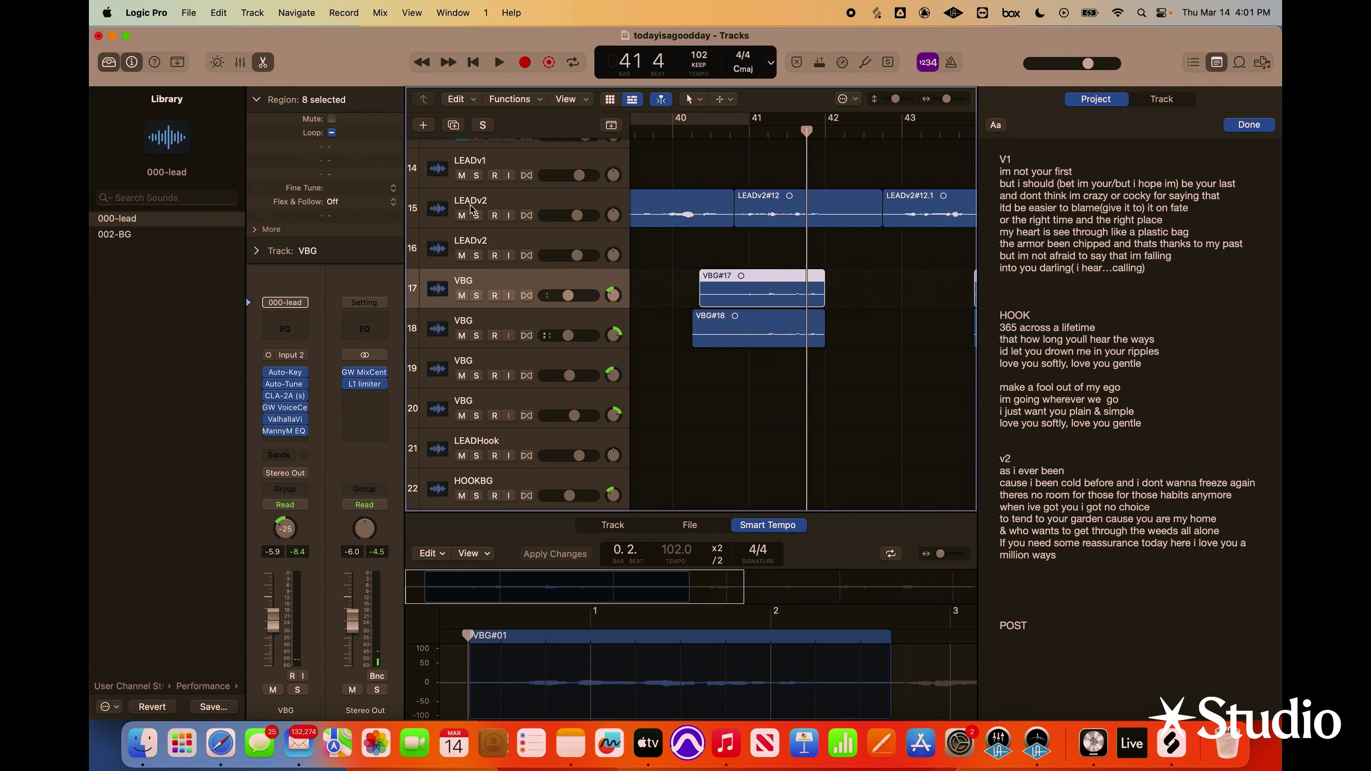
Play back the trimmed background vocals and delete the leftover regions after bar 43 on VBG tracks 17 and 18
left_click(739, 132)
key("space")
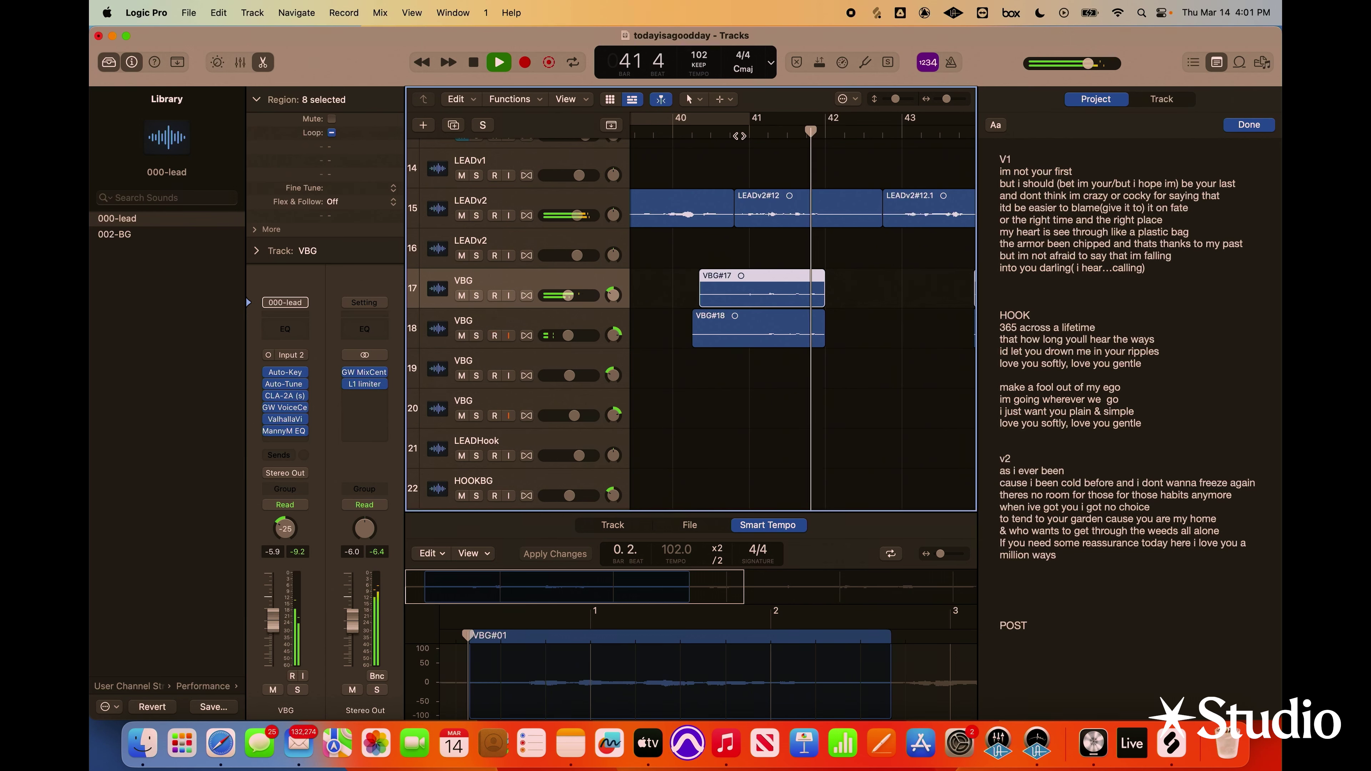
left_click_drag(946, 99, 941, 102)
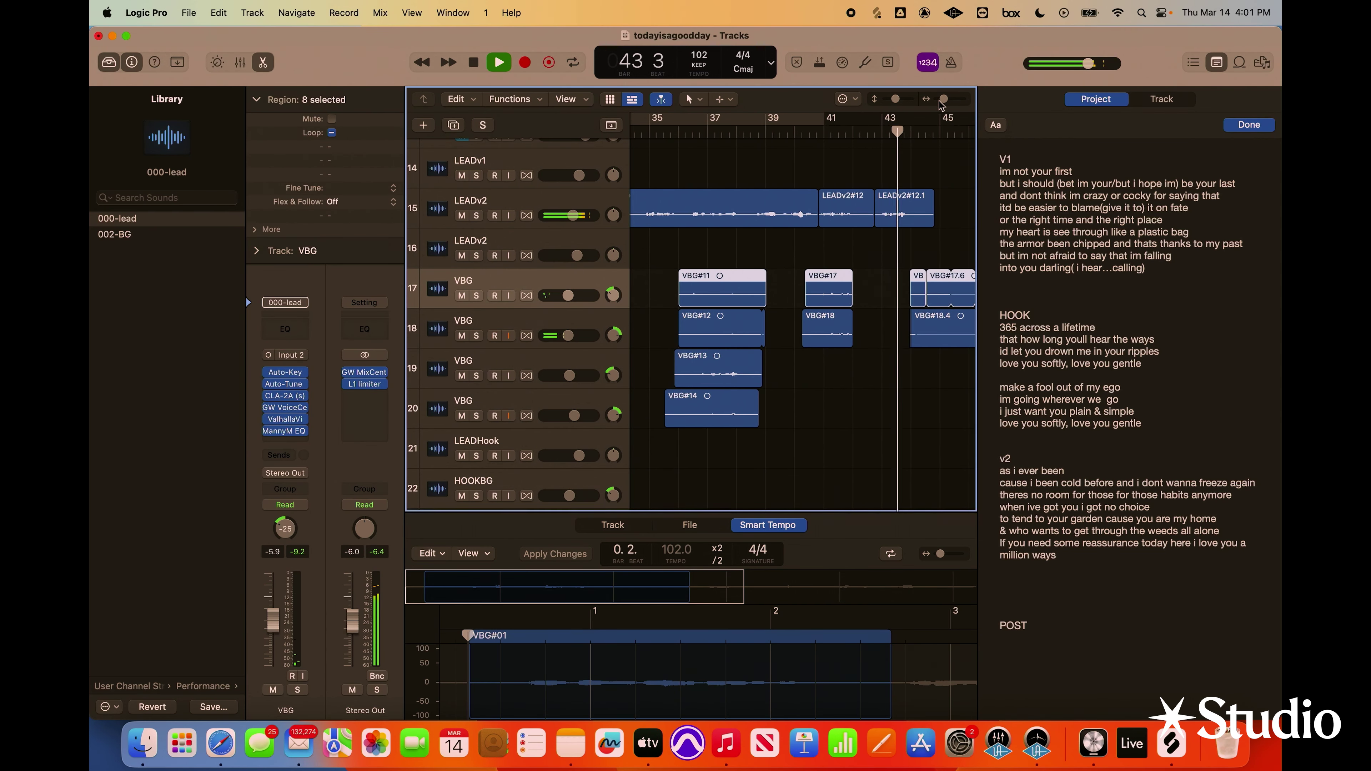
left_click_drag(885, 270, 928, 380)
key("Delete")
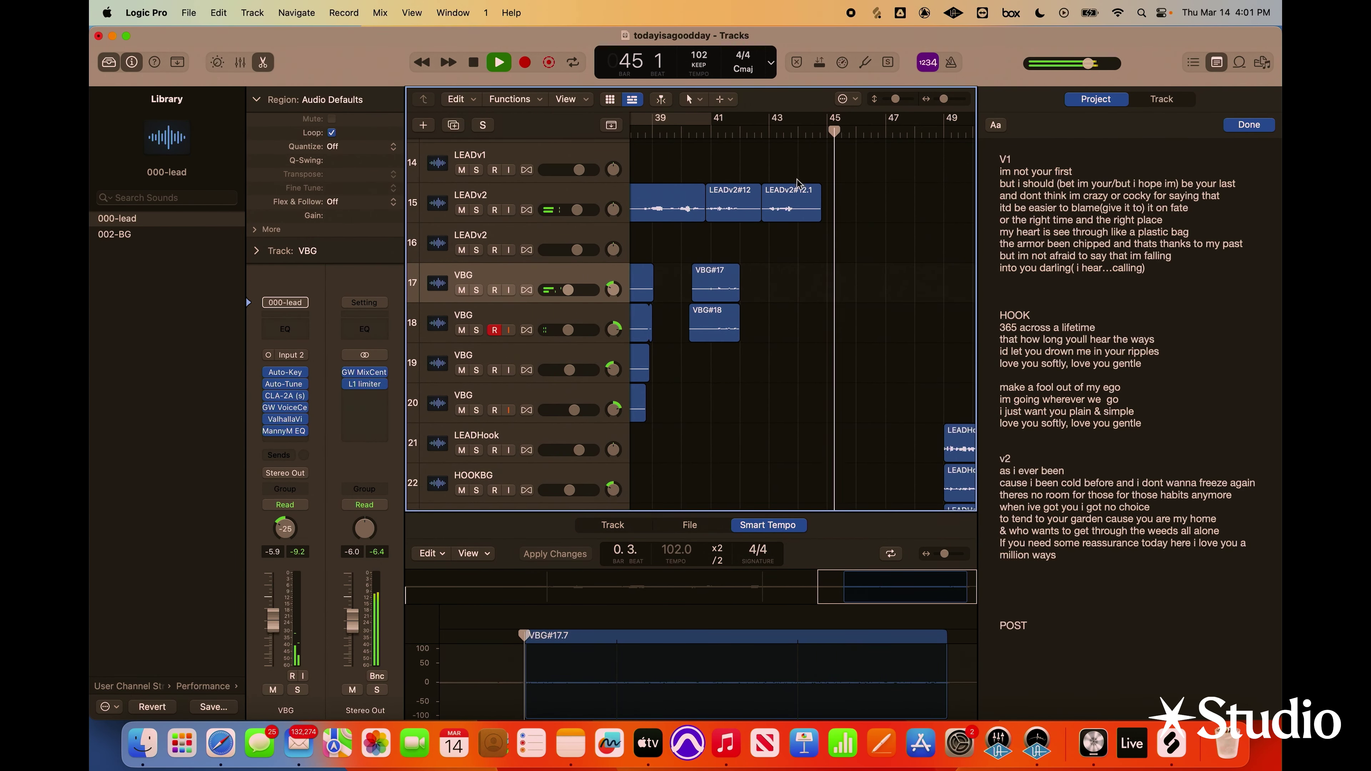
Try to record a background vocal take on VBG track 18 around bars 43–44
left_click(777, 133)
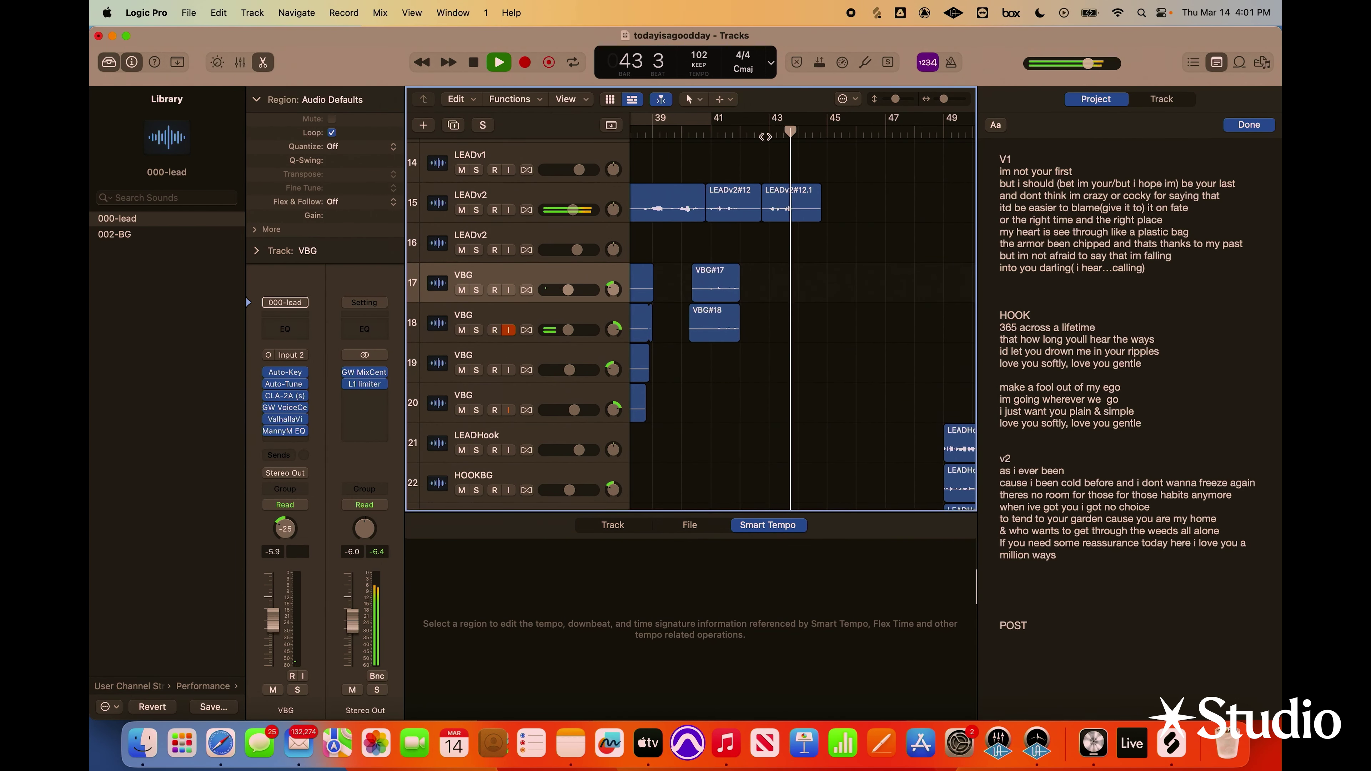
left_click(742, 133)
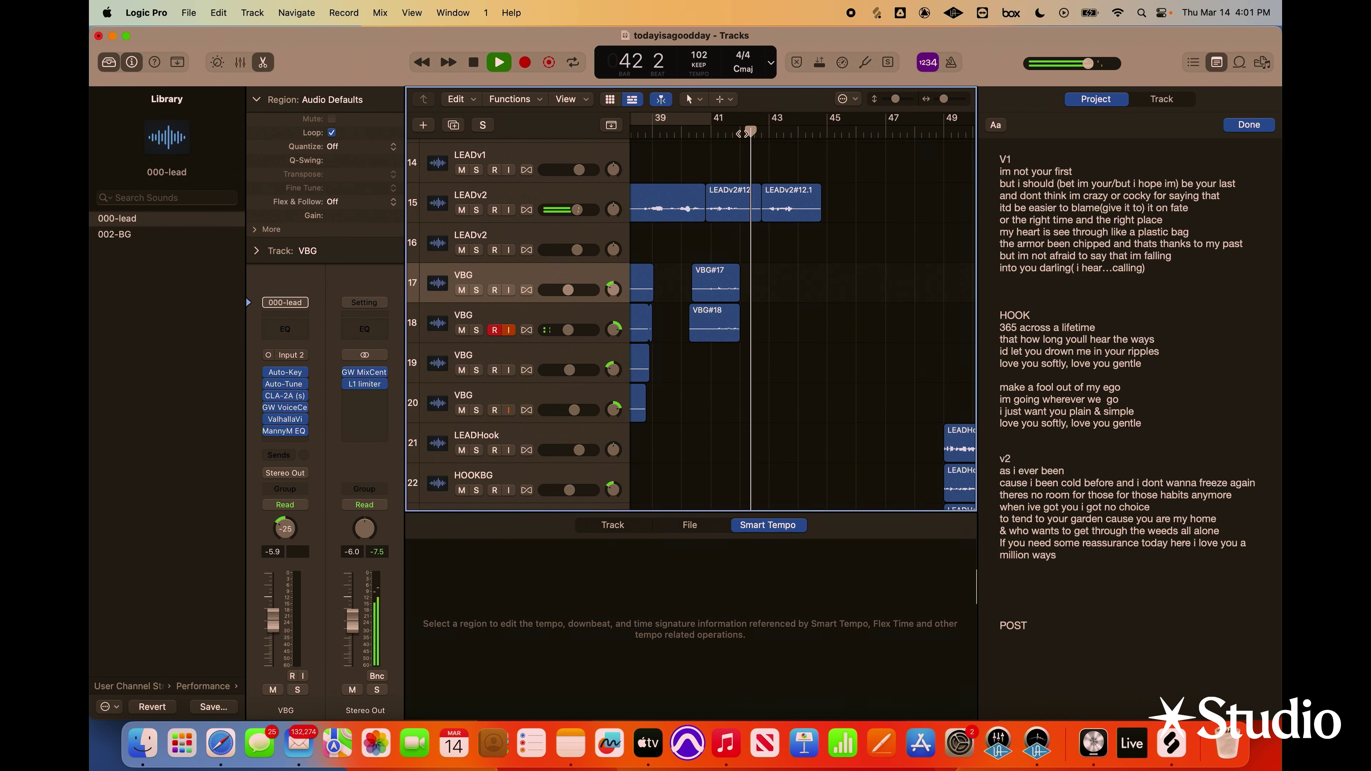
key("r")
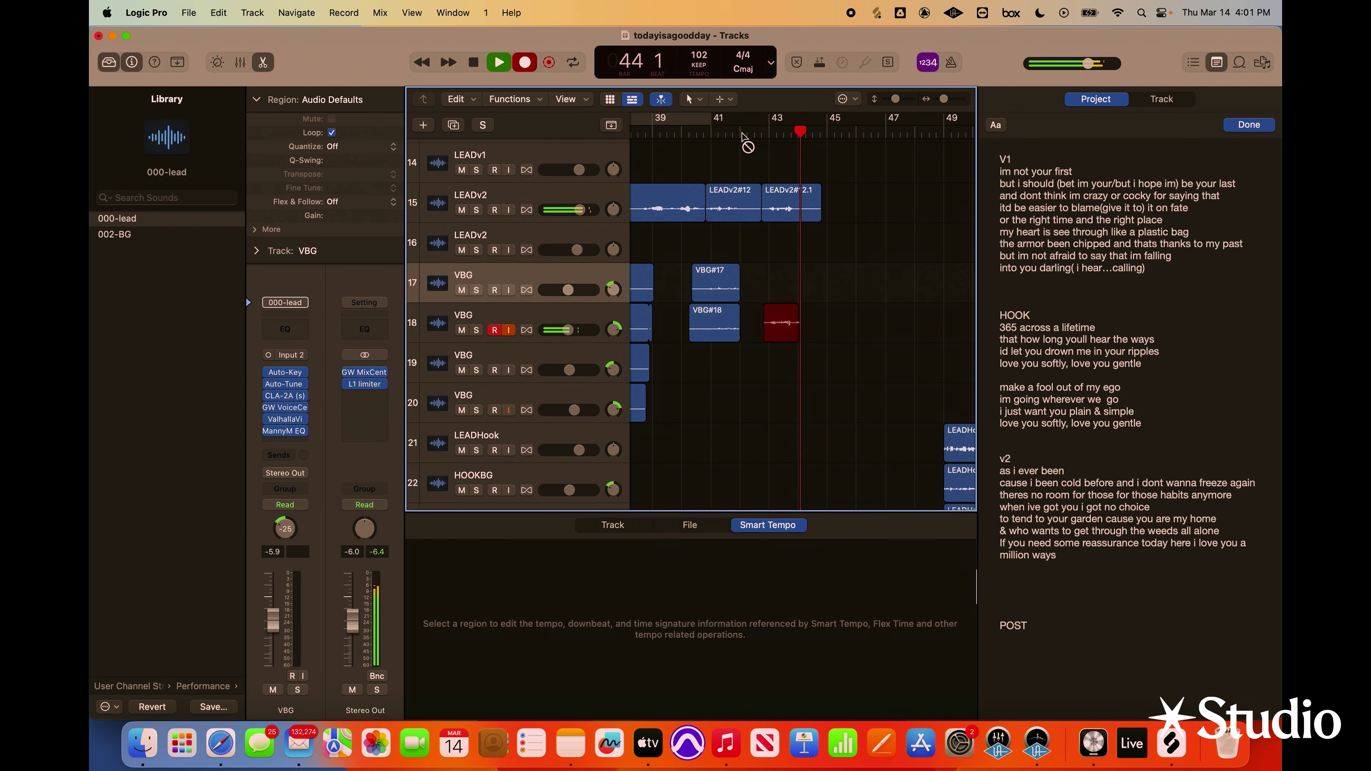
key("space")
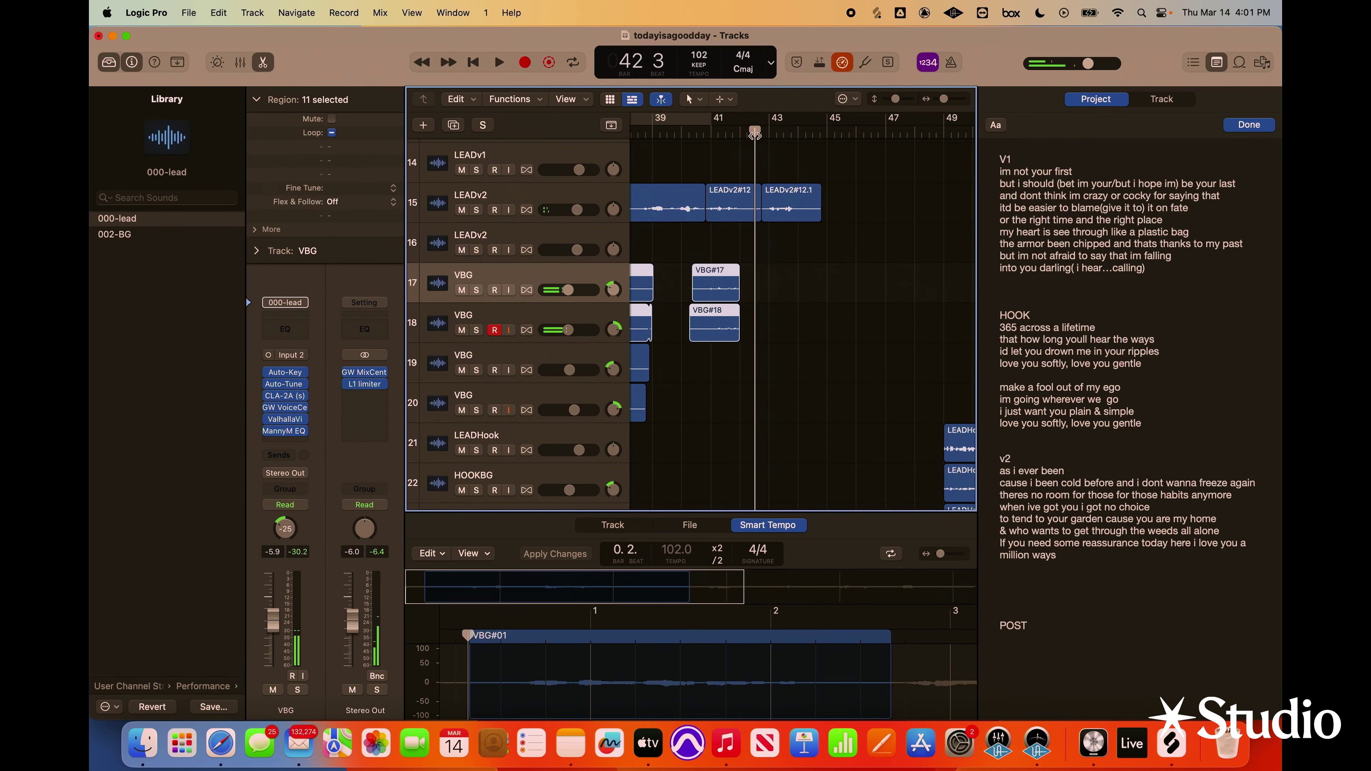
Record a new lead take over the last LEADv2 region on track 15 around bars 43–44 and review its take folder
key("r")
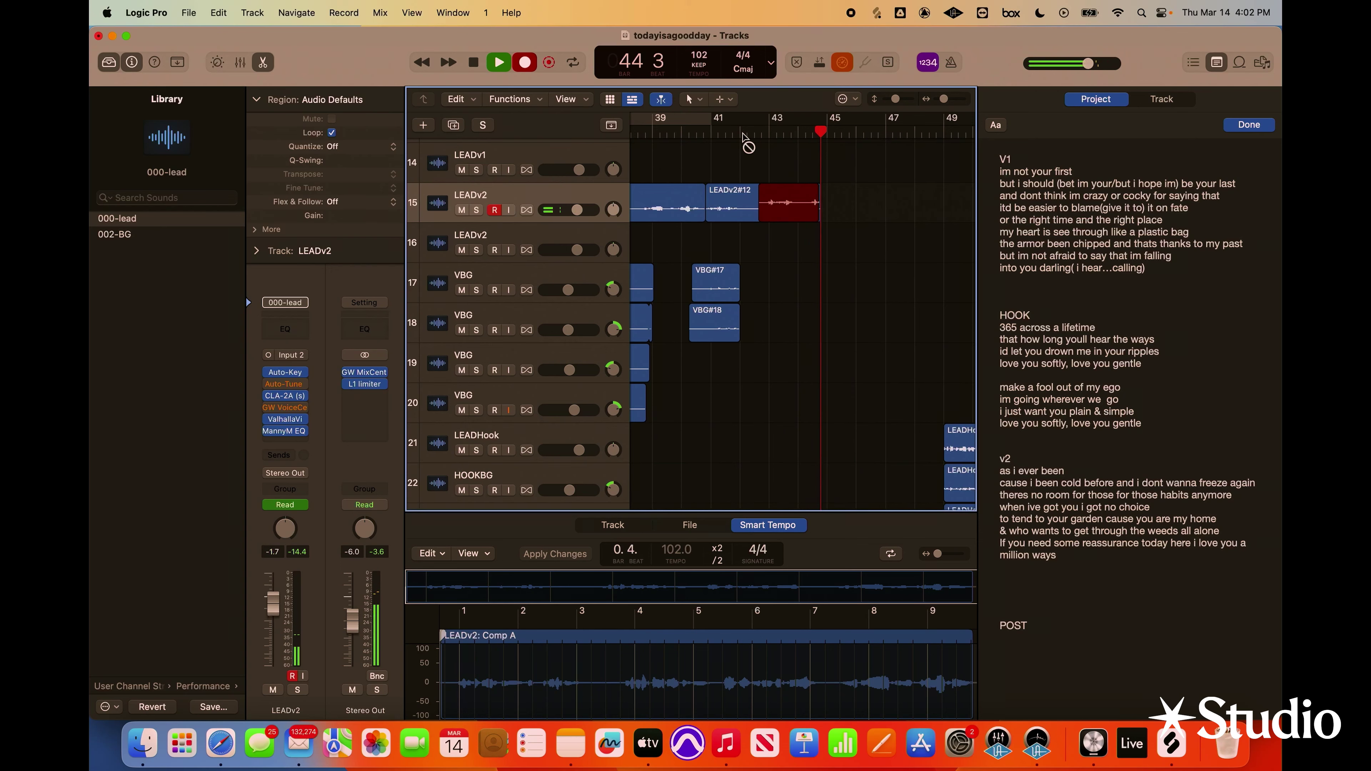
key("space")
left_click(768, 189)
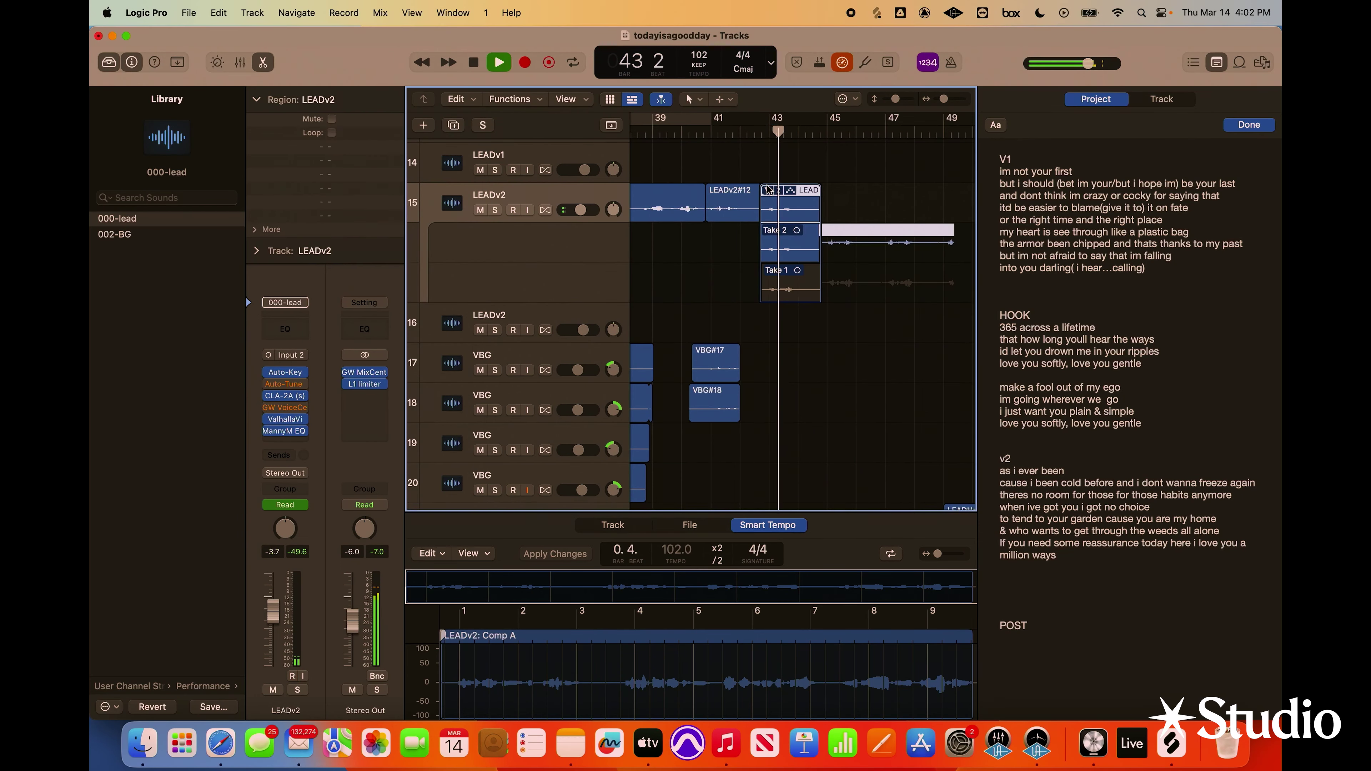
left_click(768, 190)
key("space")
Record a third take over the last LEADv2 region, play it back and expand the take folder
left_click(762, 132)
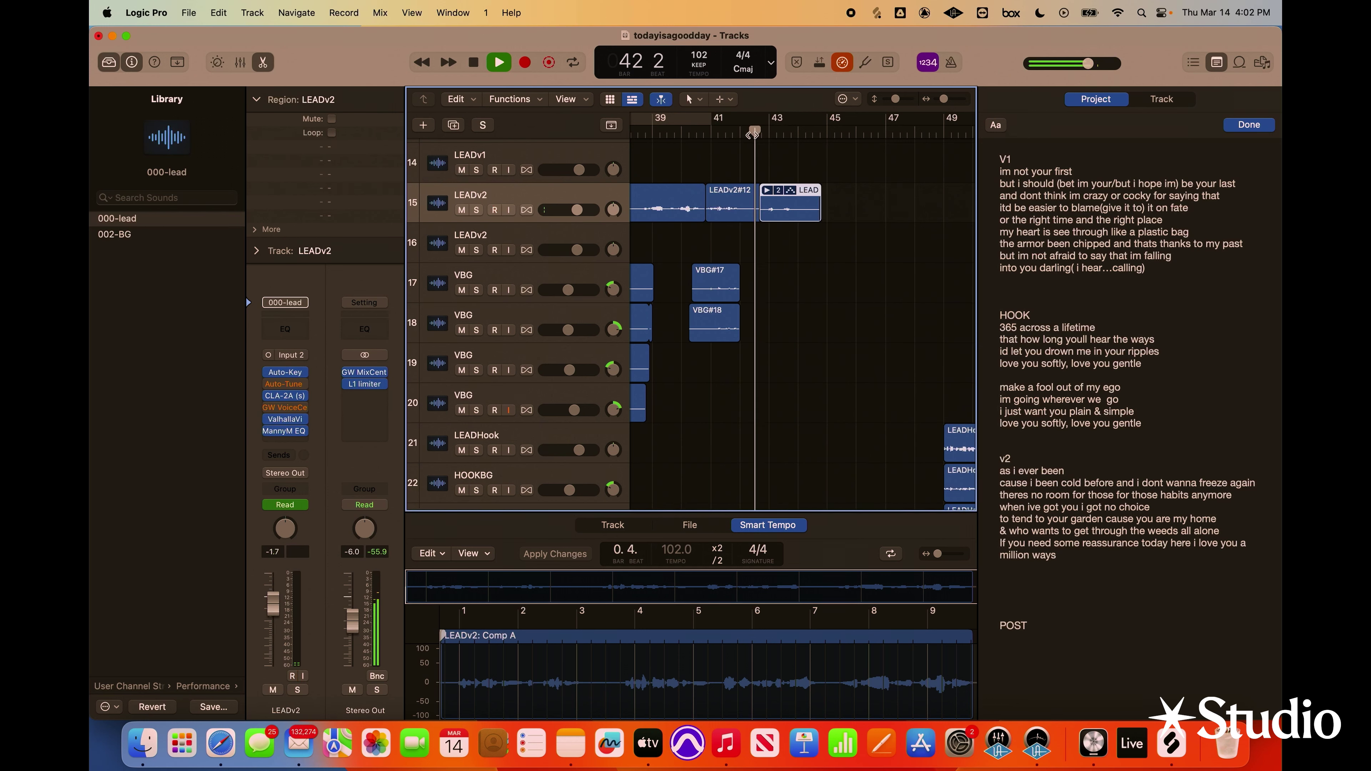
key("r")
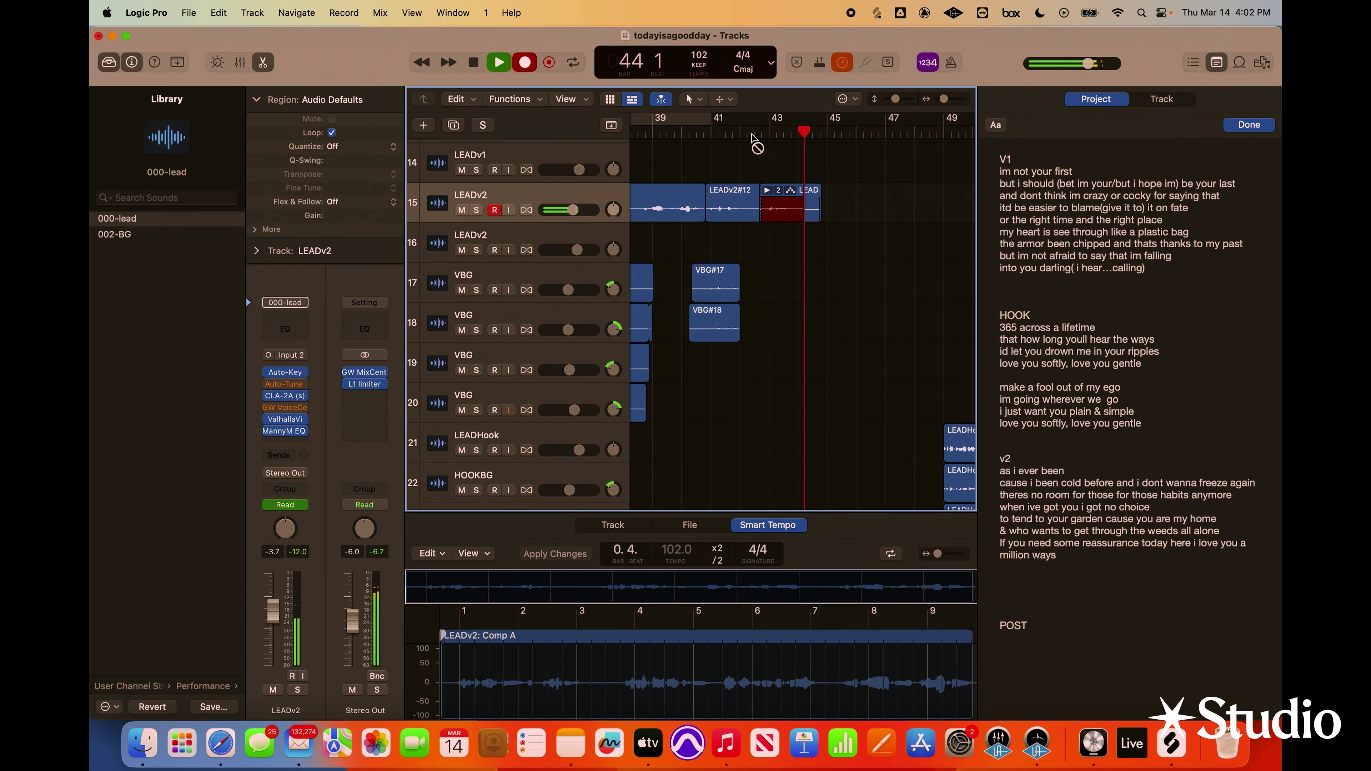
key("space")
double_click(759, 134)
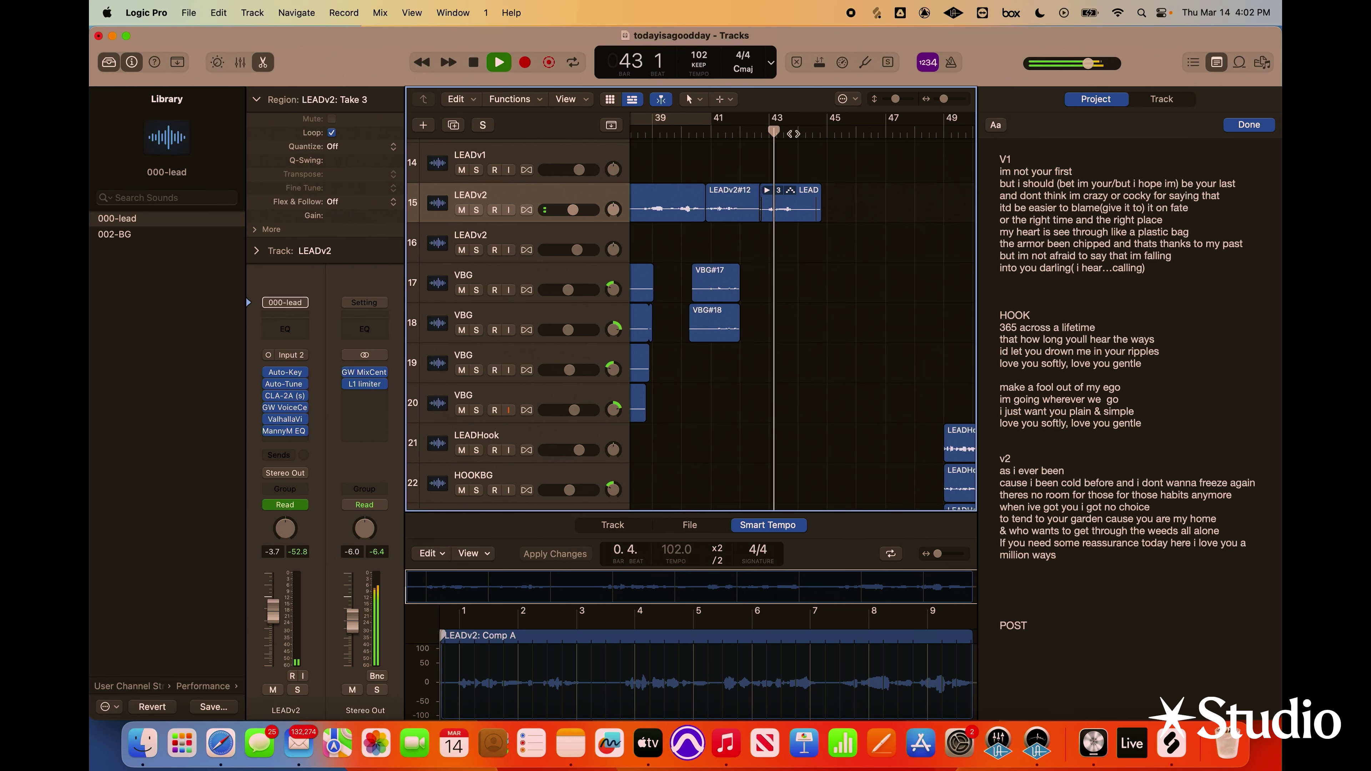
double_click(800, 211)
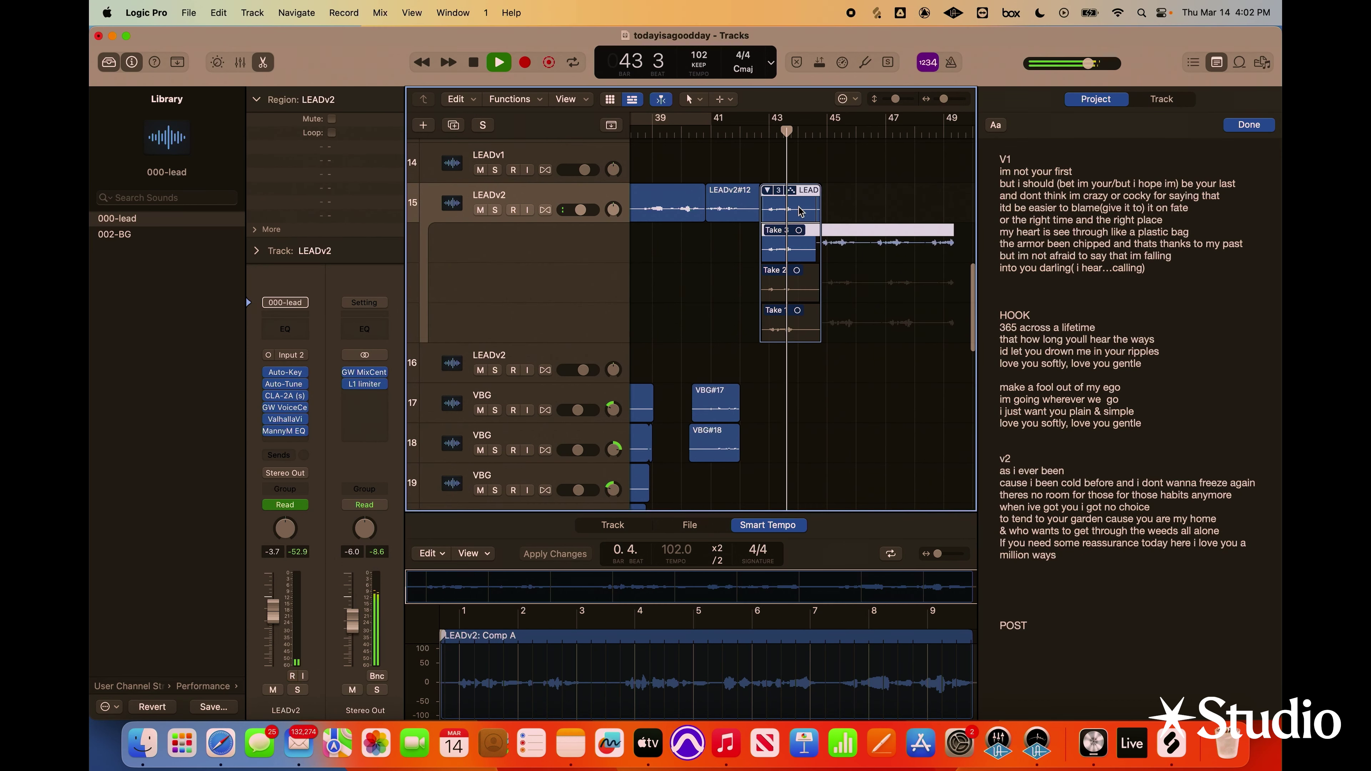
Edit the volume automation points over the end of the last LEADv2 region, hide automation and replay with the take folder collapsed
key("a")
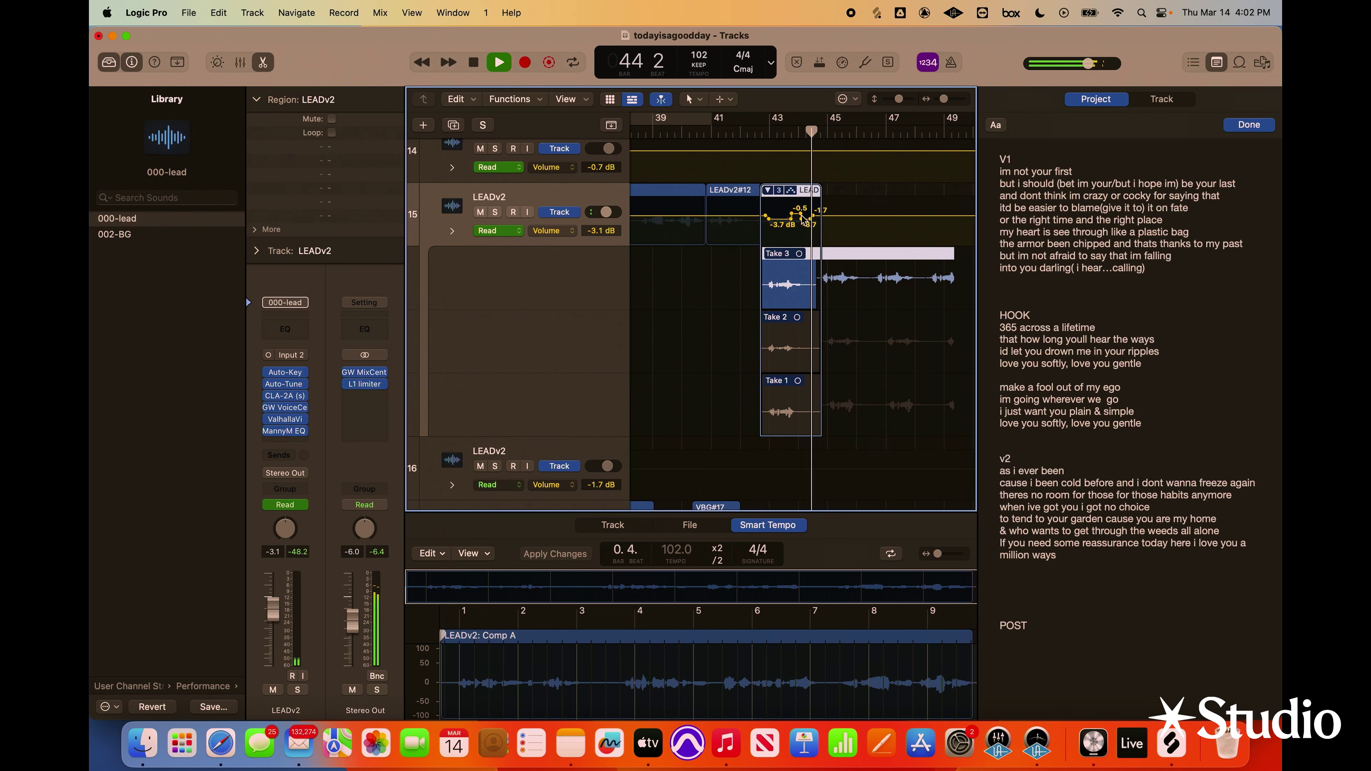
left_click(802, 219)
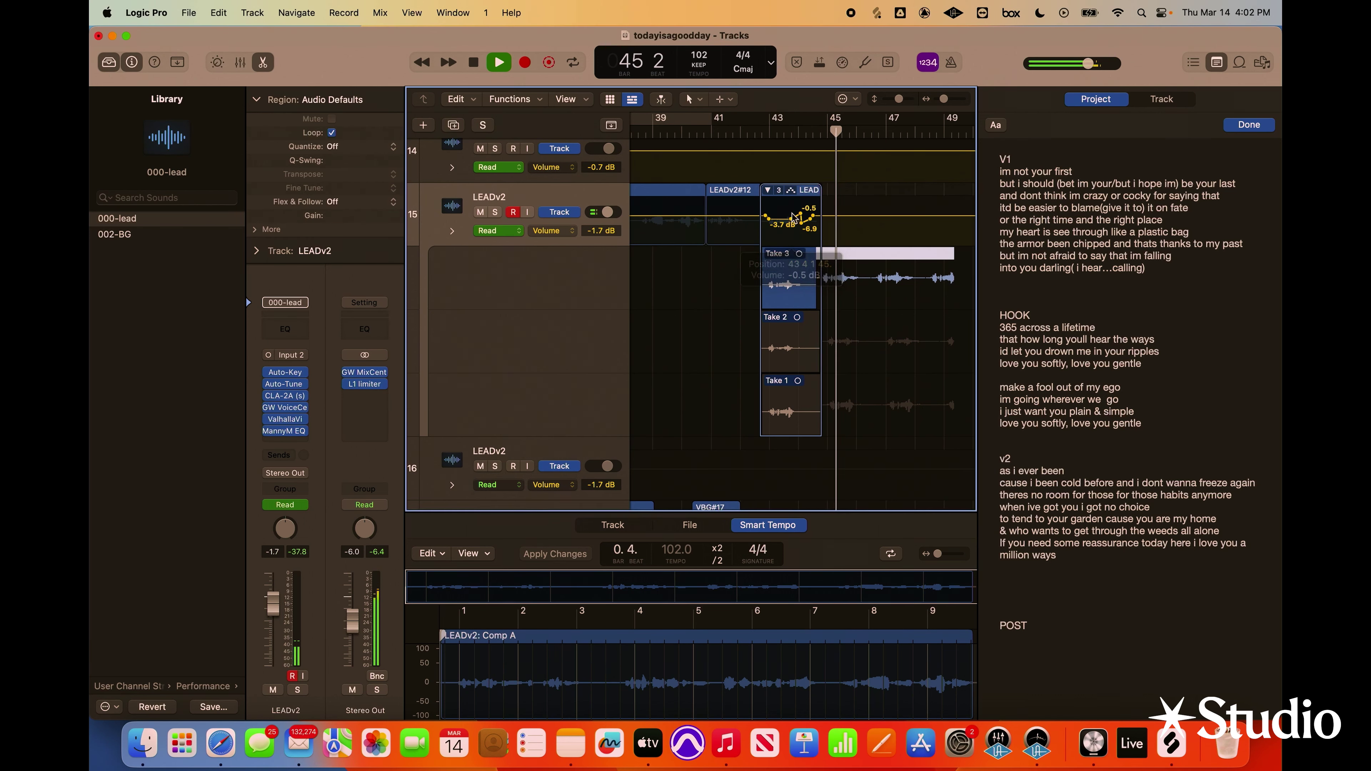
key("a")
left_click(777, 130)
left_click(768, 190)
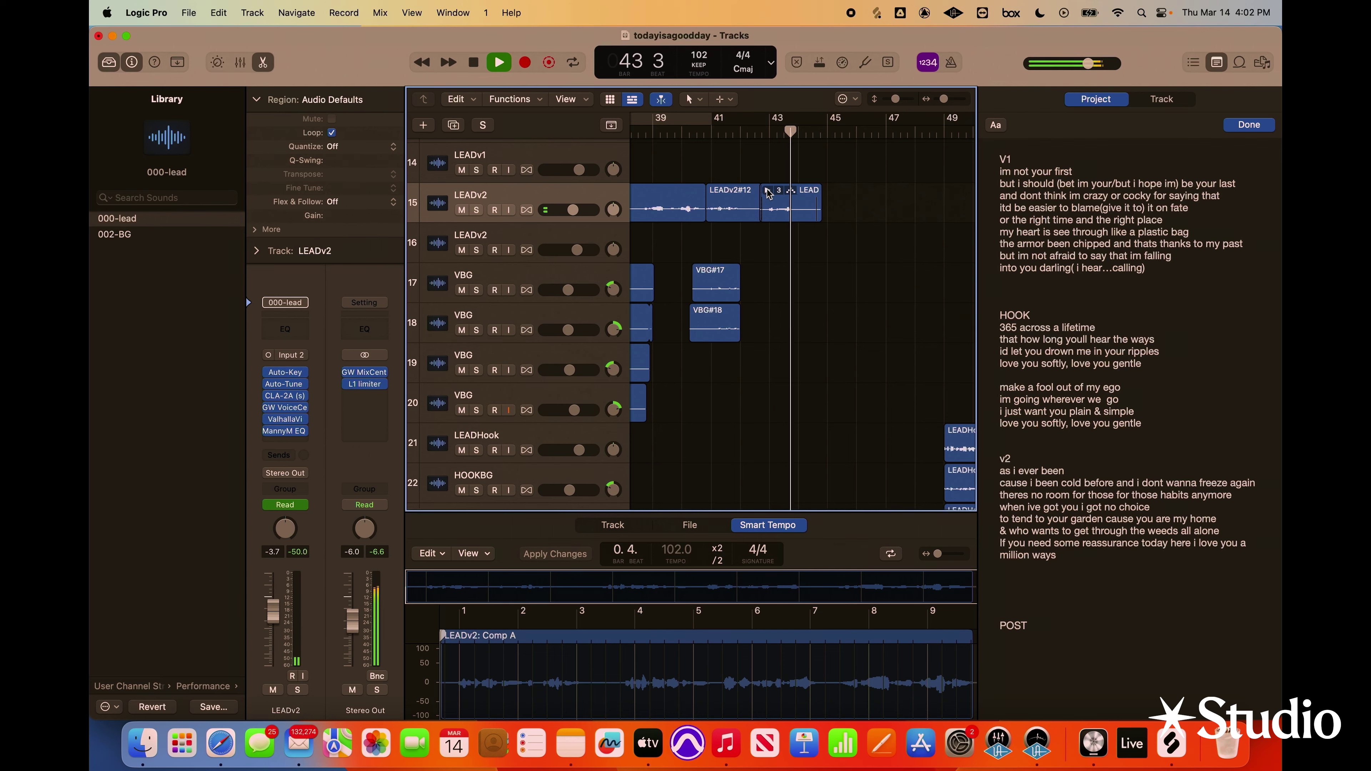
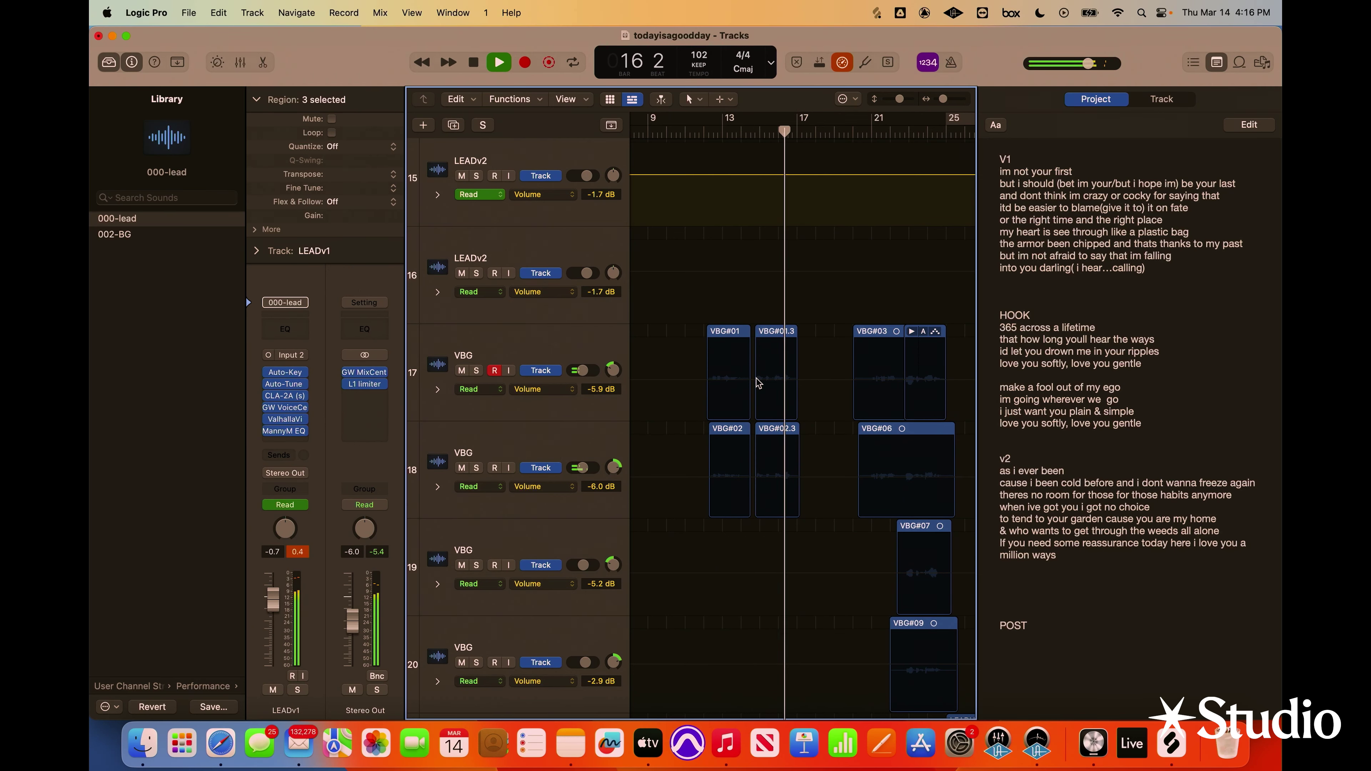
Add volume automation on VBG track 17 that lowers the VBG#01.3 region to -7.7 dB, and enable cycle playback
left_click(806, 381)
left_click(802, 380)
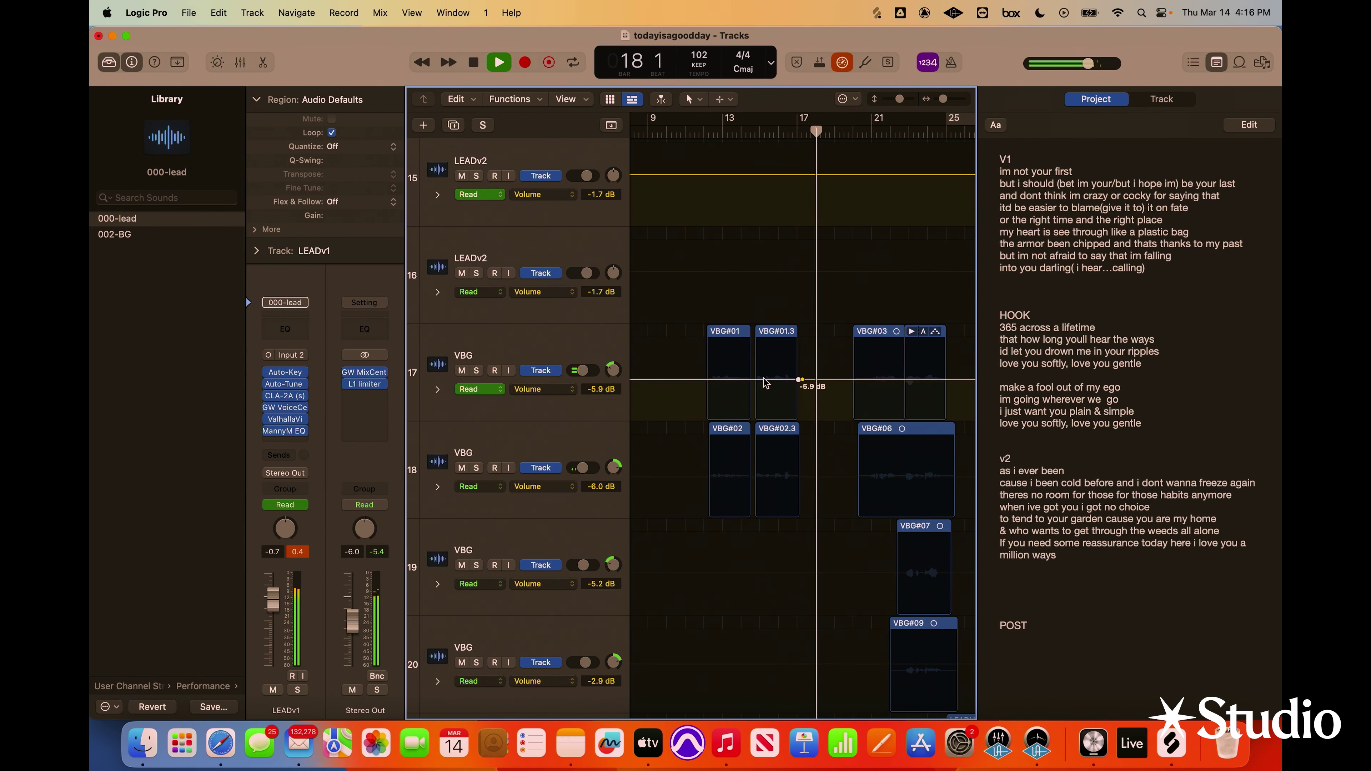
left_click_drag(772, 382, 774, 386)
key("c")
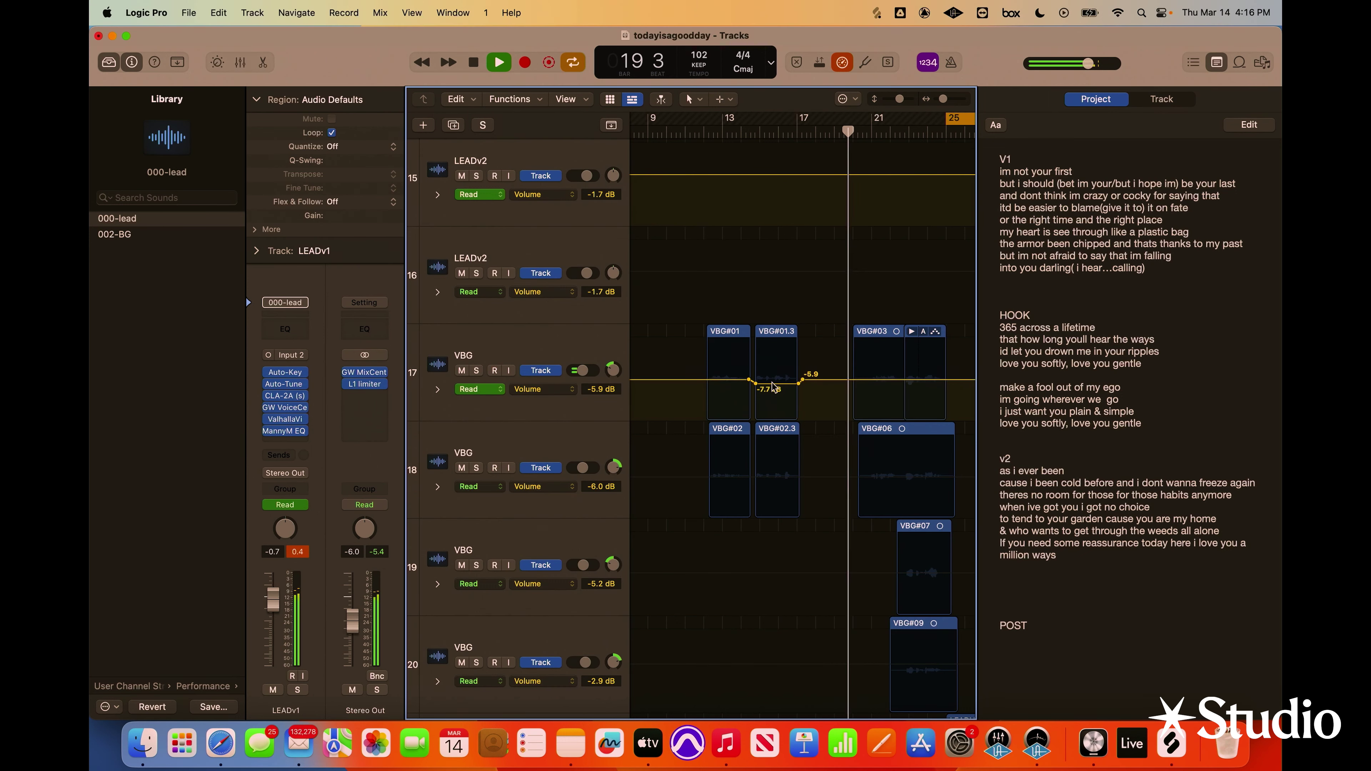
Turn off cycle playback, lower the VBG#02.3 region on track 18 to -7.8 dB with volume automation, and play it back
key("c")
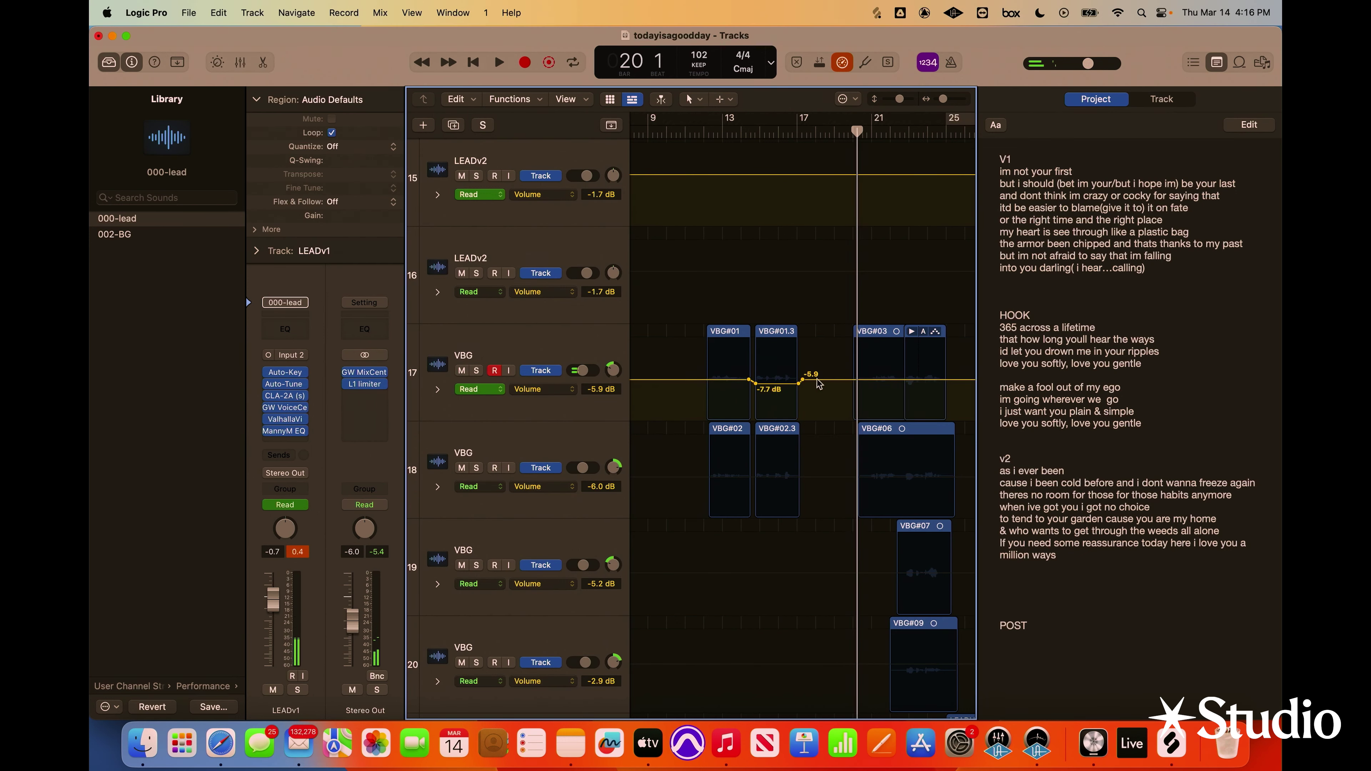
left_click(759, 481)
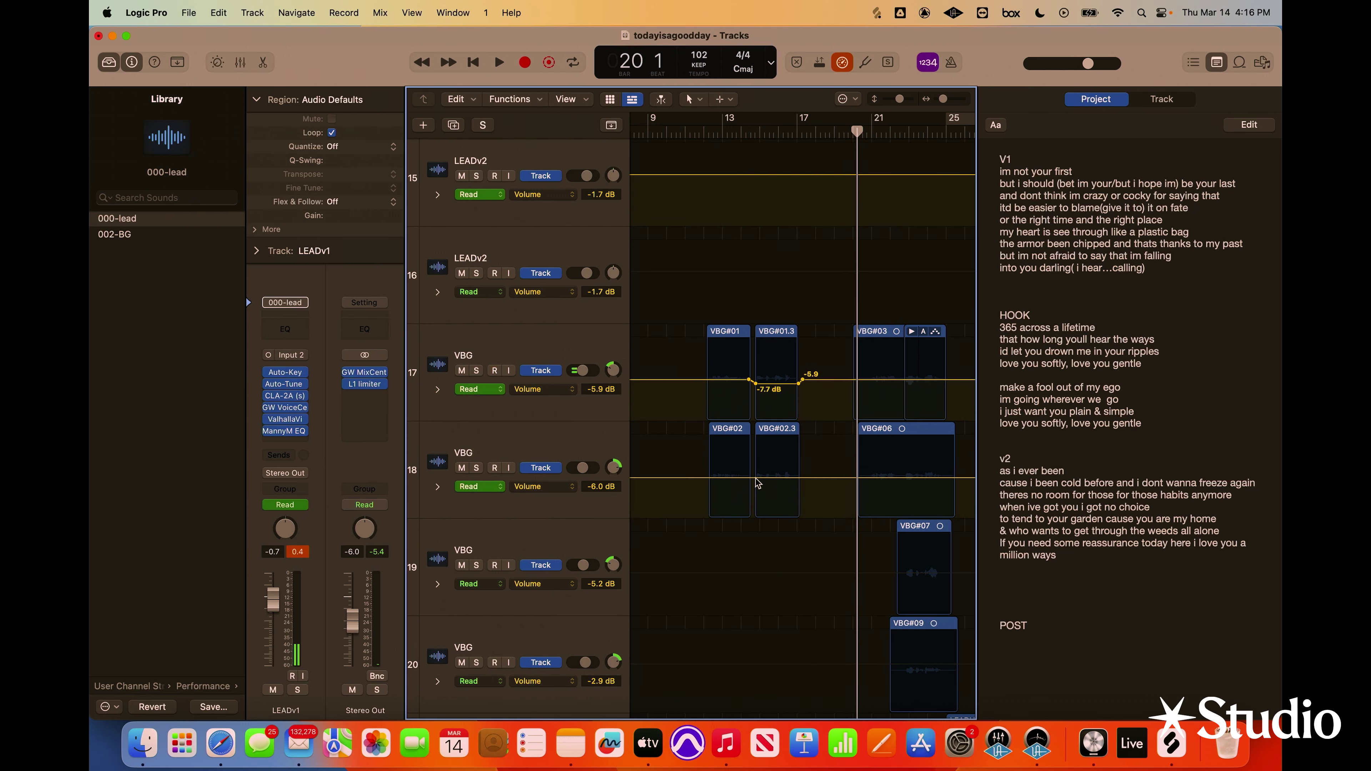
left_click(788, 479)
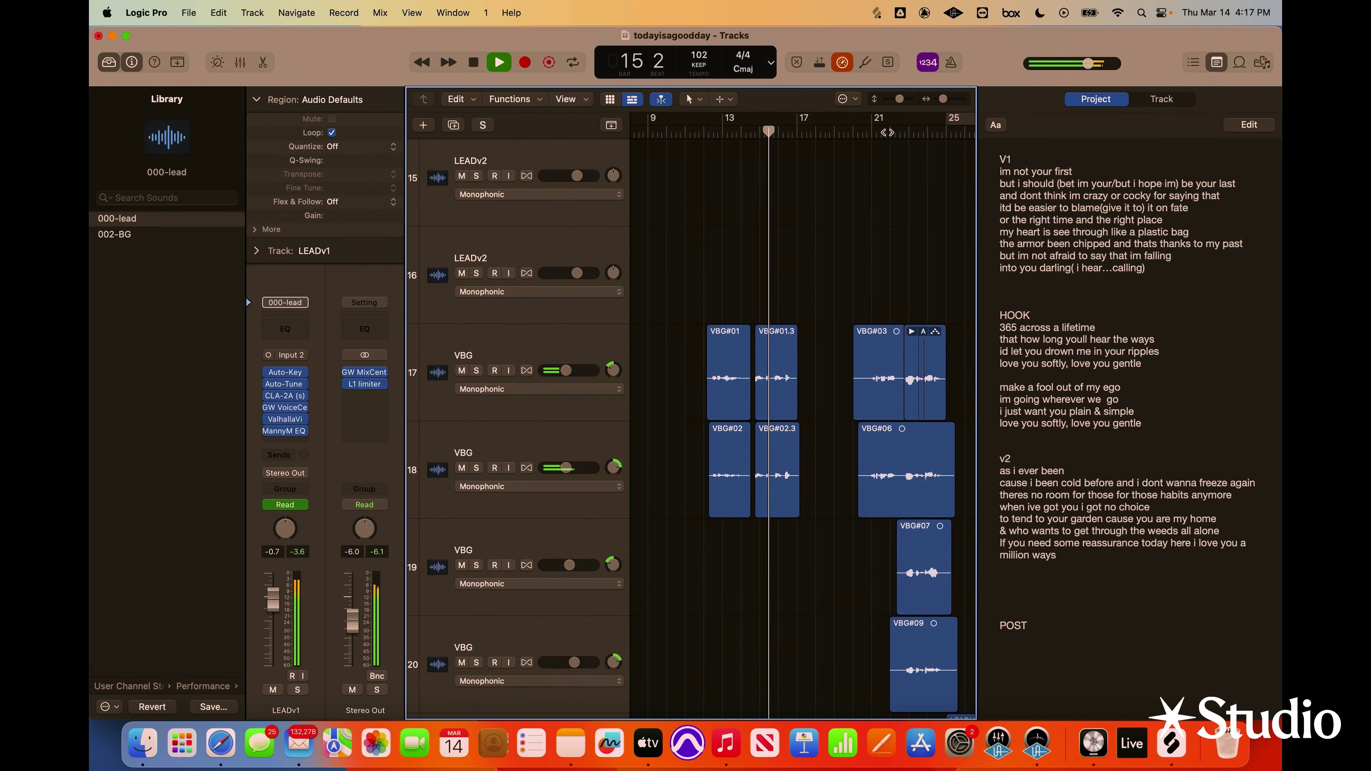
key("a")
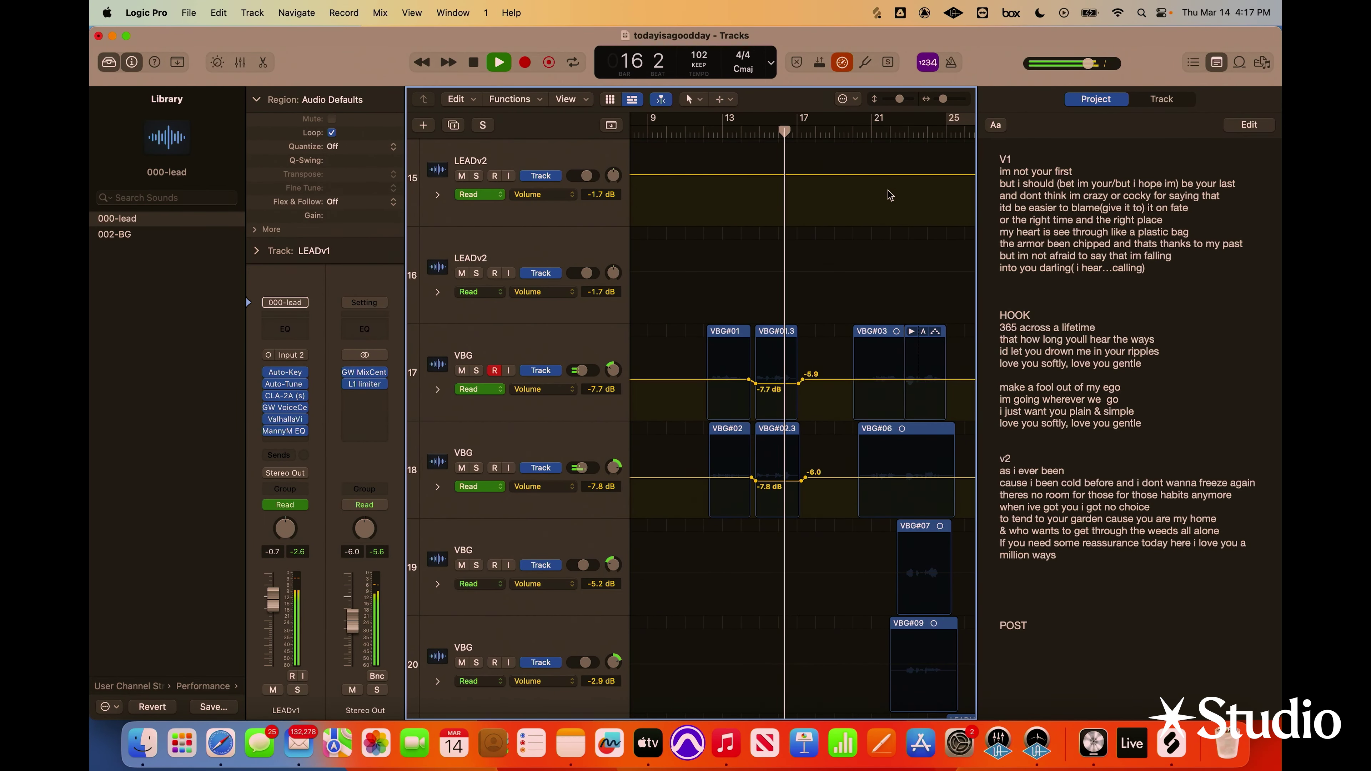
key("a")
Raise the end of the LEAD1#20 region on LEADv1 track 14 to +0.1 dB with volume automation and replay from bar 17
scroll(872, 301, "up", 3)
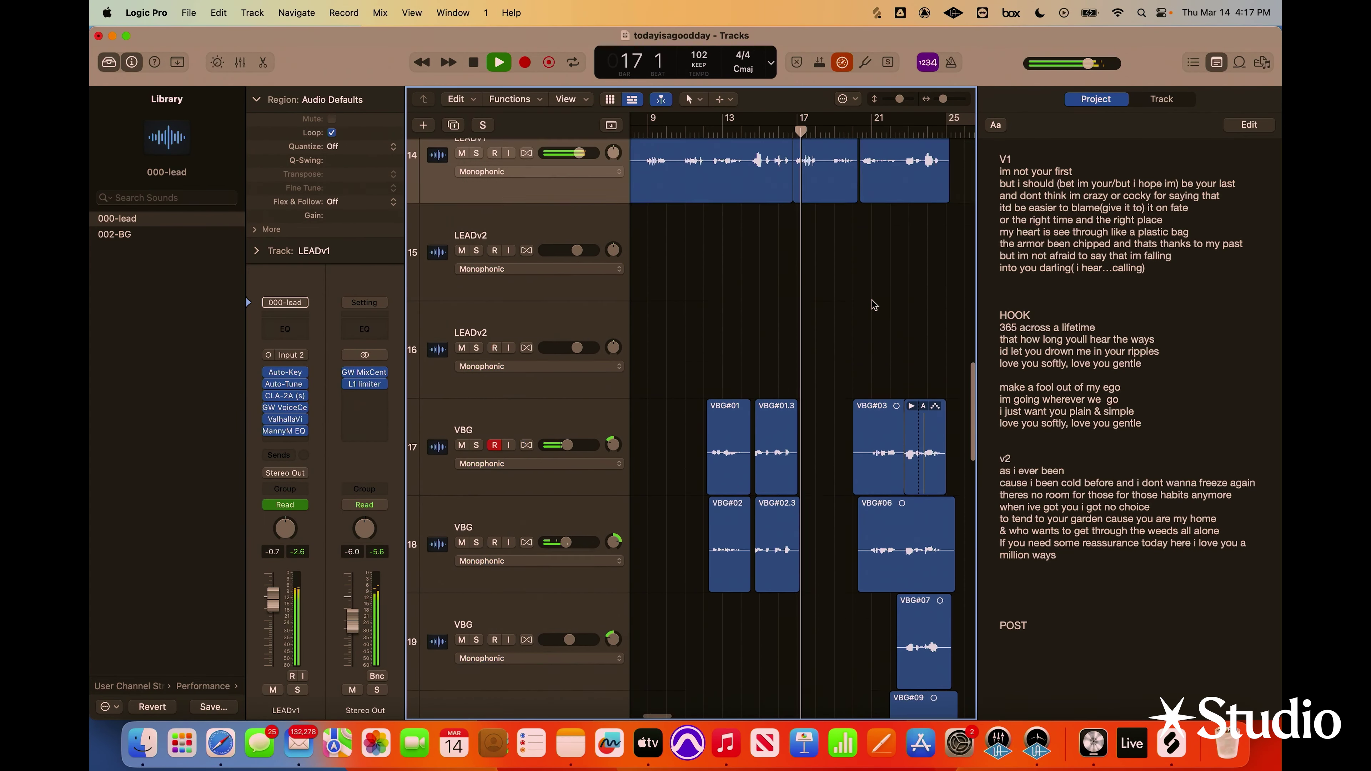
scroll(873, 306, "down", 2)
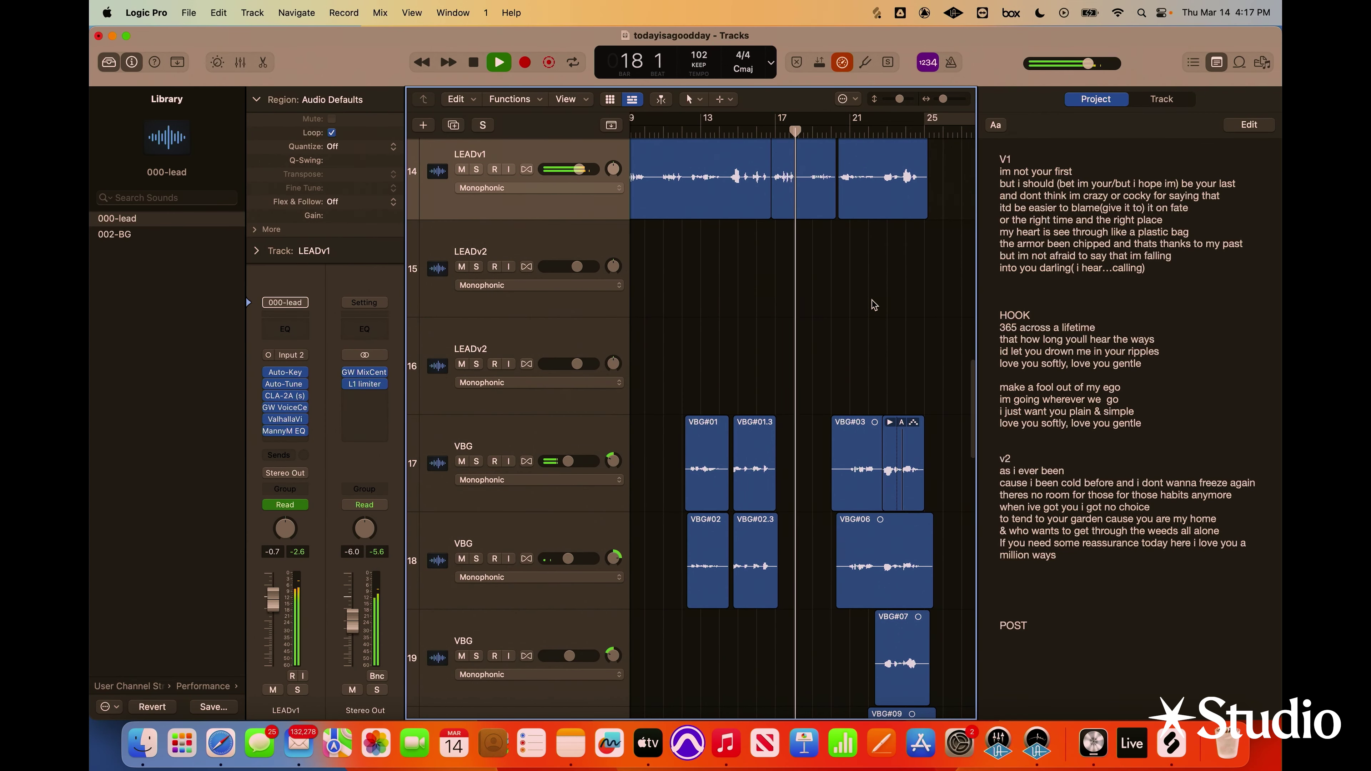
scroll(866, 292, "down", 5)
scroll(866, 286, "up", 6)
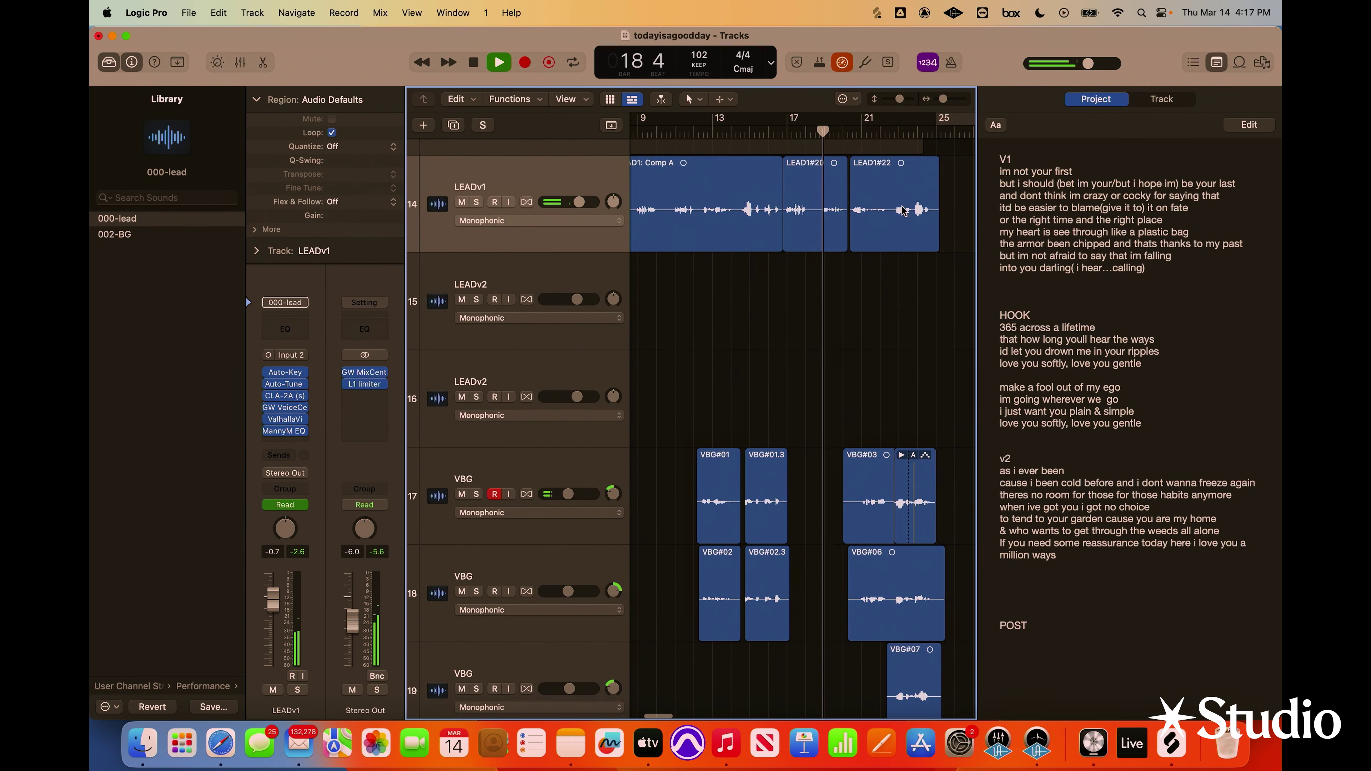
scroll(906, 209, "right", 3)
key("a")
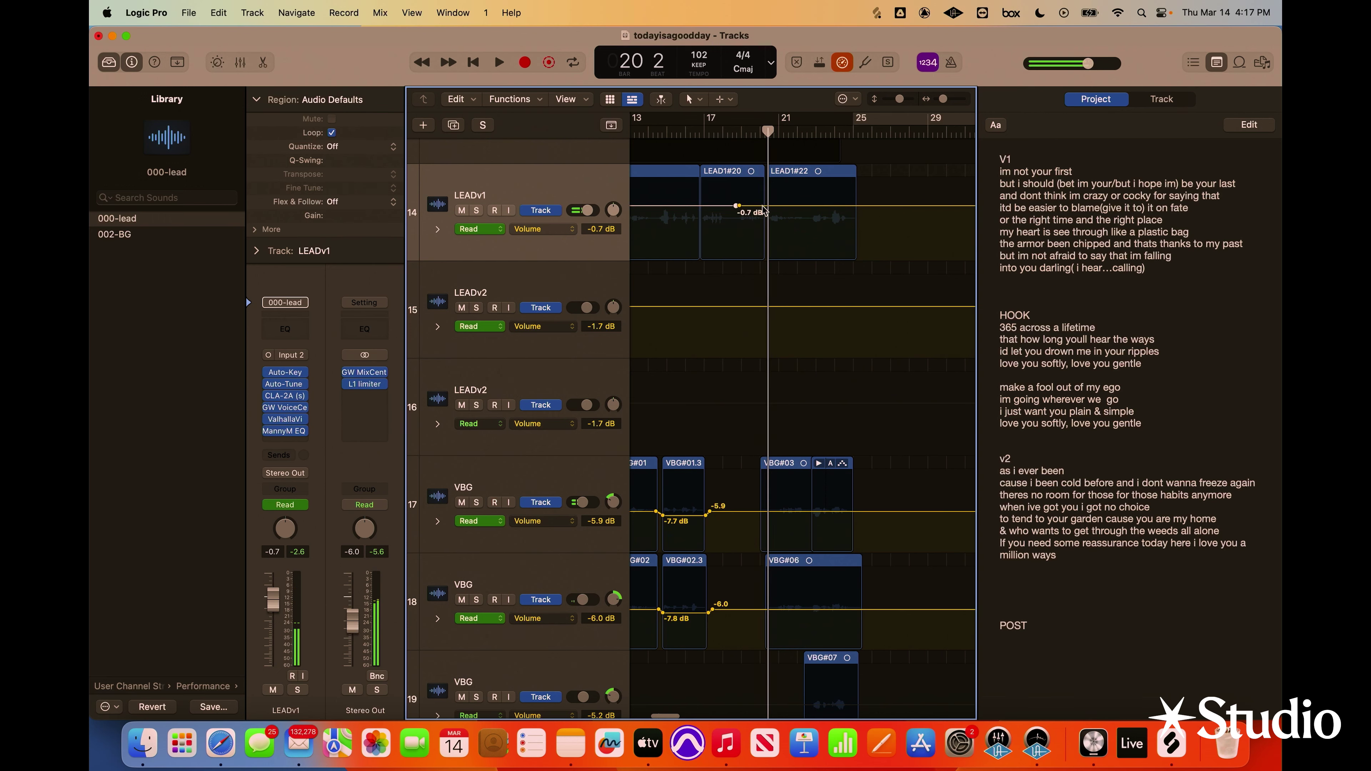
left_click_drag(758, 209, 759, 205)
key("a")
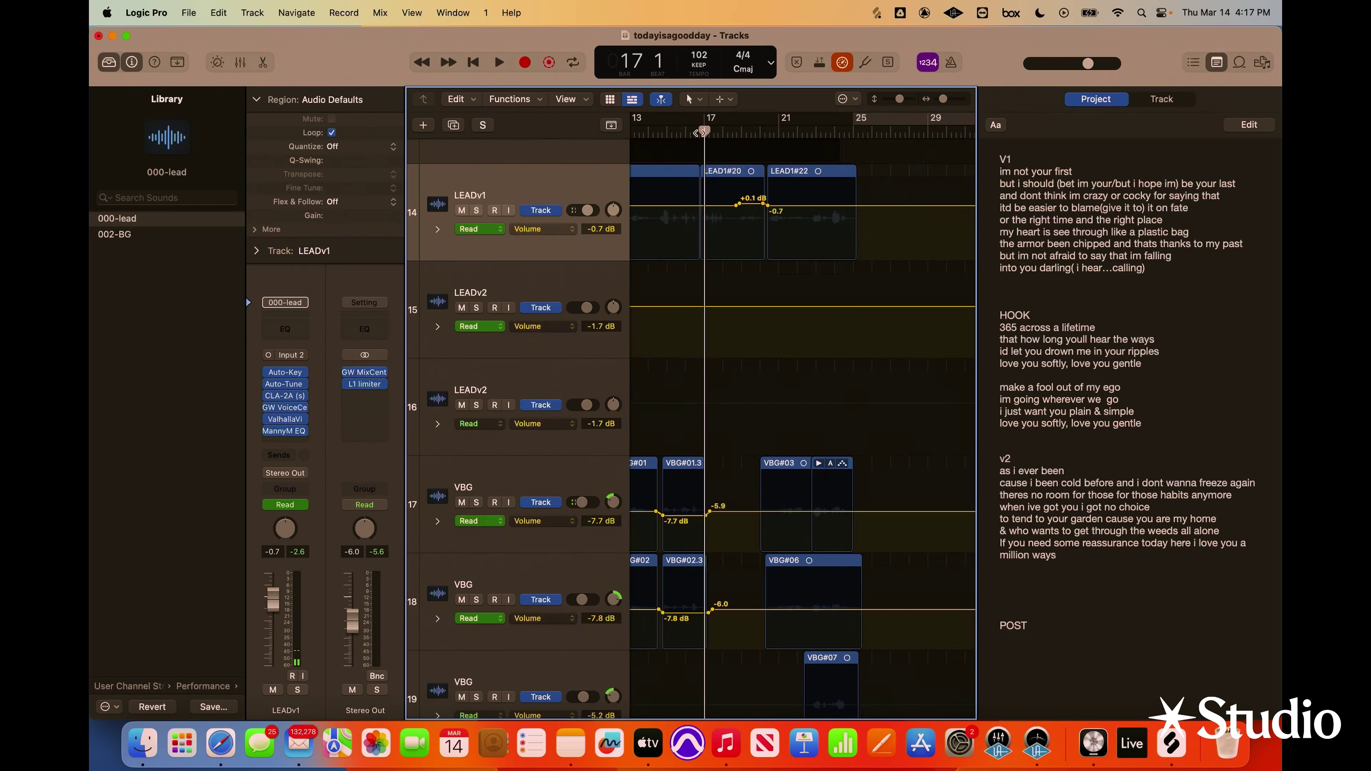
key("space")
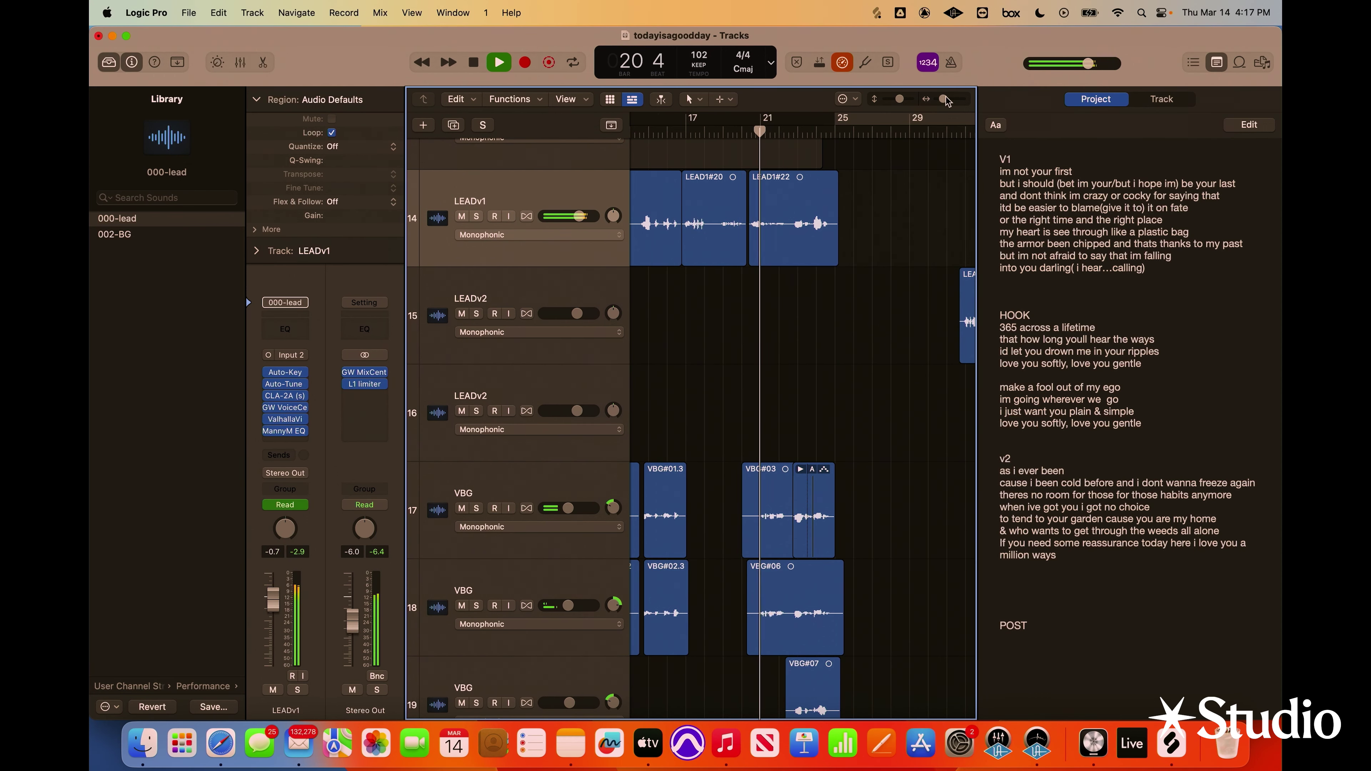
Add volume automation raising the first half of the LEAD1#22 region on track 14, replay it, and set the boost to +0.6 dB
left_click_drag(943, 98, 947, 98)
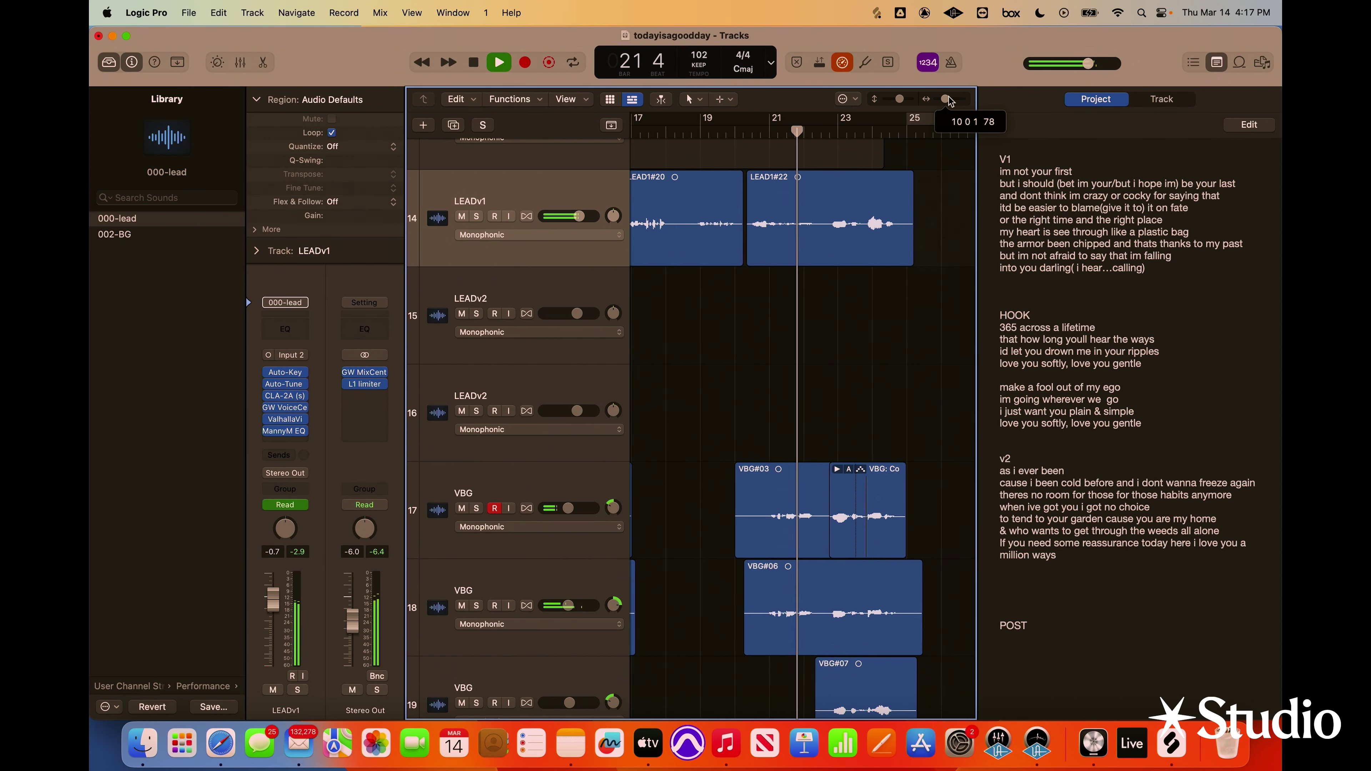
key("a")
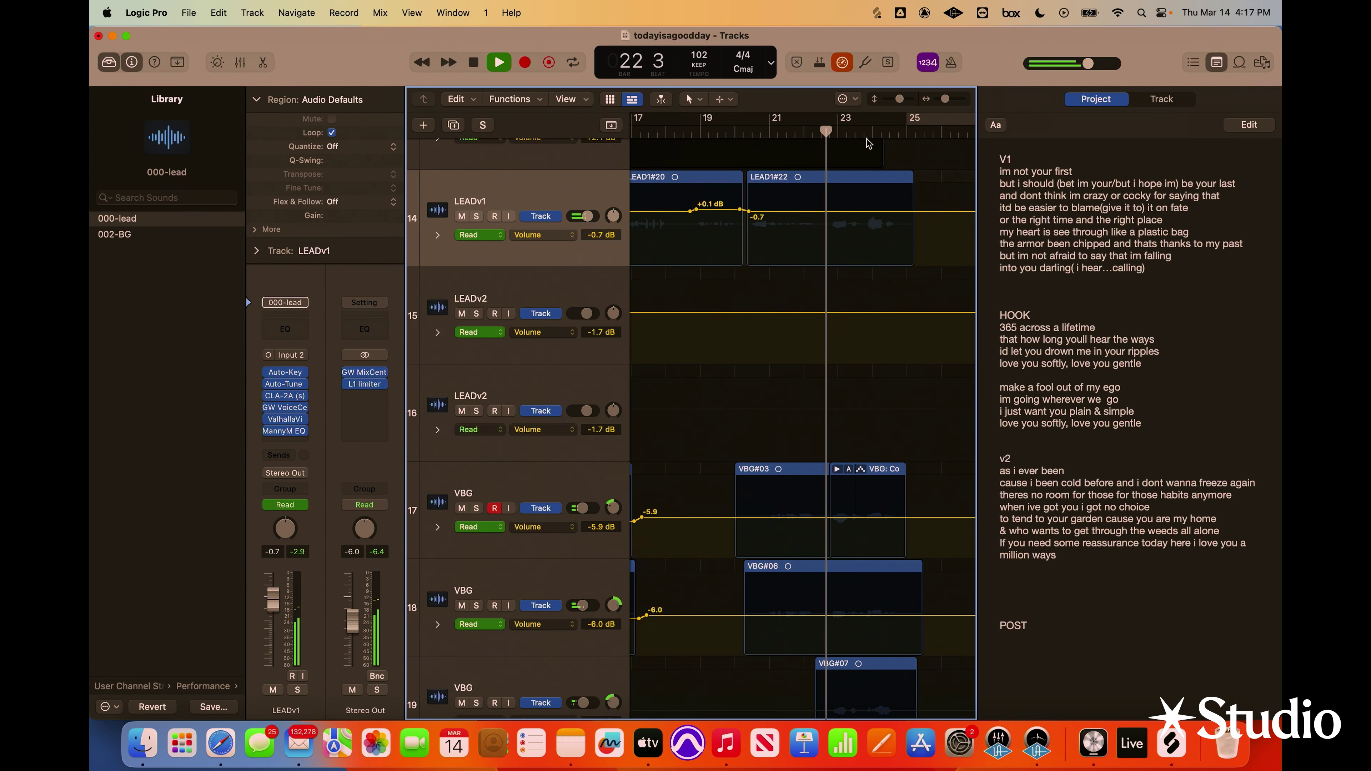
key("space")
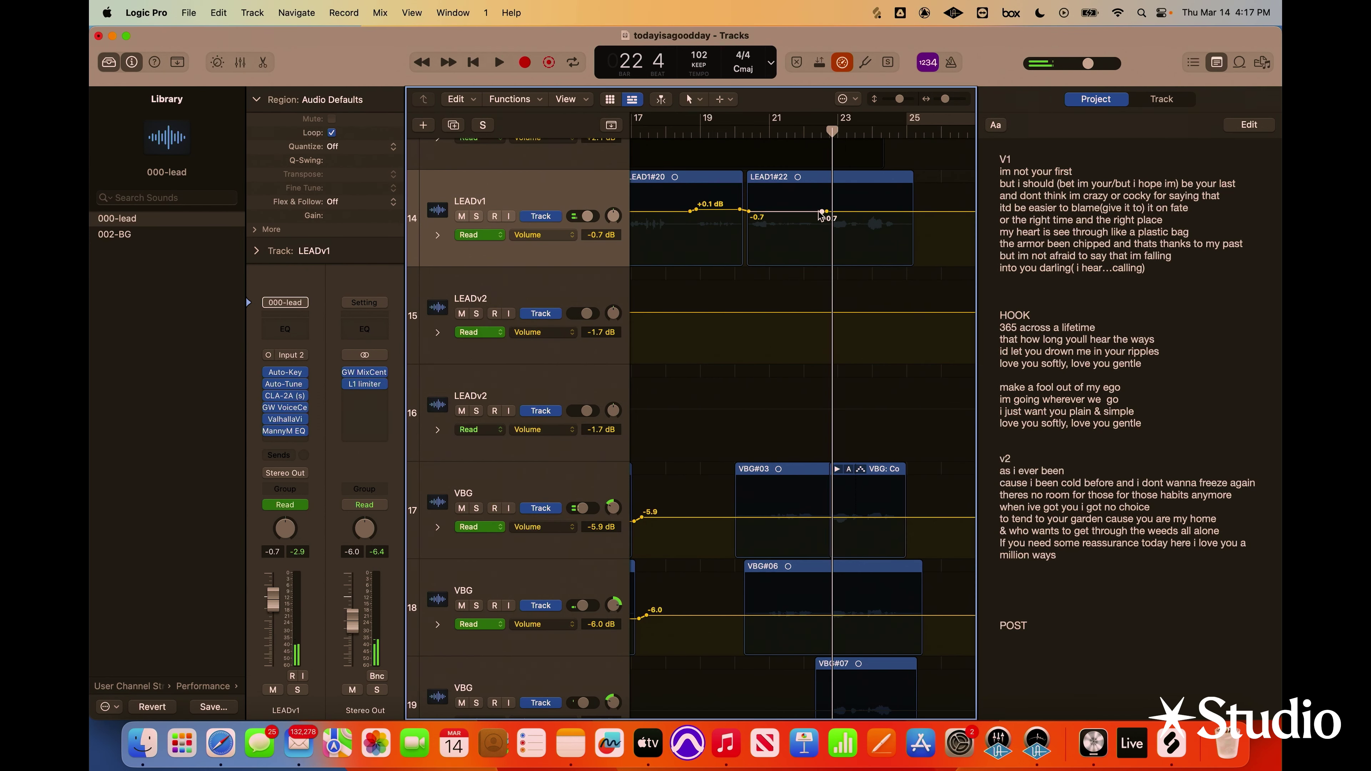
left_click_drag(766, 215, 766, 210)
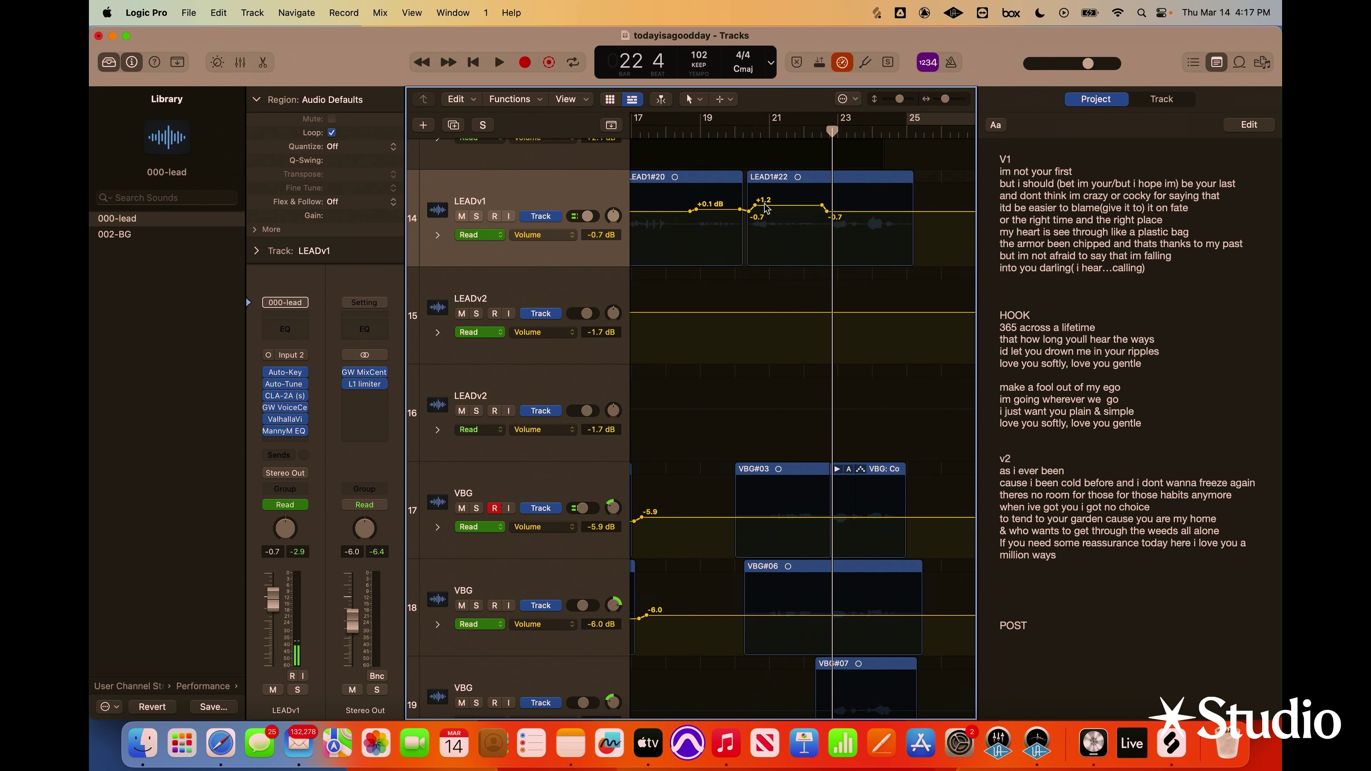
key("a")
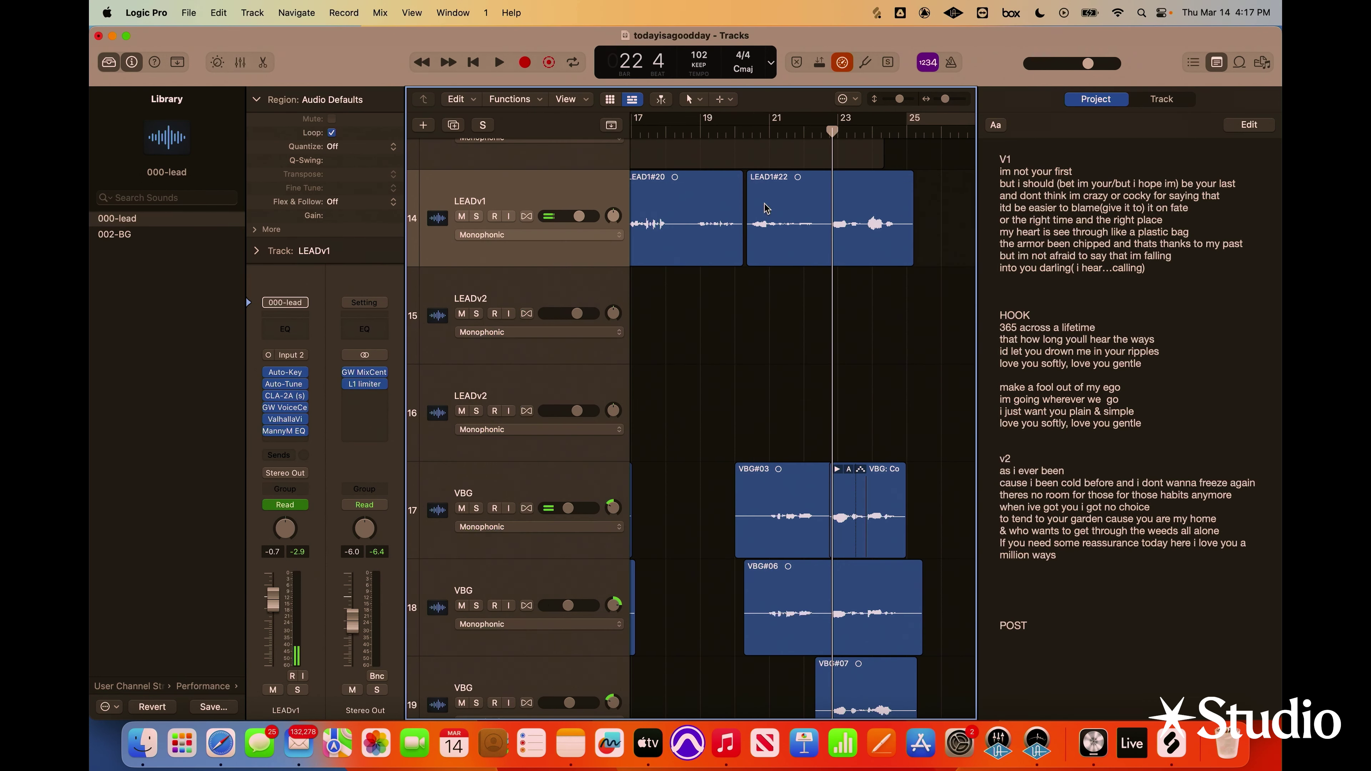
left_click(740, 142)
key("space")
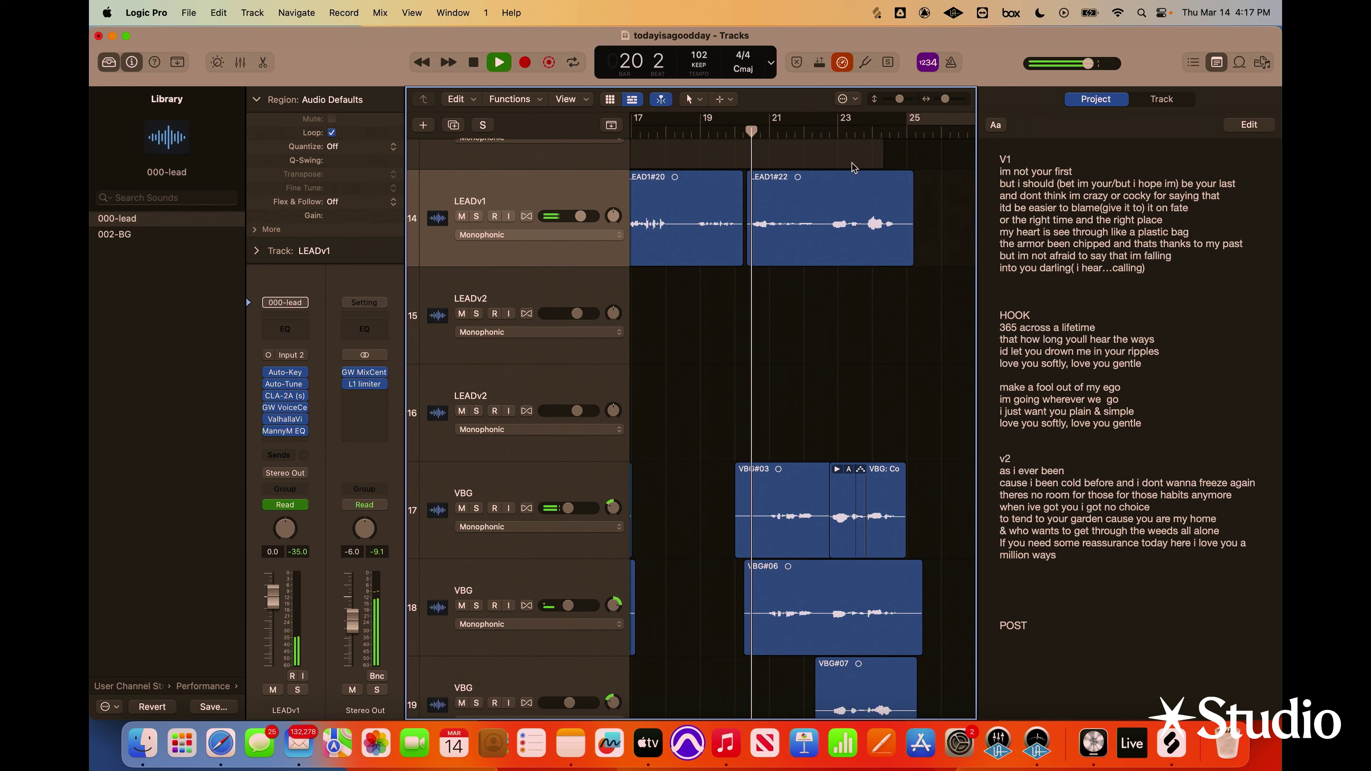
key("a")
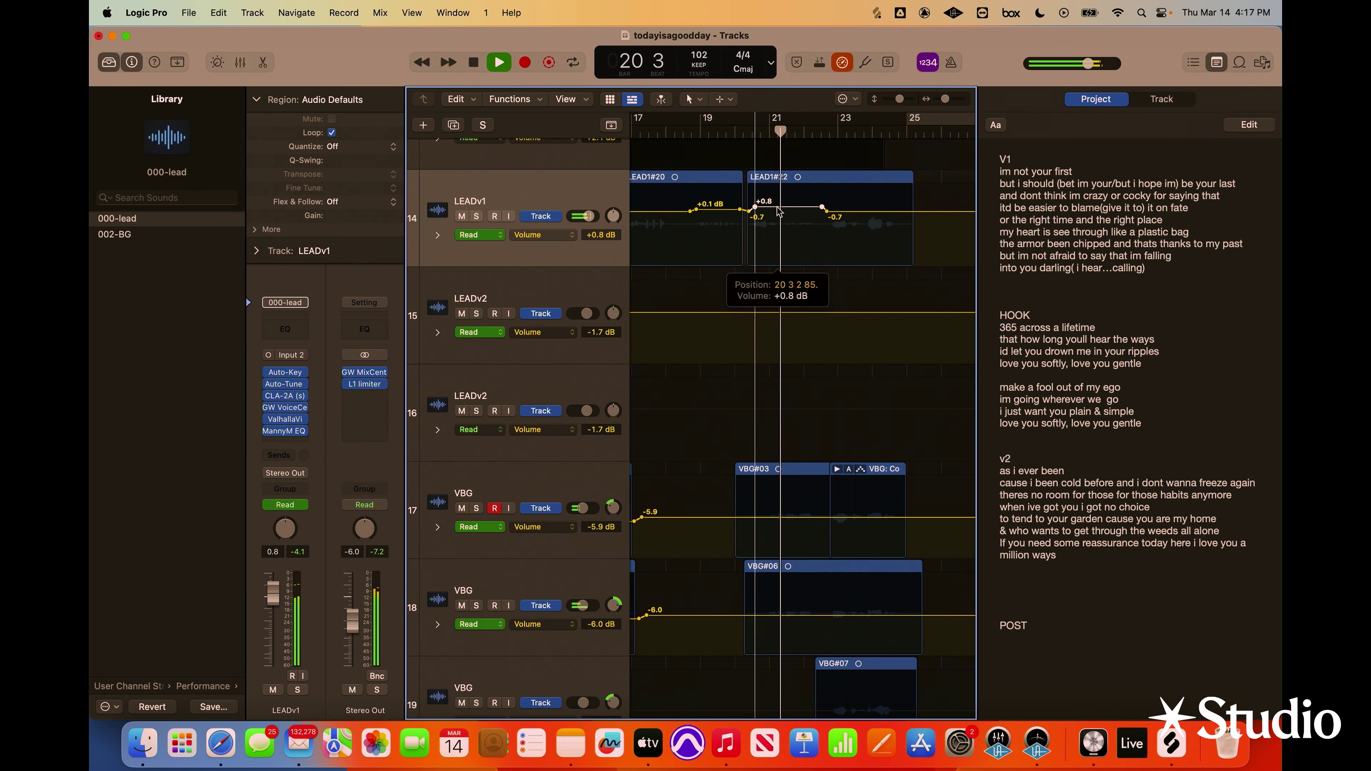
Lower the VBG#03 region on track 17 to -8.7 dB and add volume automation points at the start and end of VBG#06 on track 18
left_click(761, 518)
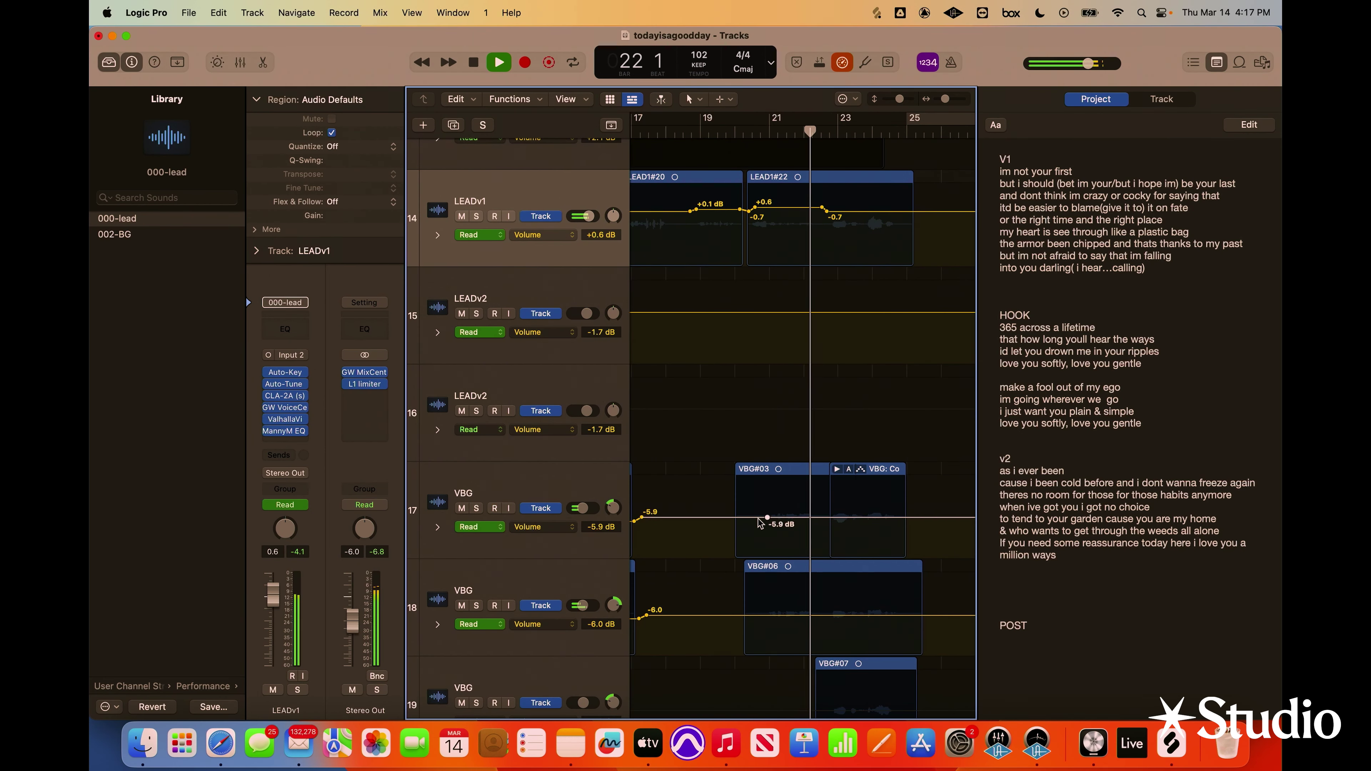
left_click(902, 518)
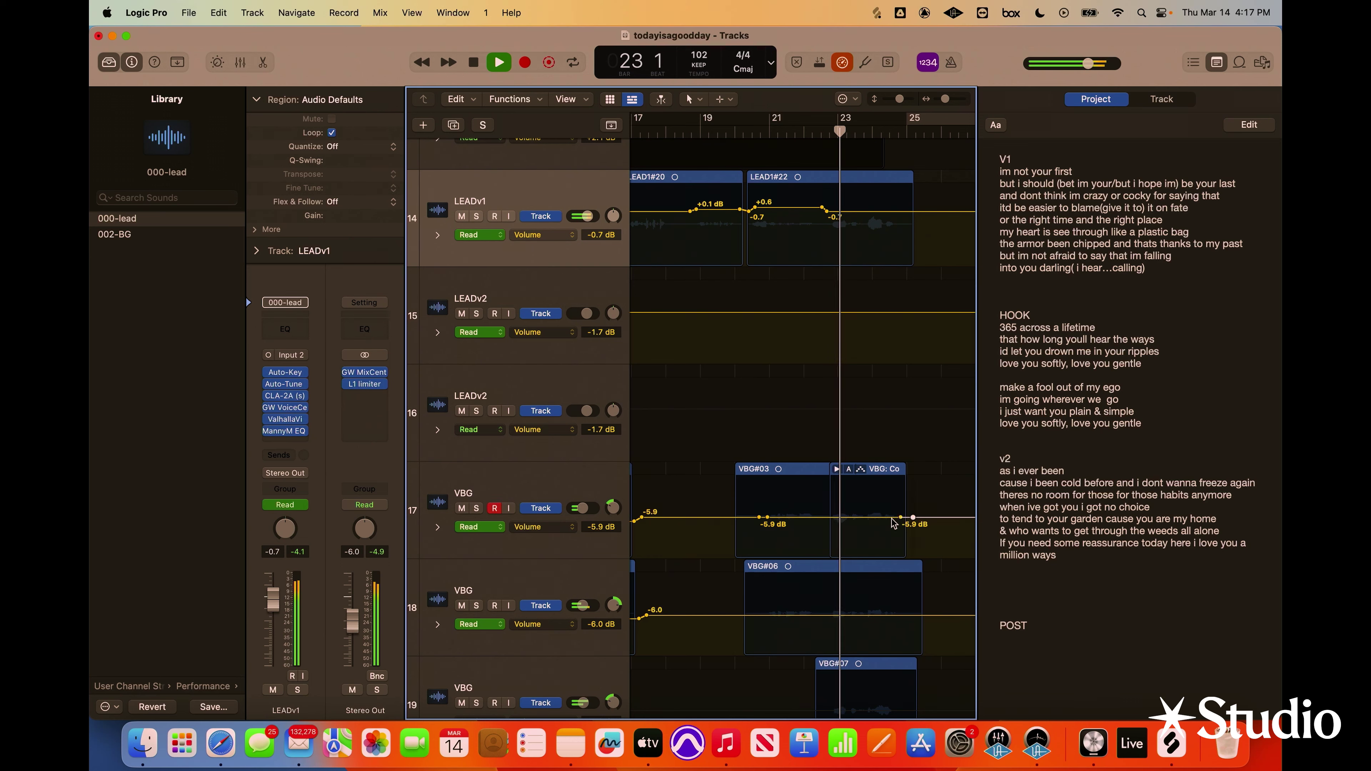
left_click_drag(883, 520, 882, 526)
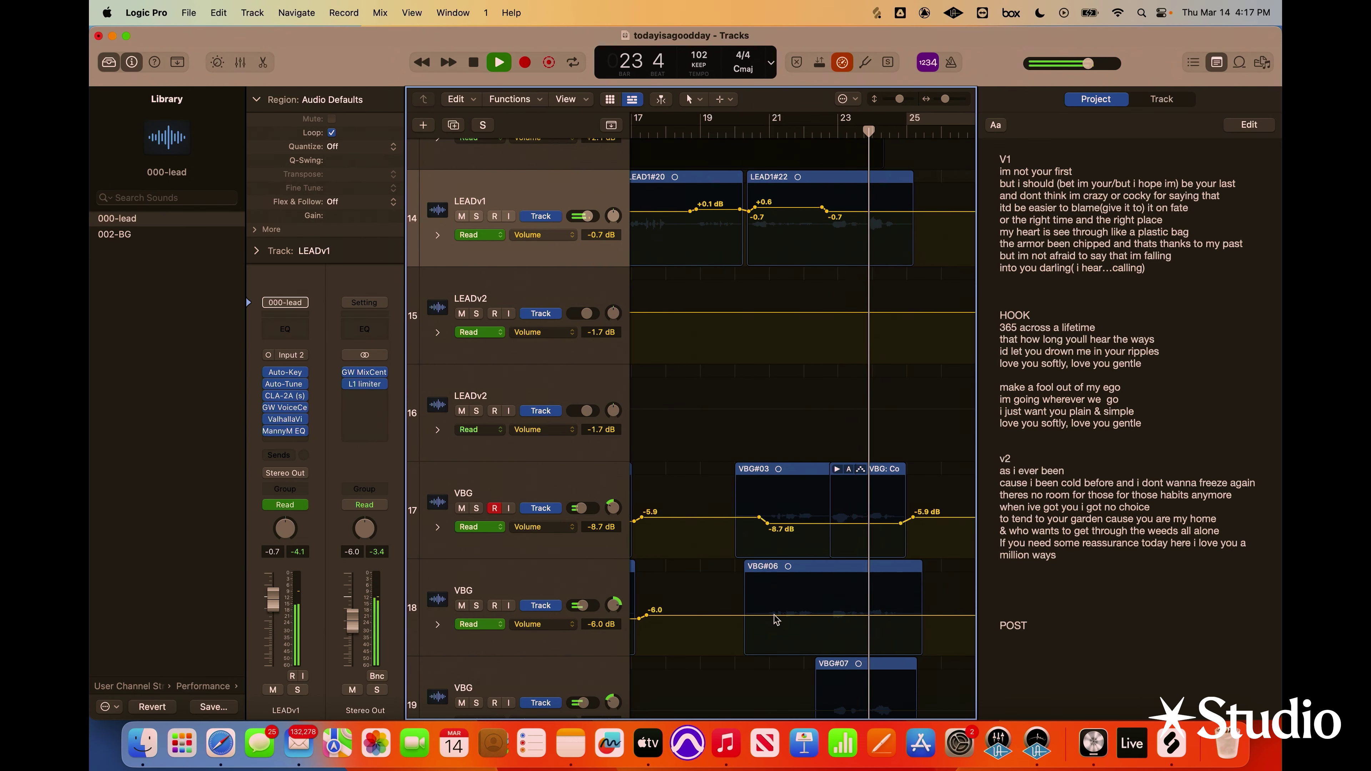
left_click(751, 615)
left_click(925, 615)
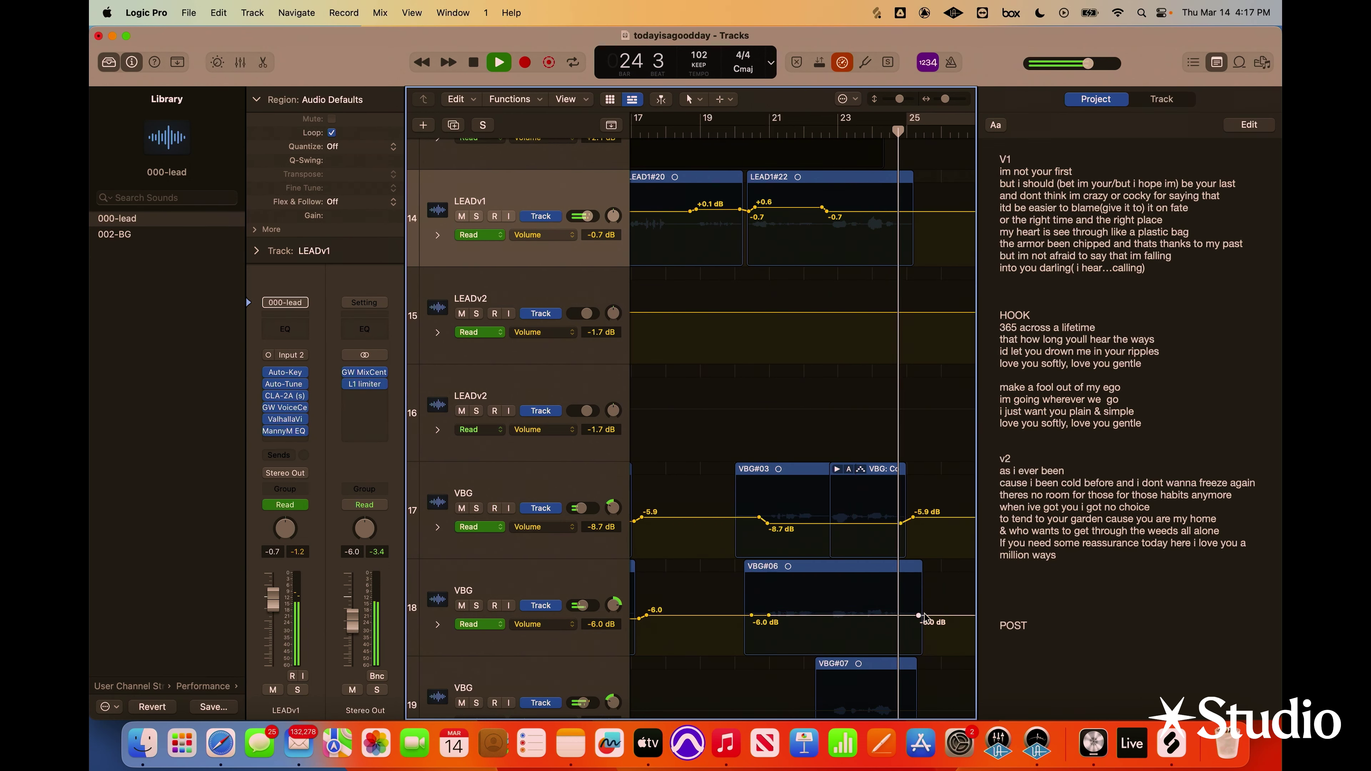
key("a")
Add volume automation points just before bar 25 on LEADHook track 21, lower the hook to about -3.9 dB, and play the transition
scroll(872, 426, "down", 15)
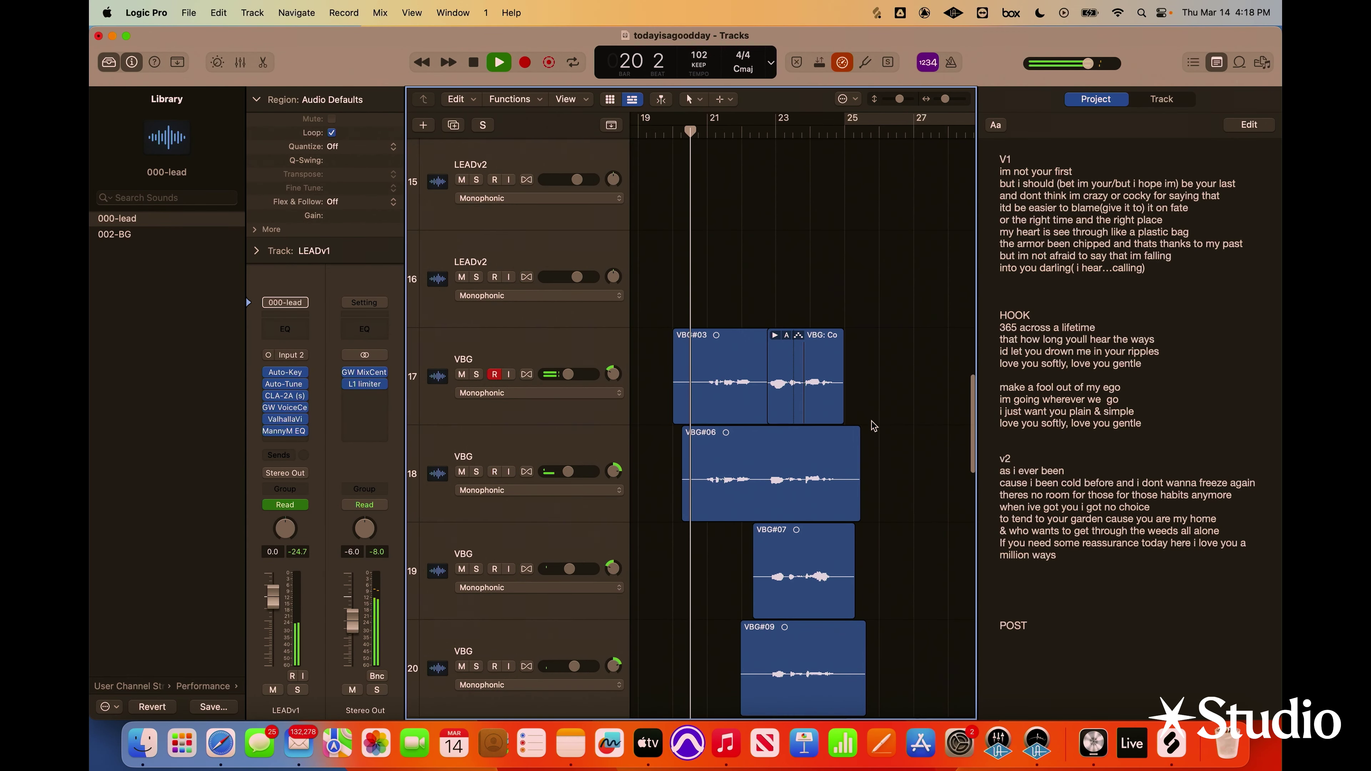
scroll(873, 424, "up", 10)
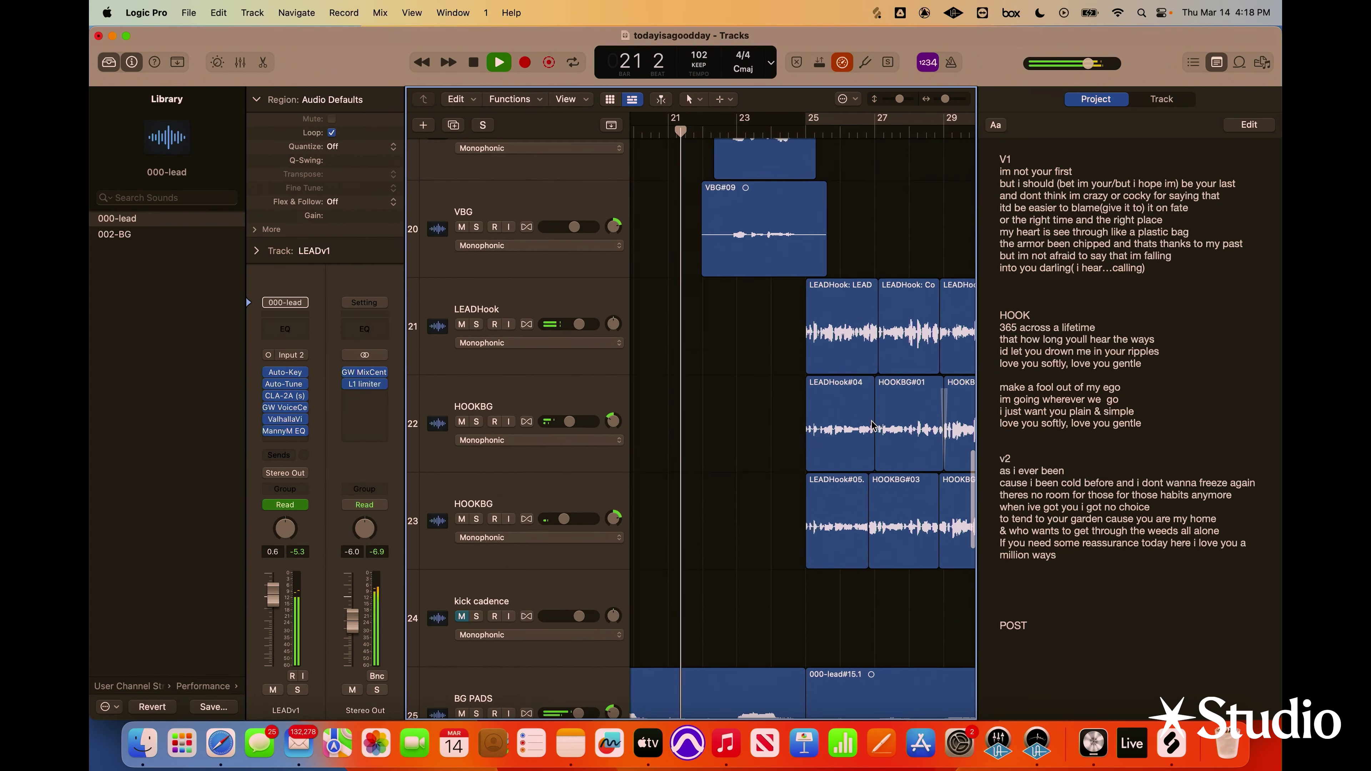
left_click(625, 305)
key("a")
key("space")
left_click_drag(807, 323, 805, 320)
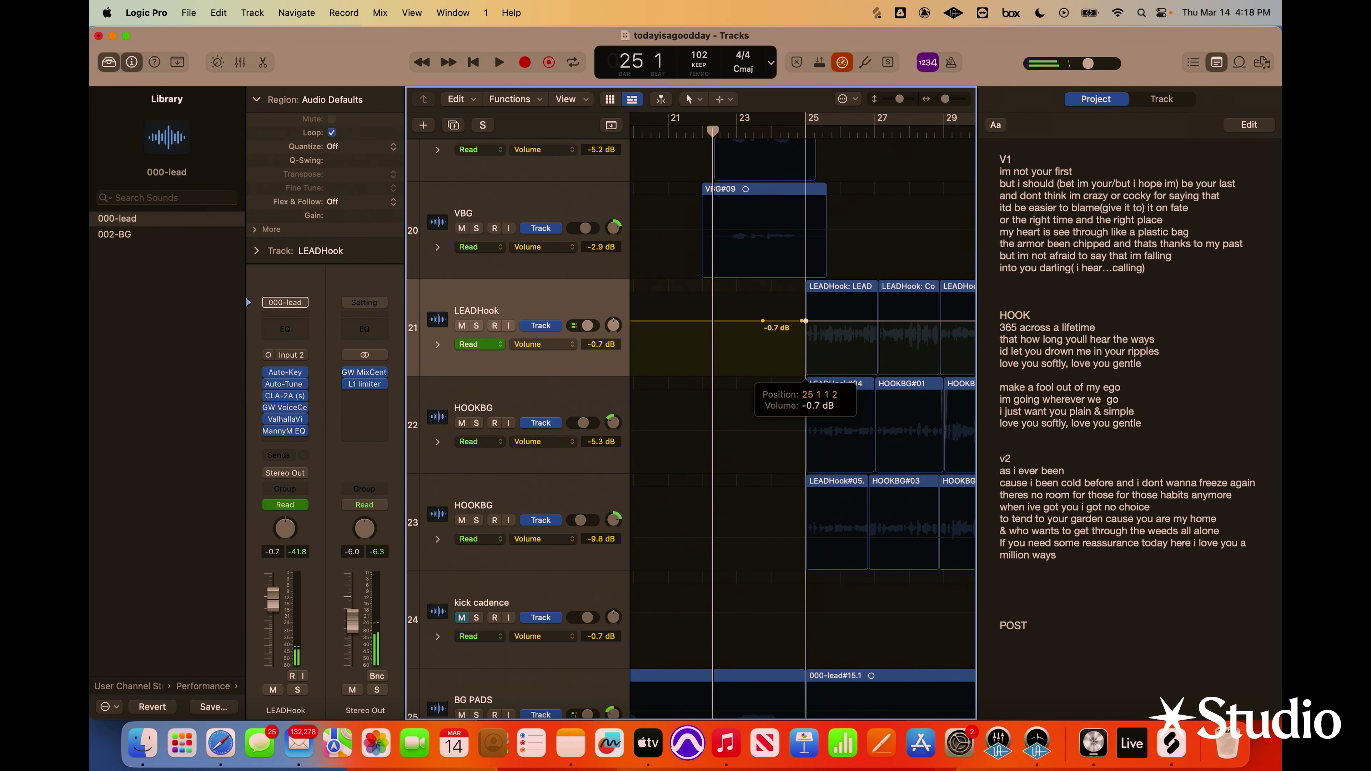
left_click_drag(862, 323, 835, 331)
key("super+f")
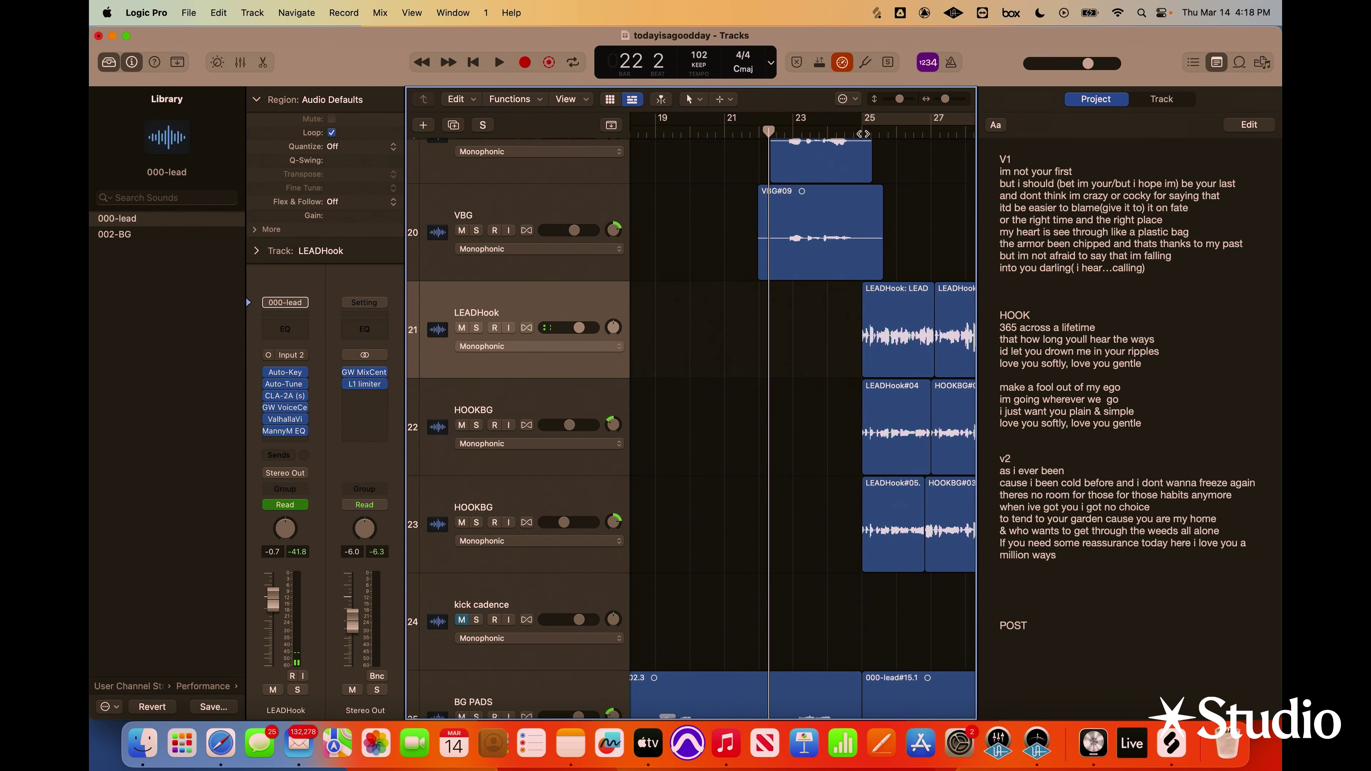
key("space")
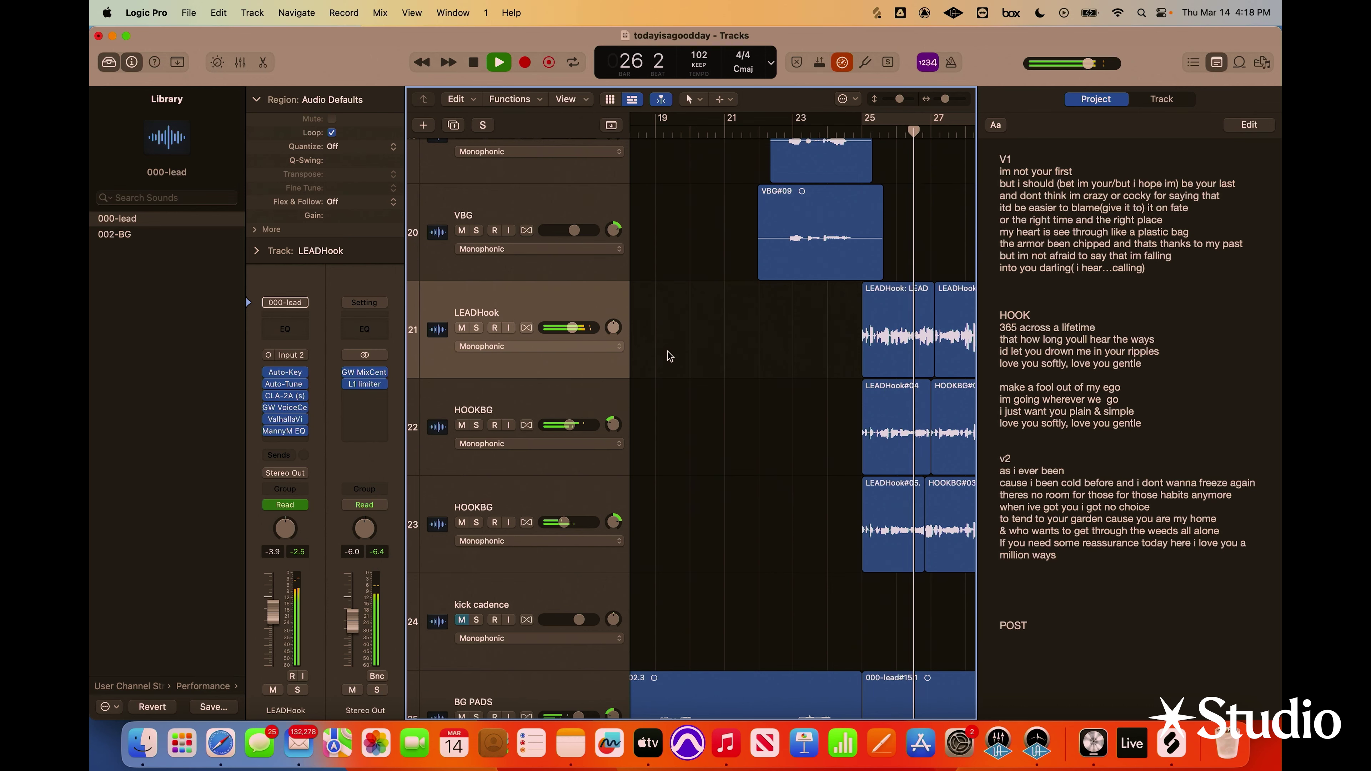
Lower the LEADHook volume automation point at bar 25 to -6.5 dB and hide the automation
key("a")
left_click_drag(866, 336, 865, 345)
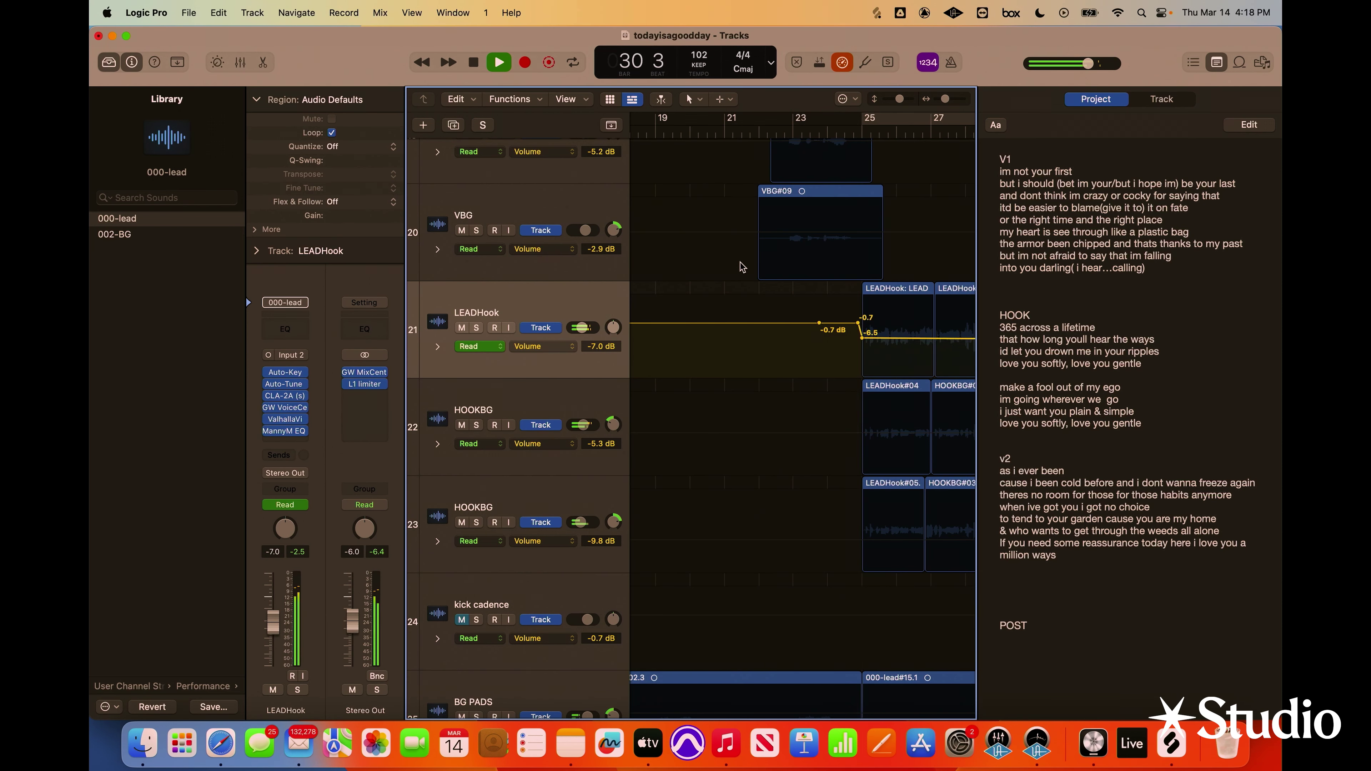
key("a")
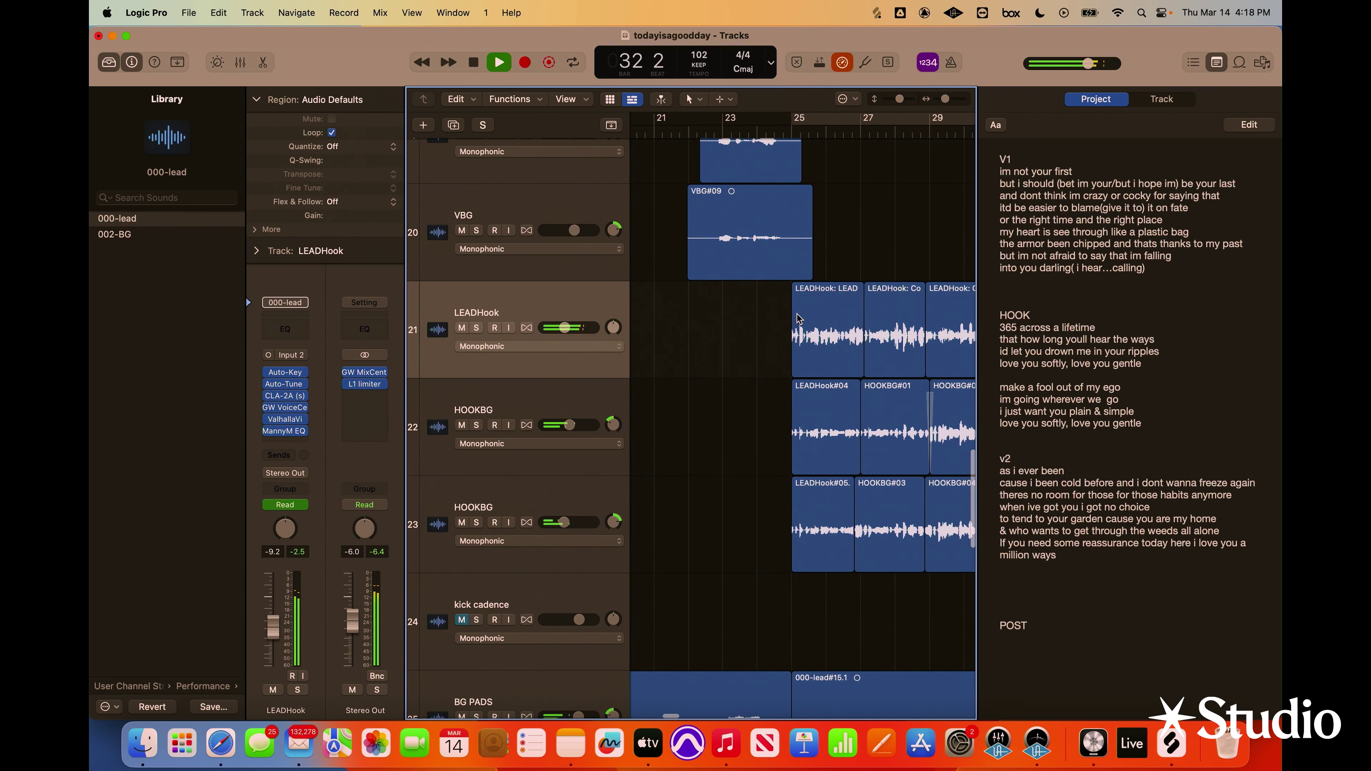
Adjust the volume automation over the LEADHook#16 region on track 21 to about -6.8 dB and replay it with automation hidden
scroll(755, 324, "up", 1)
key("a")
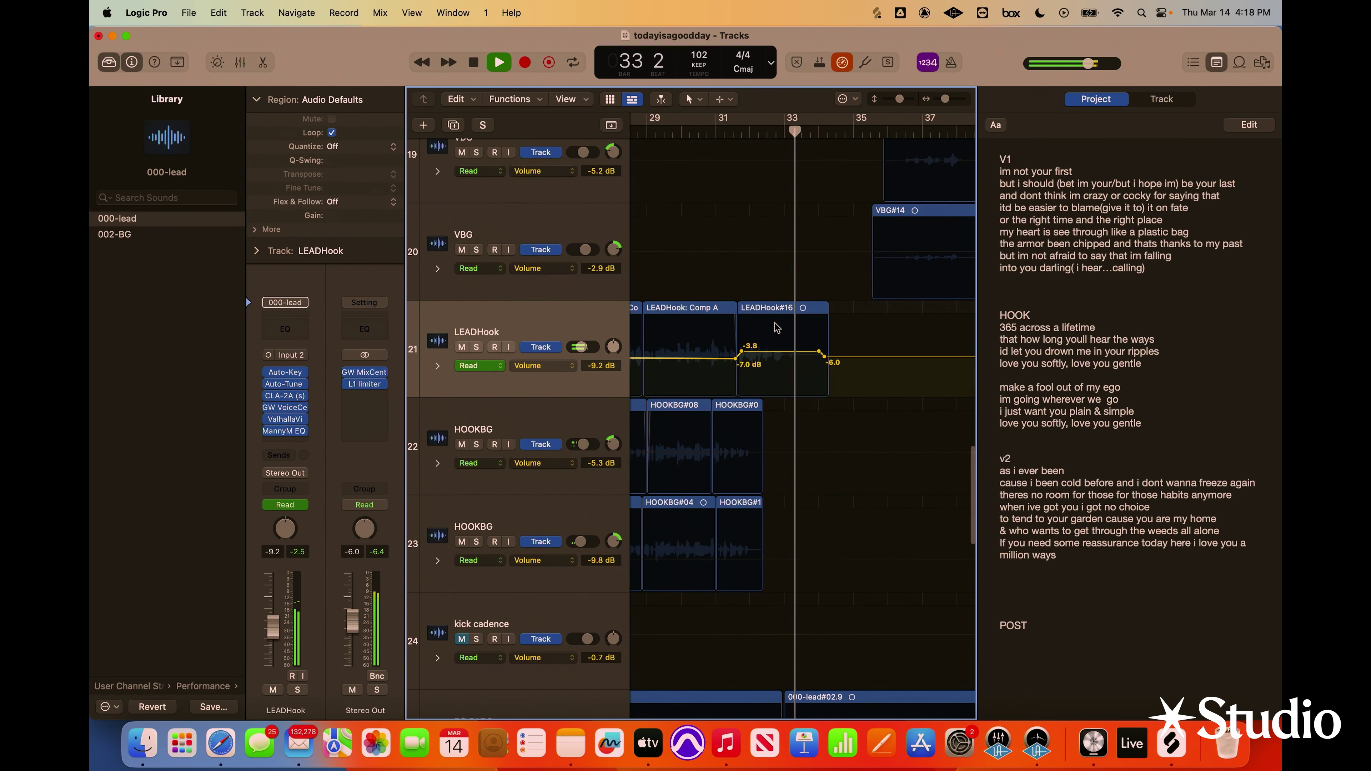
left_click_drag(761, 358, 761, 364)
key("a")
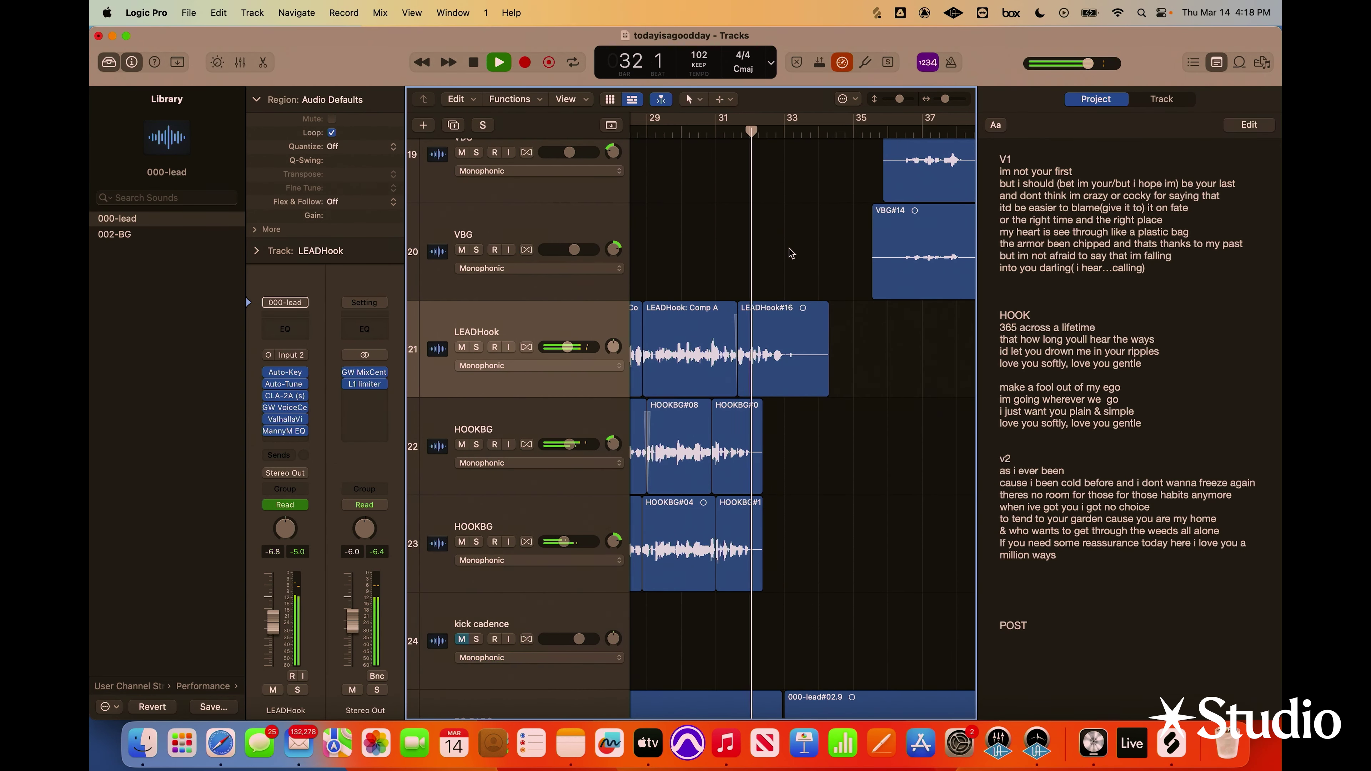
Lower the start of the LEADv2: Comp A region on track 15 with volume automation and play back from around bar 31
key("a")
scroll(798, 250, "up", 5)
scroll(799, 250, "up", 8)
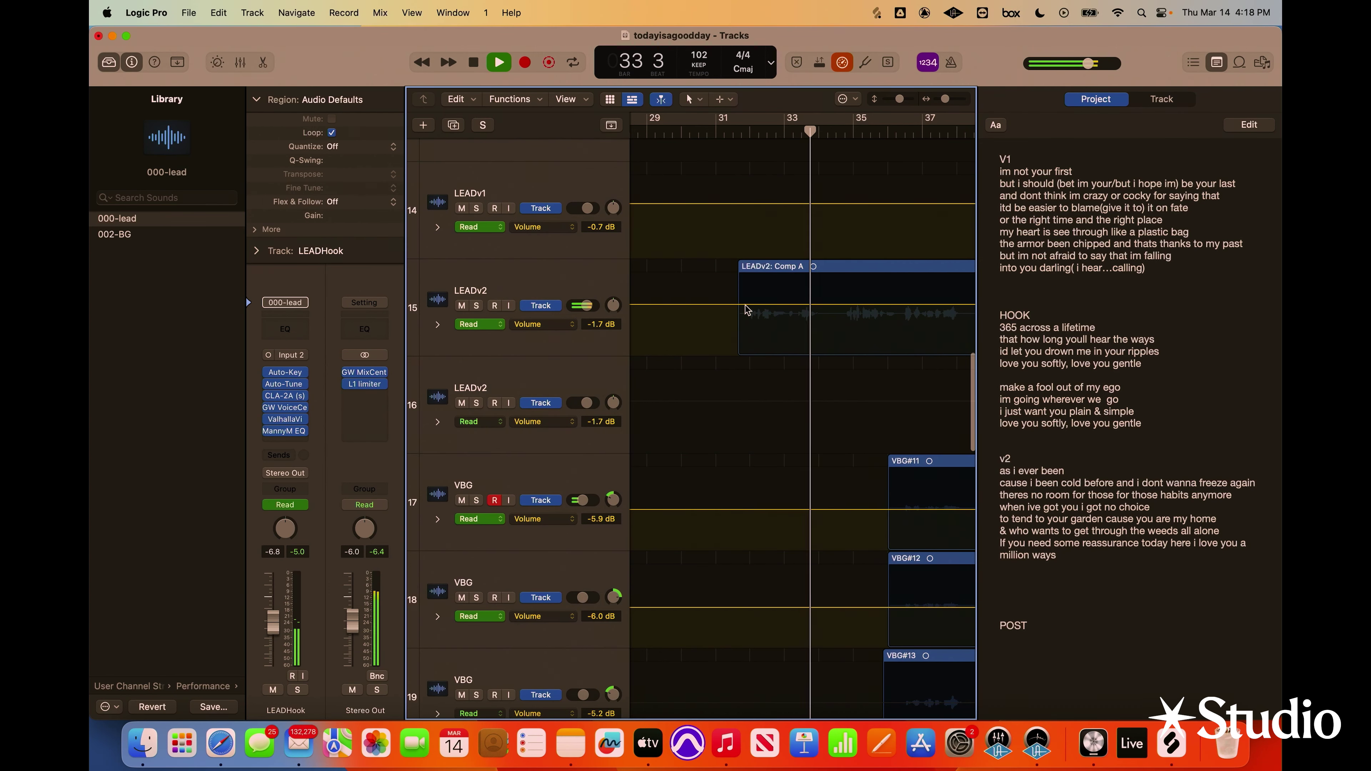
key("a")
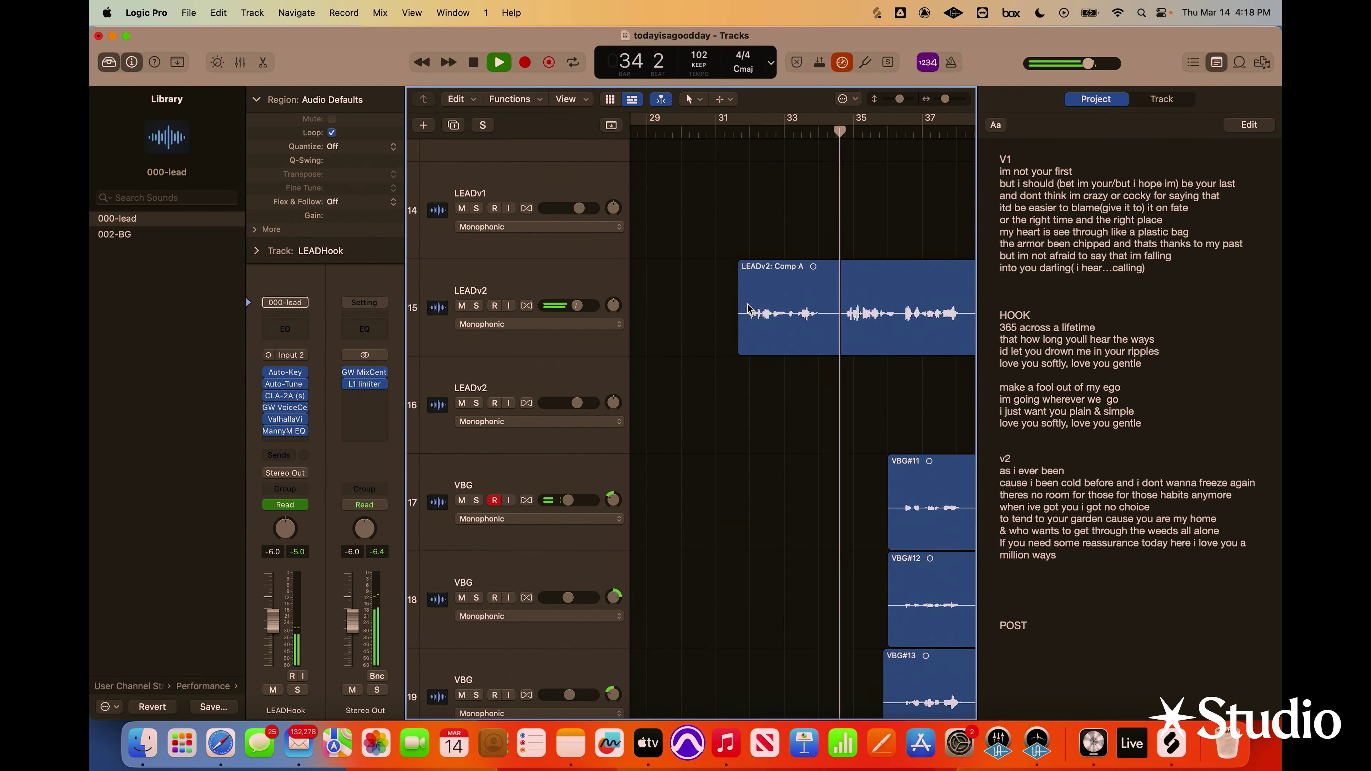
key("space")
key("a")
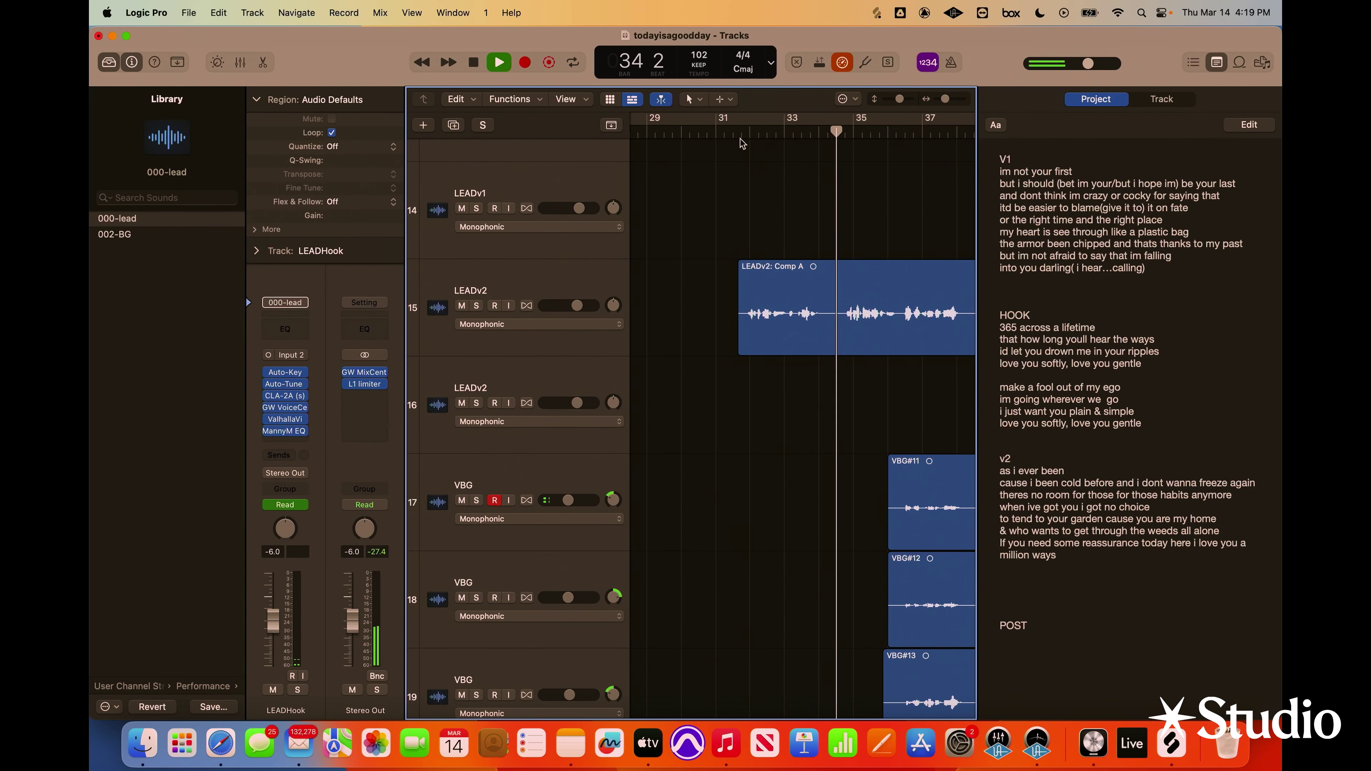
left_click(741, 136)
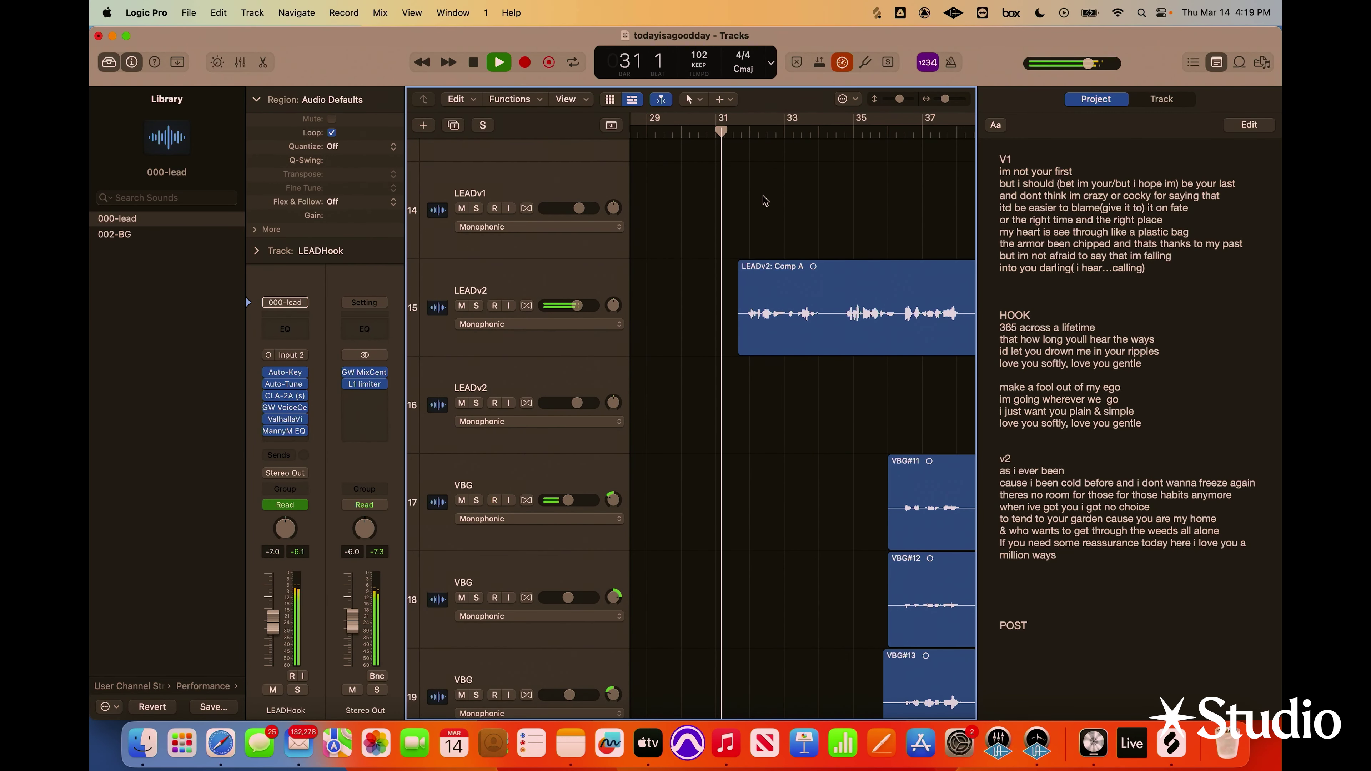
key("a")
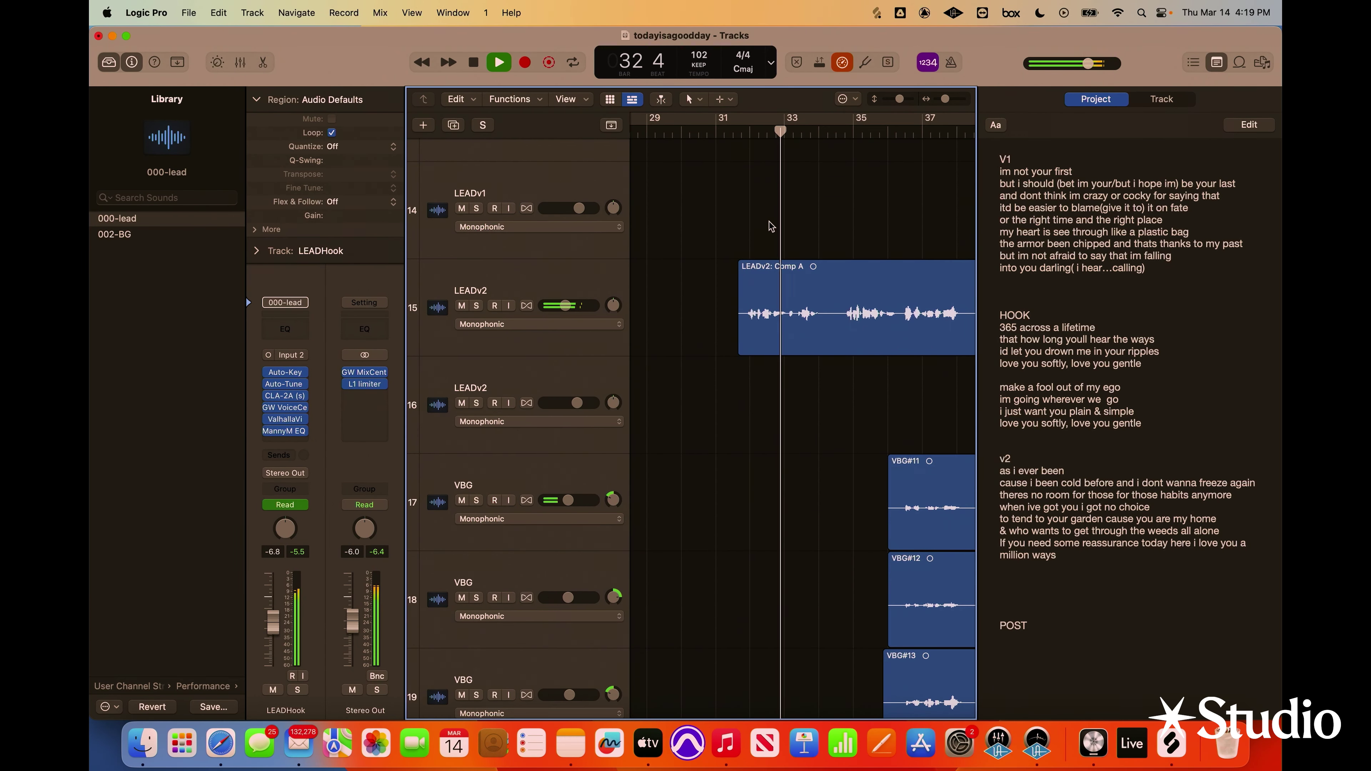
Shorten the volume dip at the start of LEADv2: Comp A on track 15, ramping up to -1.9 dB shortly after bar 33
key("super+f")
scroll(758, 243, "down", 5)
scroll(758, 243, "left", 3)
key("a")
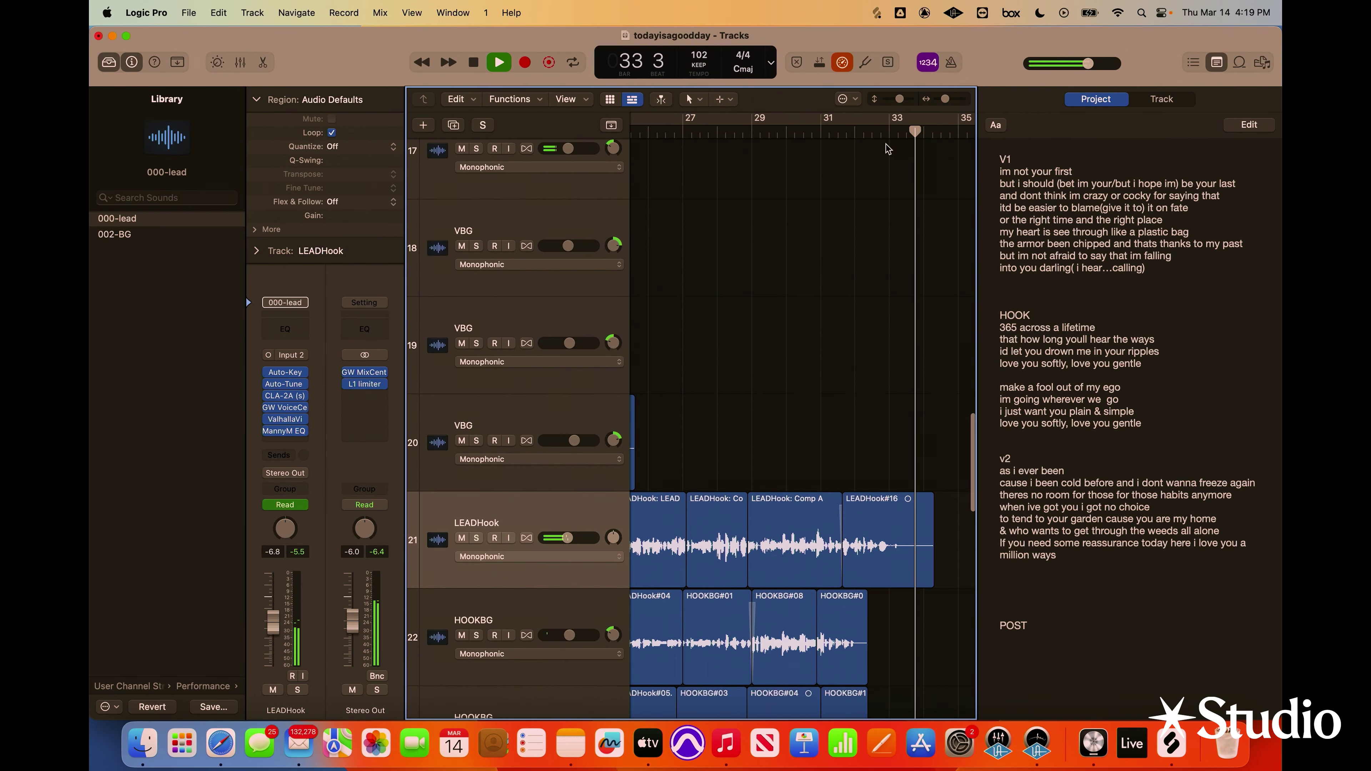
scroll(926, 327, "up", 5)
scroll(926, 326, "right", 3)
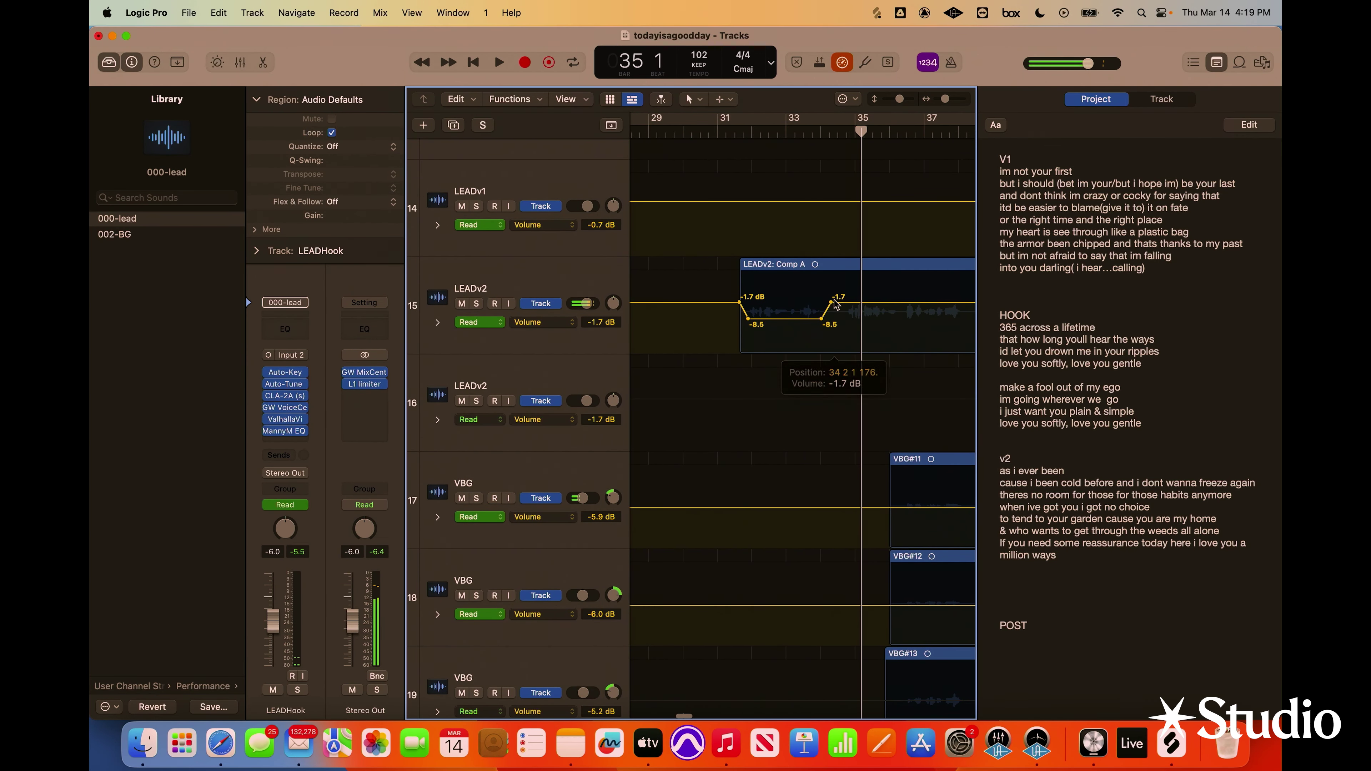
mouse_move(821, 323)
left_click_drag(821, 320, 786, 302)
key("space")
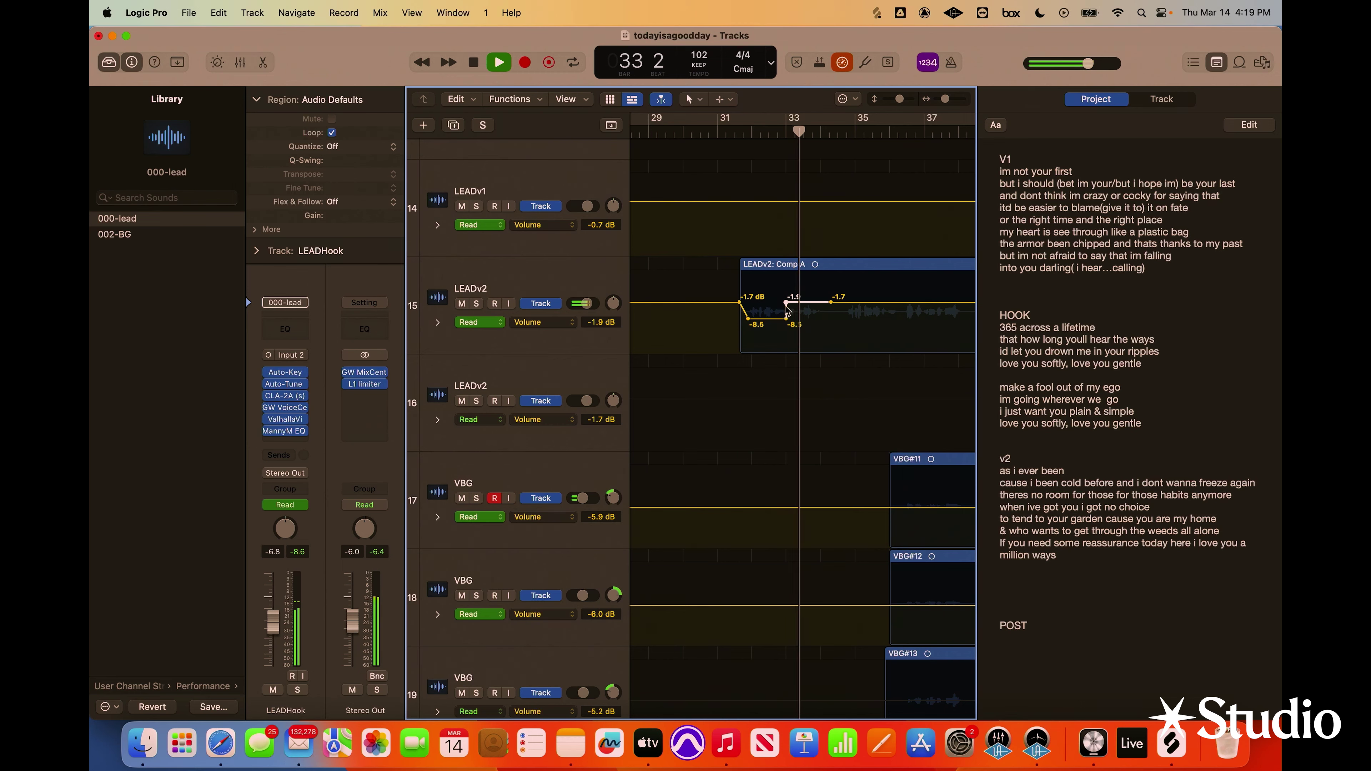
left_click_drag(786, 303, 801, 302)
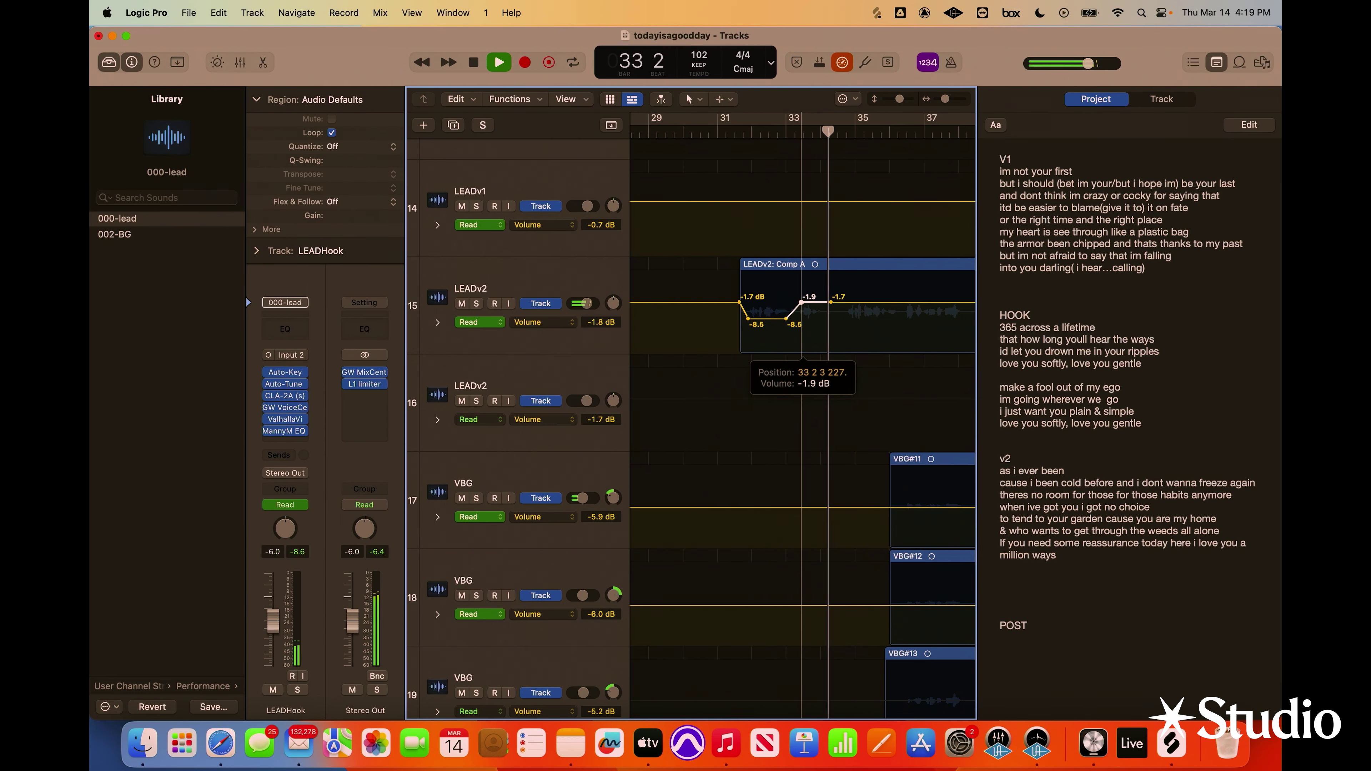
Play back from just before bar 33 and compare the LEADHook and LEADv2 volume automation around the verse entry
key("super+f")
left_click(768, 134)
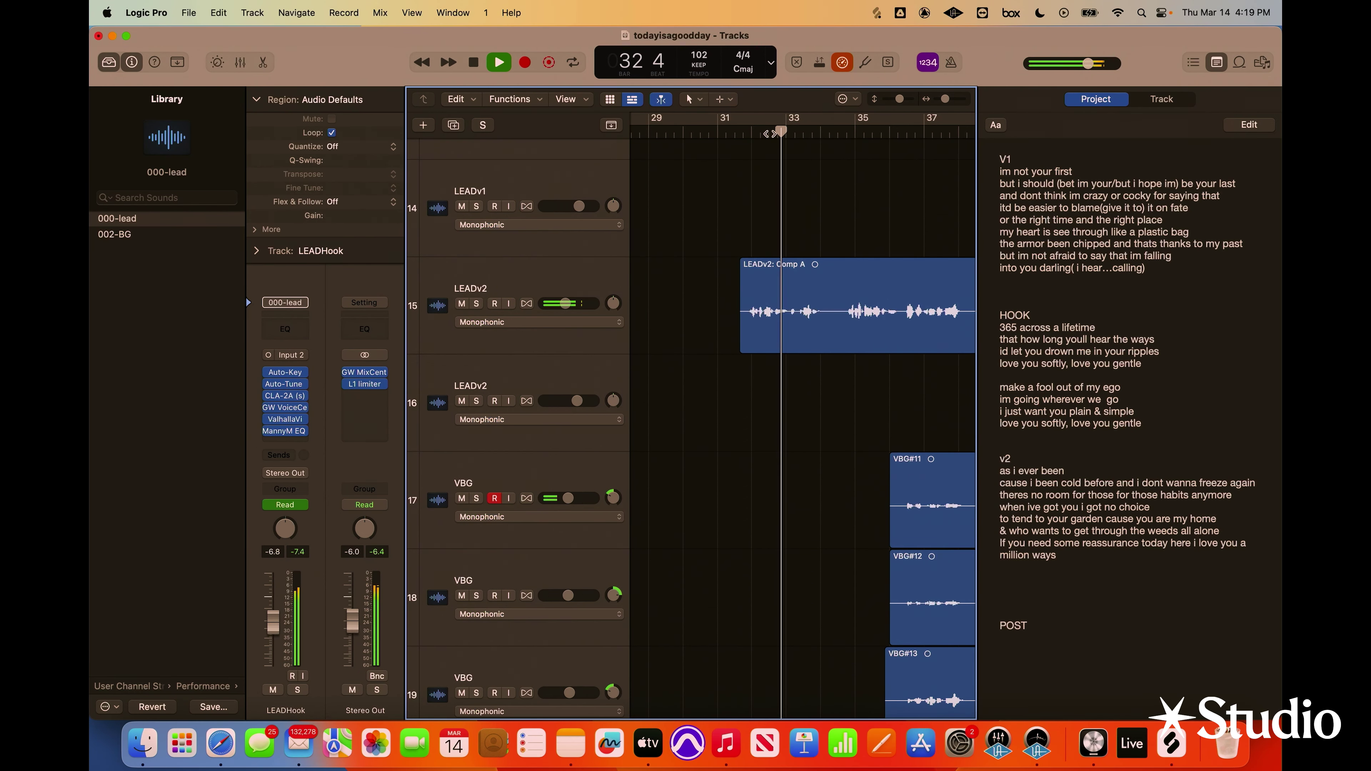
scroll(796, 315, "down", 10)
key("a")
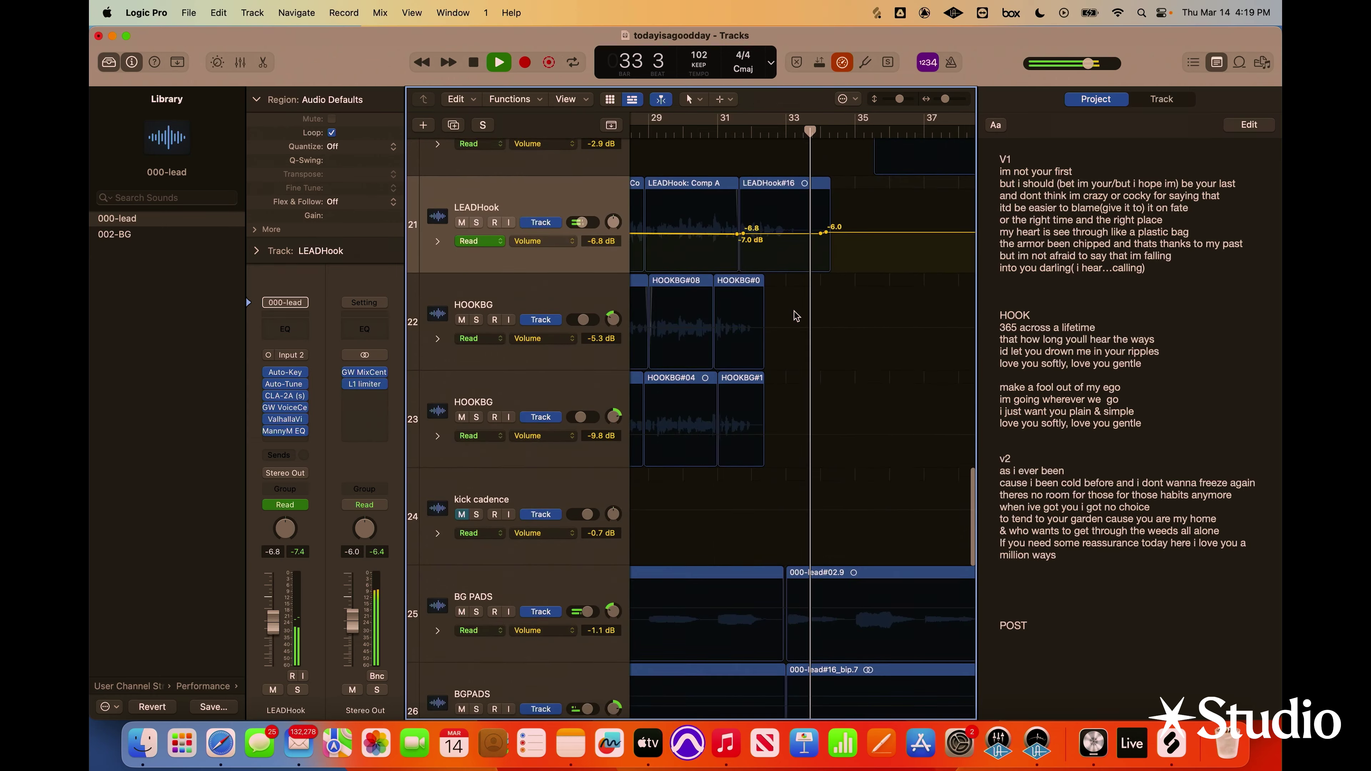
scroll(796, 316, "up", 10)
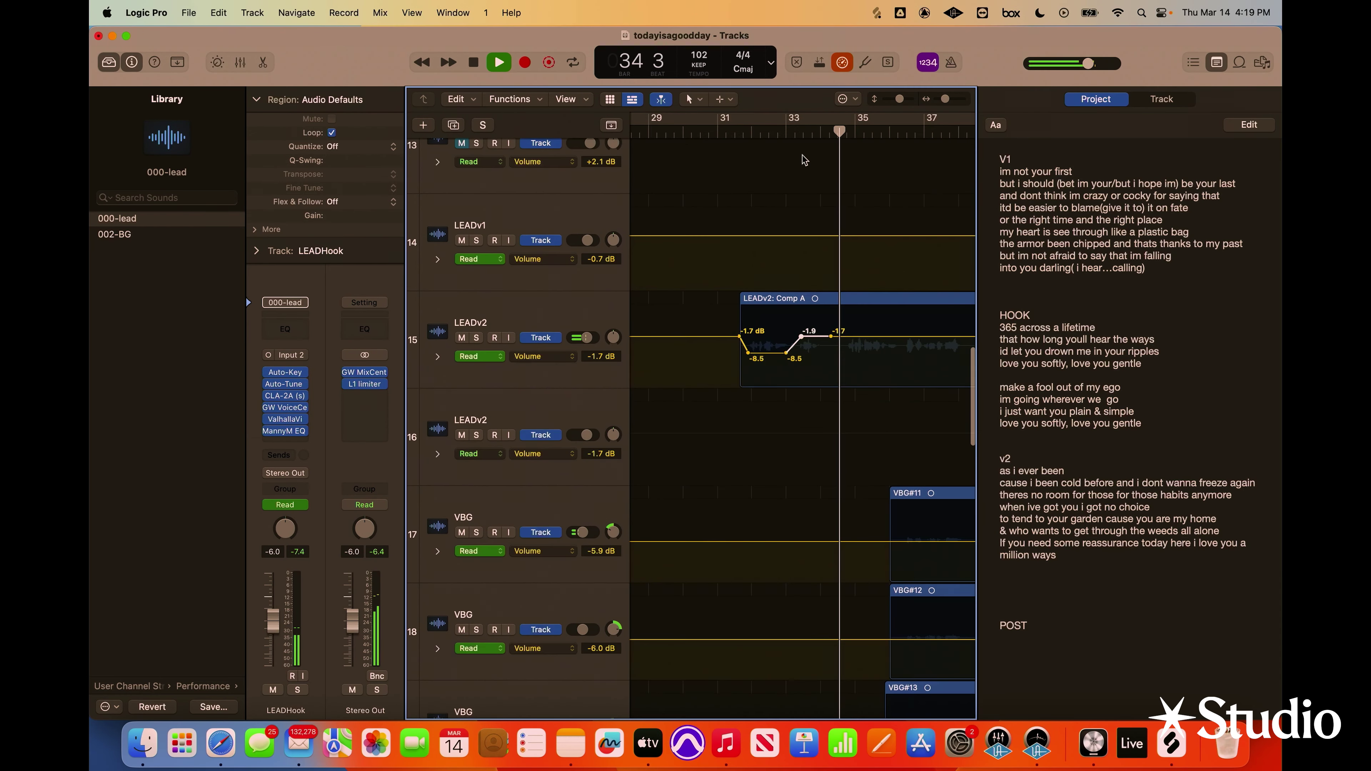
Remove the extra volume point after bar 34 on LEADv2 track 15 and set the level after the ramp to -2.9 dB
mouse_move(583, 344)
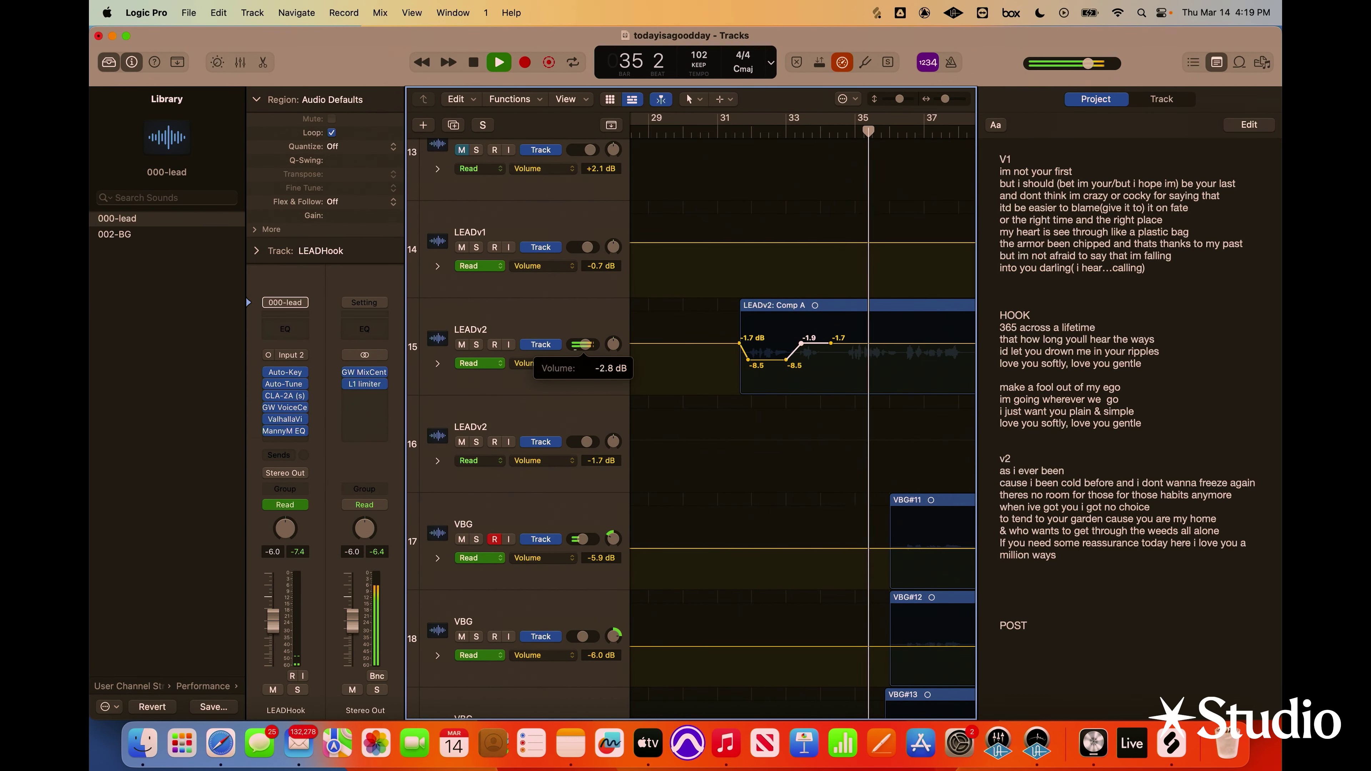
left_click_drag(581, 345, 580, 344)
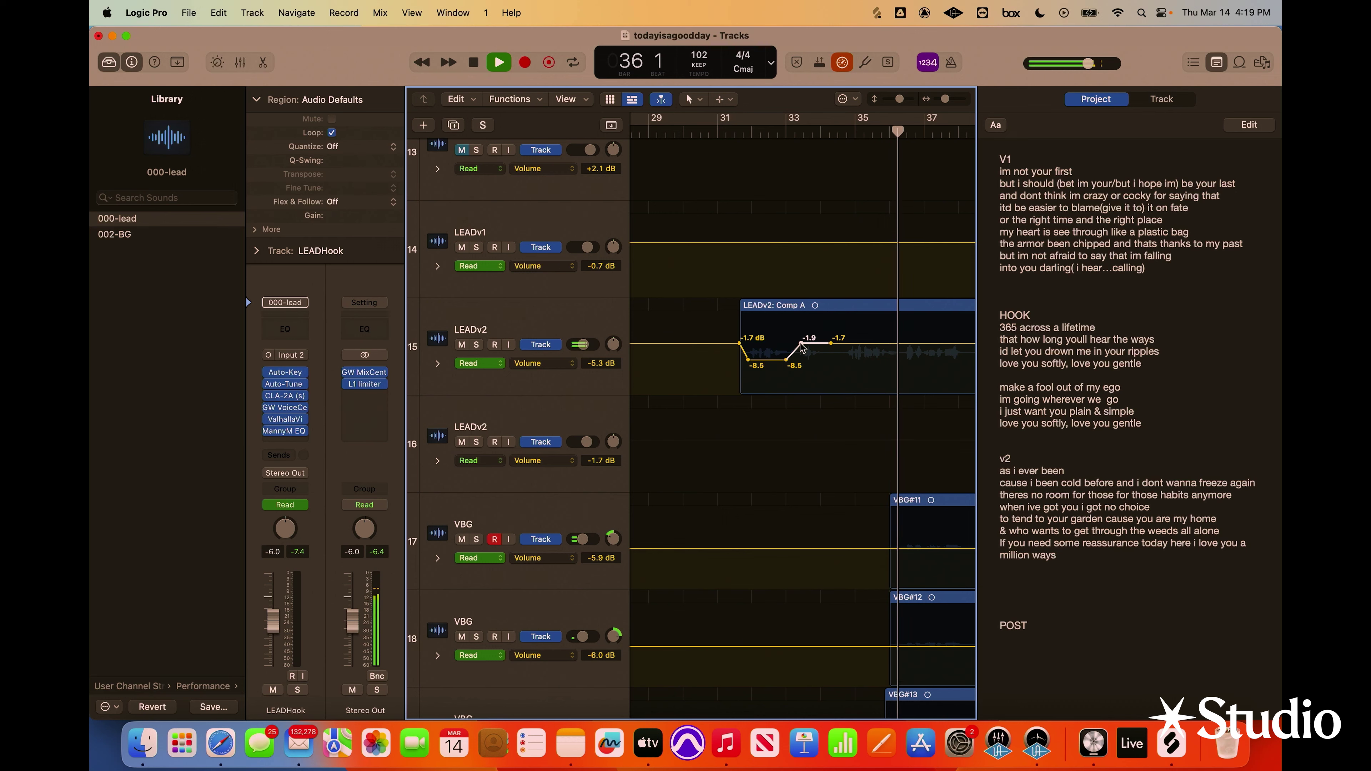
left_click(830, 344)
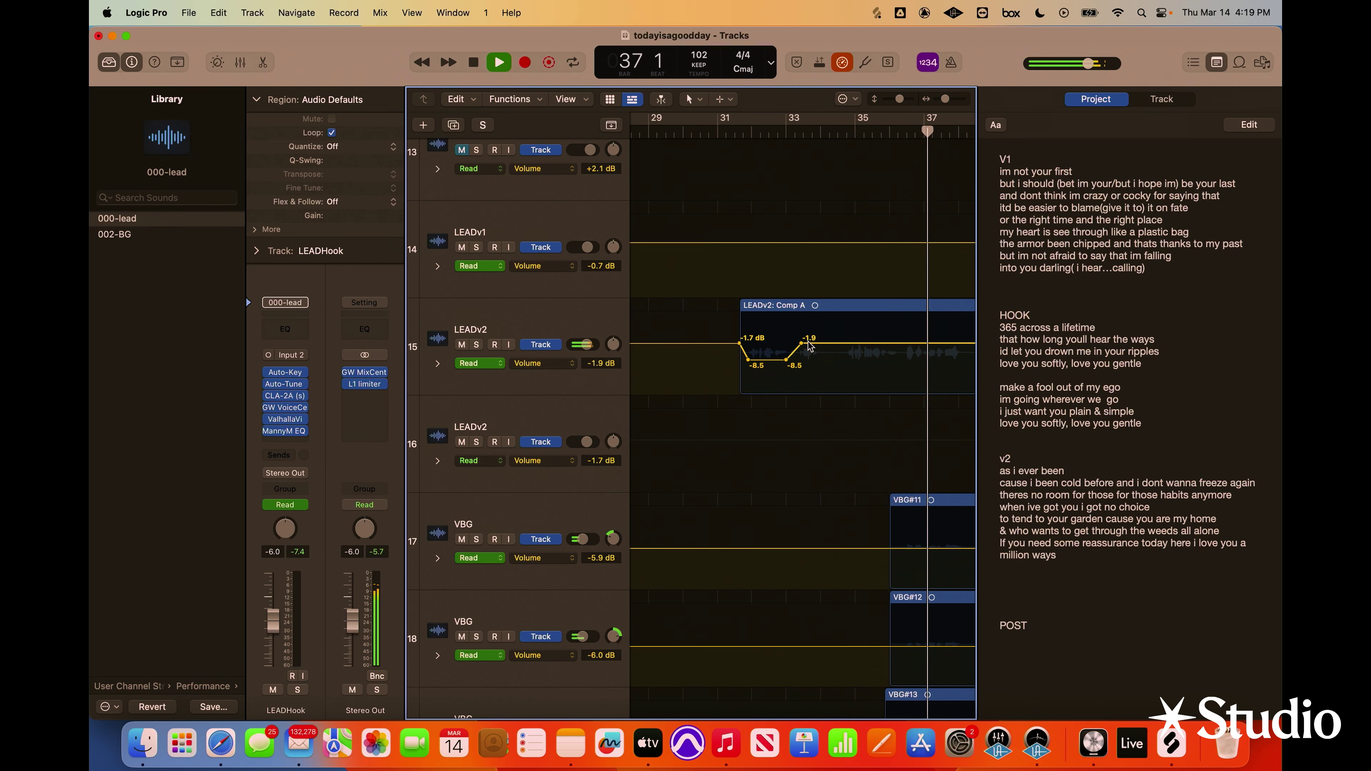
left_click_drag(815, 348, 816, 353)
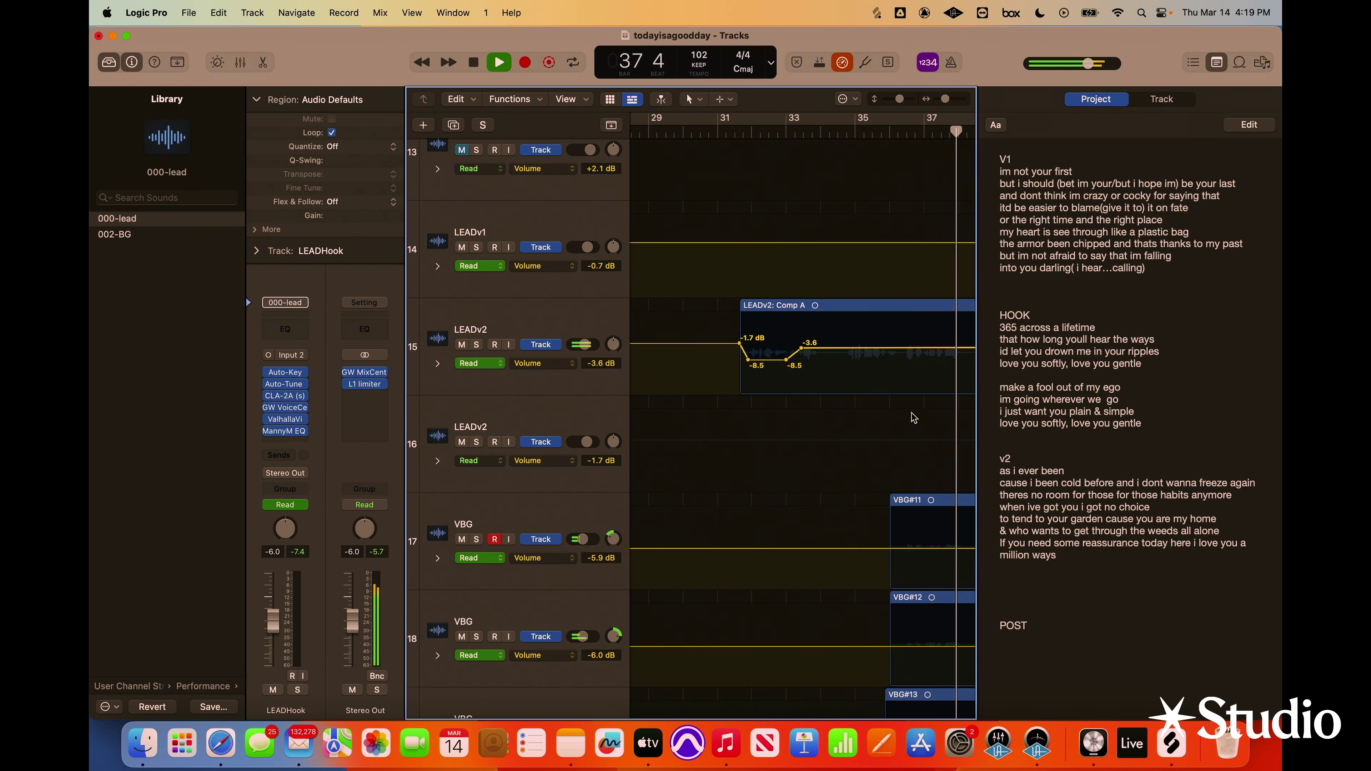
left_click_drag(874, 351, 874, 350)
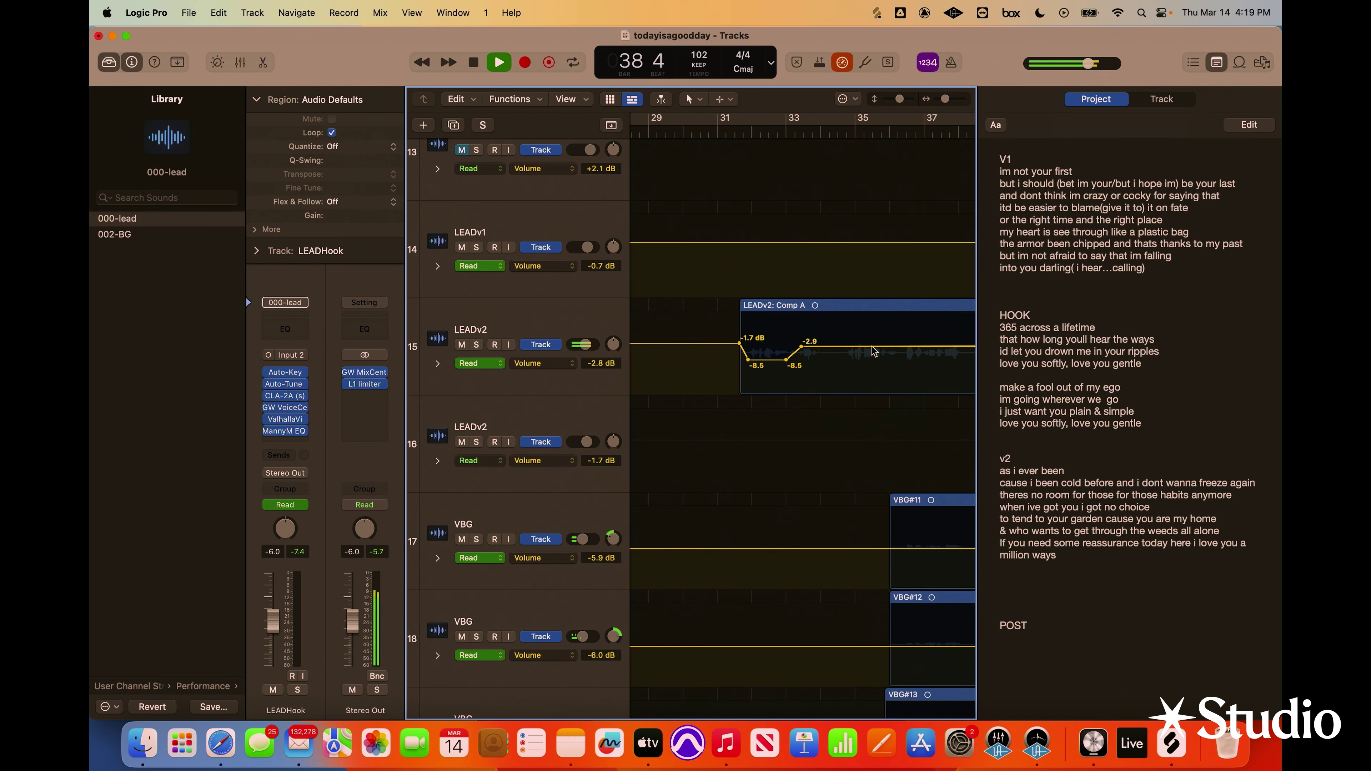
Examine the LEADv2 volume automation on track 15 up to around bar 45, hide the automation and stop playback
scroll(883, 389, "right", 5)
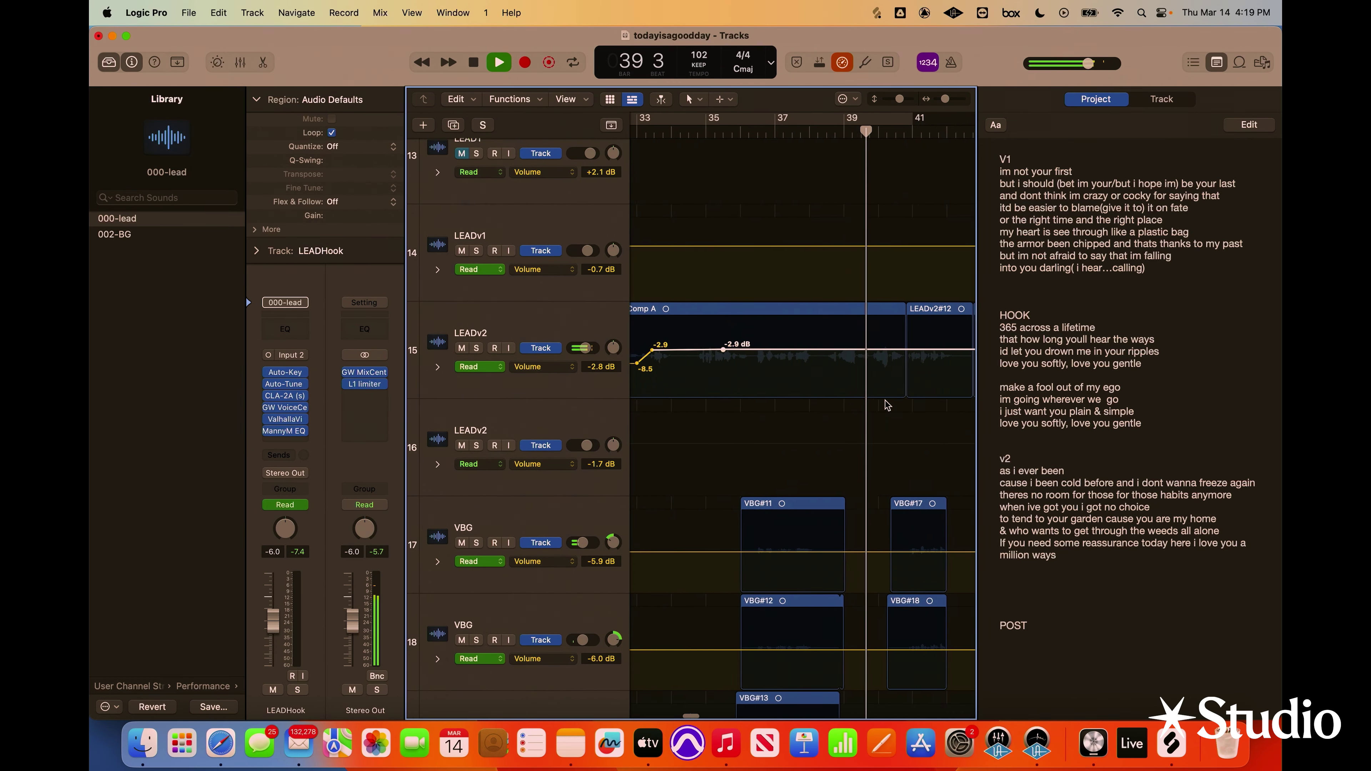
scroll(887, 404, "up", 1)
scroll(887, 405, "right", 3)
scroll(887, 405, "up", 1)
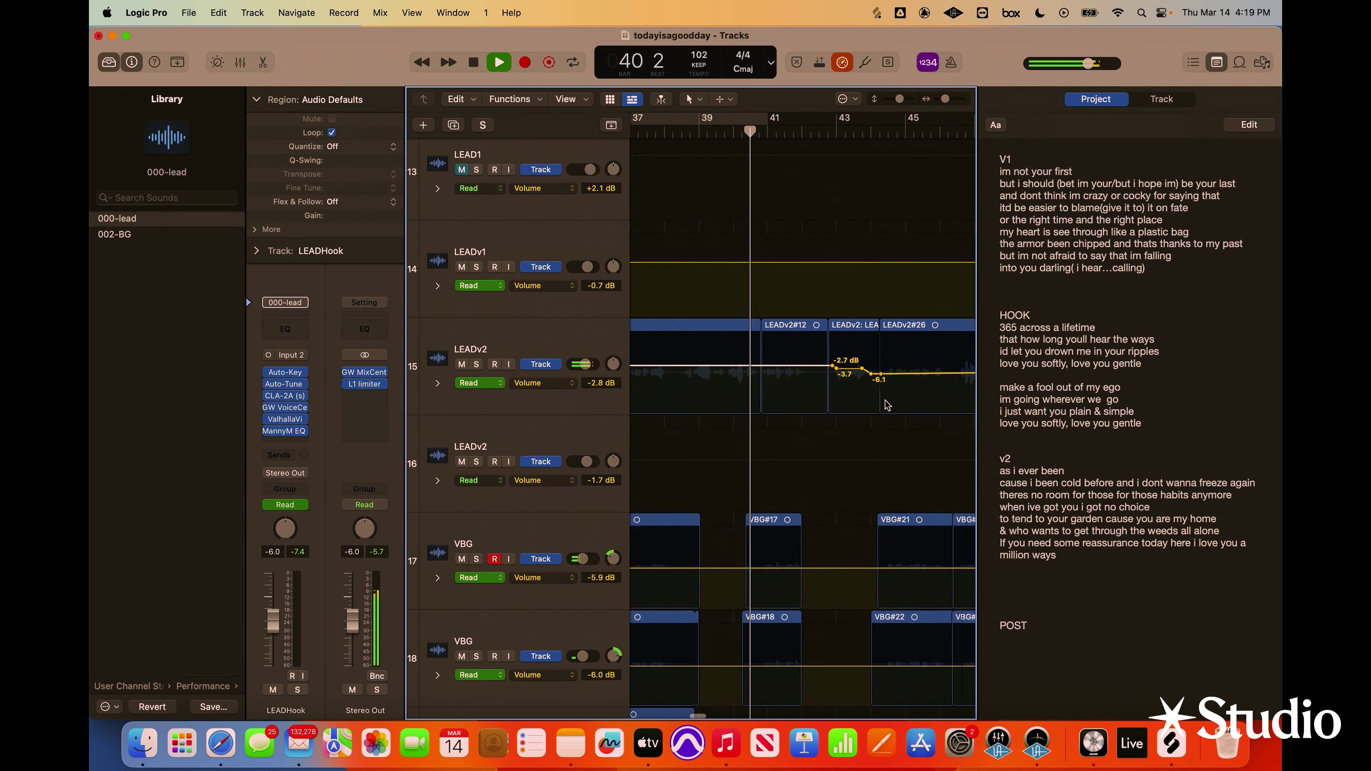
scroll(891, 389, "left", 8)
scroll(896, 378, "down", 1)
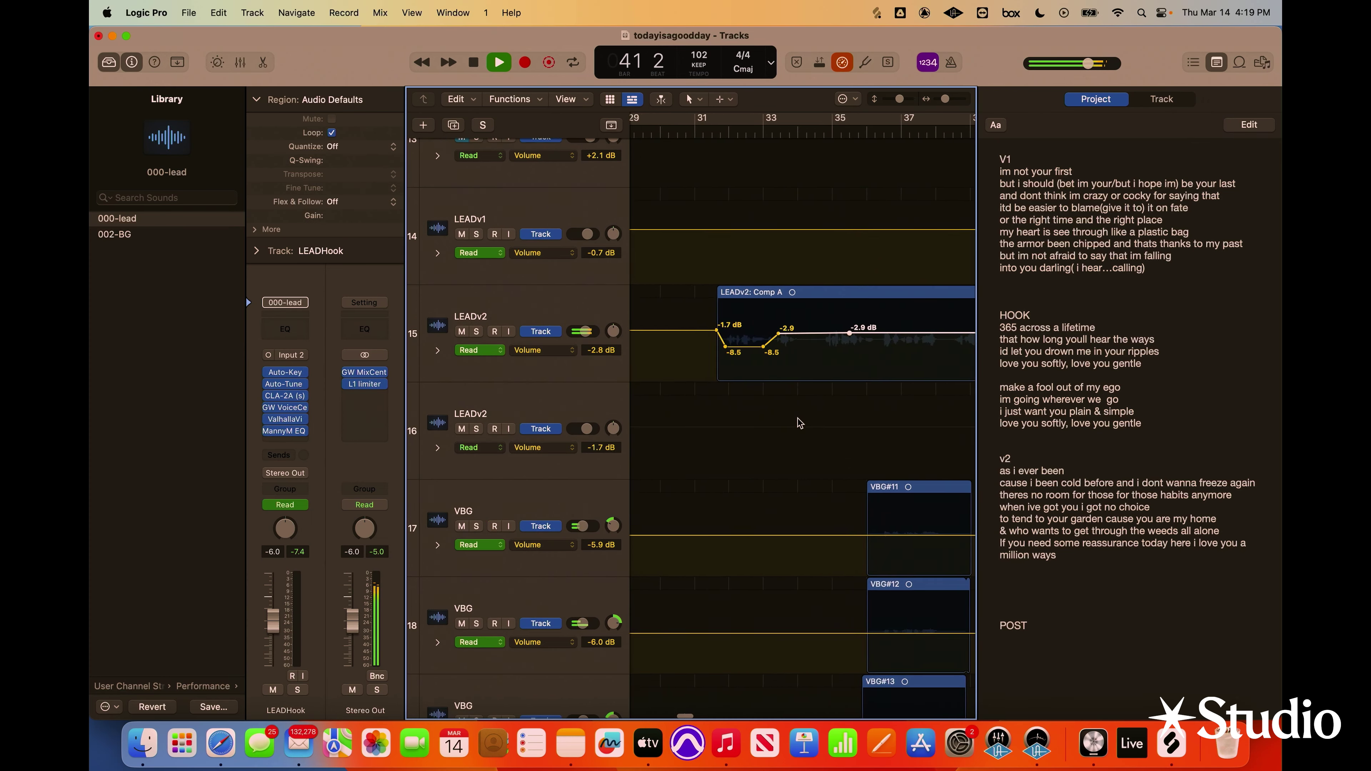
key("cmd+f")
key("space")
Replay the transition from LEADHook into LEADv2 from about bar 31 with automation hidden
scroll(909, 371, "right", 3)
scroll(909, 371, "down", 2)
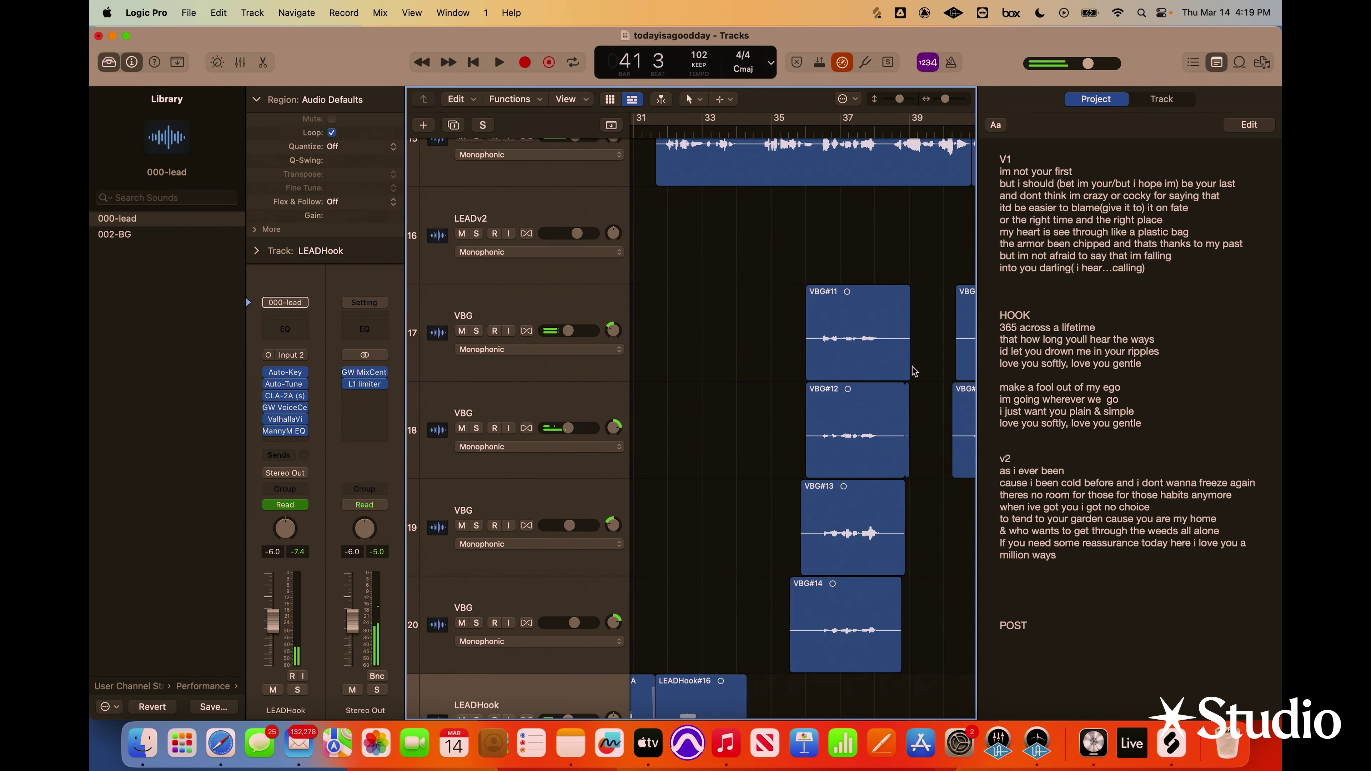
scroll(912, 370, "up", 2)
scroll(913, 371, "up", 1)
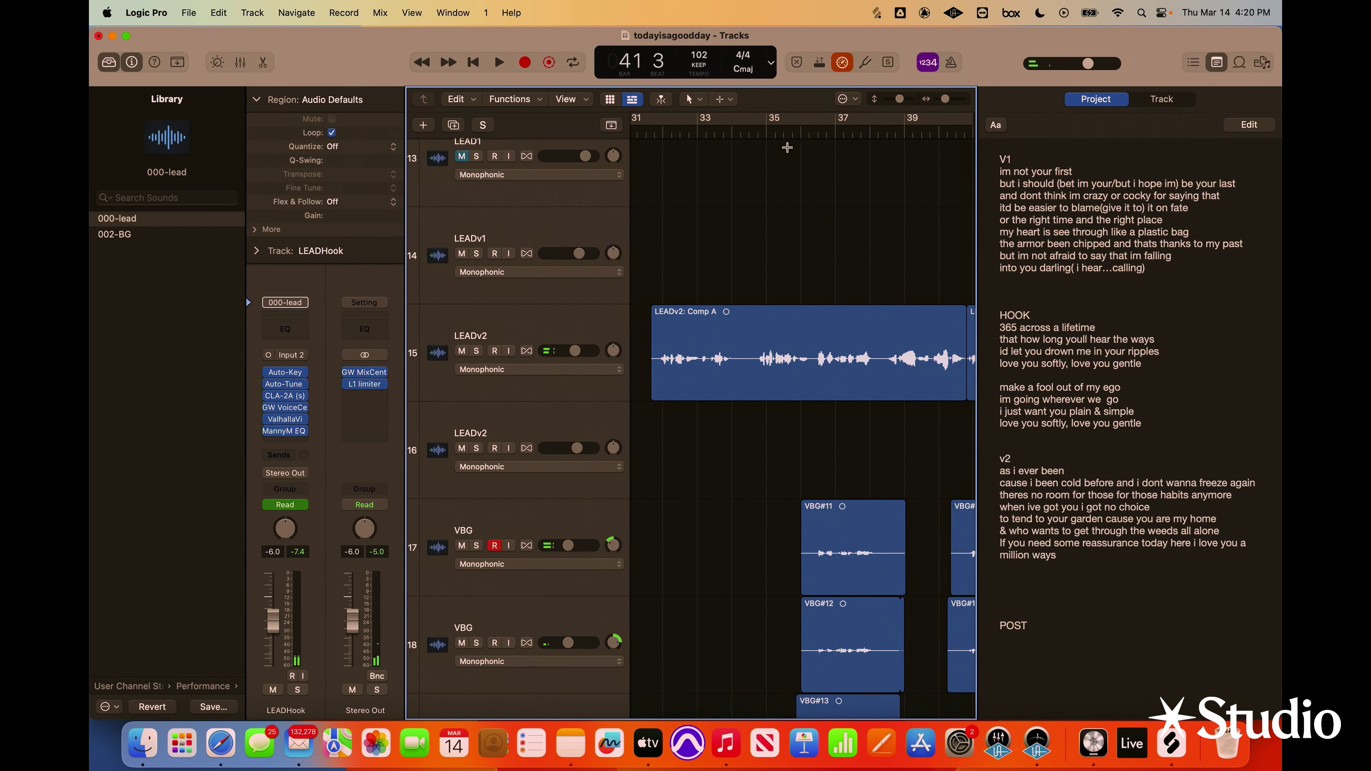
scroll(804, 416, "left", 6)
scroll(804, 416, "down", 3)
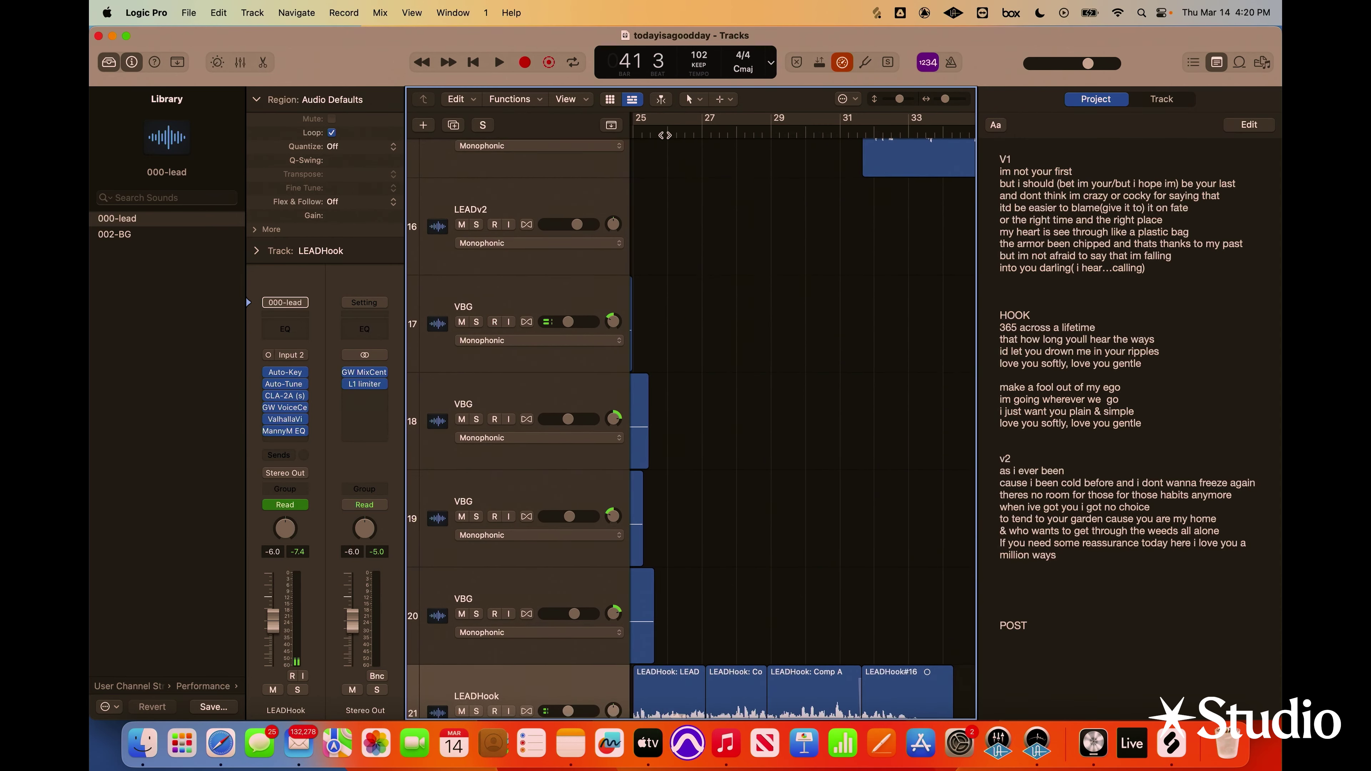
left_click(870, 130)
key("space")
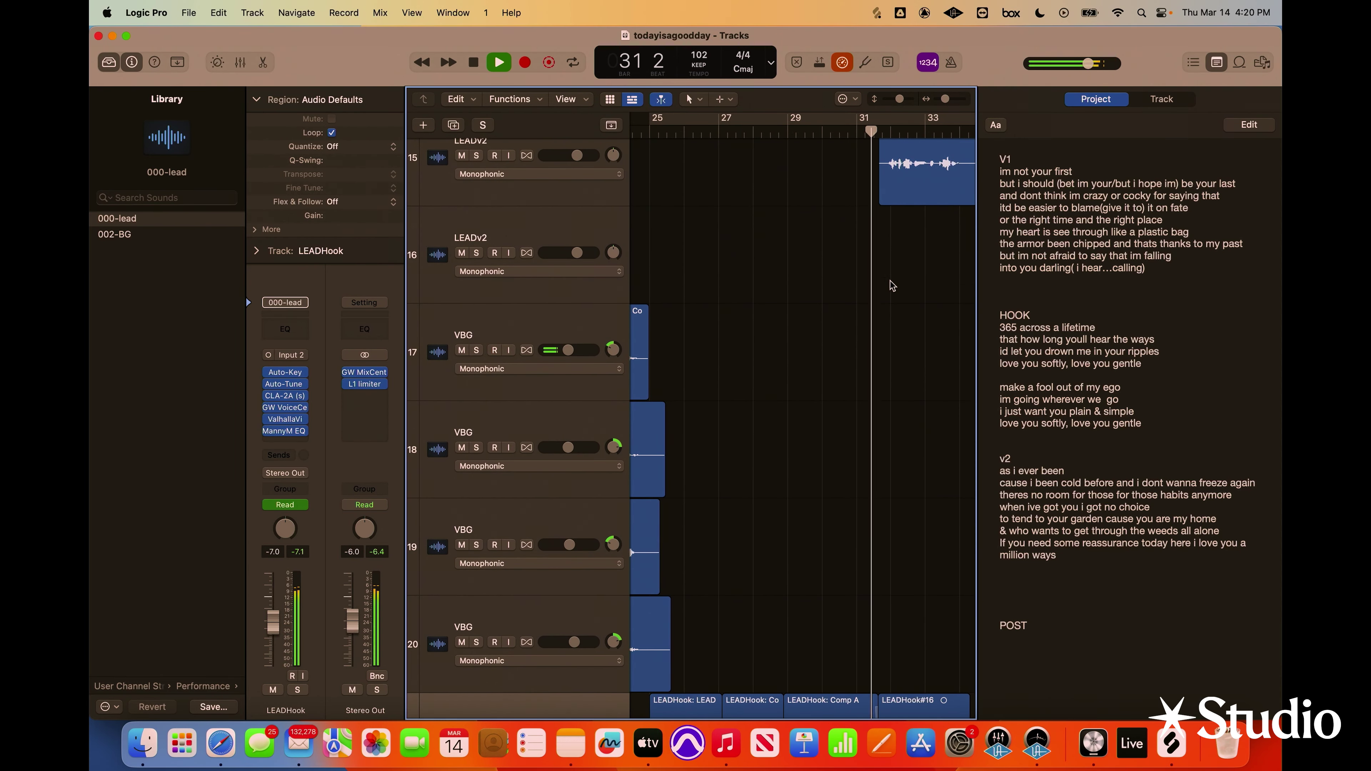
scroll(895, 287, "down", 3)
scroll(894, 292, "up", 5)
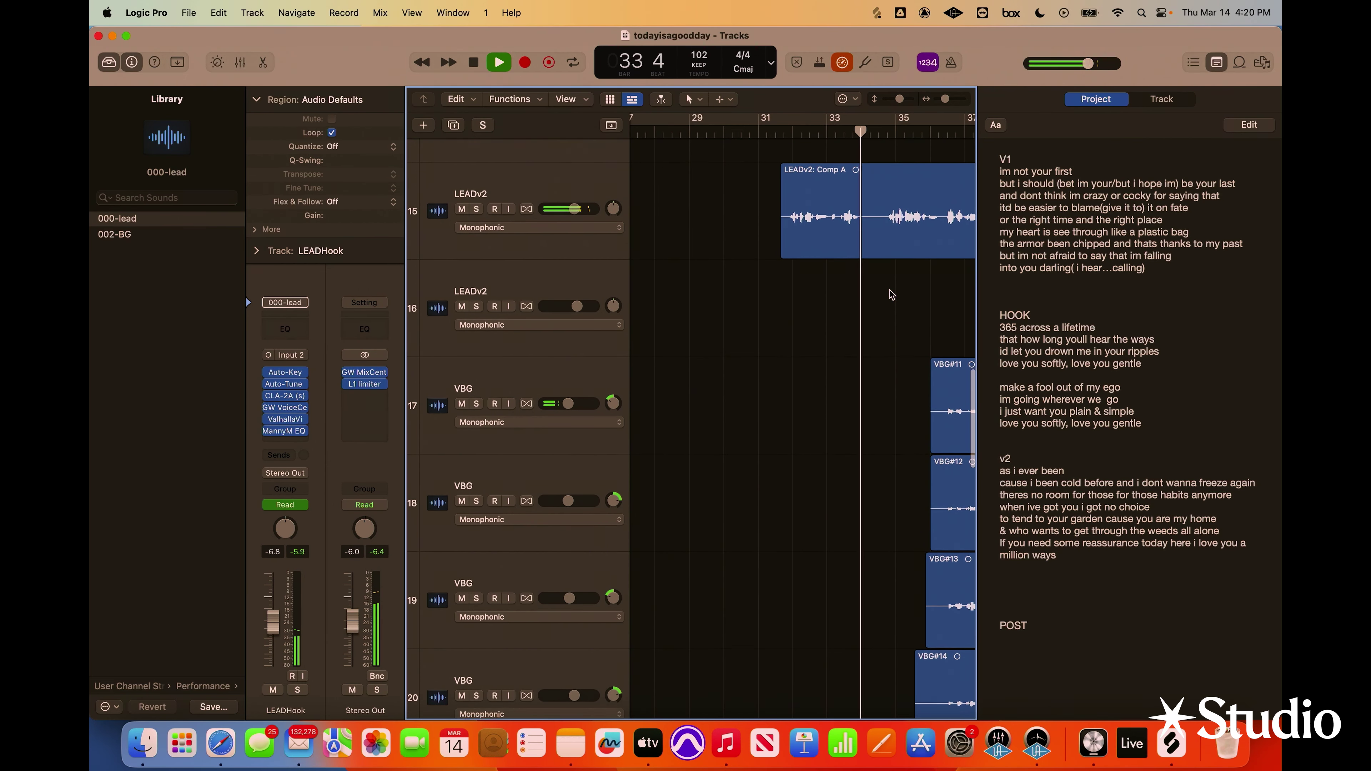
scroll(890, 295, "down", 2)
scroll(891, 294, "up", 2)
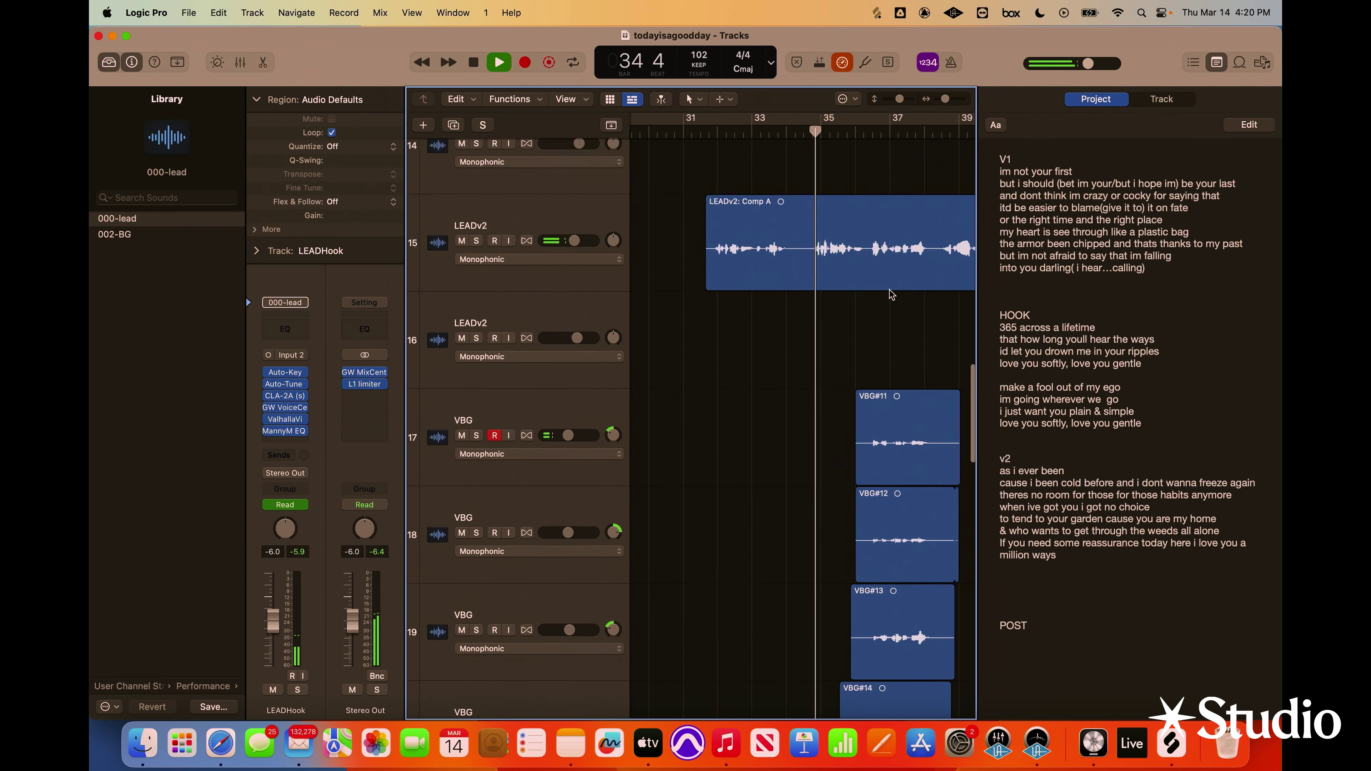
Lower the LEADv2 volume automation on track 15 from around bar 35 to about -4.2 dB near bar 39, and hide the automation
key("a")
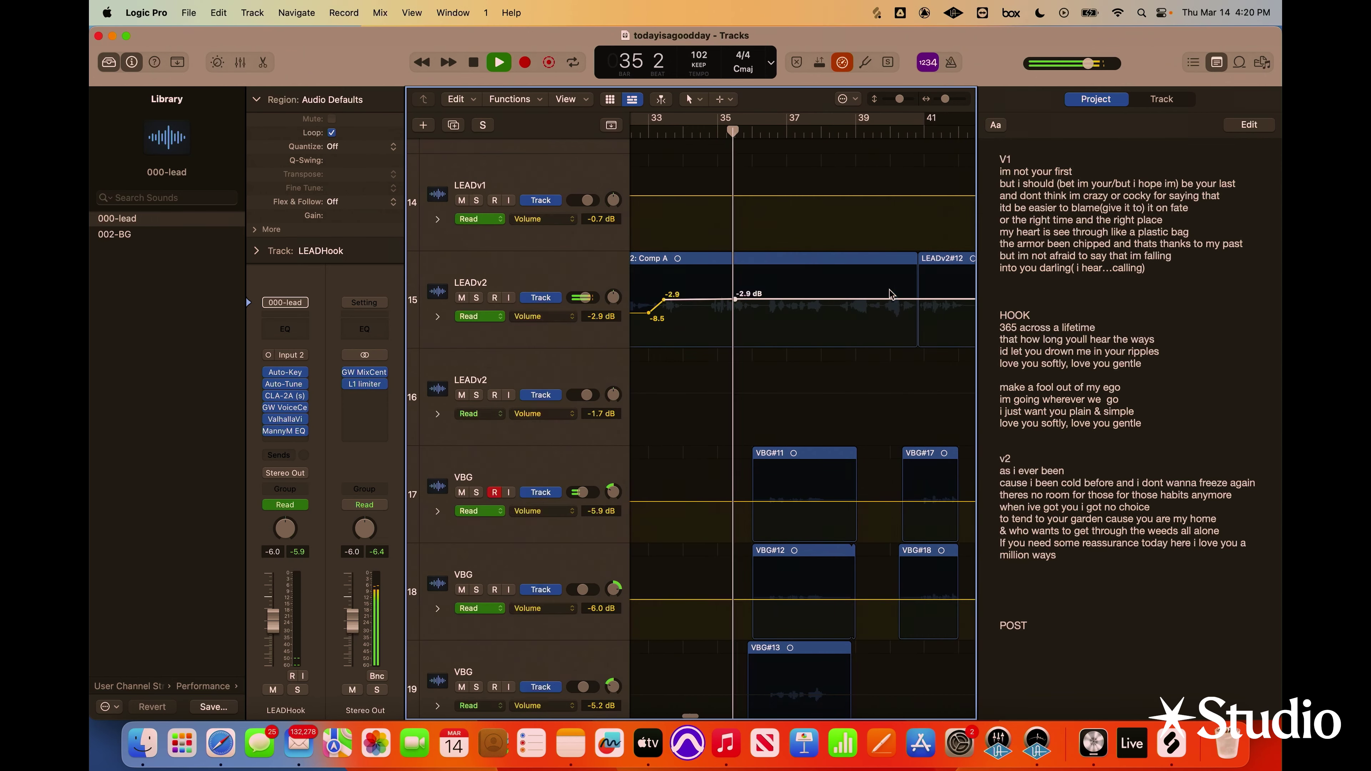
left_click(732, 299)
left_click_drag(731, 298, 707, 304)
scroll(788, 287, "right", 5)
left_click(748, 299)
left_click_drag(745, 300, 745, 302)
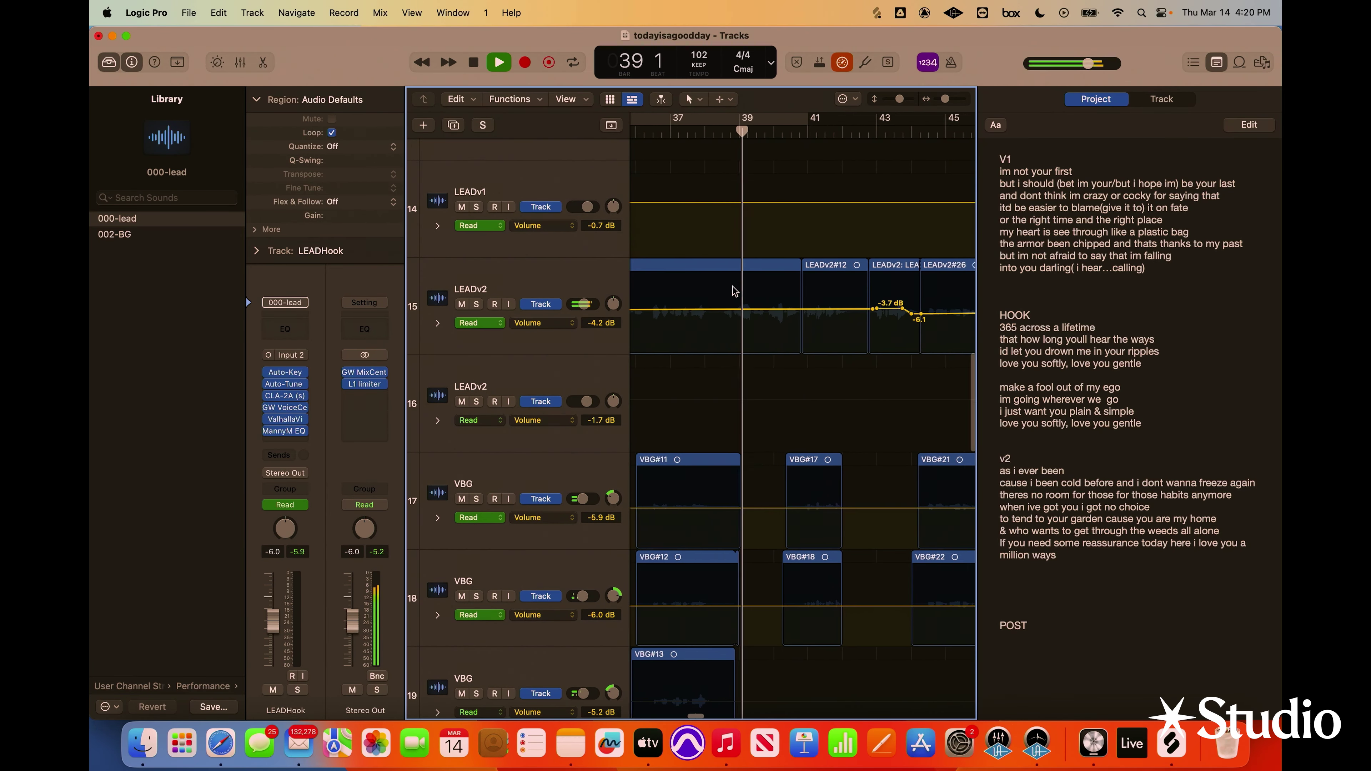
key("a")
Show the Mixer at the background pad channels, stop playback and enlarge the tracks area above it
scroll(798, 377, "down", 10)
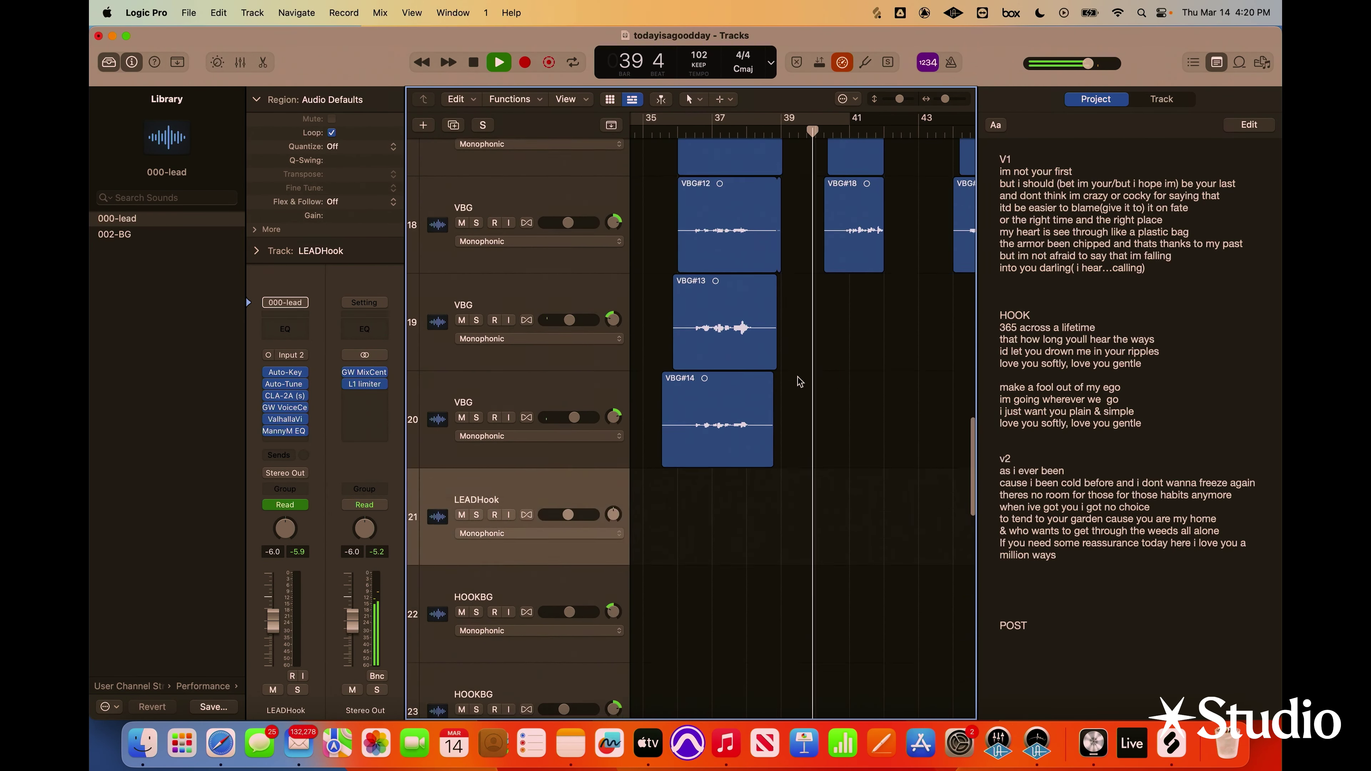
key("x")
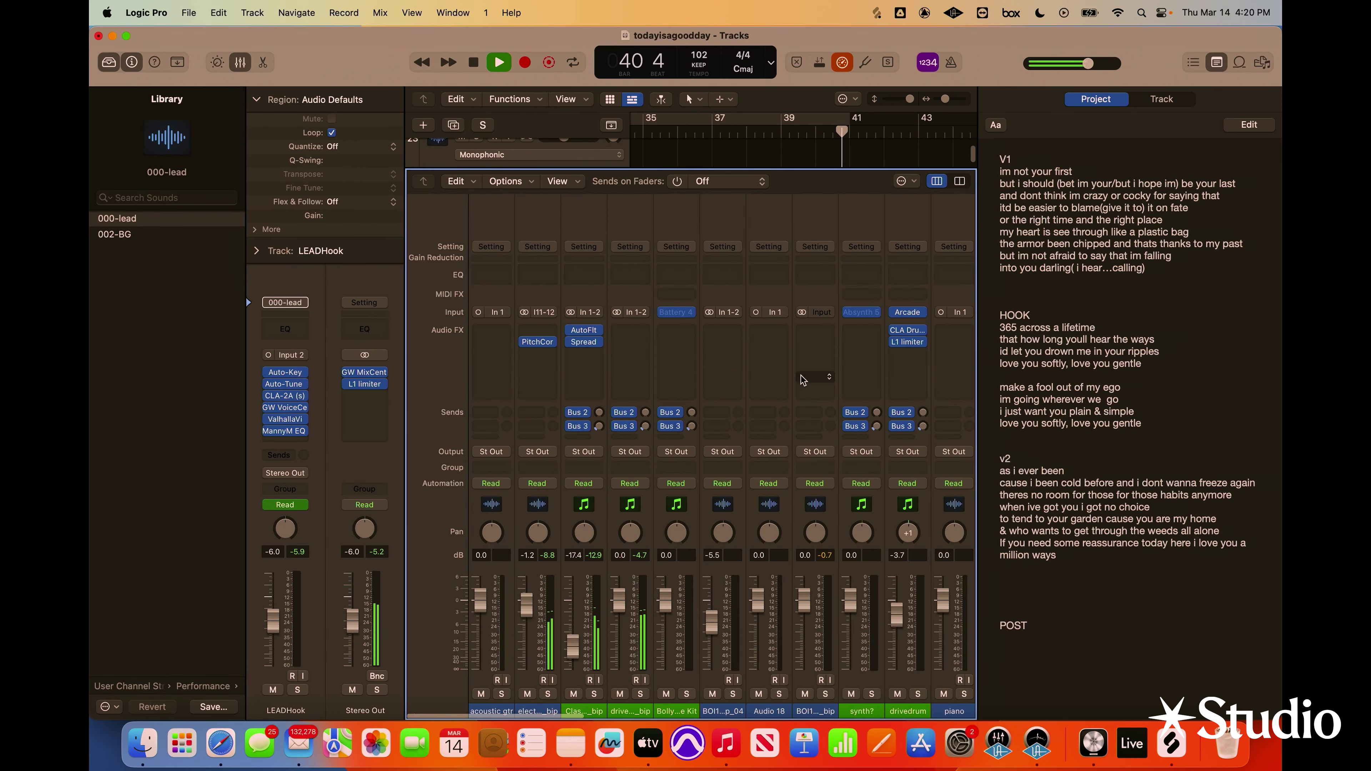
scroll(764, 560, "right", 10)
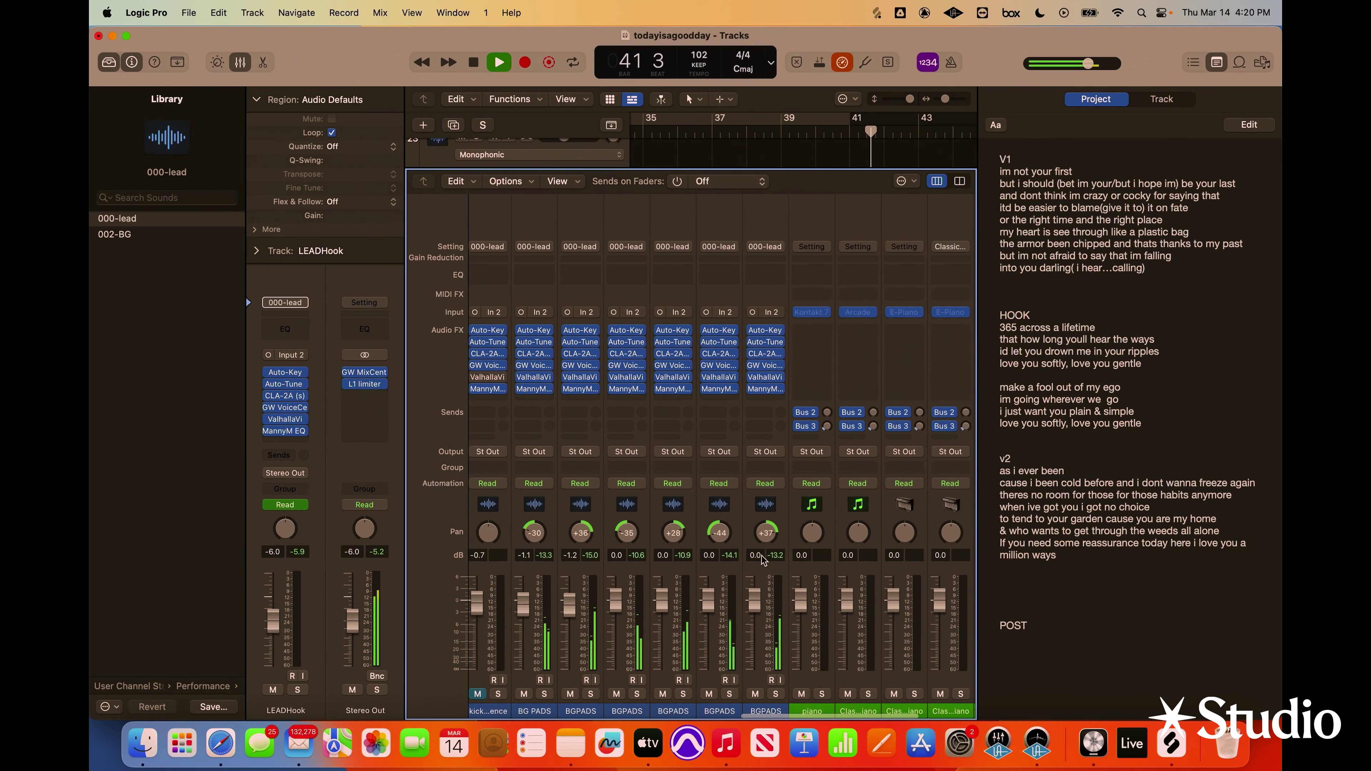
key("space")
scroll(764, 560, "left", 2)
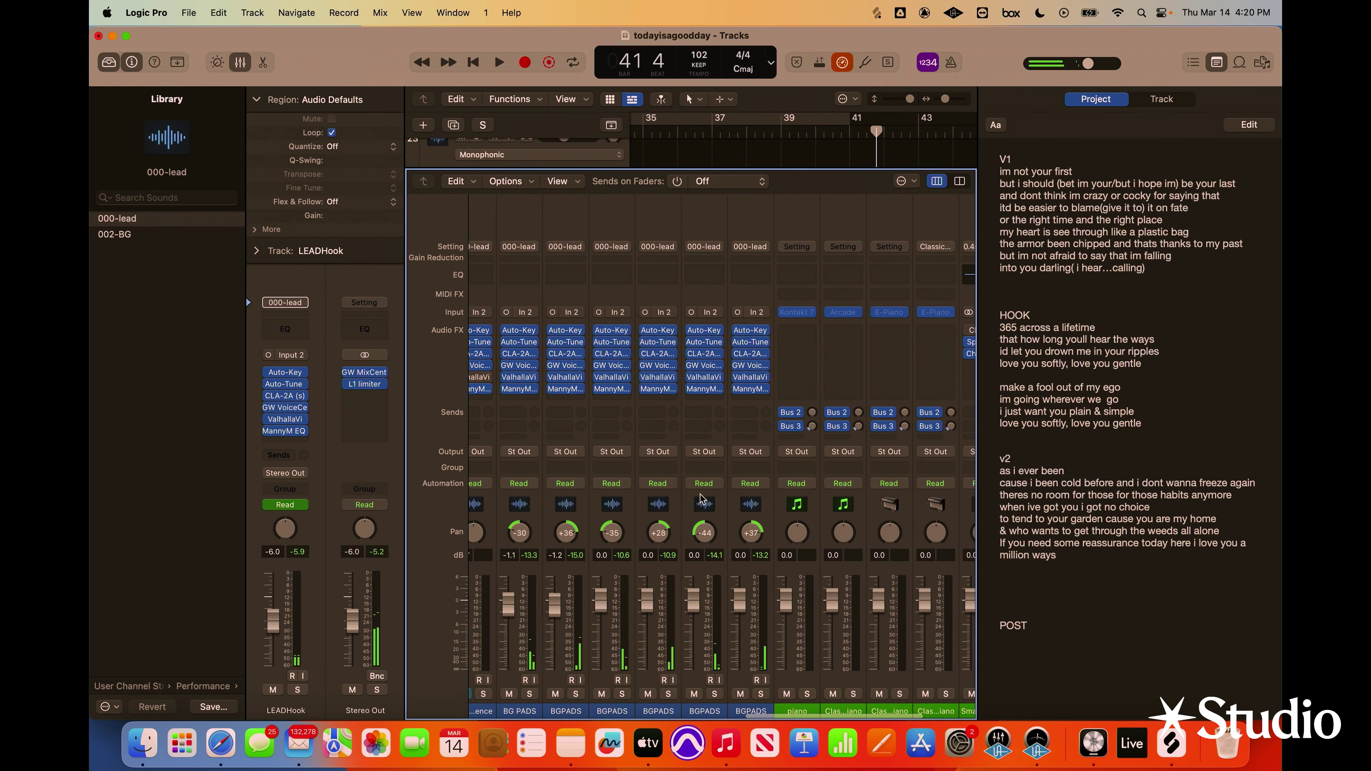
left_click(873, 162)
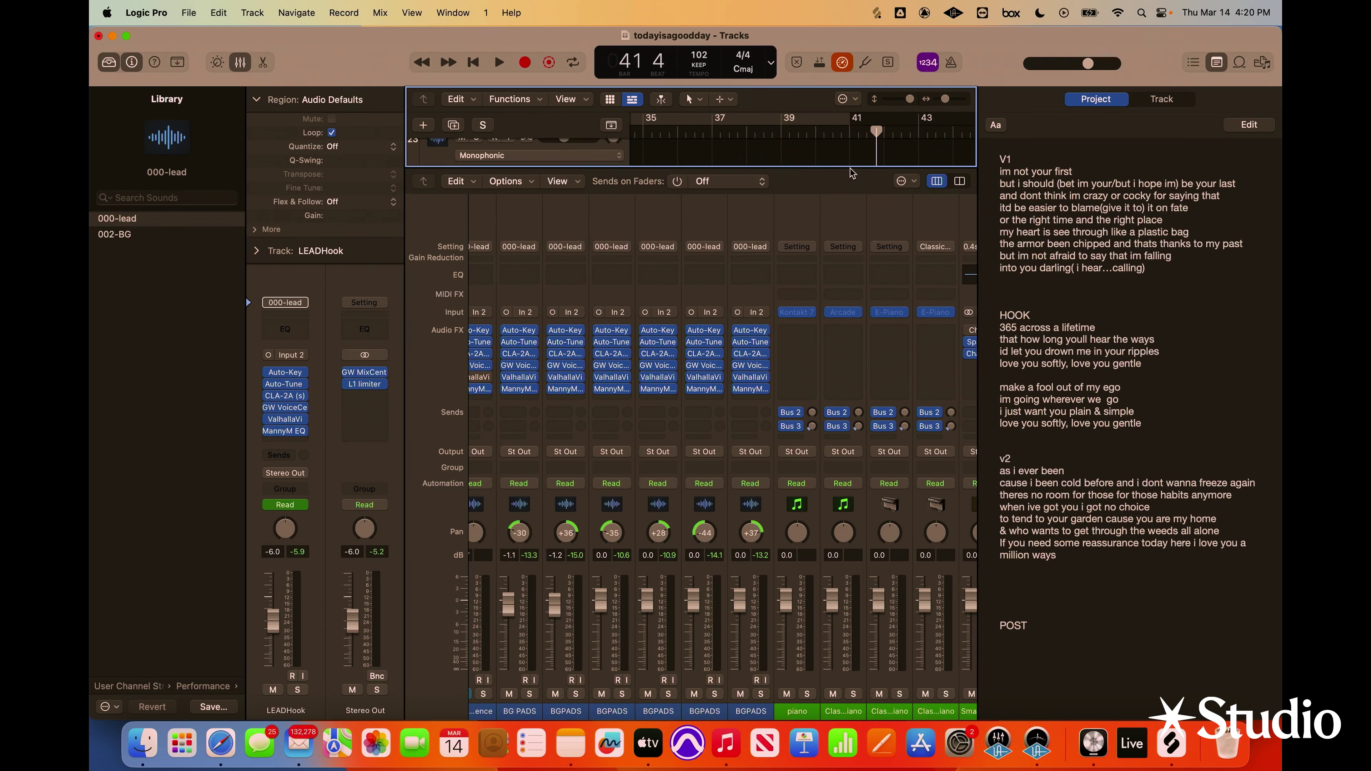
left_click_drag(851, 167, 858, 481)
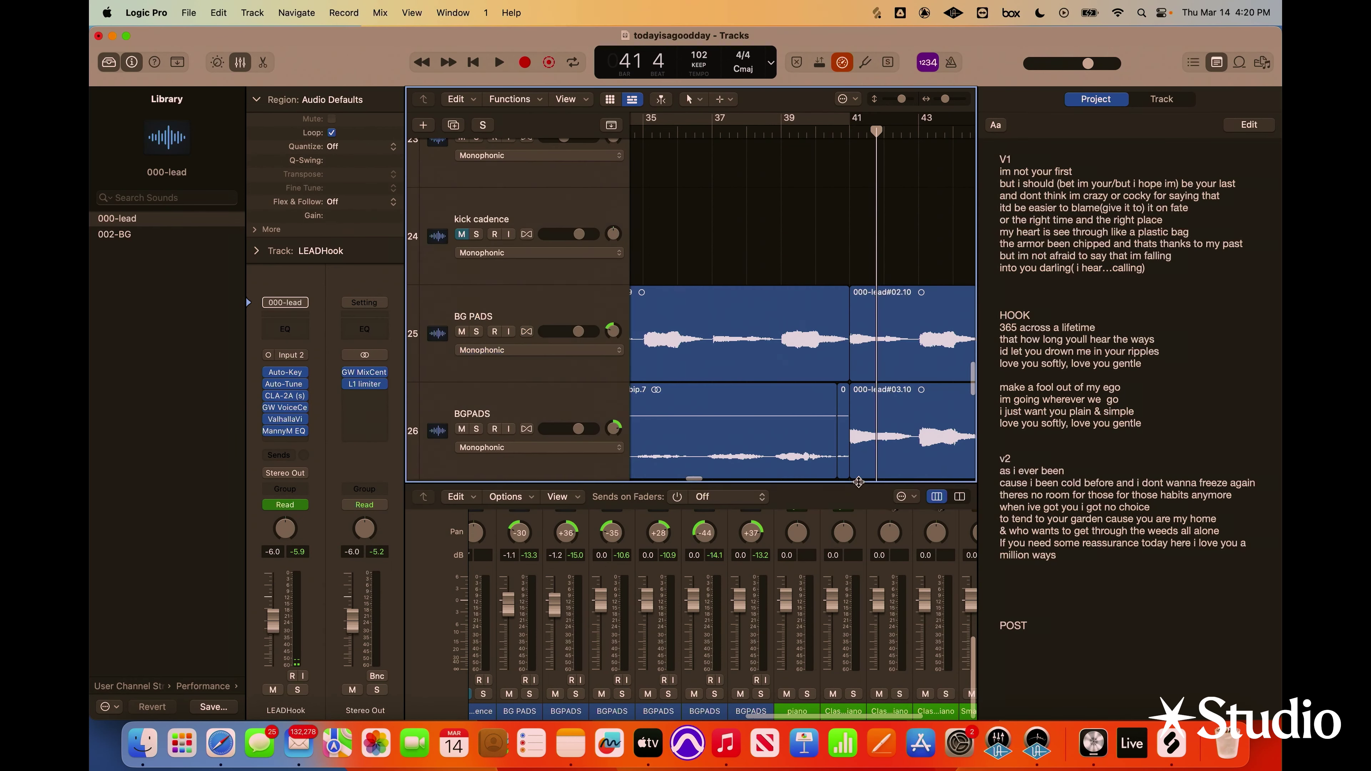
Select the BG PADS and BGPADS channel strips in the Mixer and lower their faders together by about 3.2 dB
scroll(803, 229, "down", 10)
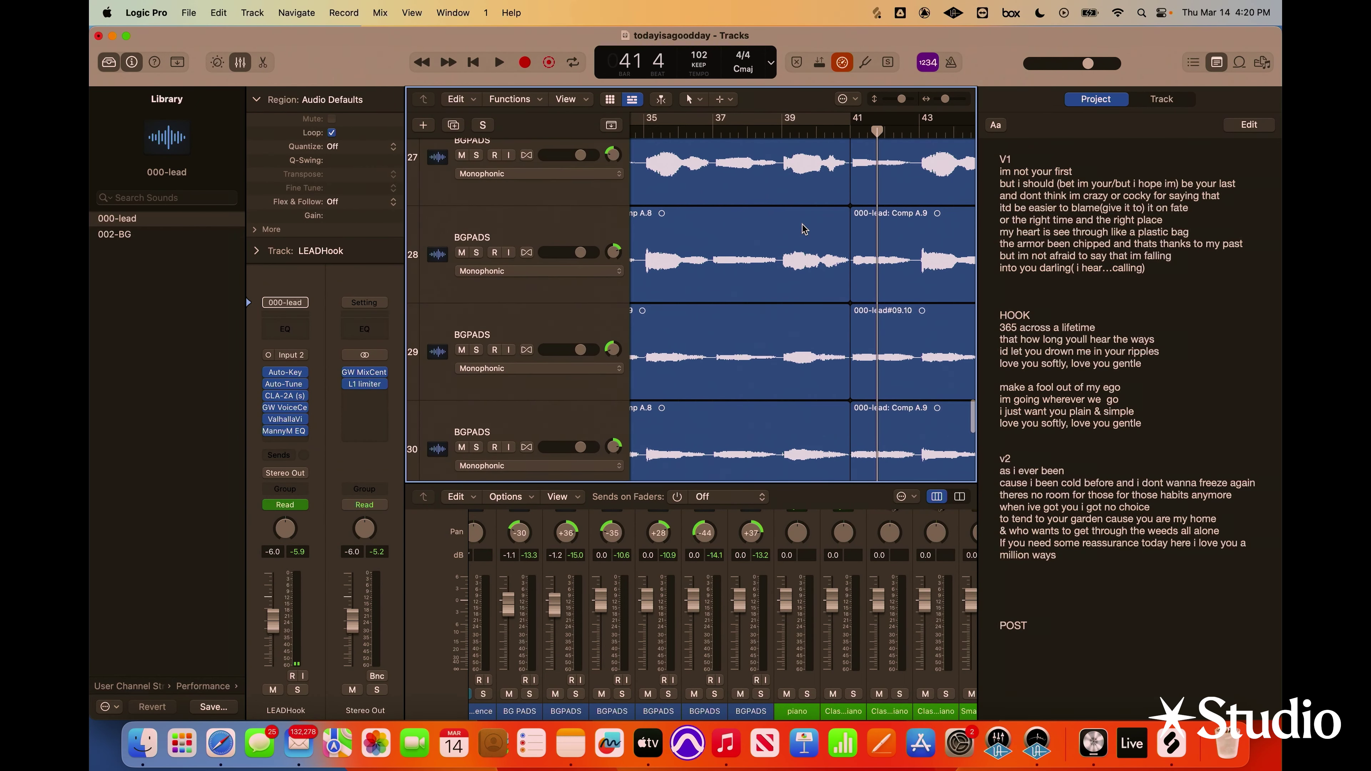
scroll(803, 229, "left", 3)
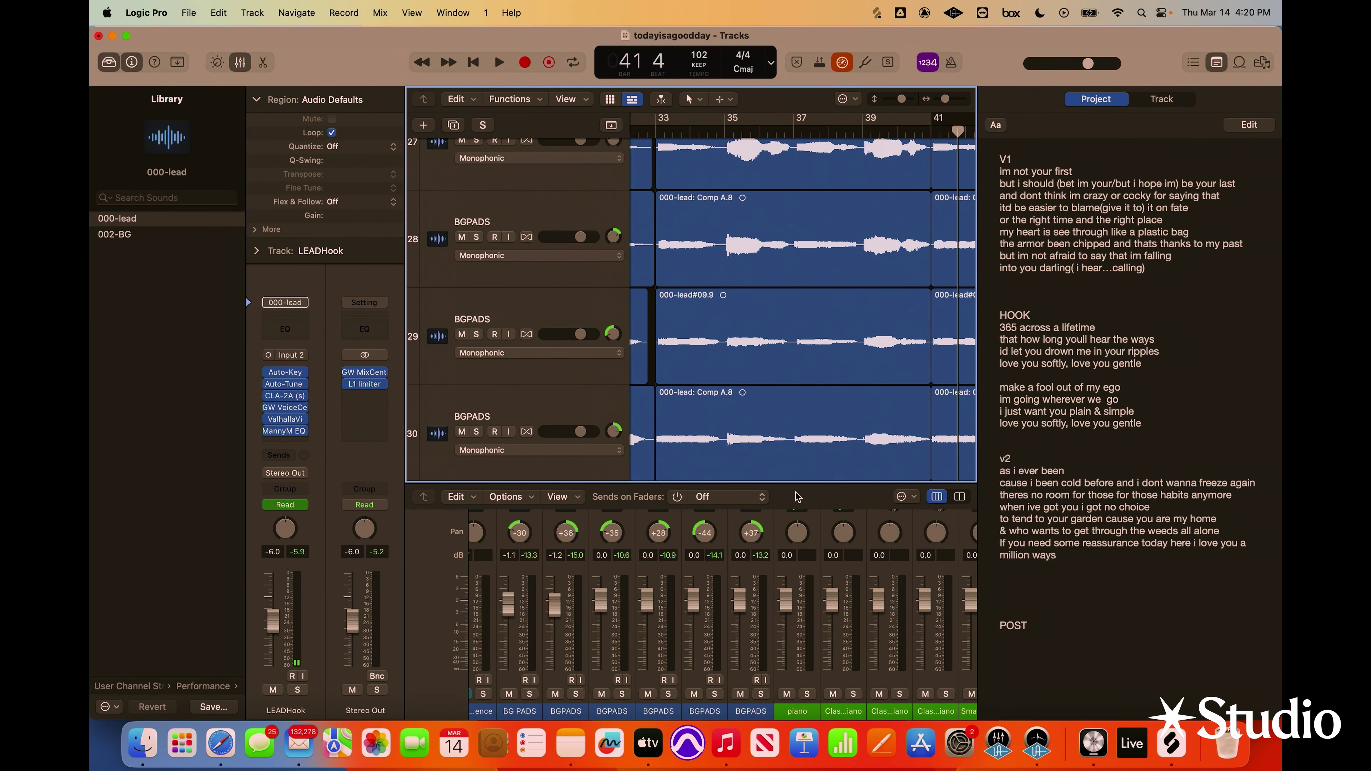
mouse_move(797, 496)
left_mouse_down()
mouse_move(800, 718)
mouse_move(804, 503)
left_mouse_up()
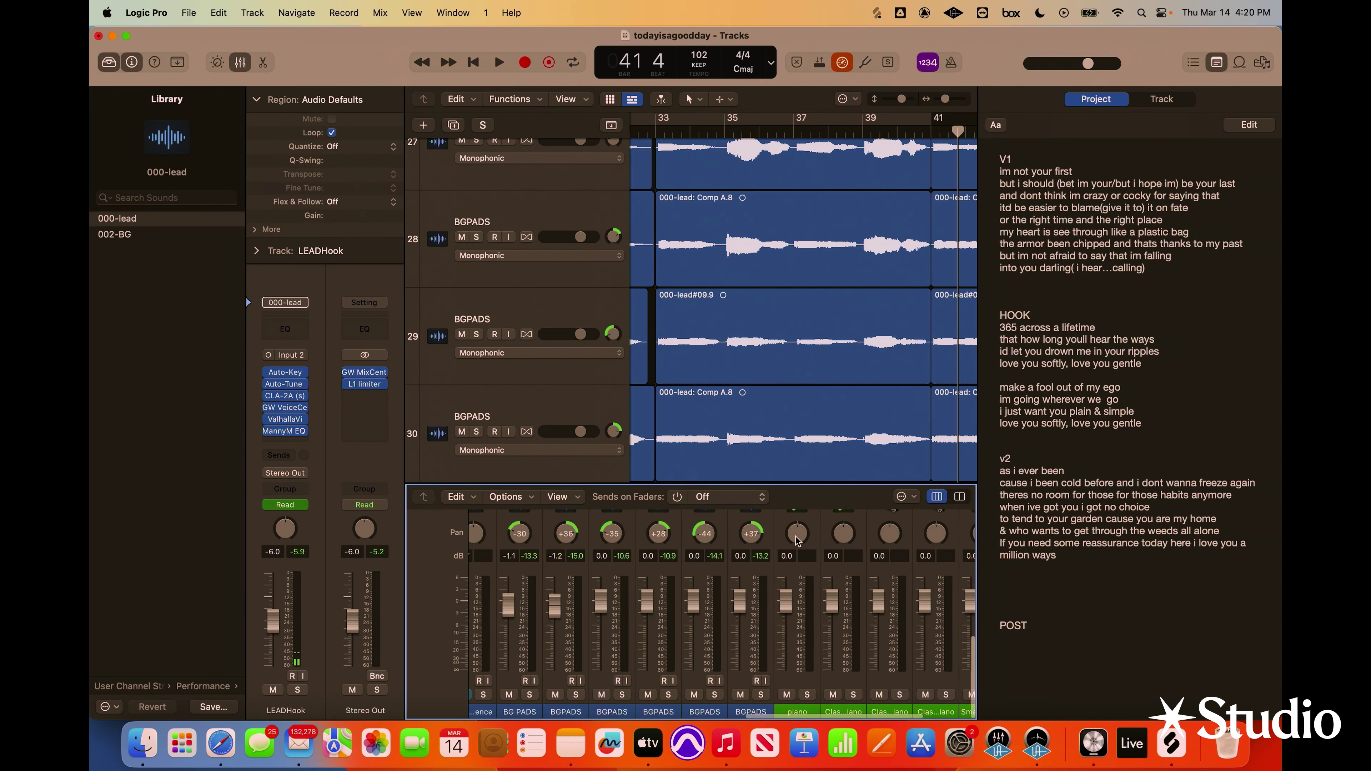
scroll(797, 540, "up", 10)
scroll(797, 541, "down", 10)
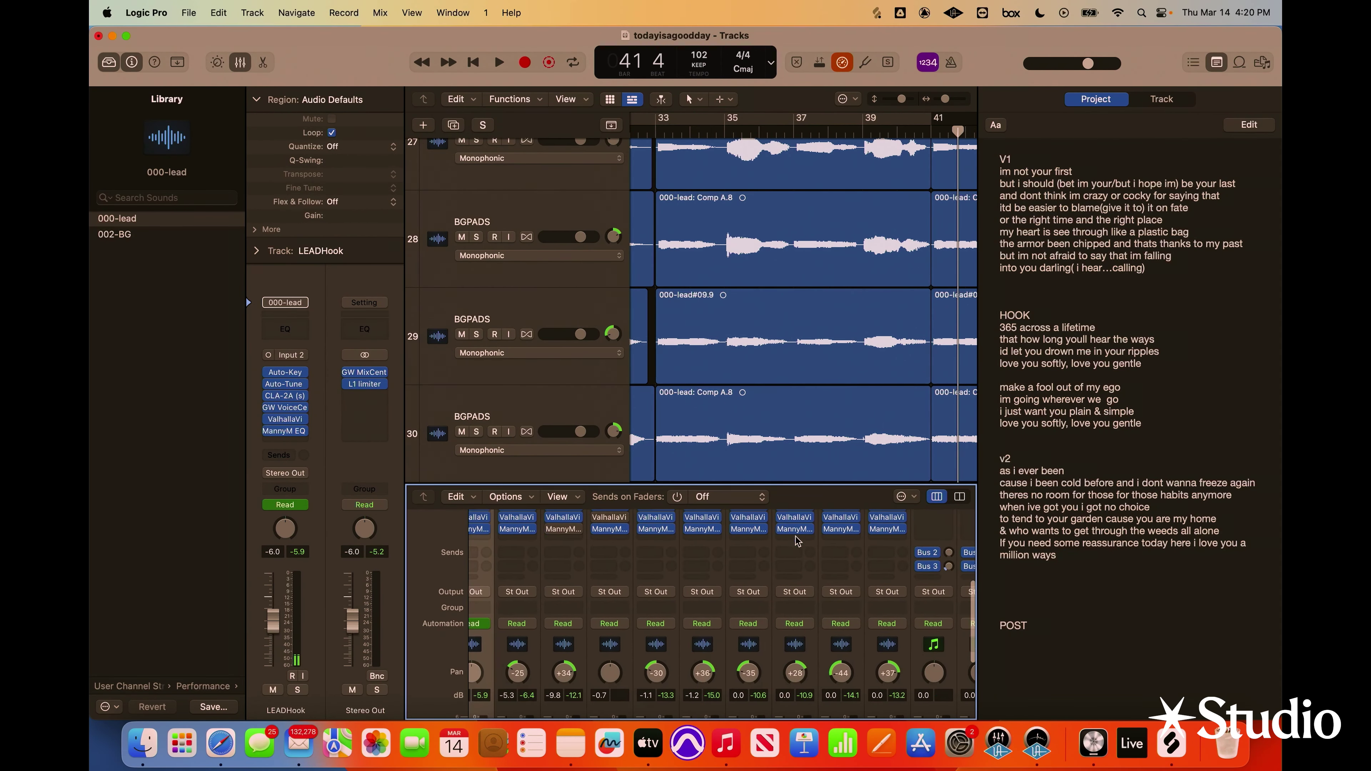
scroll(797, 540, "down", 5)
scroll(718, 564, "right", 7)
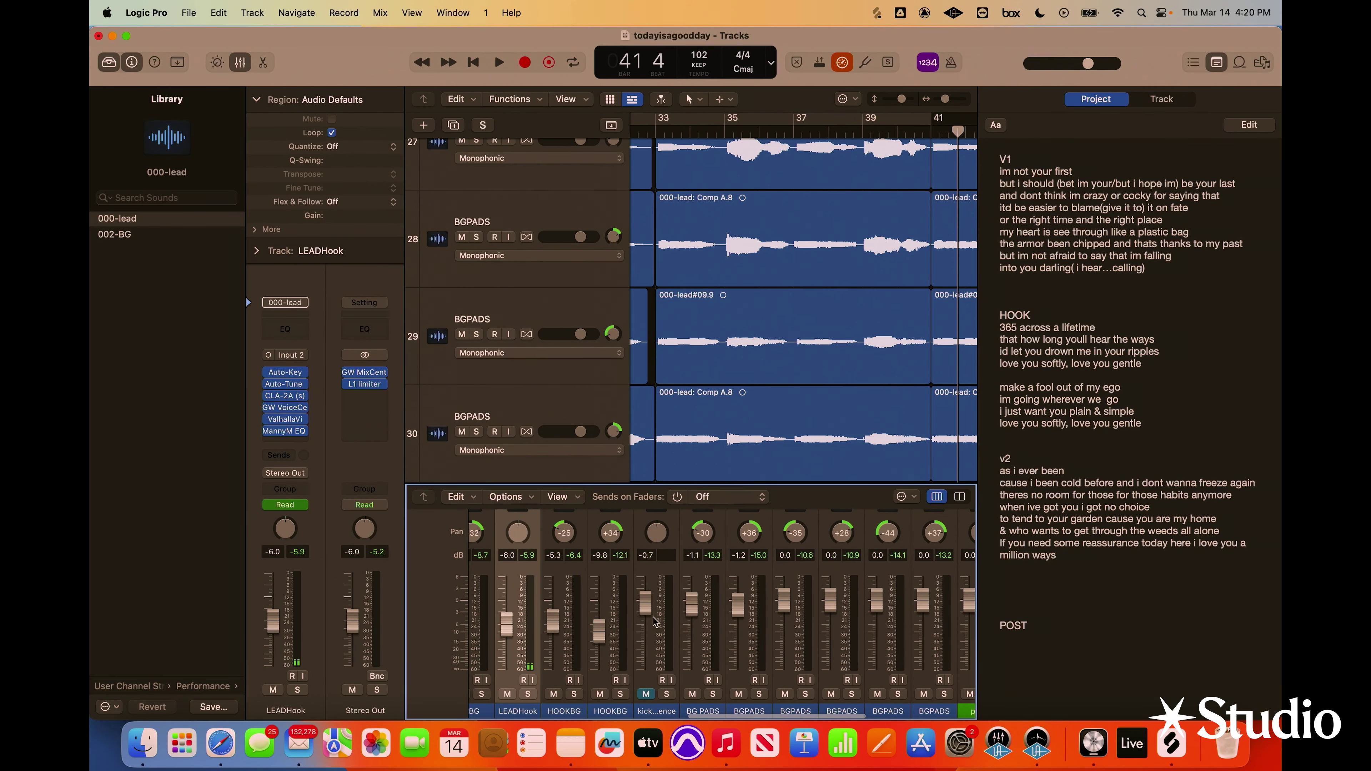
left_click_drag(804, 564, 595, 576)
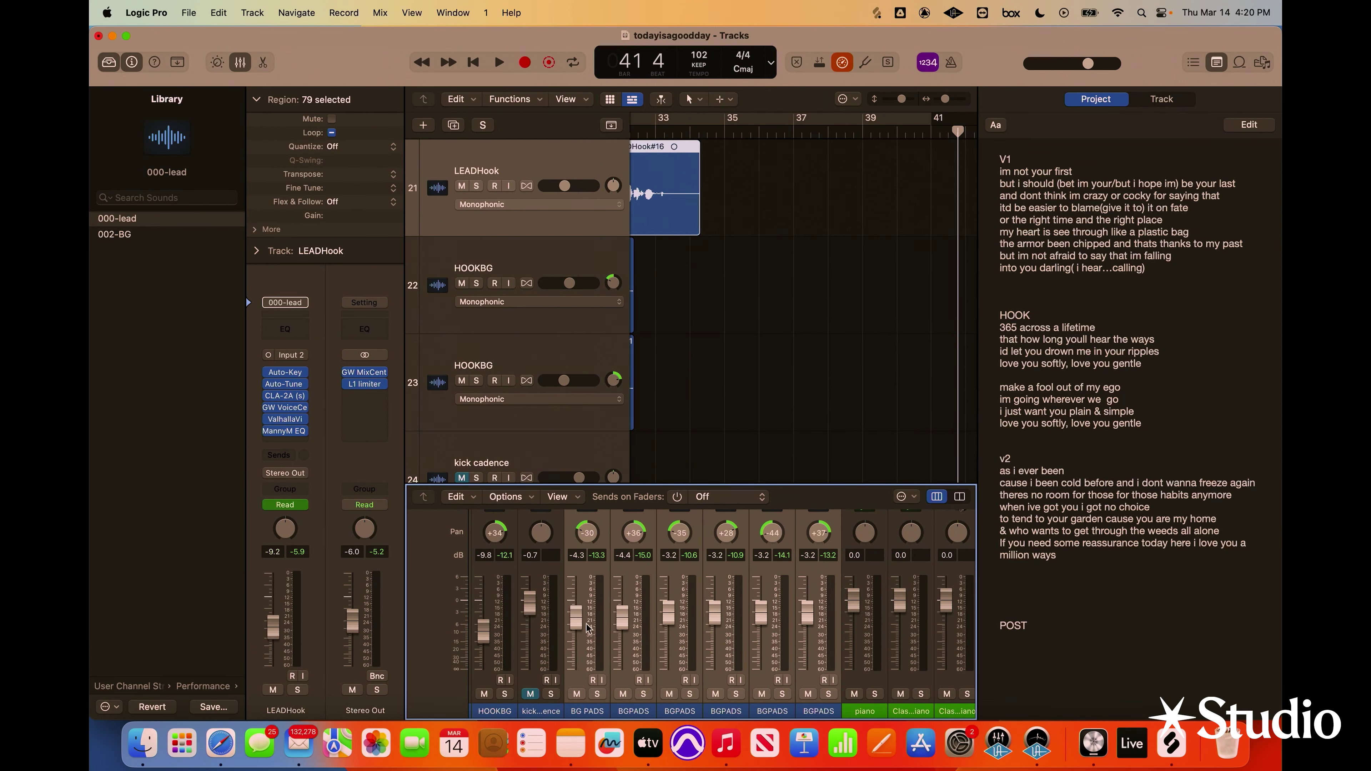
Play back the hook on the LEADHook and HOOKBG tracks from bar 25 to check the background pad levels
left_click(809, 362)
scroll(810, 363, "left", 10)
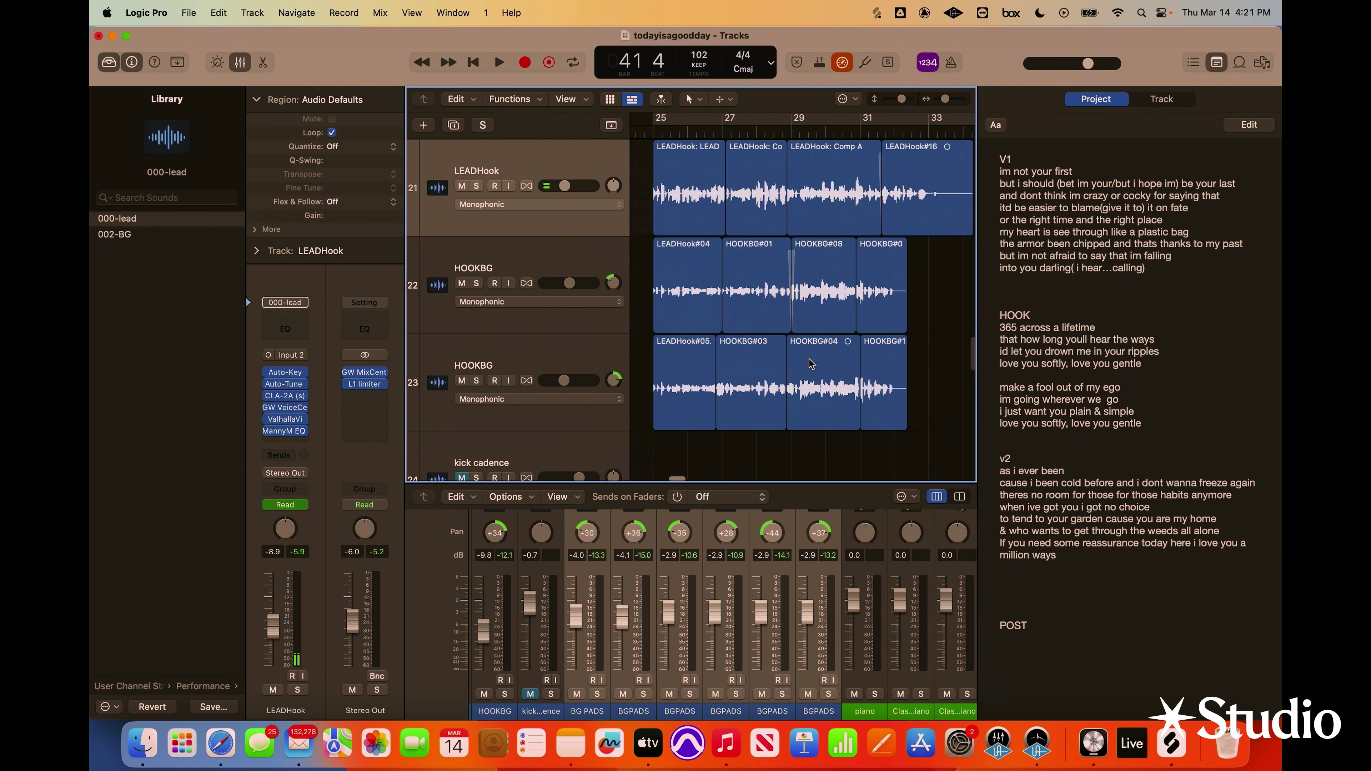
scroll(809, 363, "down", 1)
scroll(767, 259, "right", 5)
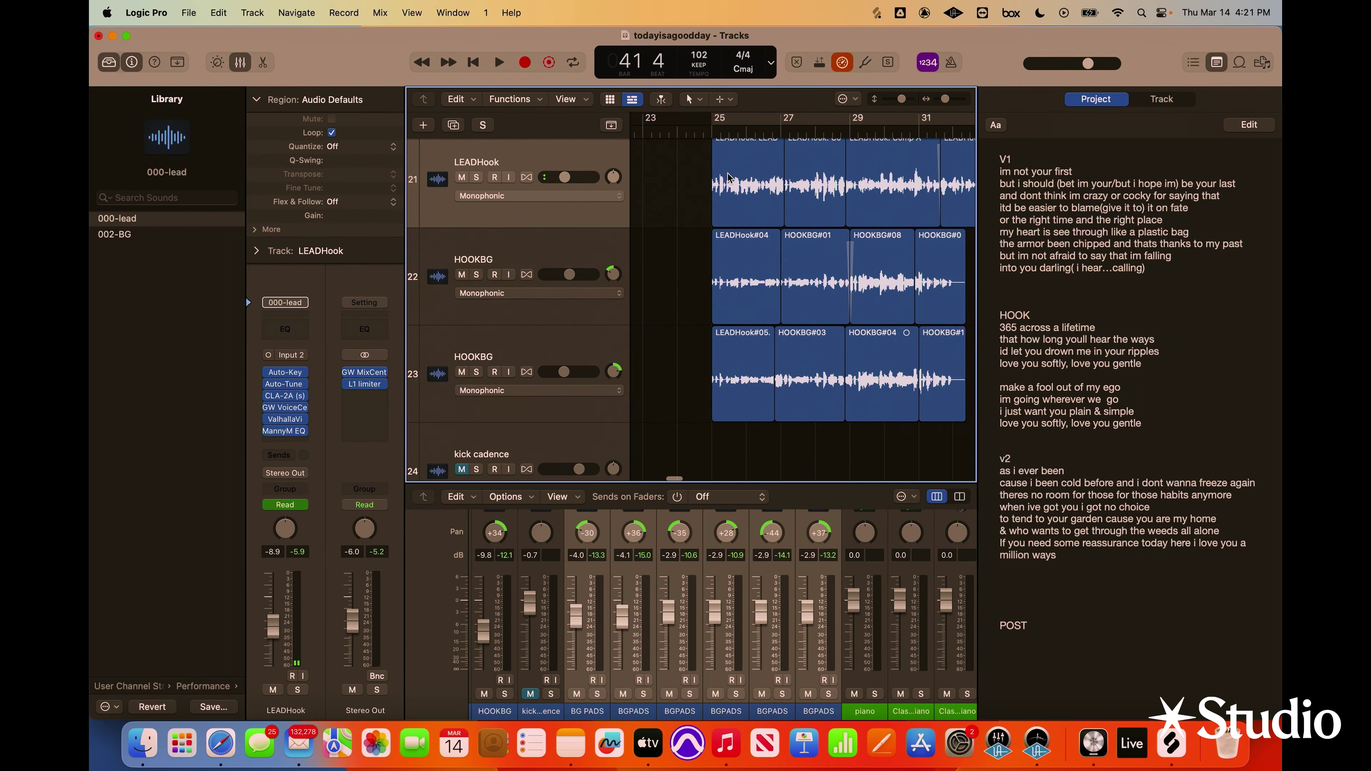
double_click(708, 133)
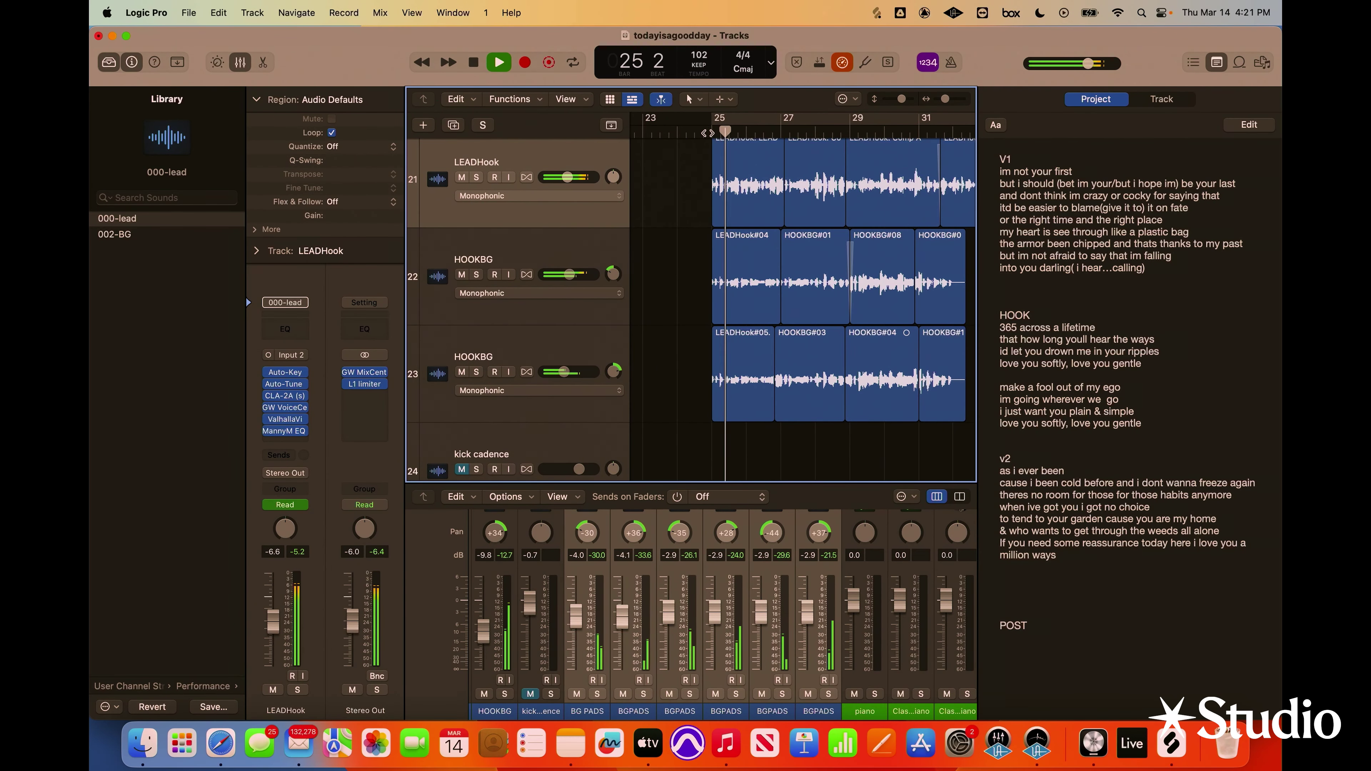
scroll(680, 297, "down", 10)
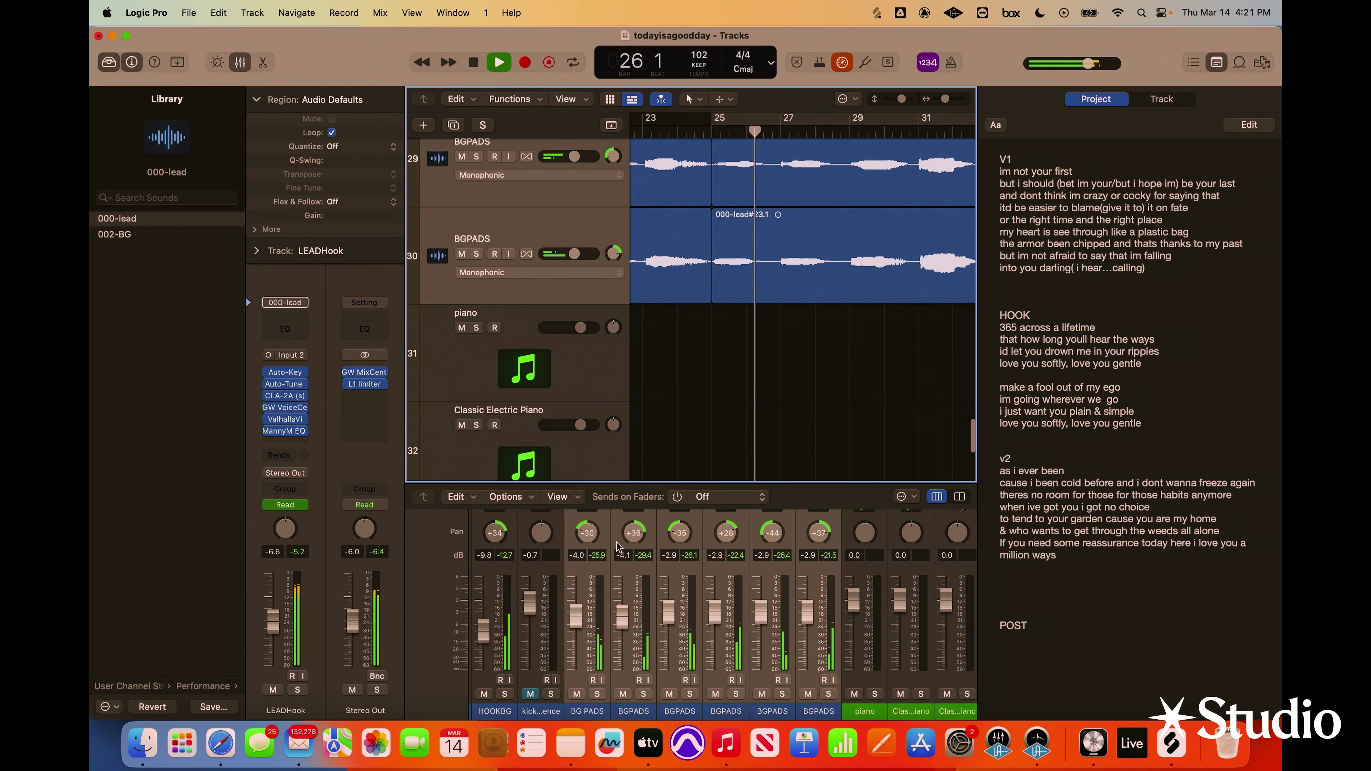
Show the LEADHook and HOOKBG channels in the Mixer and extend the start of the BG PADS region at bar 33 slightly earlier
left_click(562, 574)
scroll(604, 604, "left", 5)
scroll(638, 617, "left", 1)
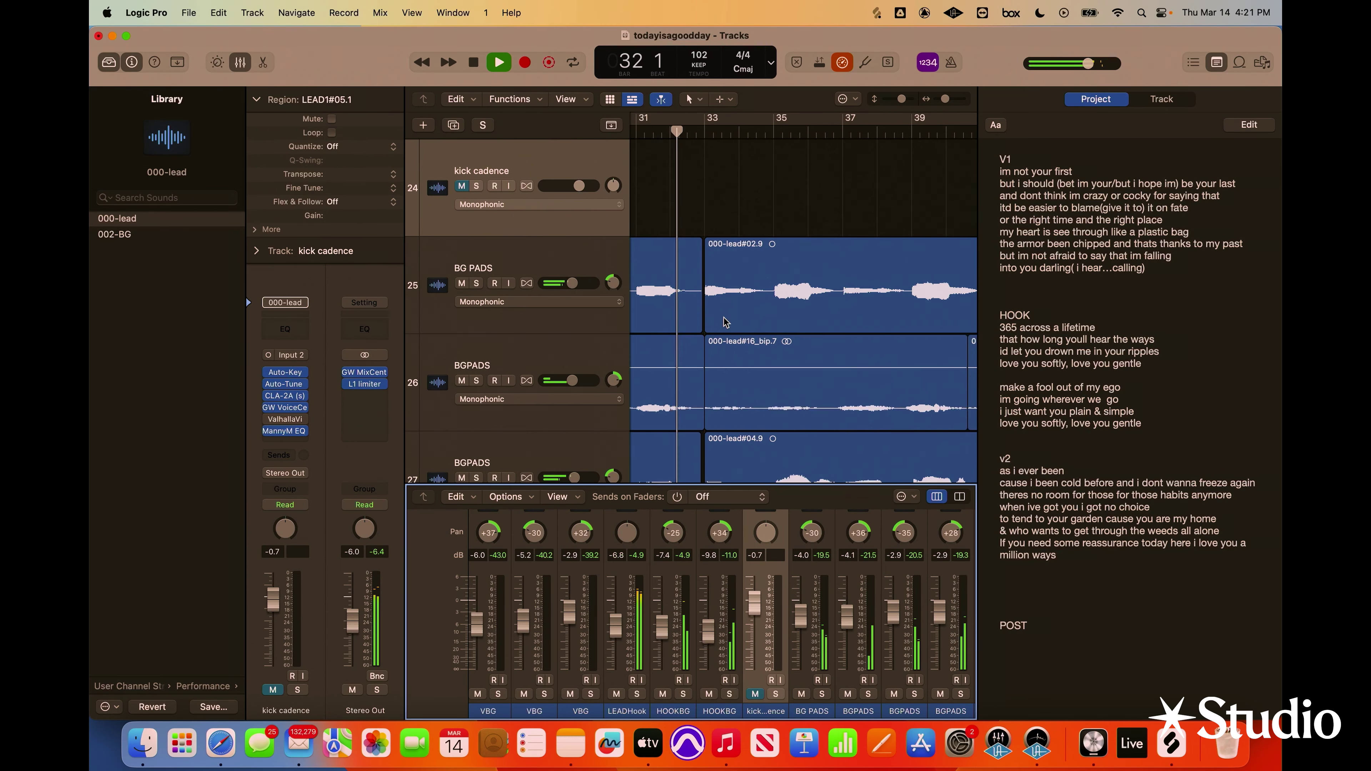
left_click_drag(703, 325, 697, 327)
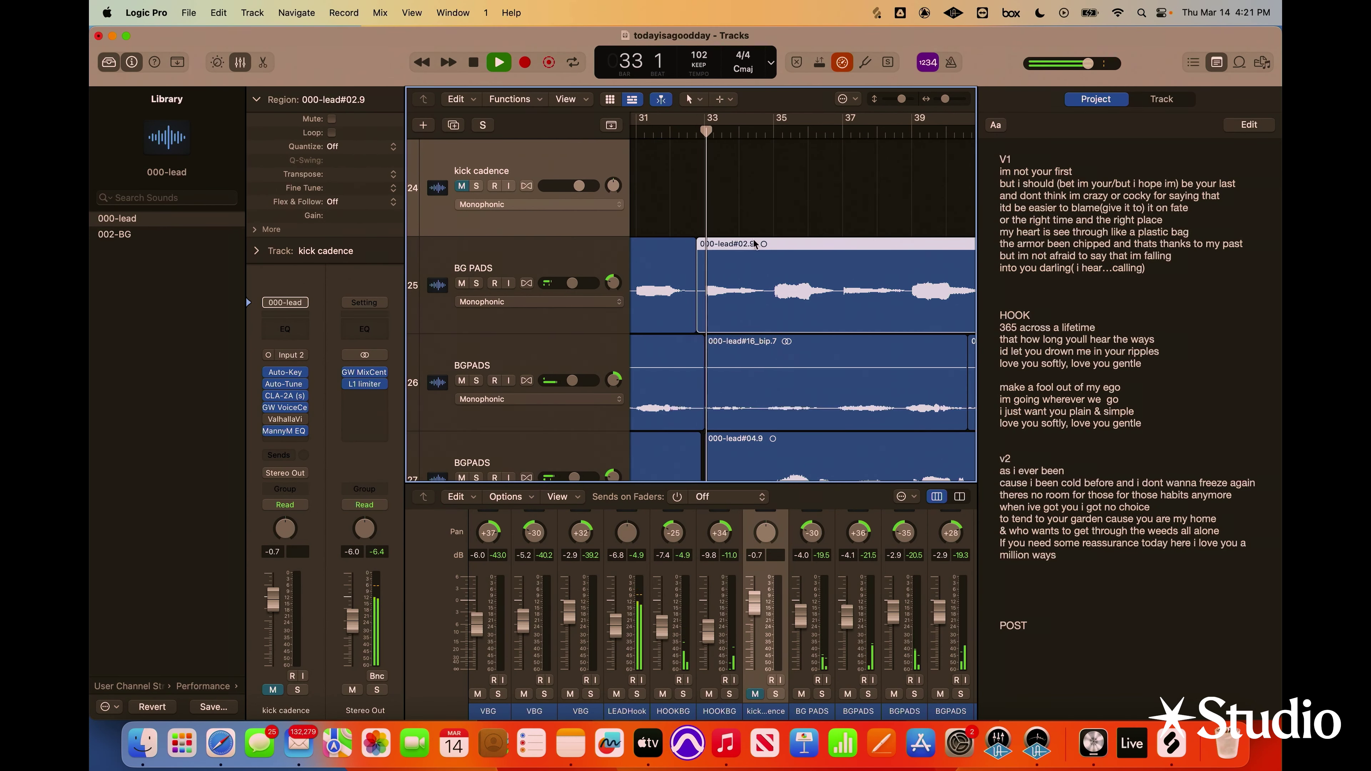
Briefly solo the BGPADS track 26 to check its part, then unsolo it and replay the hook from bar 25
scroll(750, 243, "left", 10)
scroll(750, 244, "down", 2)
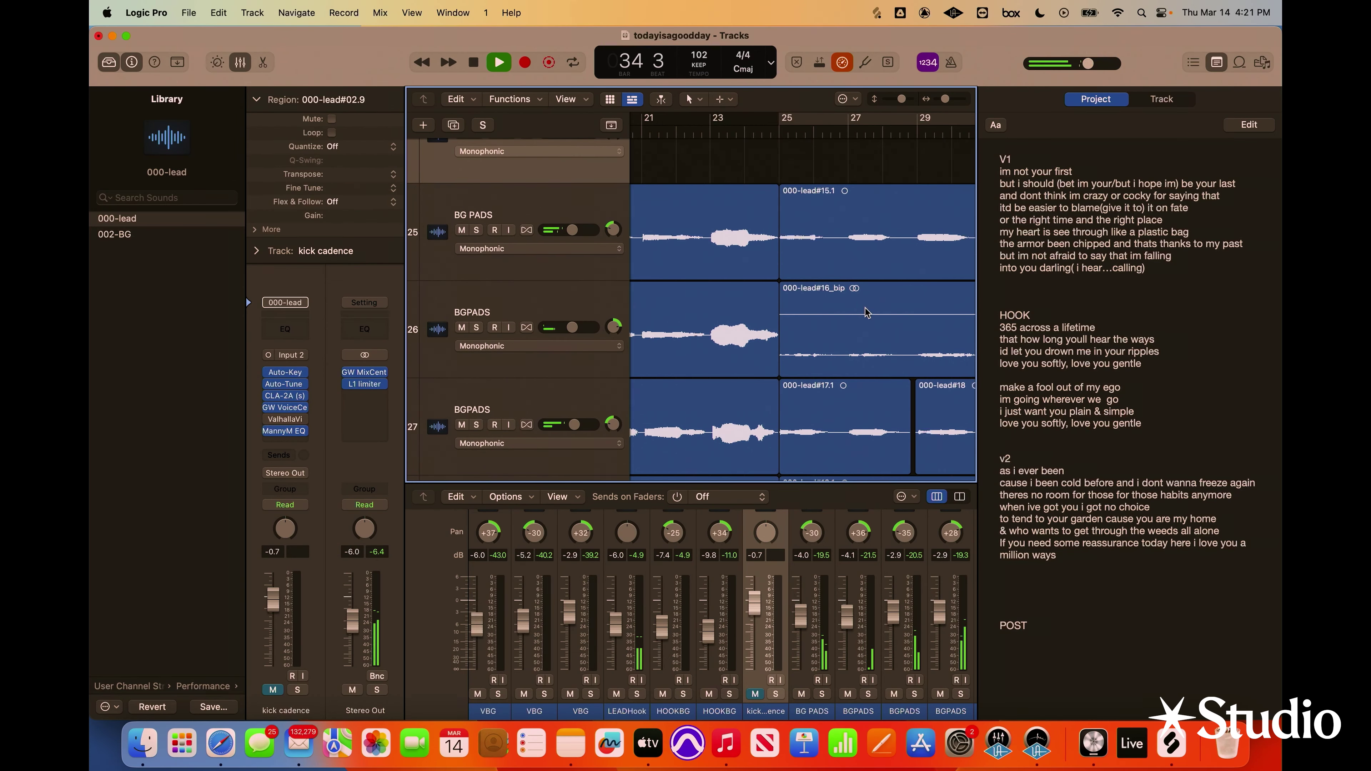
scroll(951, 338, "right", 2)
scroll(951, 338, "up", 1)
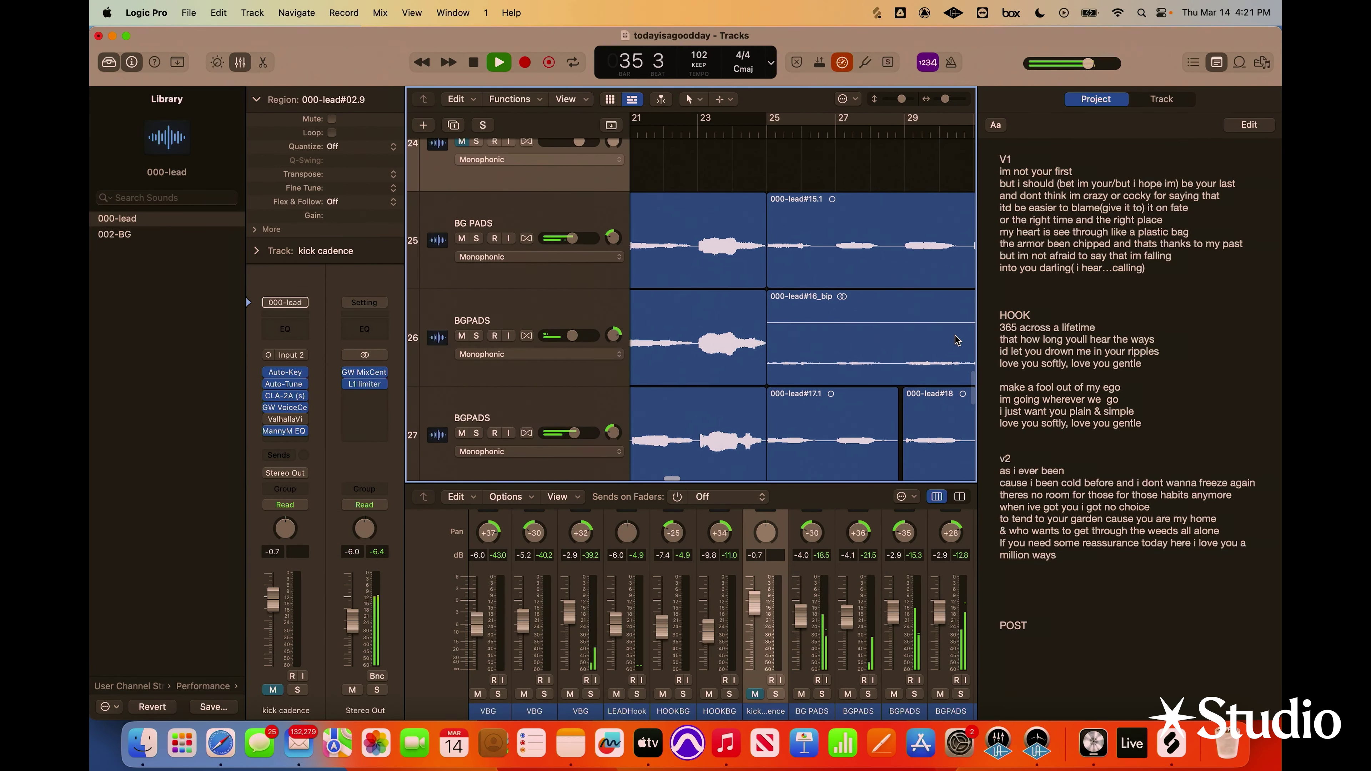
left_click(476, 335)
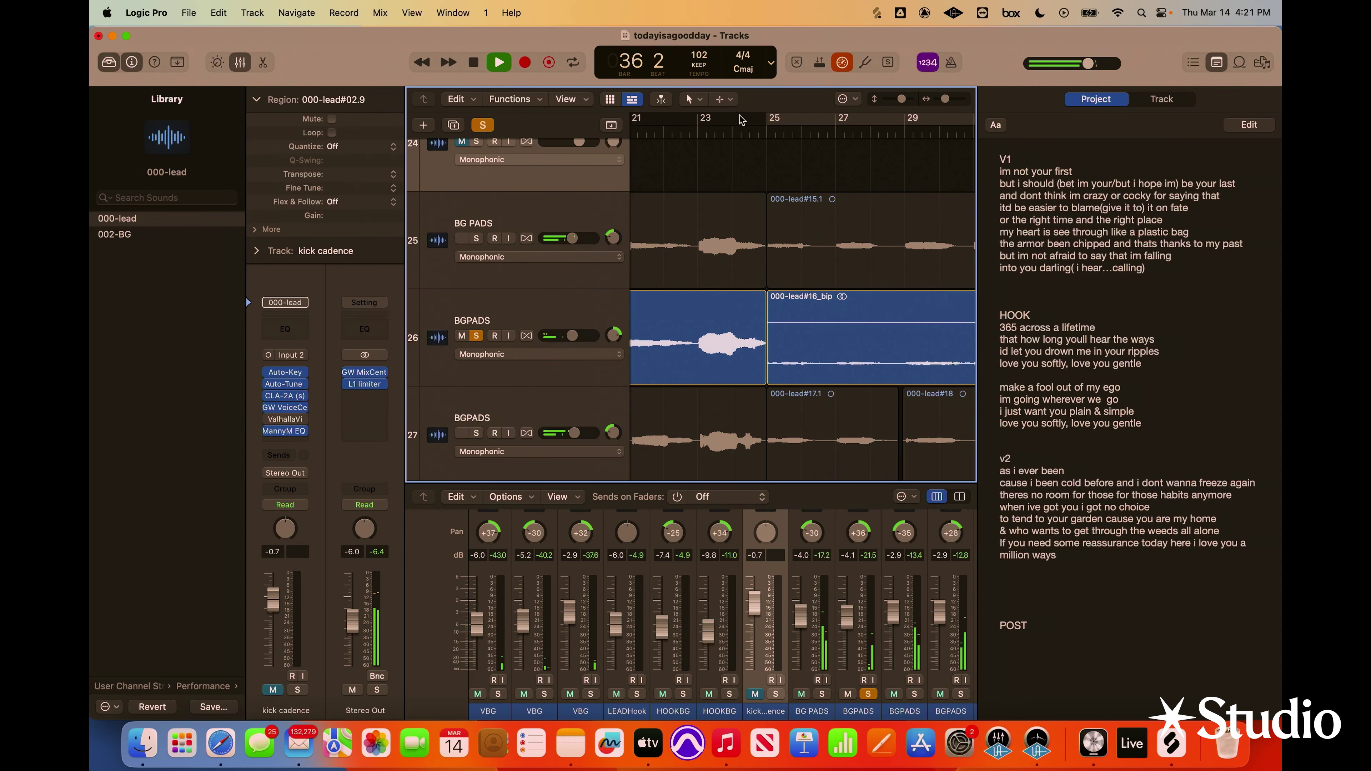
left_click(476, 335)
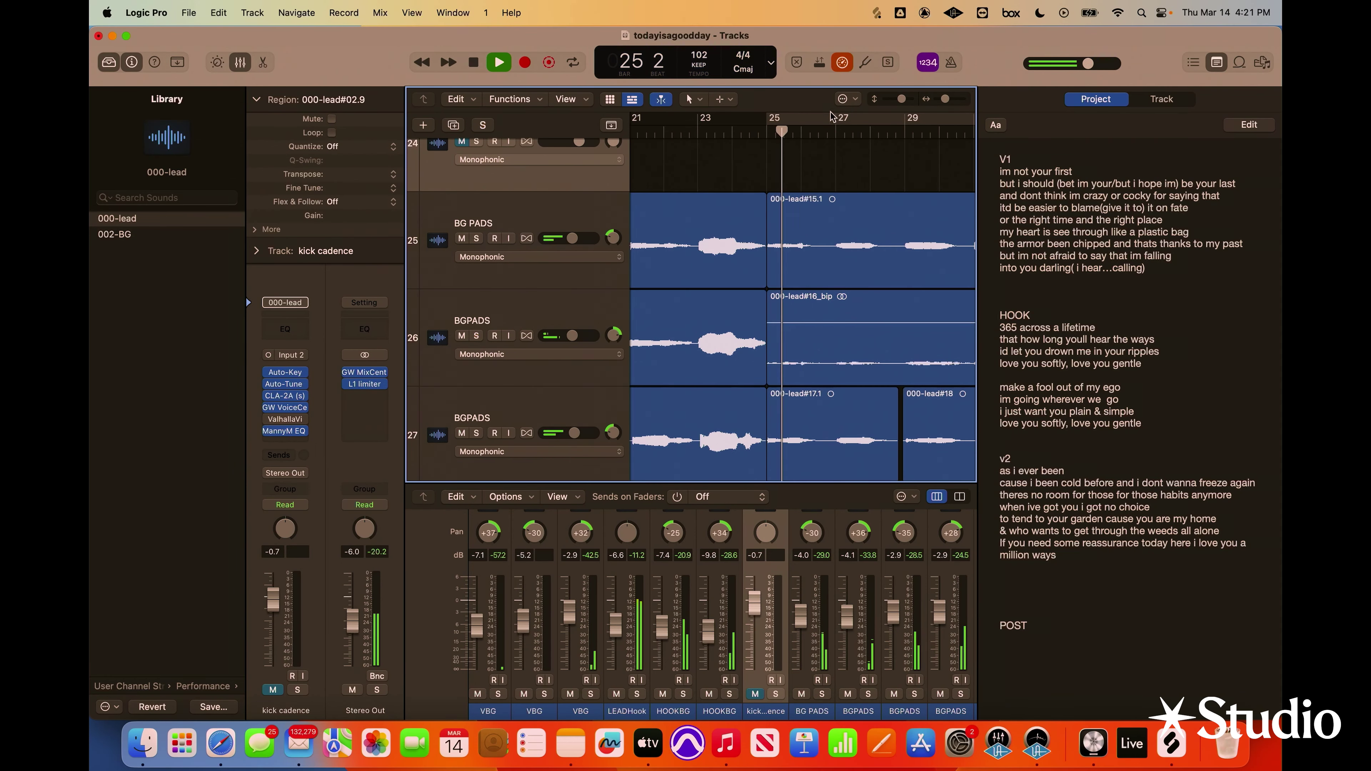
Replay the lead-in to the hook from about bar 23 and set the last VBG channel's fader to about -5.8 dB
scroll(953, 97, "down", 5)
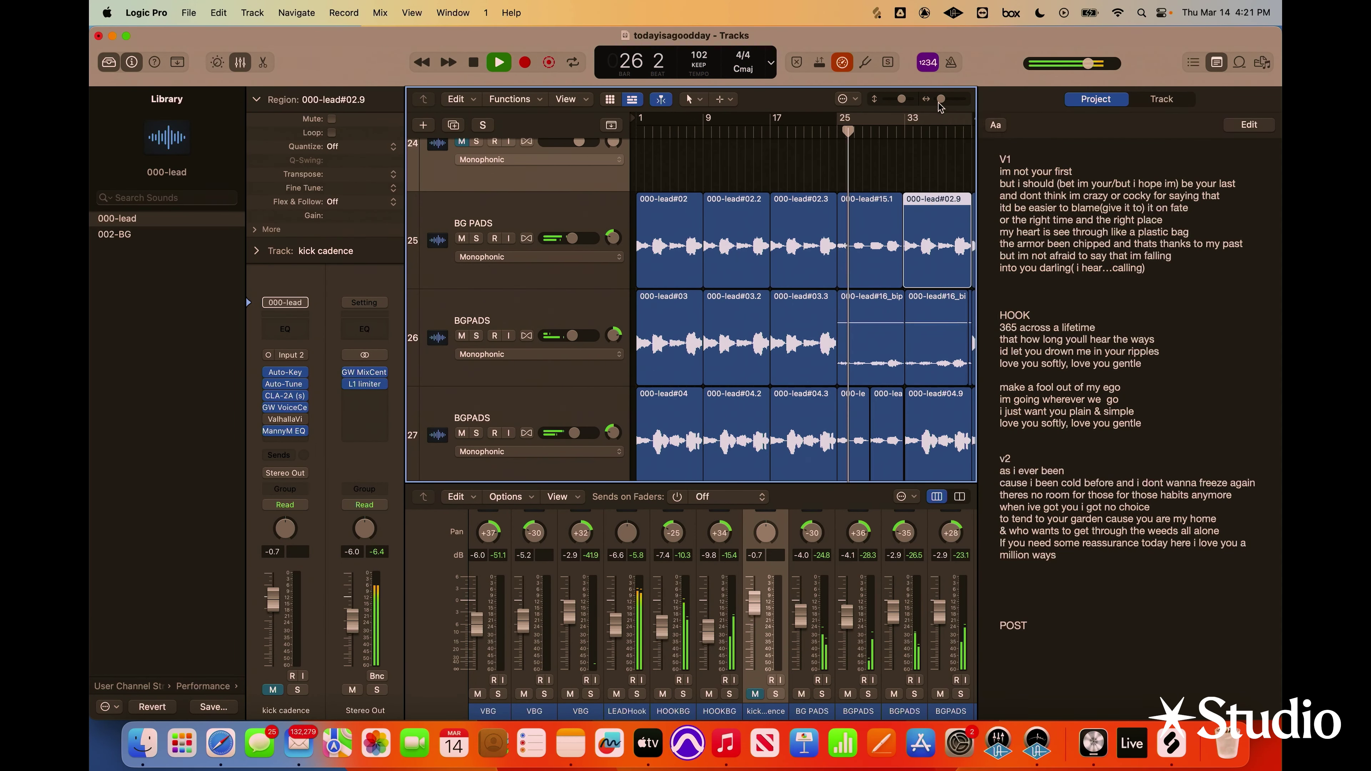
left_click_drag(903, 102, 889, 103)
scroll(942, 101, "down", 5)
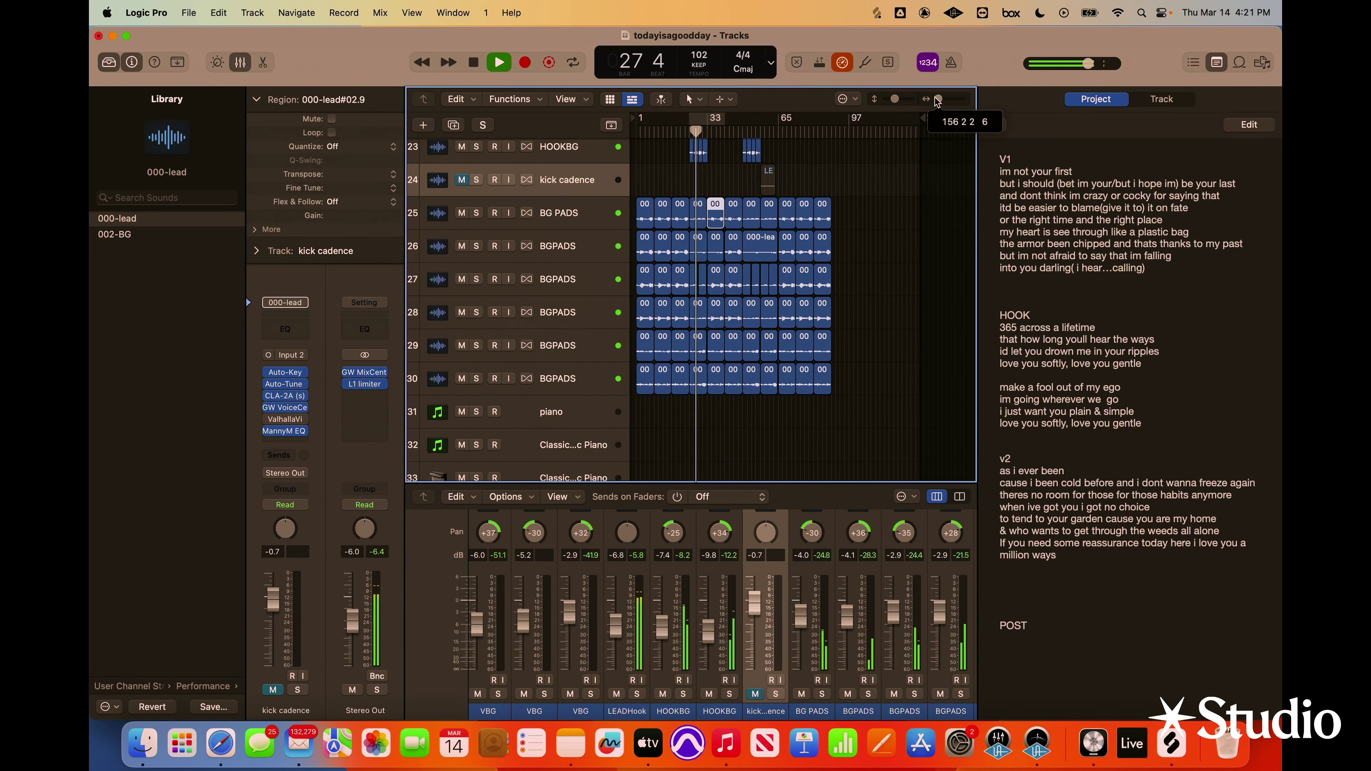
scroll(742, 201, "up", 2)
scroll(743, 200, "up", 3)
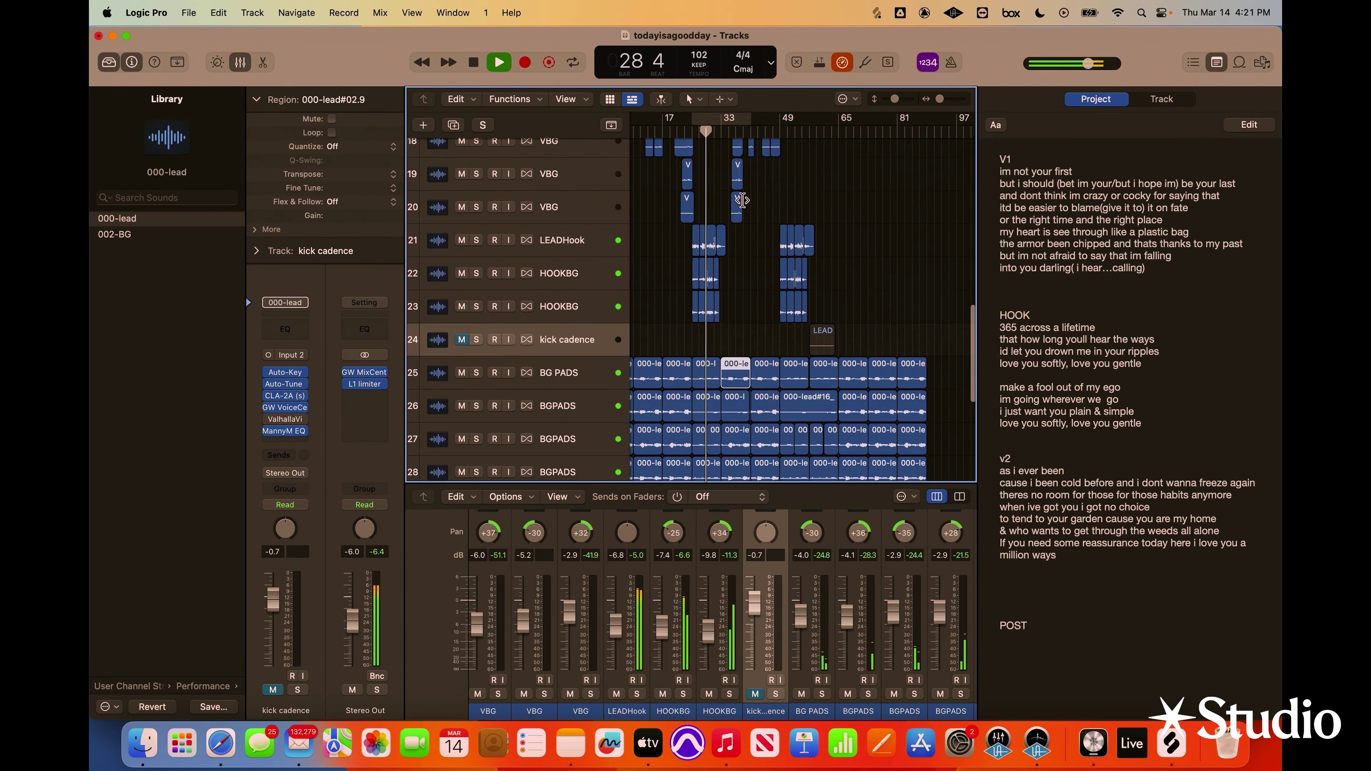
left_click_drag(945, 100, 951, 102)
scroll(631, 427, "up", 4)
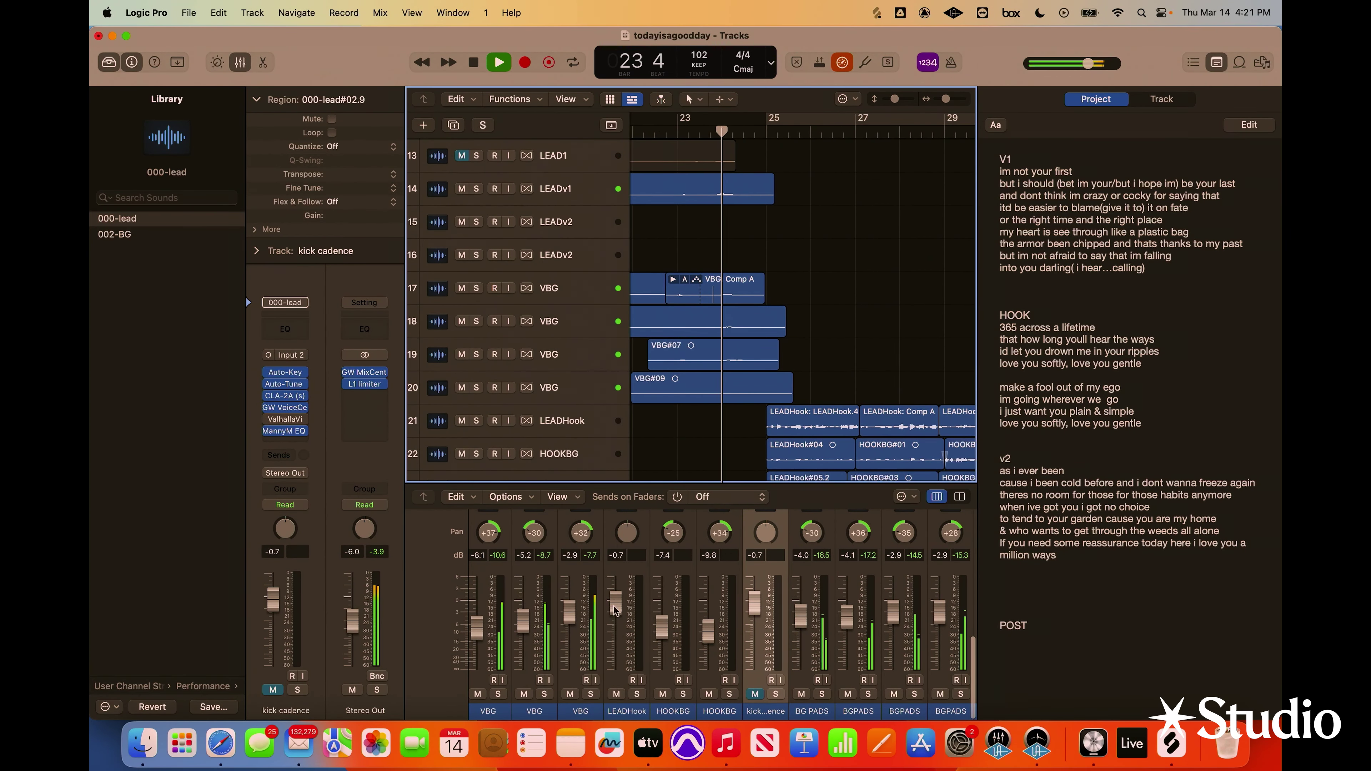
left_click_drag(572, 610, 573, 609)
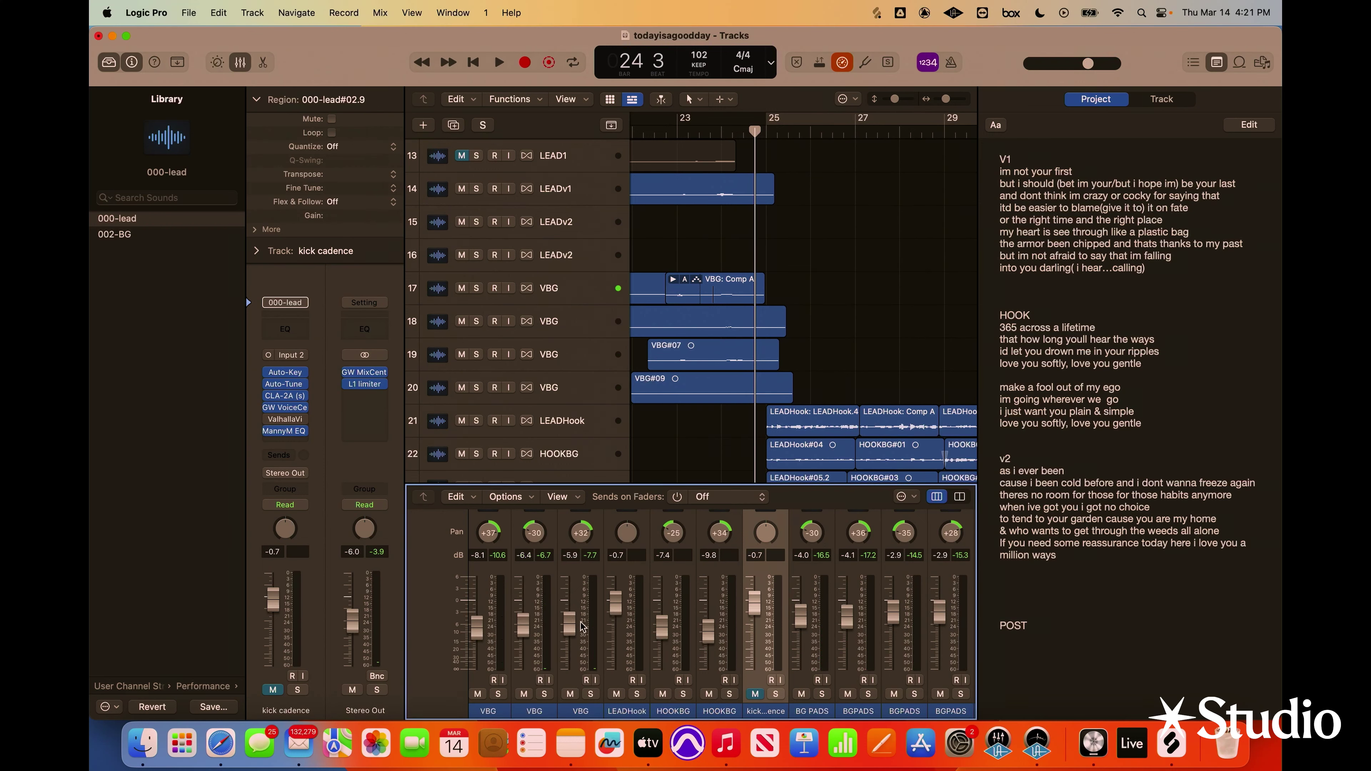
left_click(679, 125)
key("space")
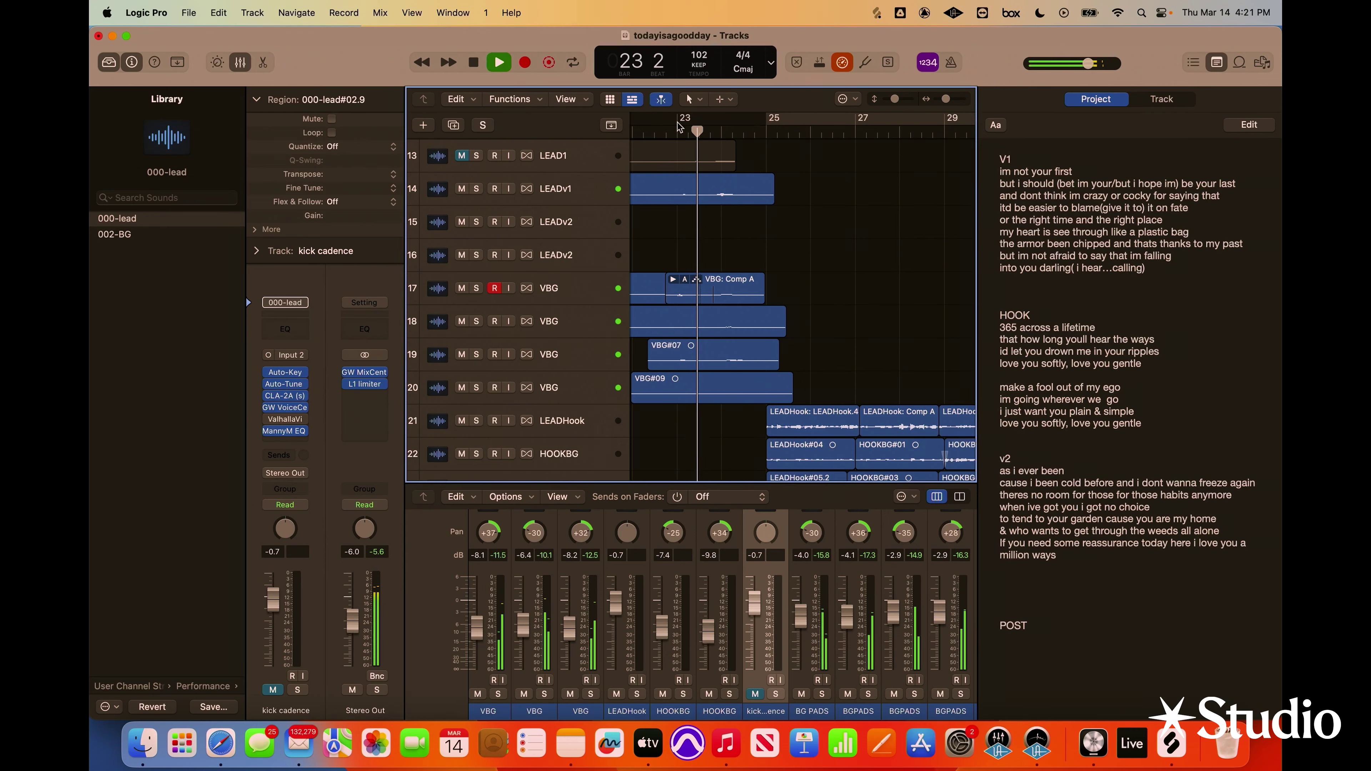
left_click_drag(563, 632, 571, 619)
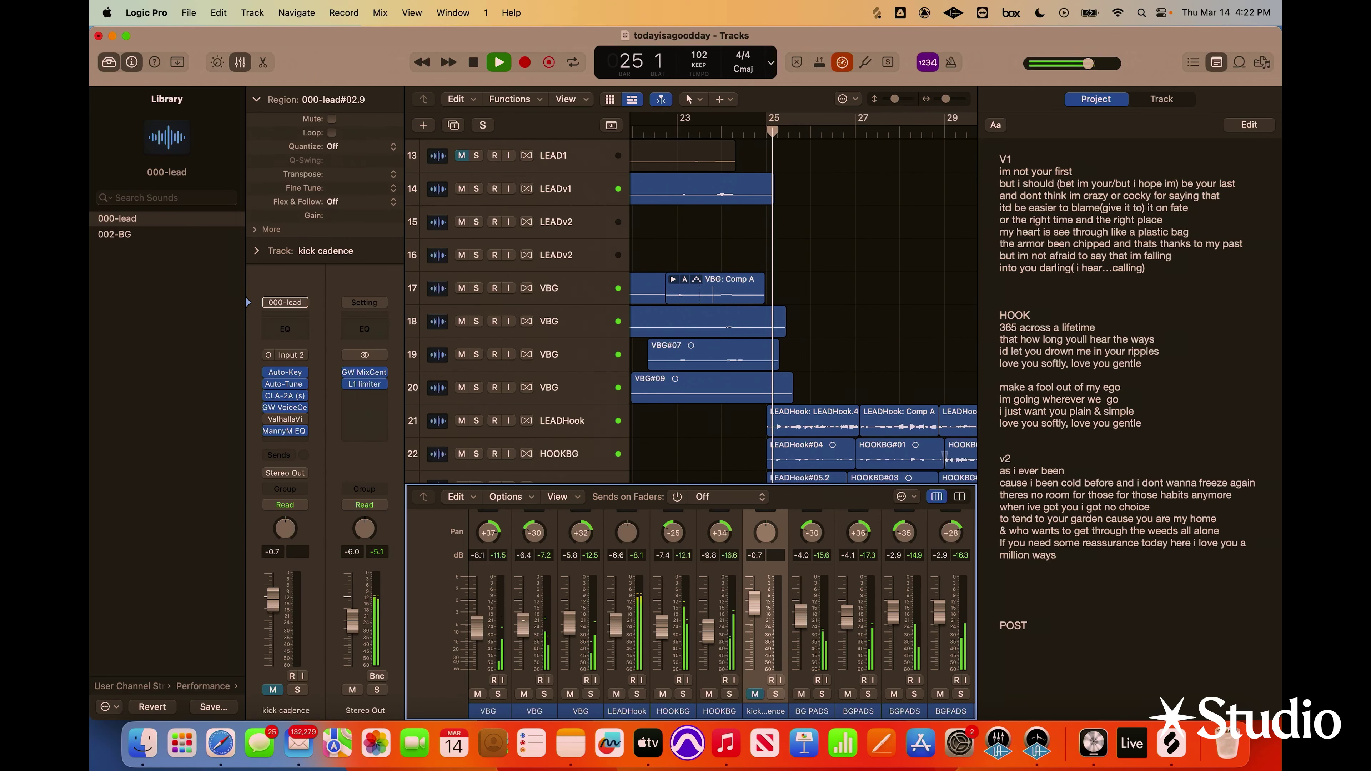
Select the LEADHook track and listen closely to the hook vocals around bars 26 to 28
left_click_drag(946, 101, 888, 104)
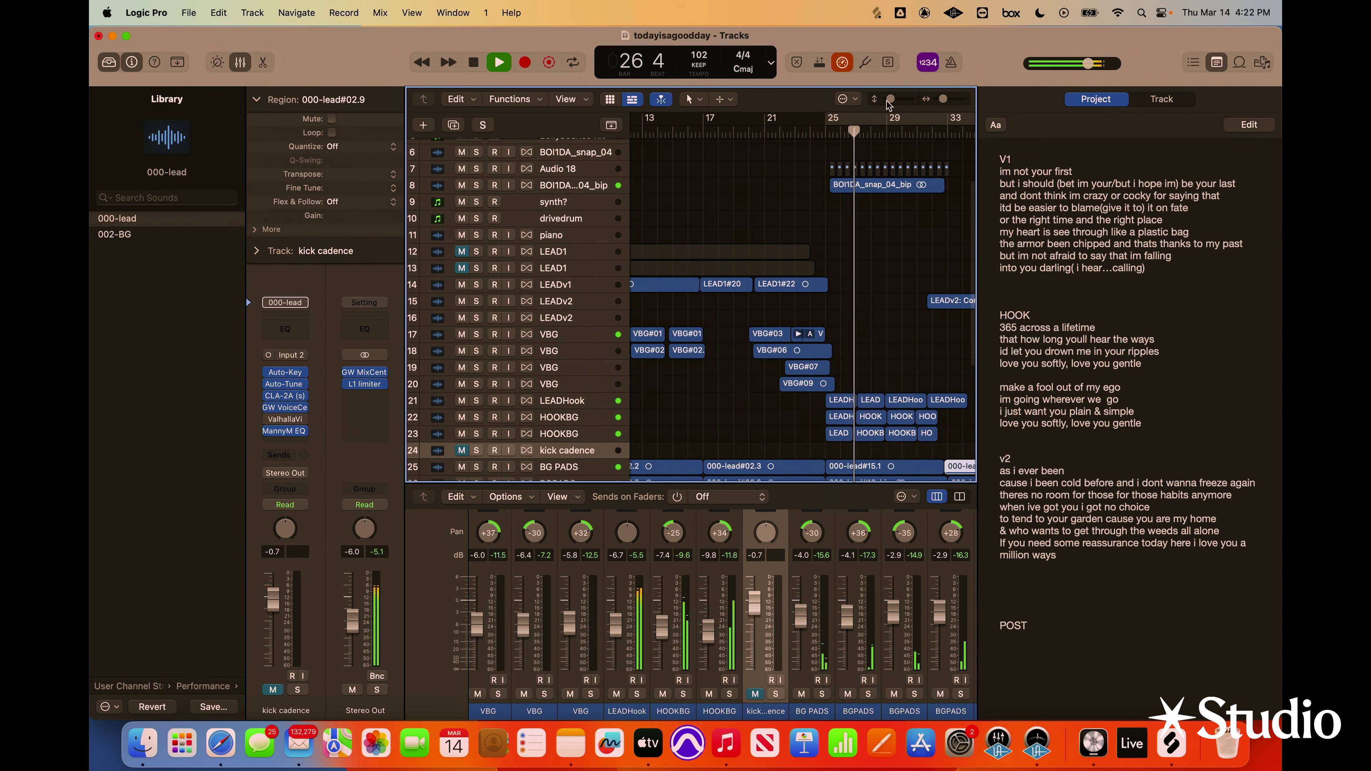
left_click(564, 405)
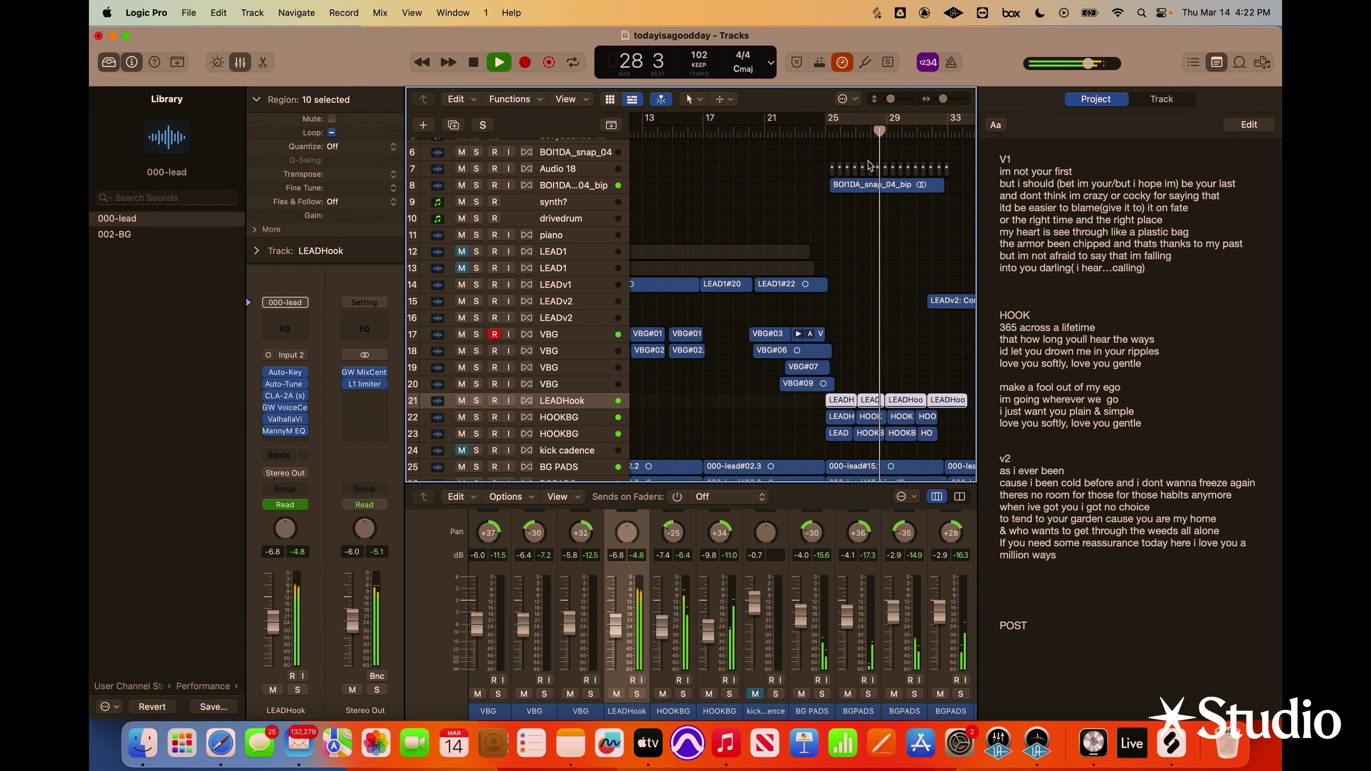
left_click_drag(945, 100, 902, 100)
scroll(838, 317, "right", 1)
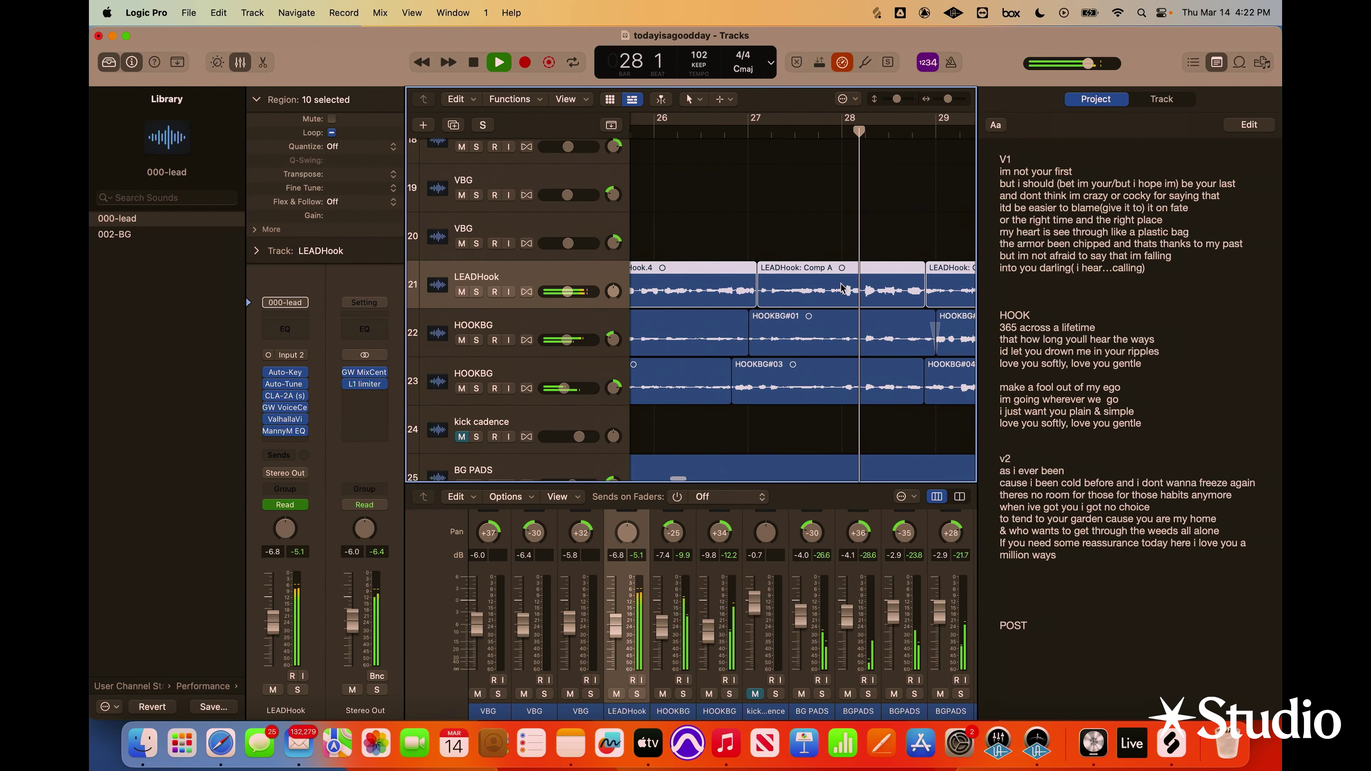
Stop playback and inspect the HOOKBG#01 and HOOKBG#03 regions in the audio editor, closing it when finished
key("e")
key("space")
left_click(844, 325)
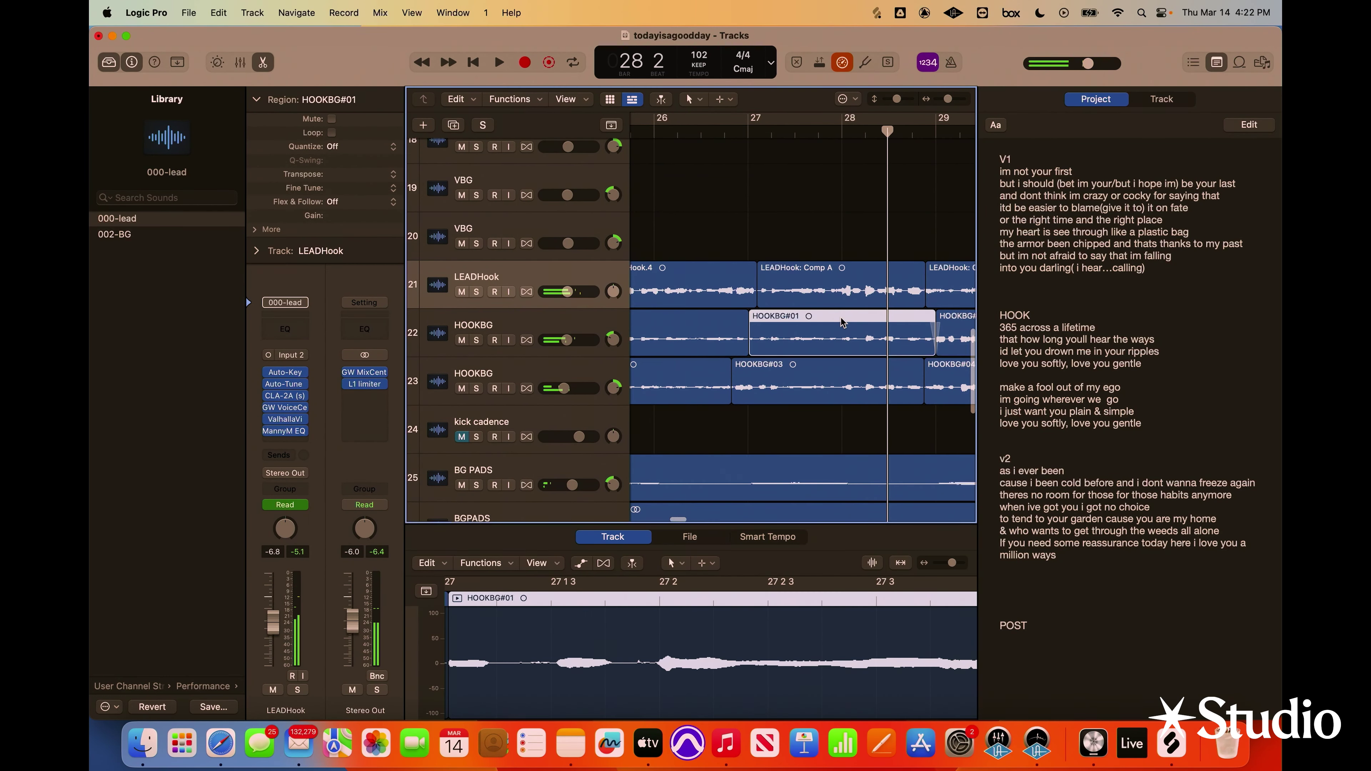
key("e")
left_click(842, 363)
key("e")
key("e")
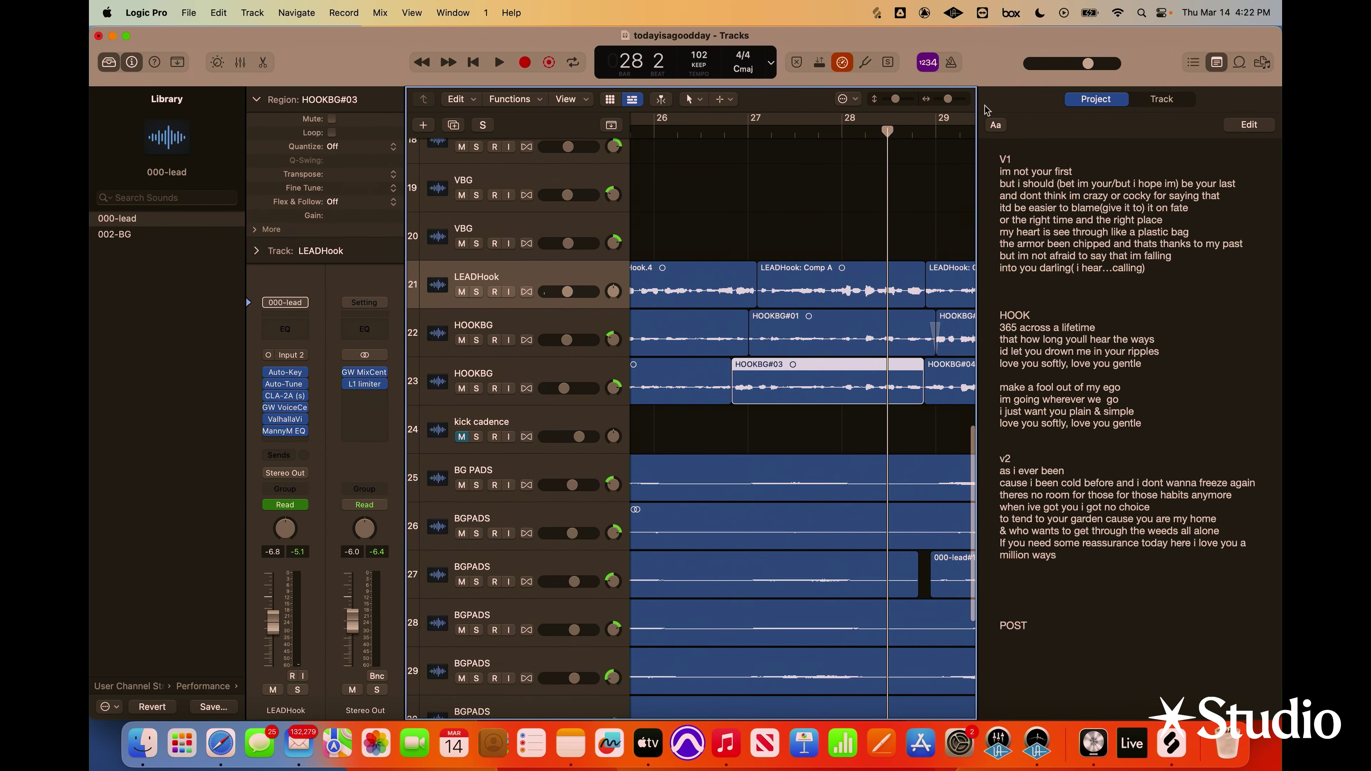
Solo the LEADHook track and listen to its hook take from about bar 25 into bar 27
left_click_drag(946, 101, 944, 101)
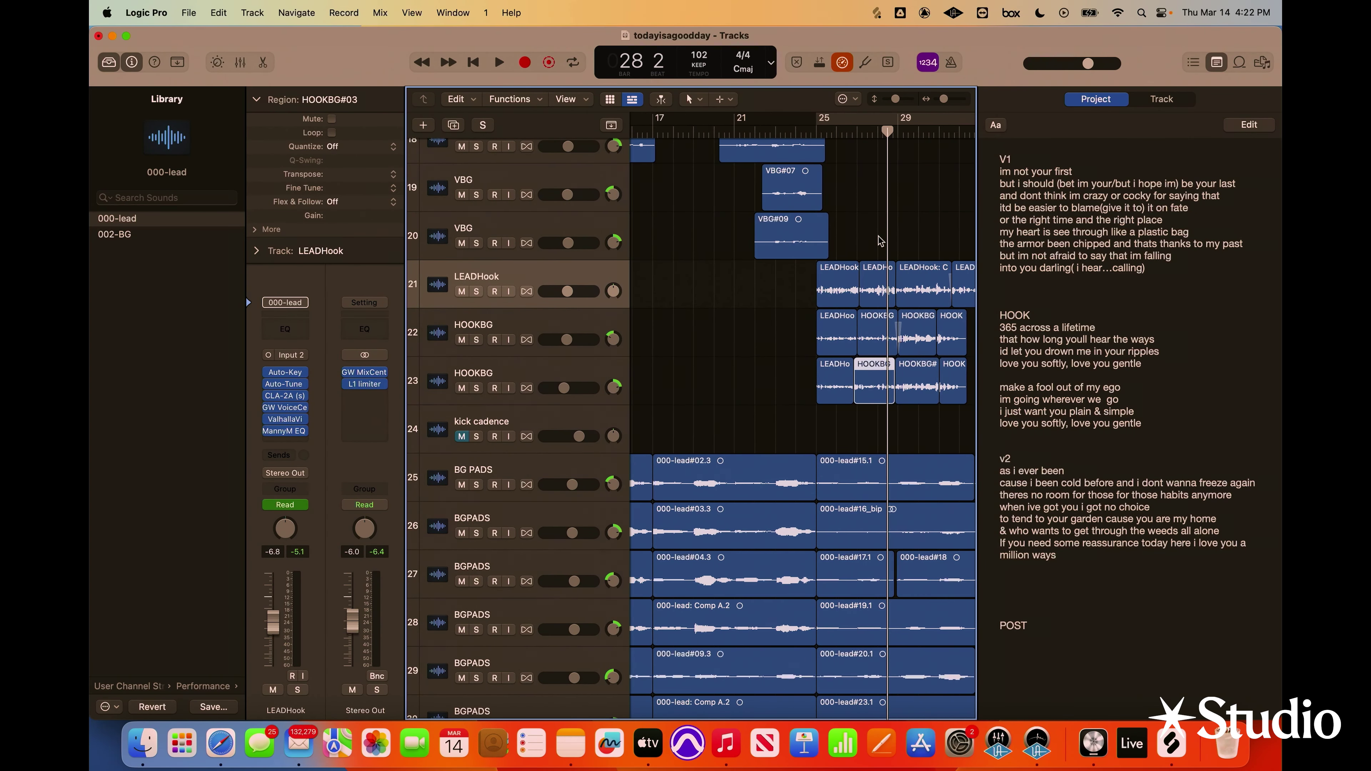
left_click_drag(880, 241, 714, 291)
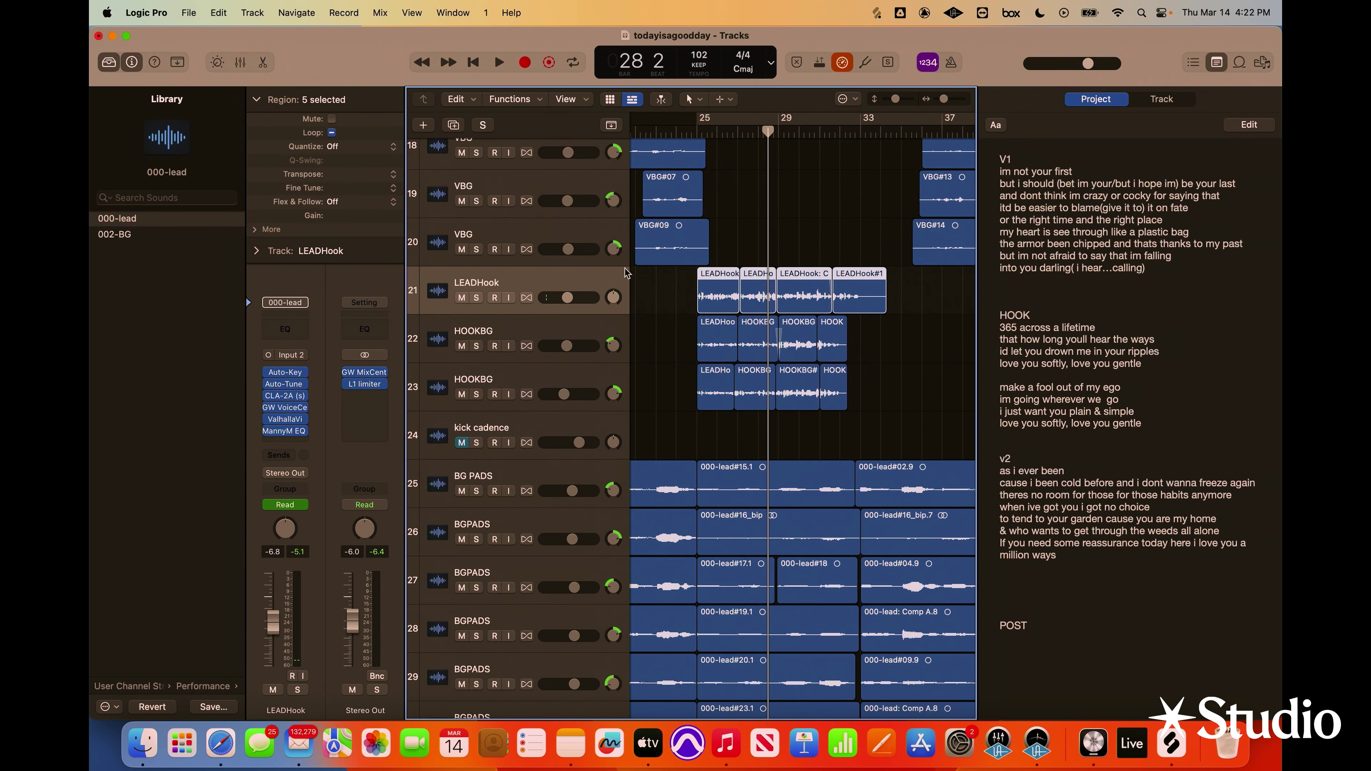
left_click(476, 299)
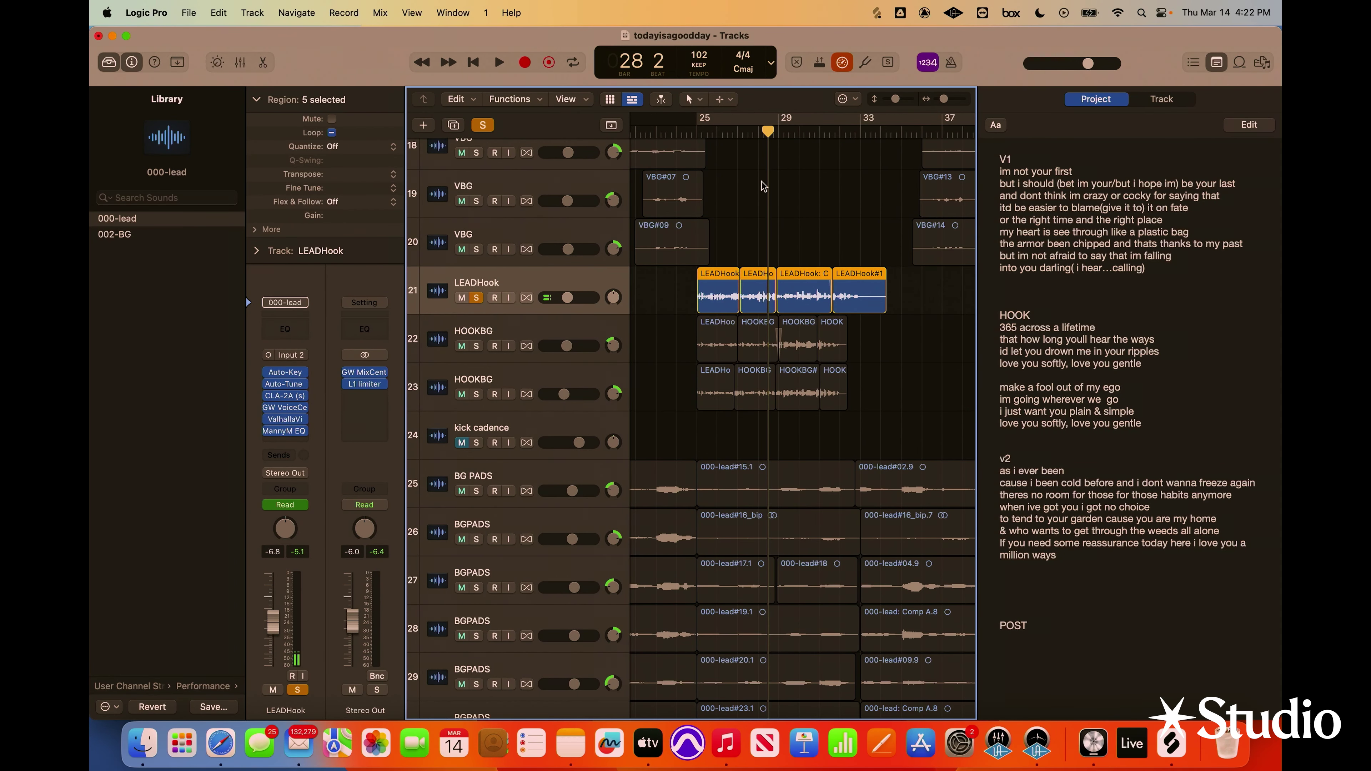
left_click(717, 135)
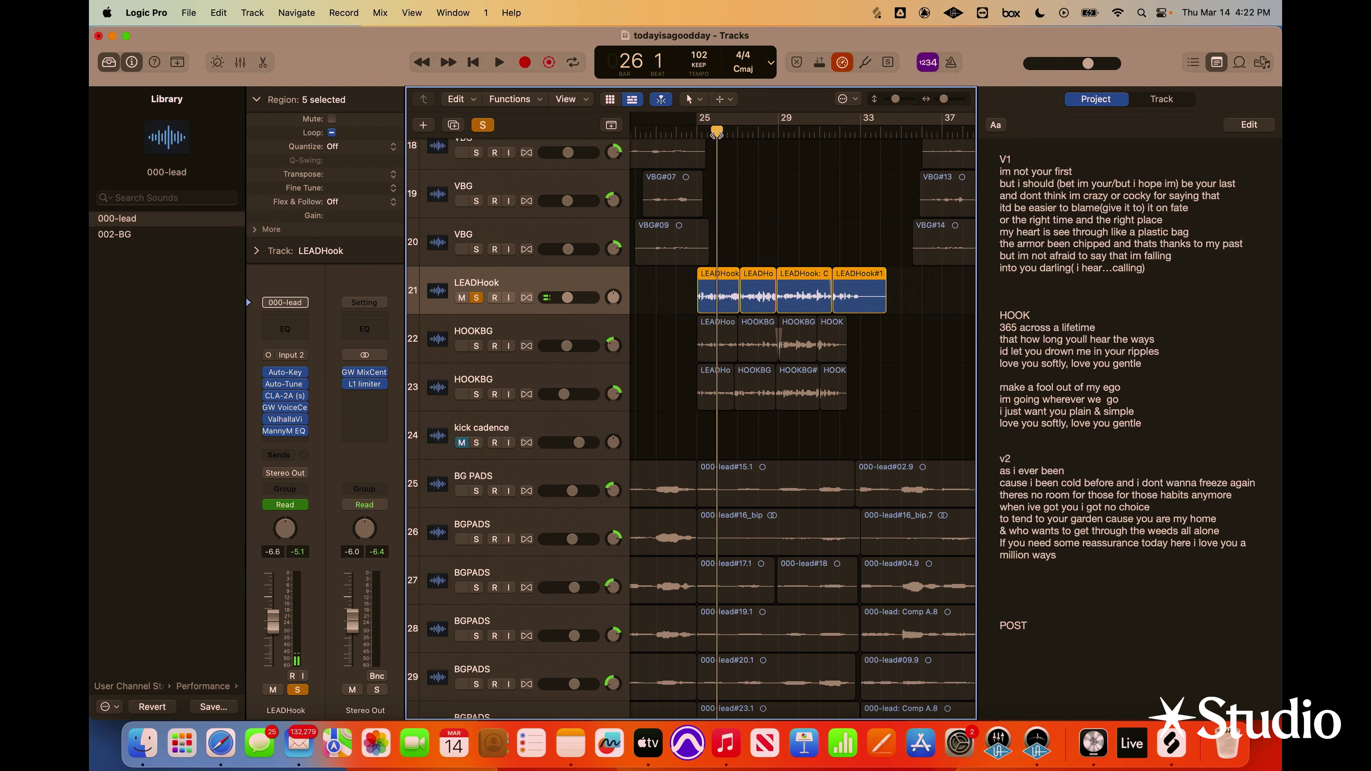
key("space")
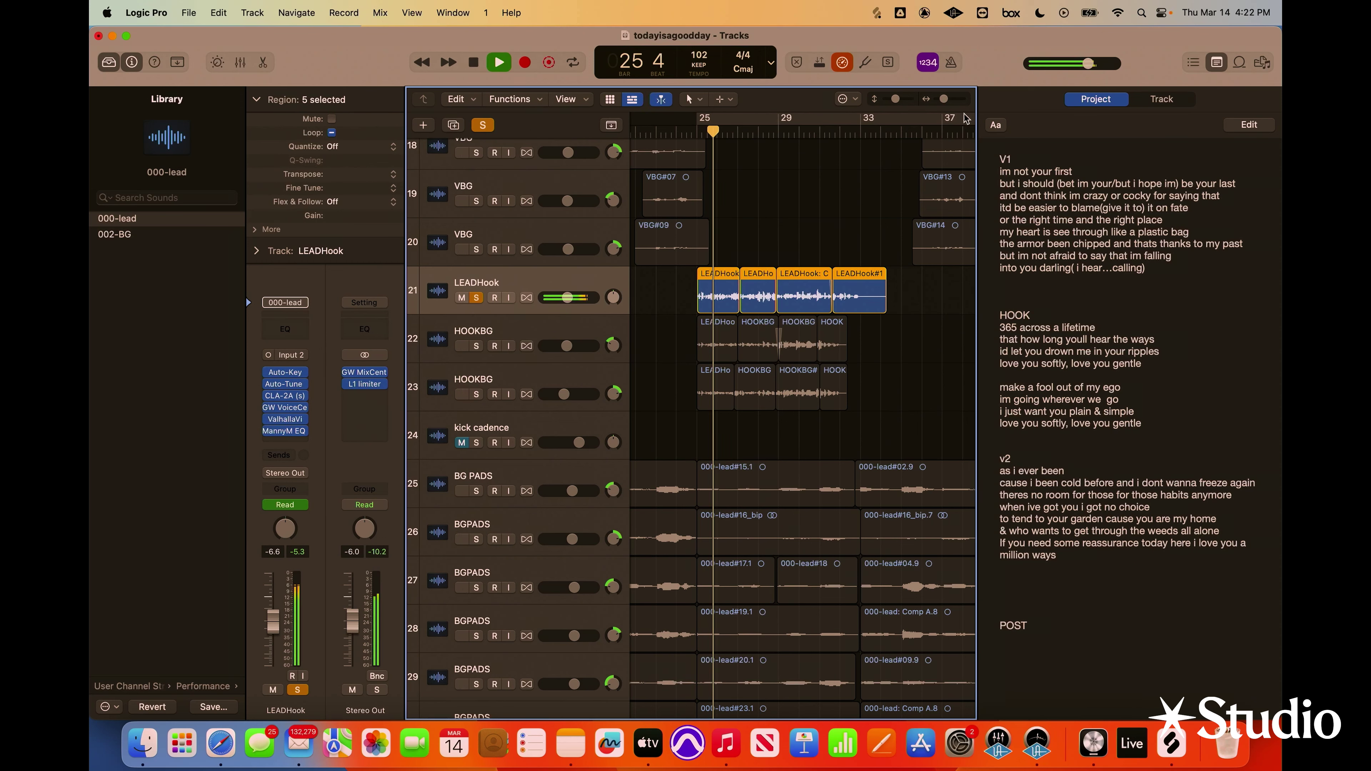
left_click_drag(944, 99, 953, 99)
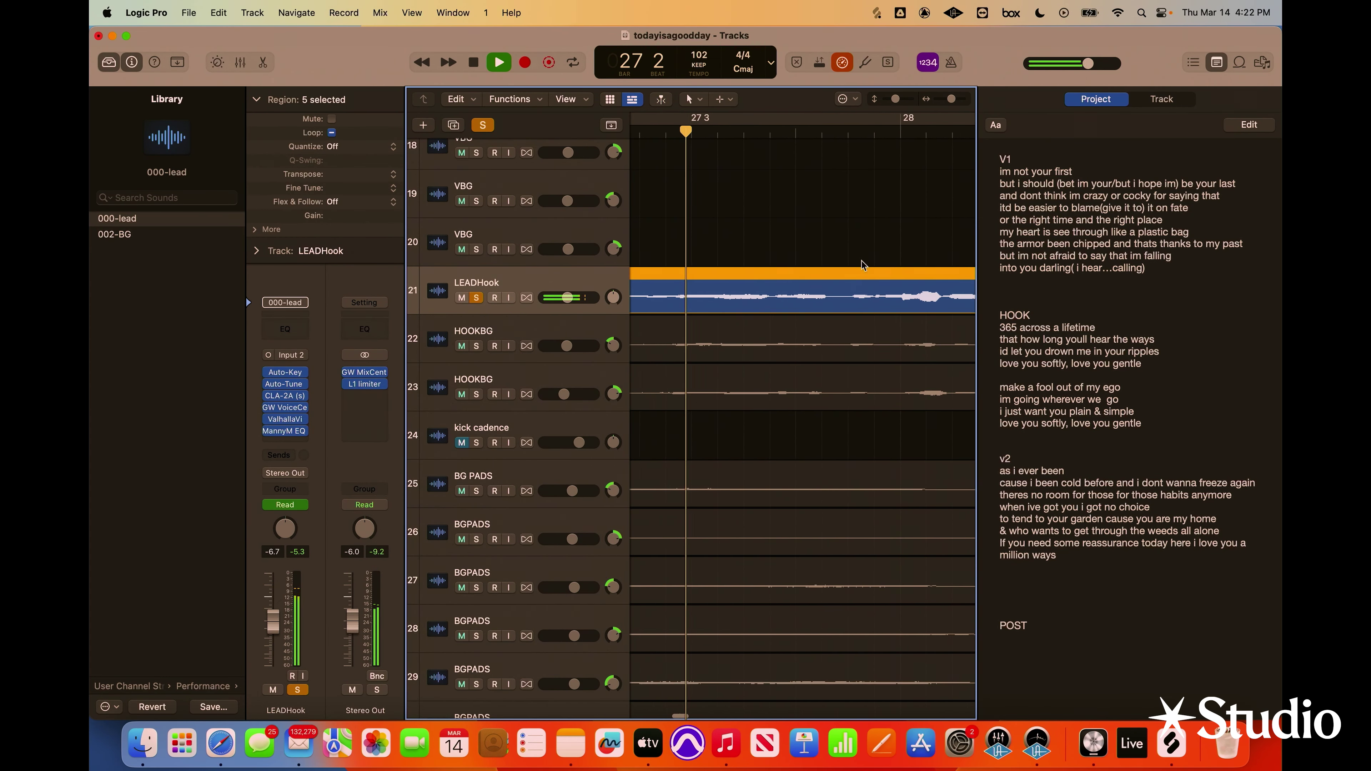
scroll(861, 262, "up", 2)
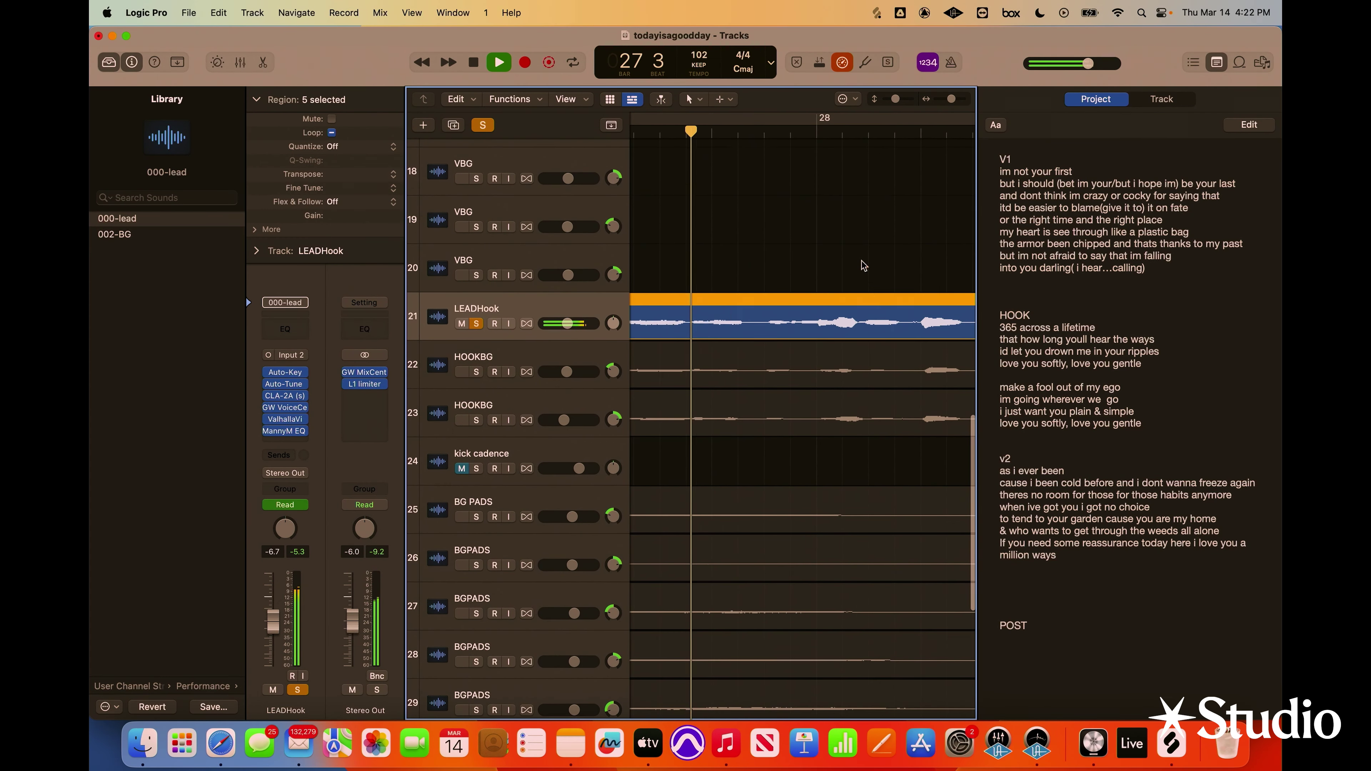
Open the LEADHook Comp A region in the audio editor and replay the soloed vocal from bar 27 past bar 28
key("space")
double_click(808, 305)
left_click_drag(951, 98, 950, 102)
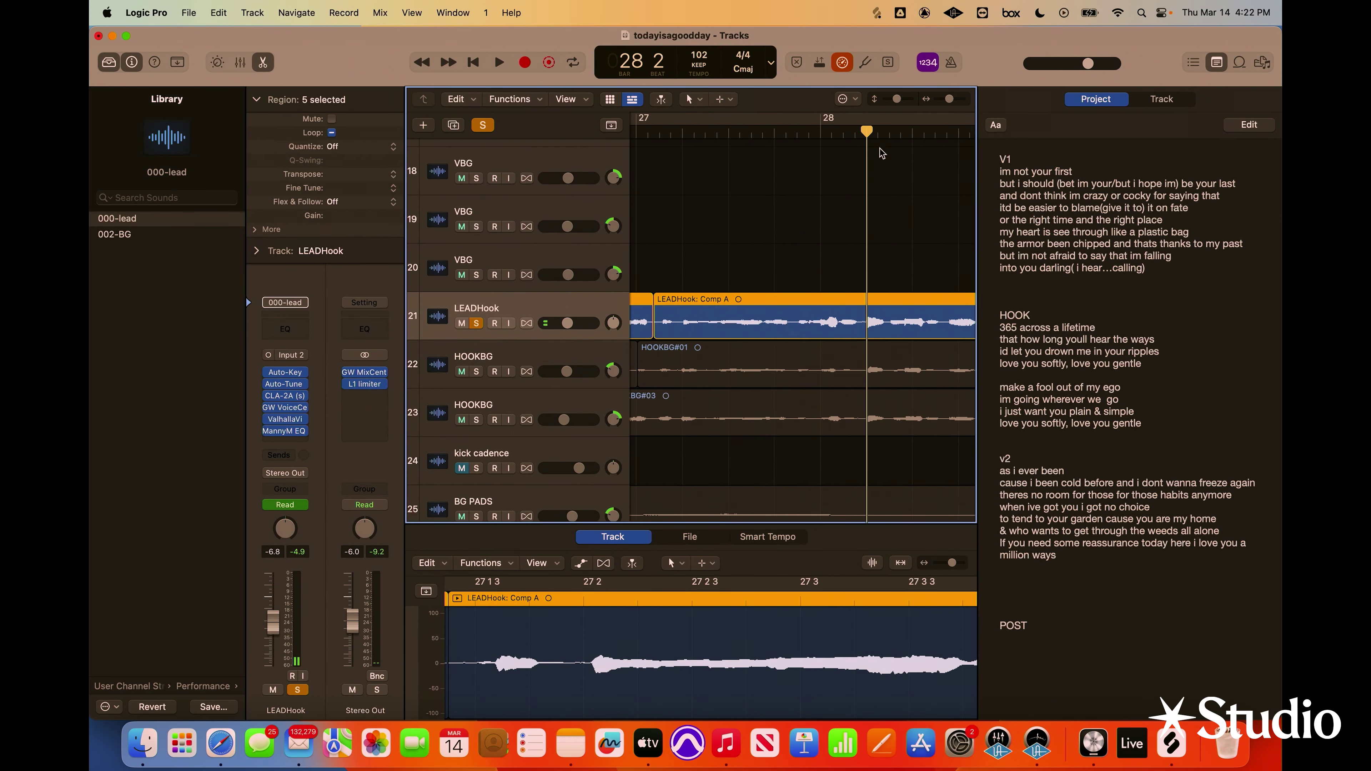
left_click_drag(877, 132, 871, 131)
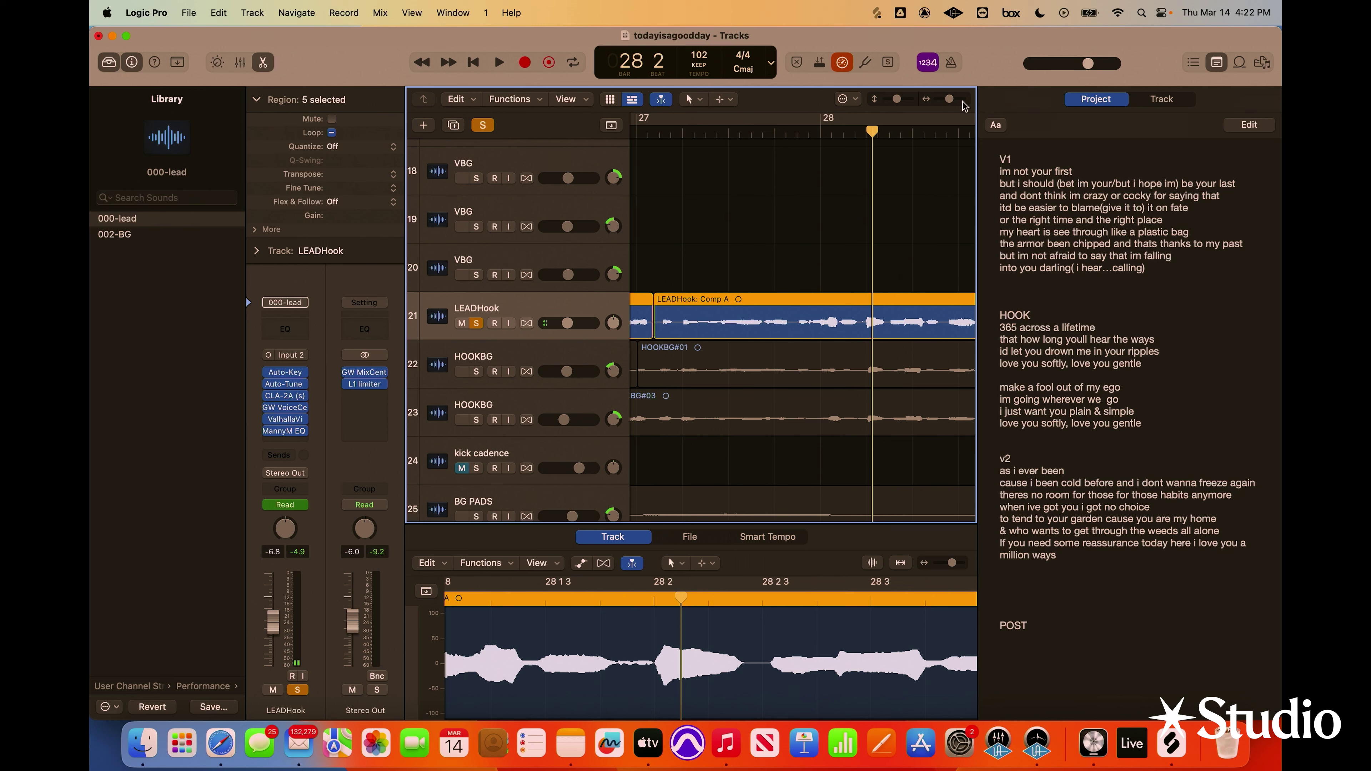
key("space")
left_click(689, 132)
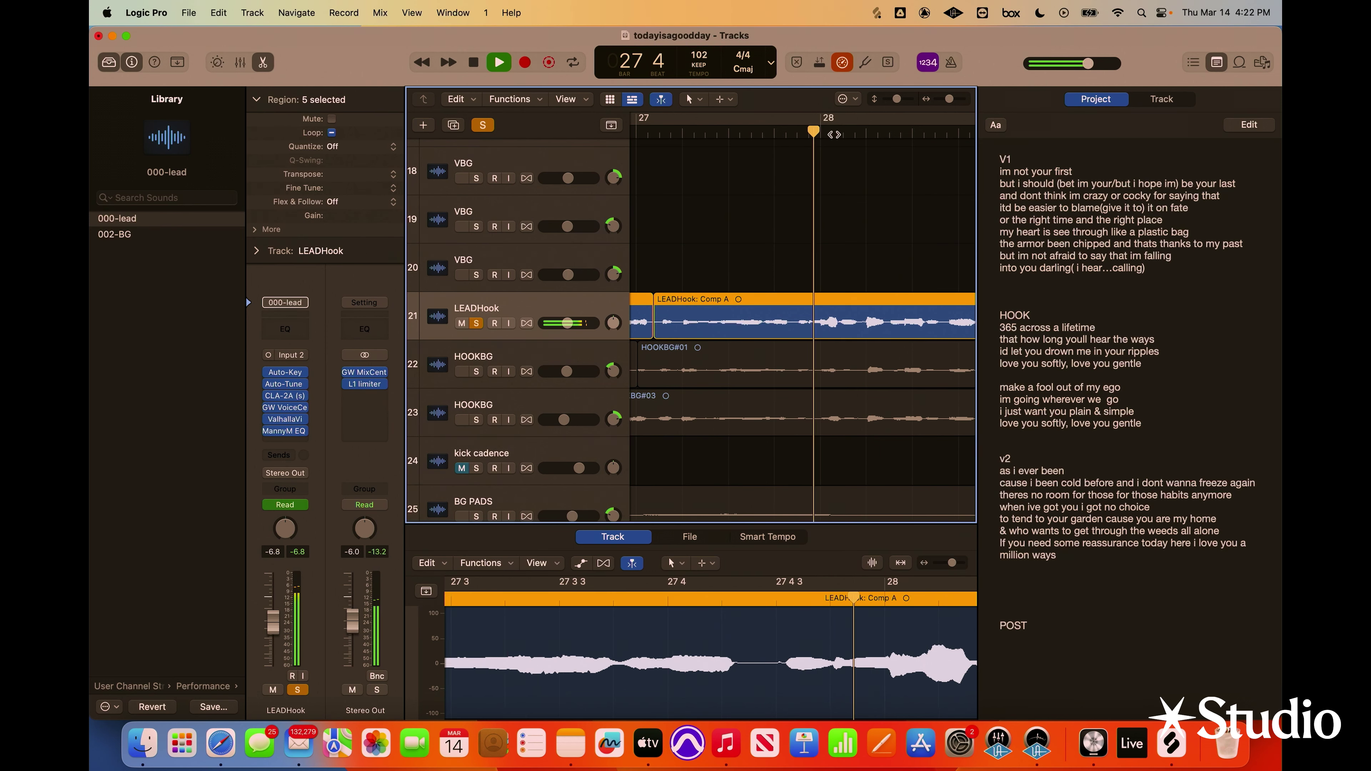
key("space")
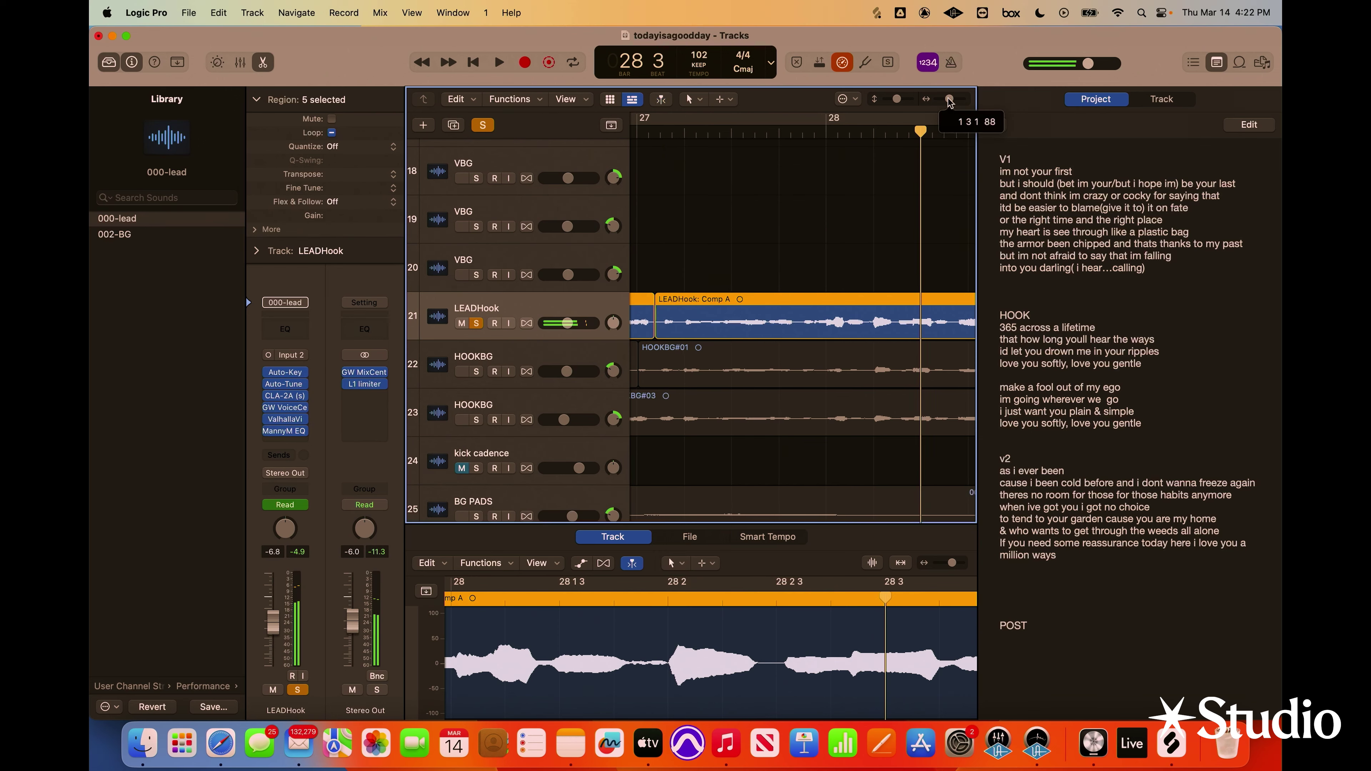
Unsolo the LEADHook track and place the playhead just before bar 28 in the hook
left_click_drag(948, 100, 944, 99)
left_click(475, 328)
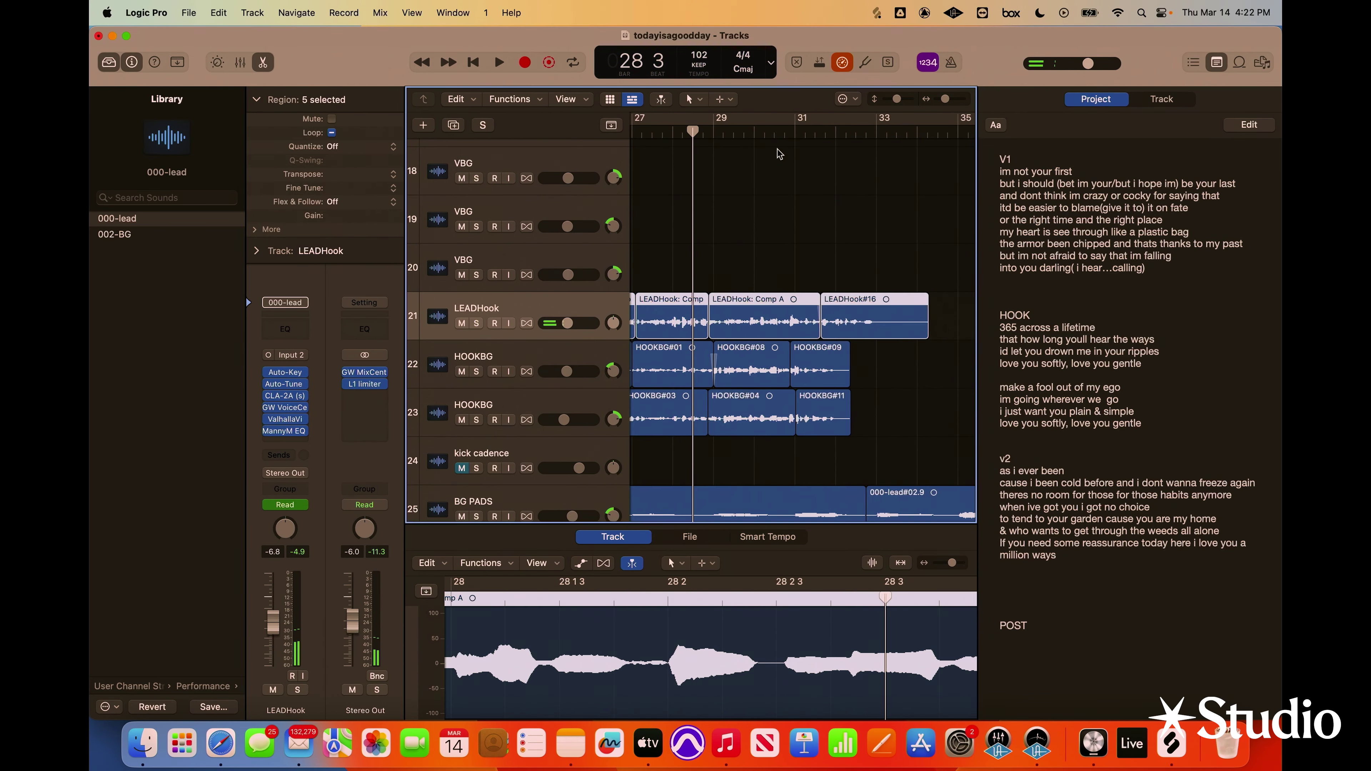
left_click(663, 141)
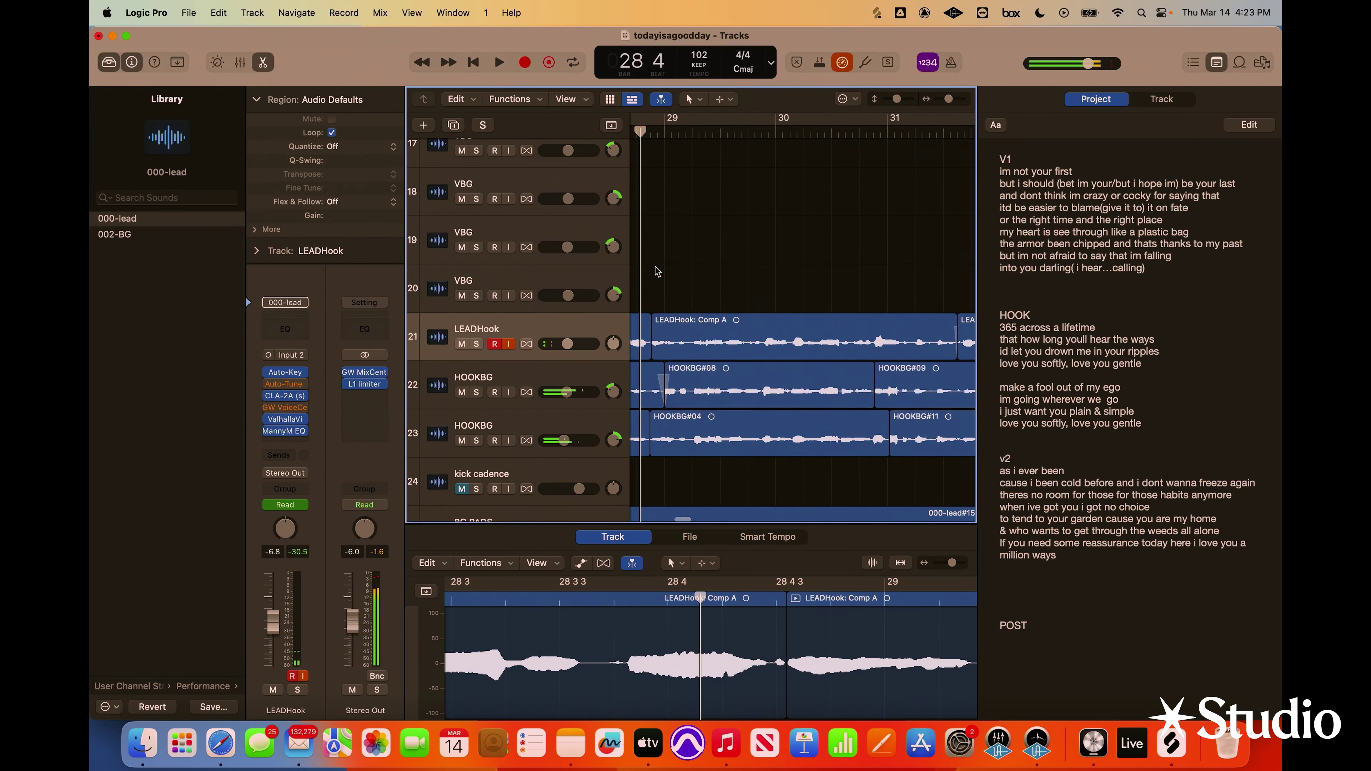
Solo the two HOOKBG tracks, listen to their hook vocals from about bar 28 to bar 30, and unsolo them
scroll(656, 271, "left", 5)
left_click(476, 392)
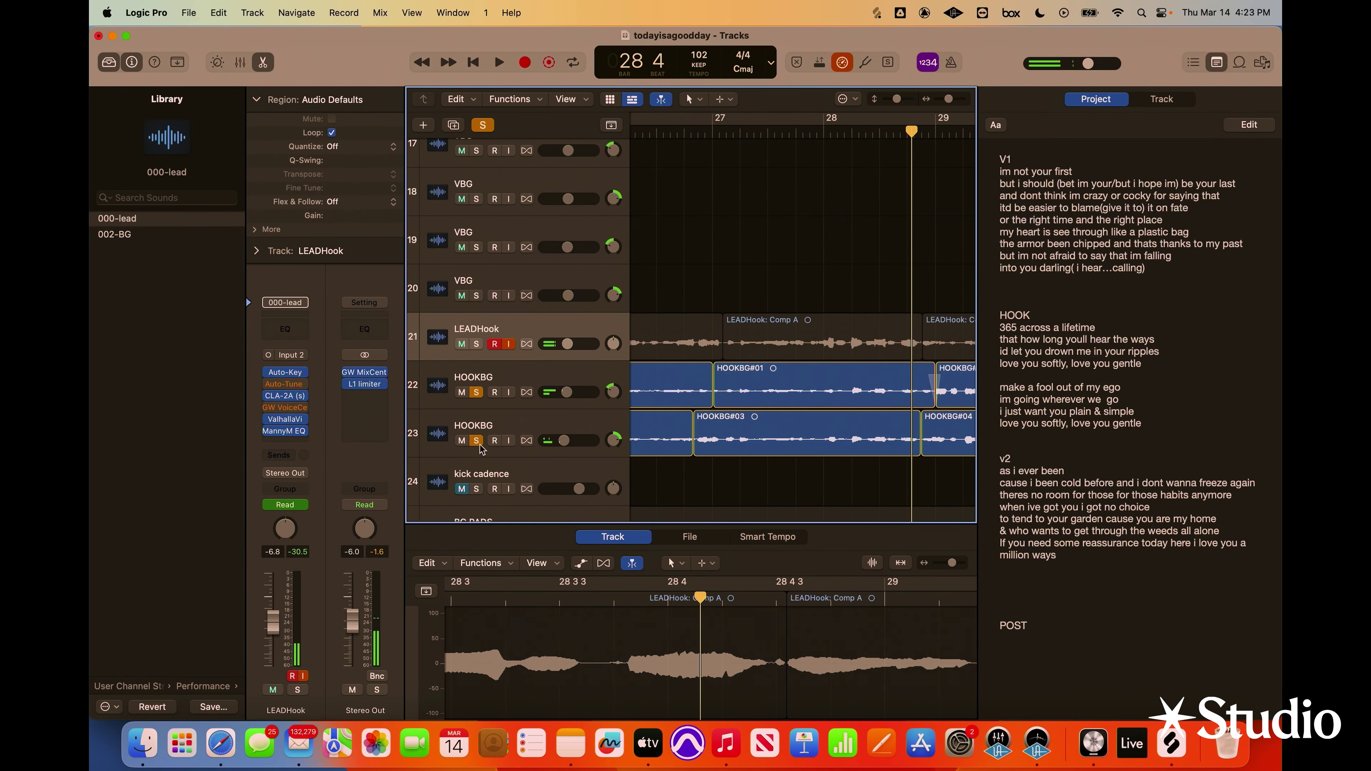
left_click(801, 132)
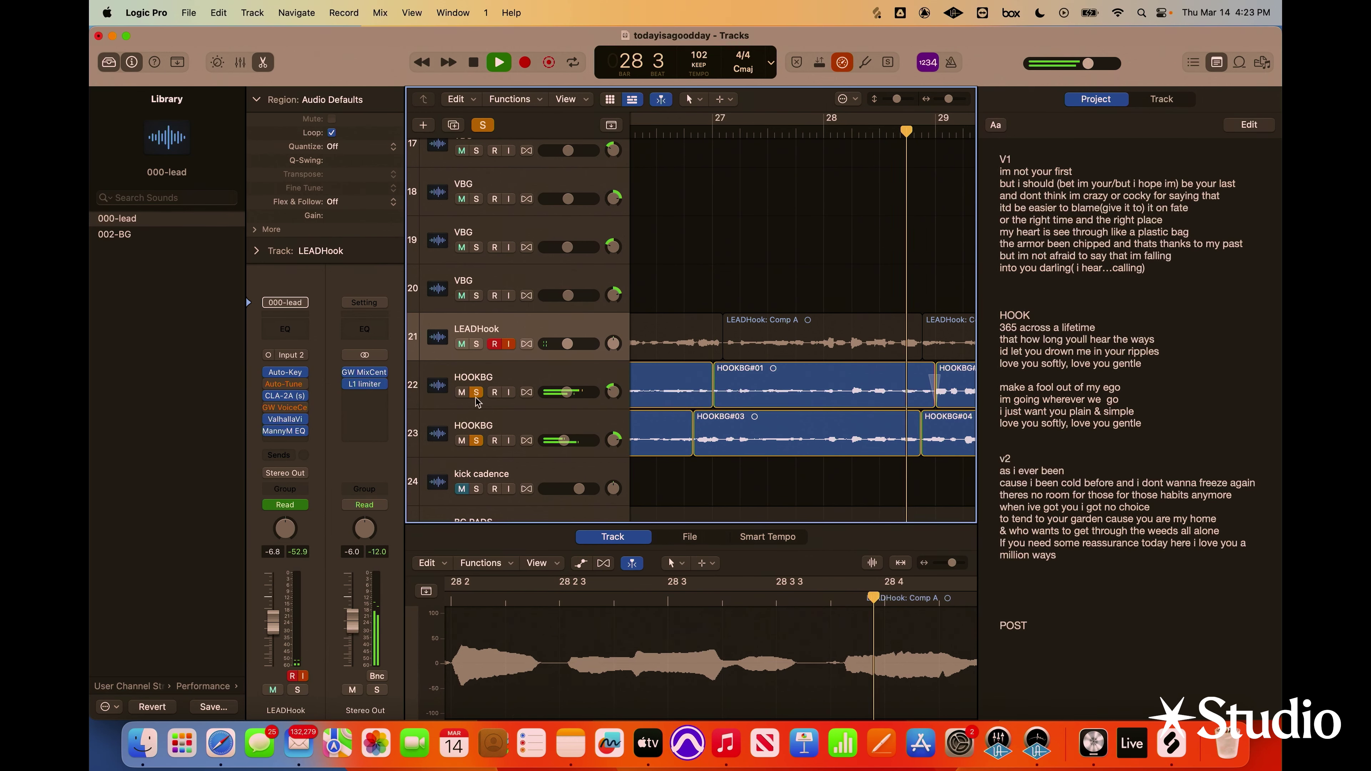
scroll(593, 344, "left", 5)
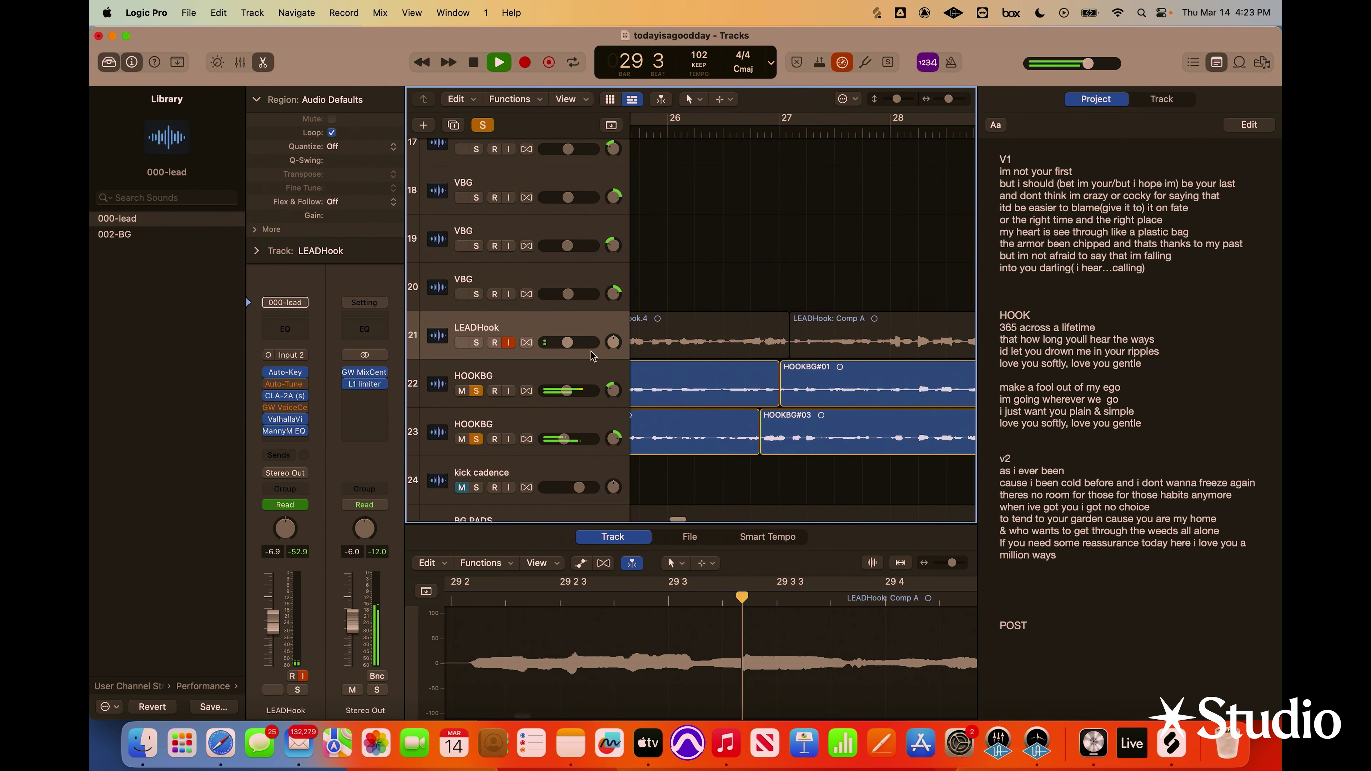
key("space")
left_click(475, 390)
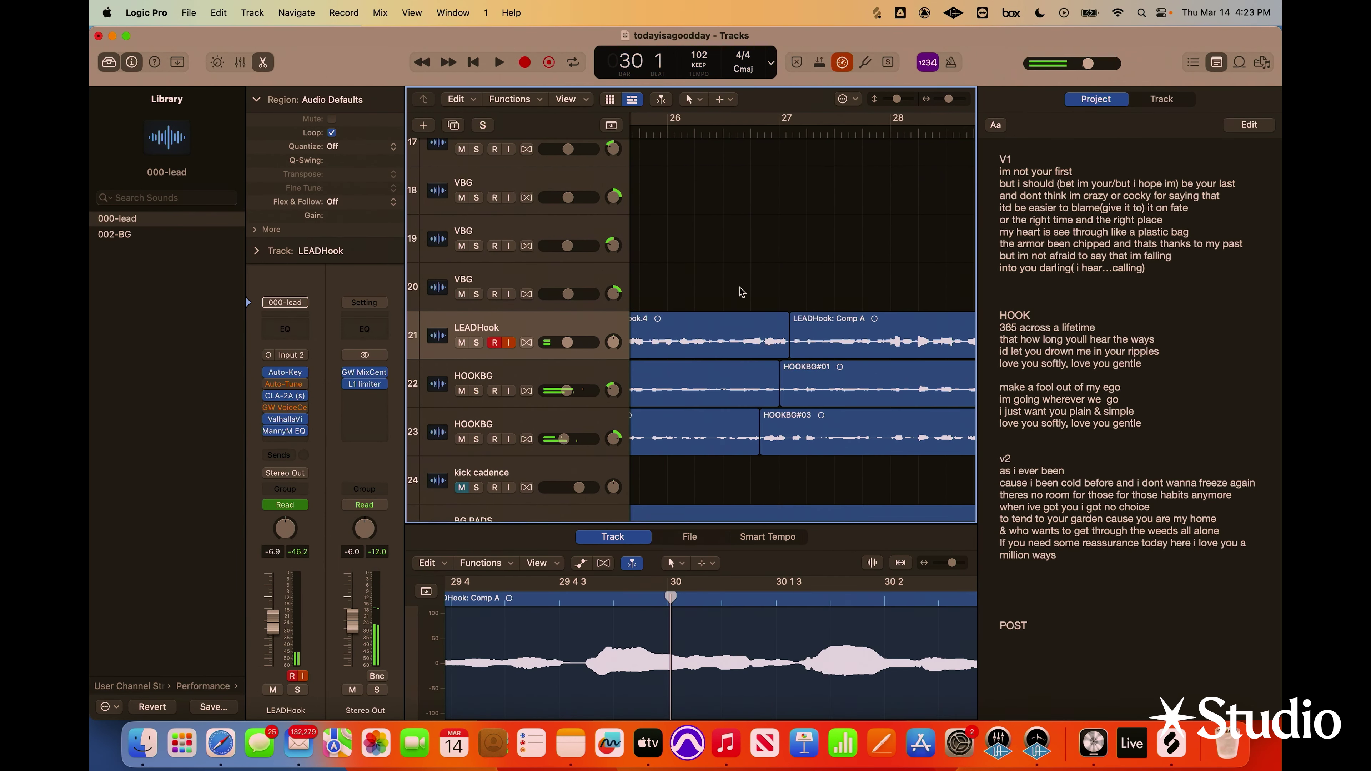
Replay the hook with all vocals together, starting from around bar 28 and again from around bar 27
scroll(740, 291, "right", 3)
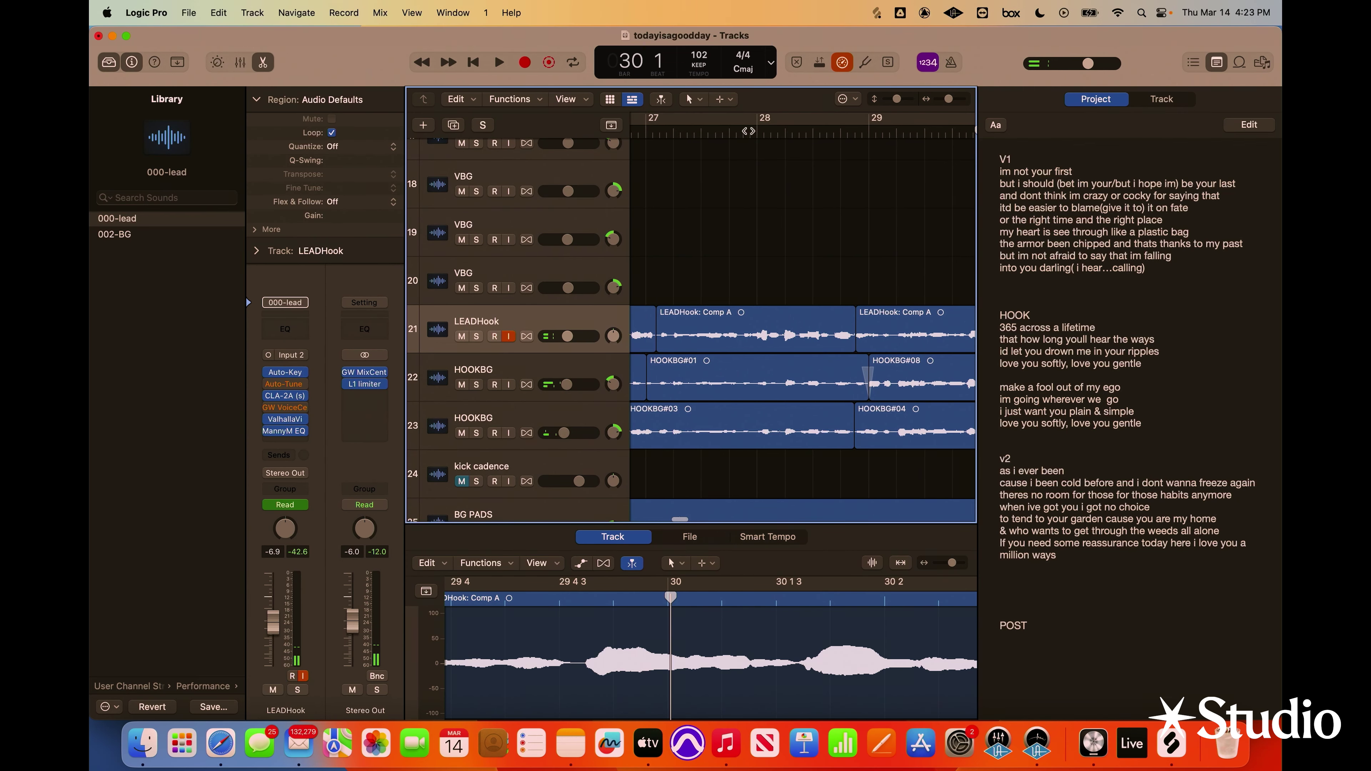
left_click(749, 130)
key("space")
key("space")
left_click(669, 133)
key("space")
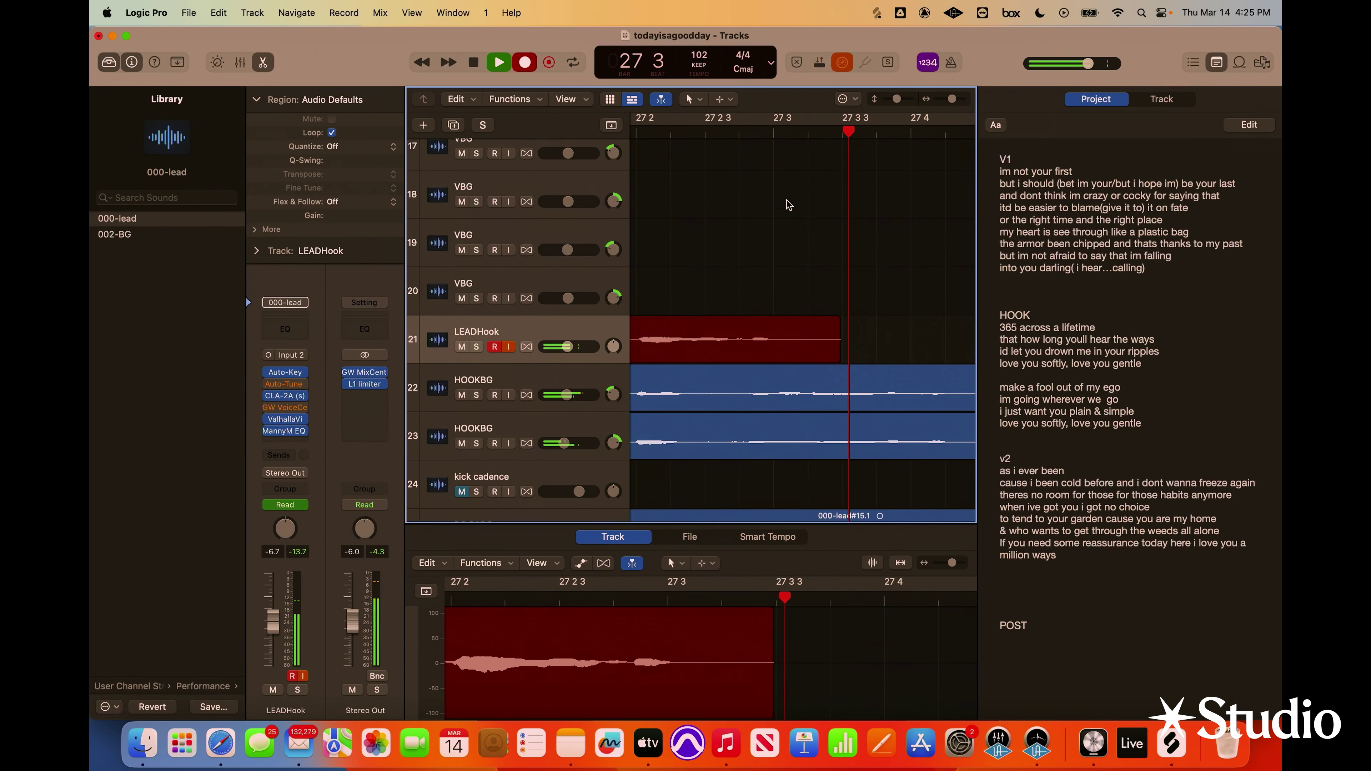
Stop the LEADHook recording in bar 27 and undo the take
key("space")
scroll(854, 140, "left", 4)
left_click_drag(948, 101, 944, 101)
scroll(839, 181, "down", 2)
key("super+z")
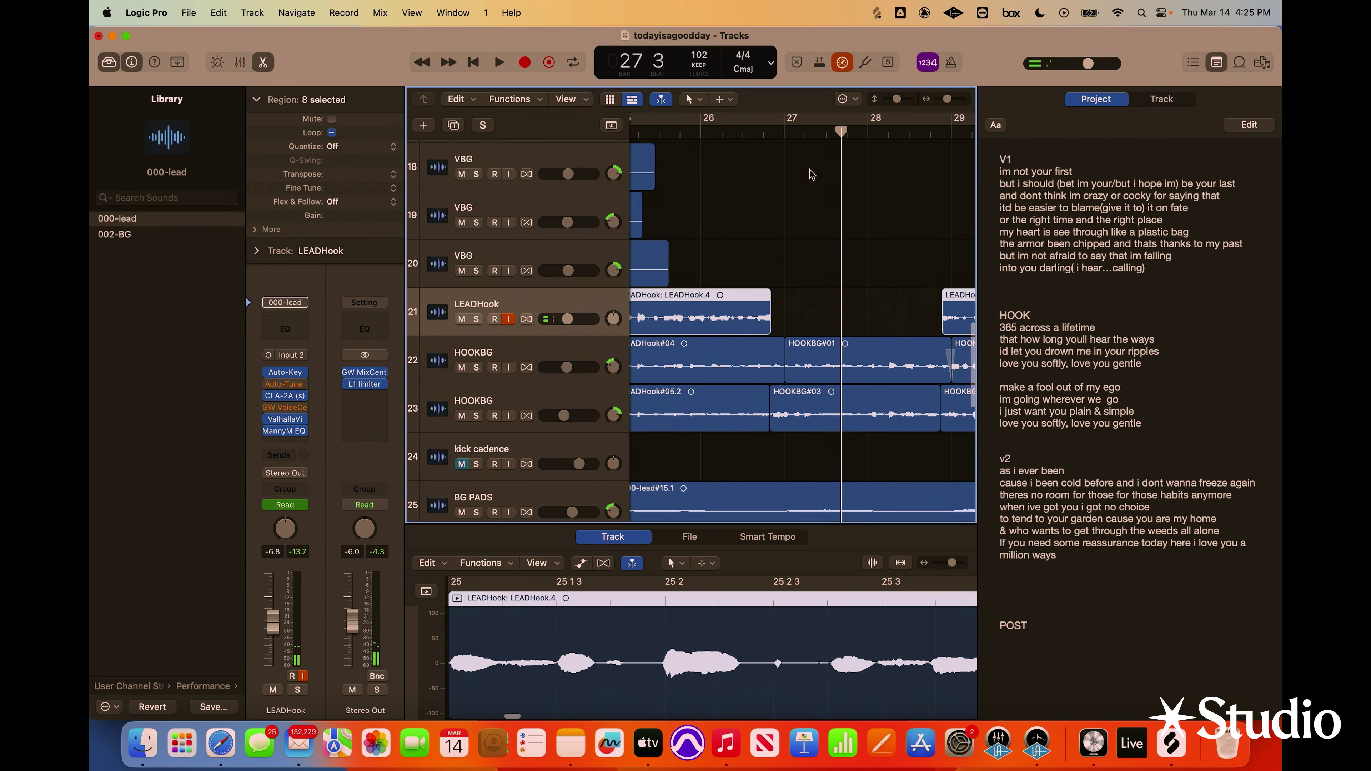
Record a replacement LEADHook line from just before bar 27 to bar 28, starting playback from about bar 26, and replay it
left_click(728, 134)
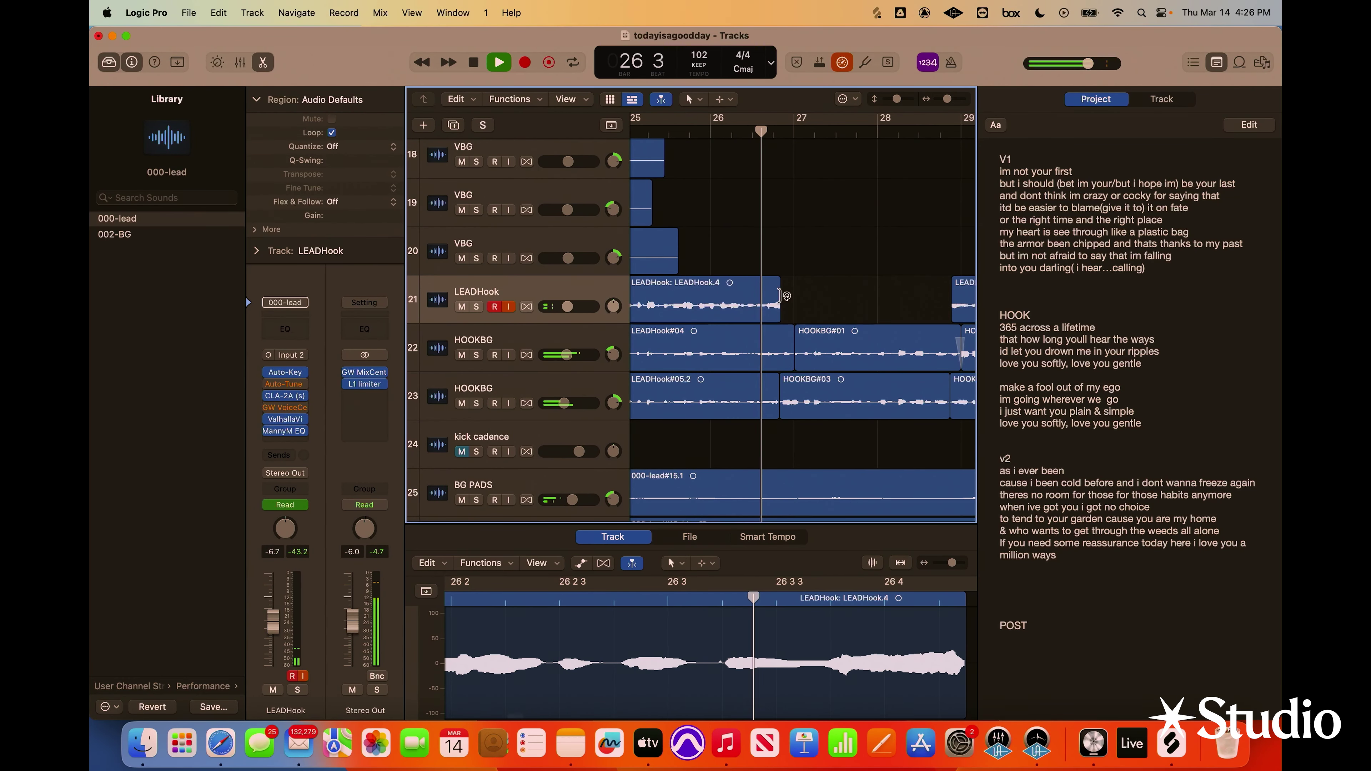
key("space")
left_click(716, 135)
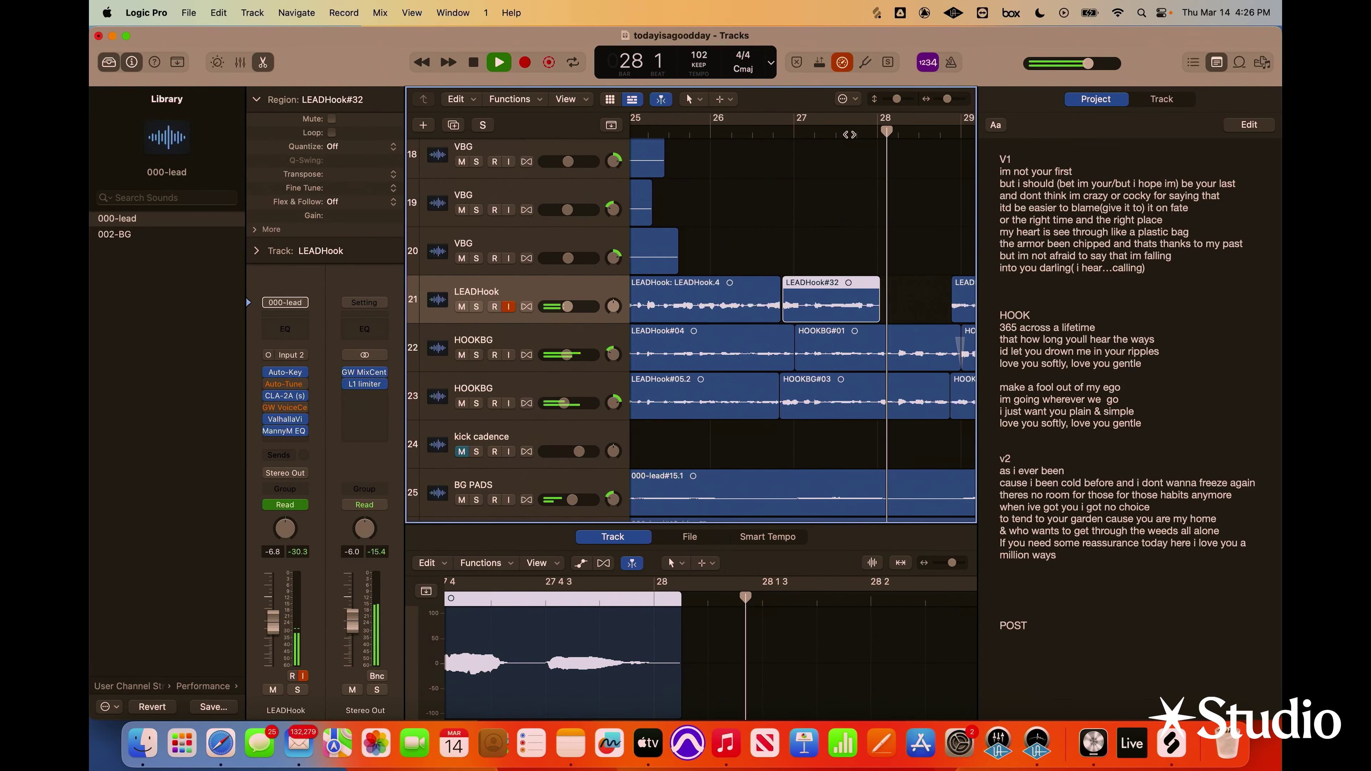
left_click(829, 135)
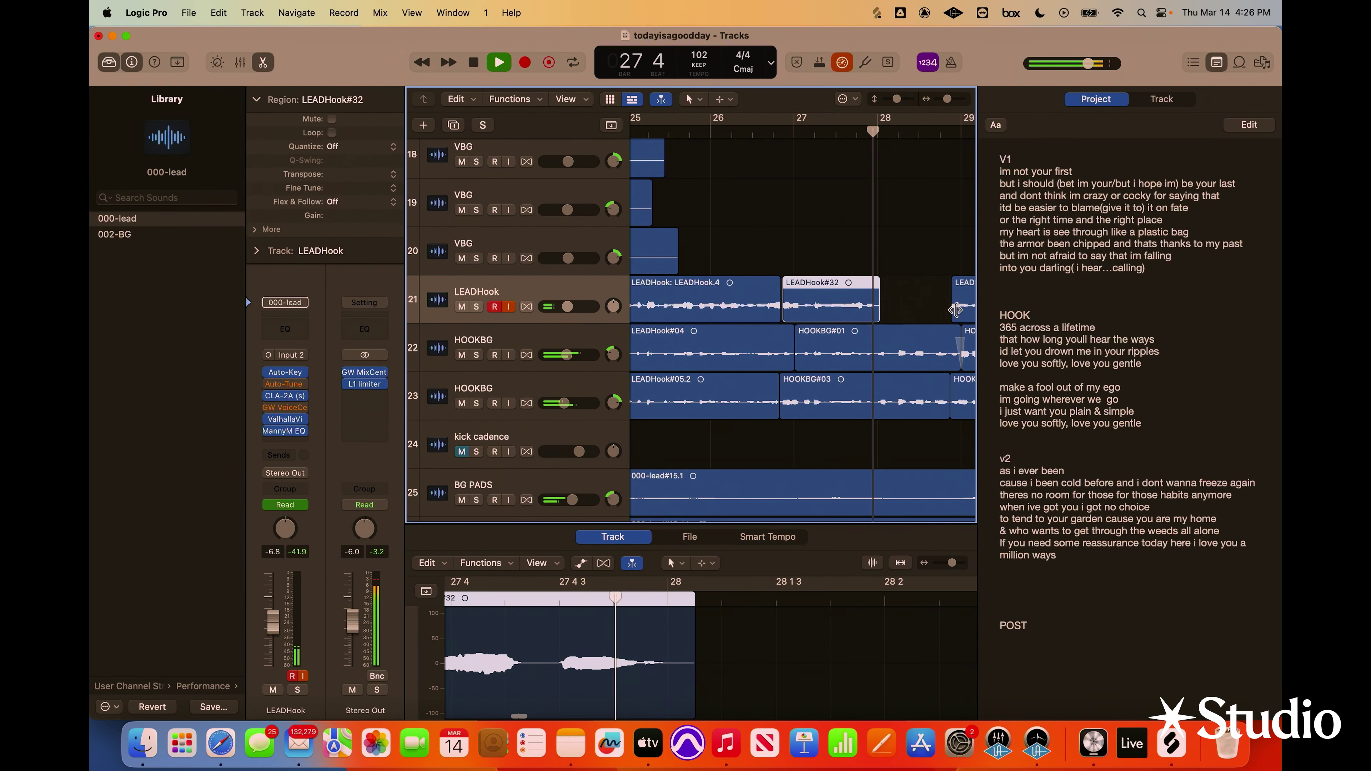
Try extending the start of the LEADHook Comp A region back to about bar 28, and trim it back near bar 29
left_click_drag(955, 307, 880, 320)
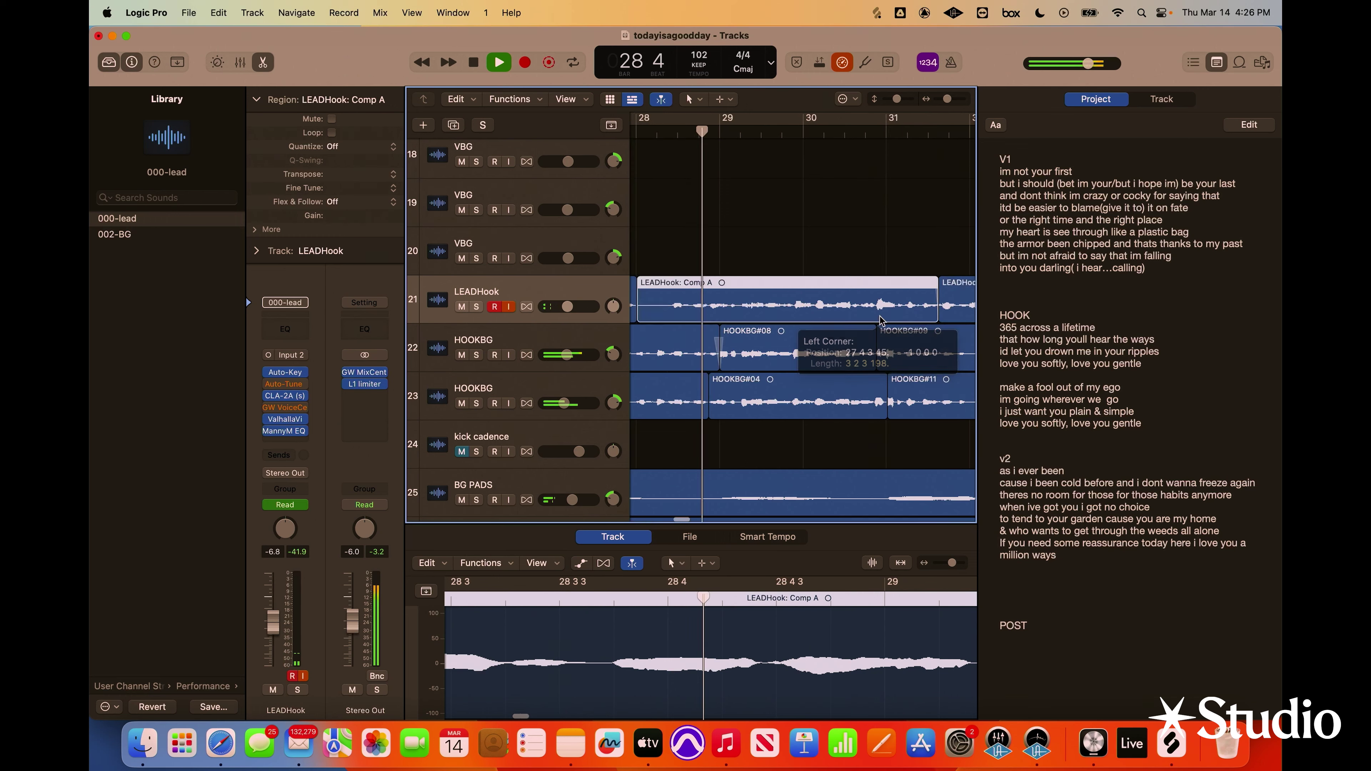
left_click(817, 124)
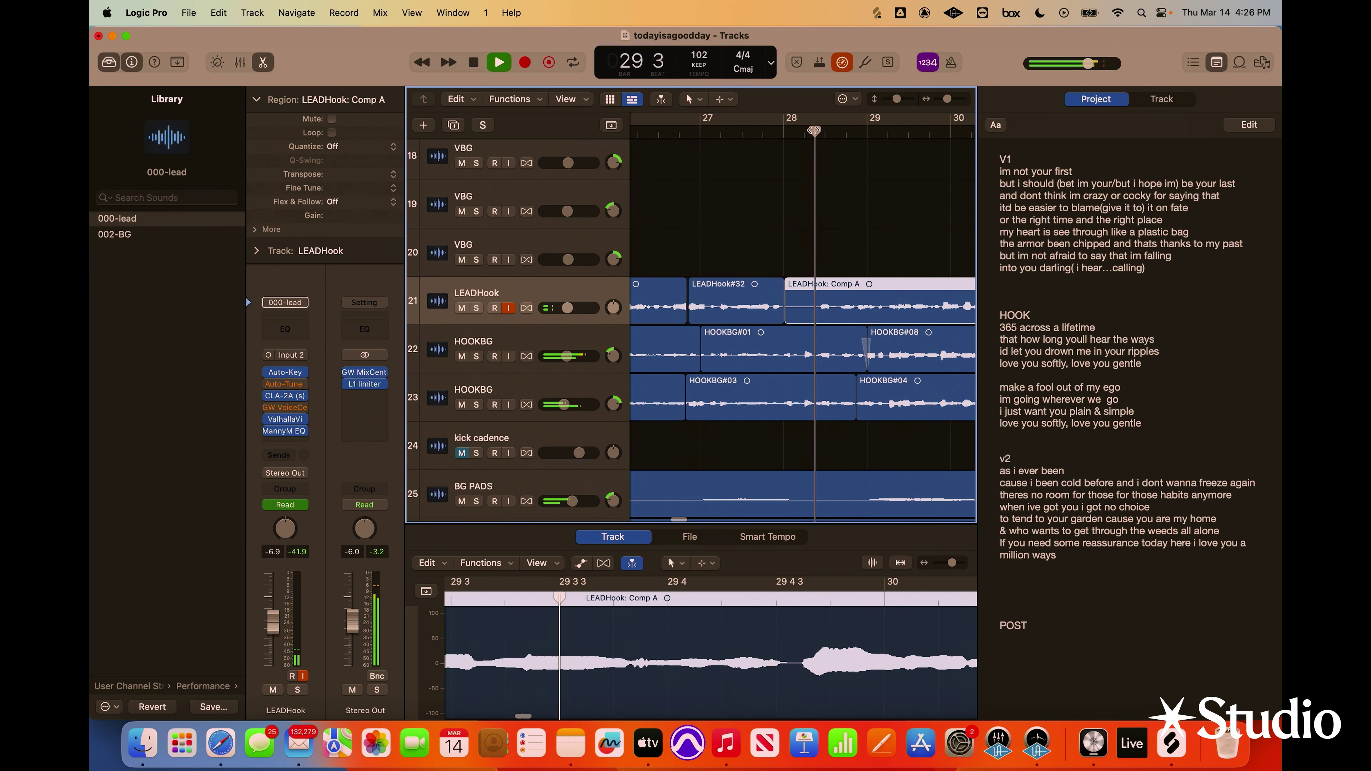
left_click_drag(787, 317, 860, 317)
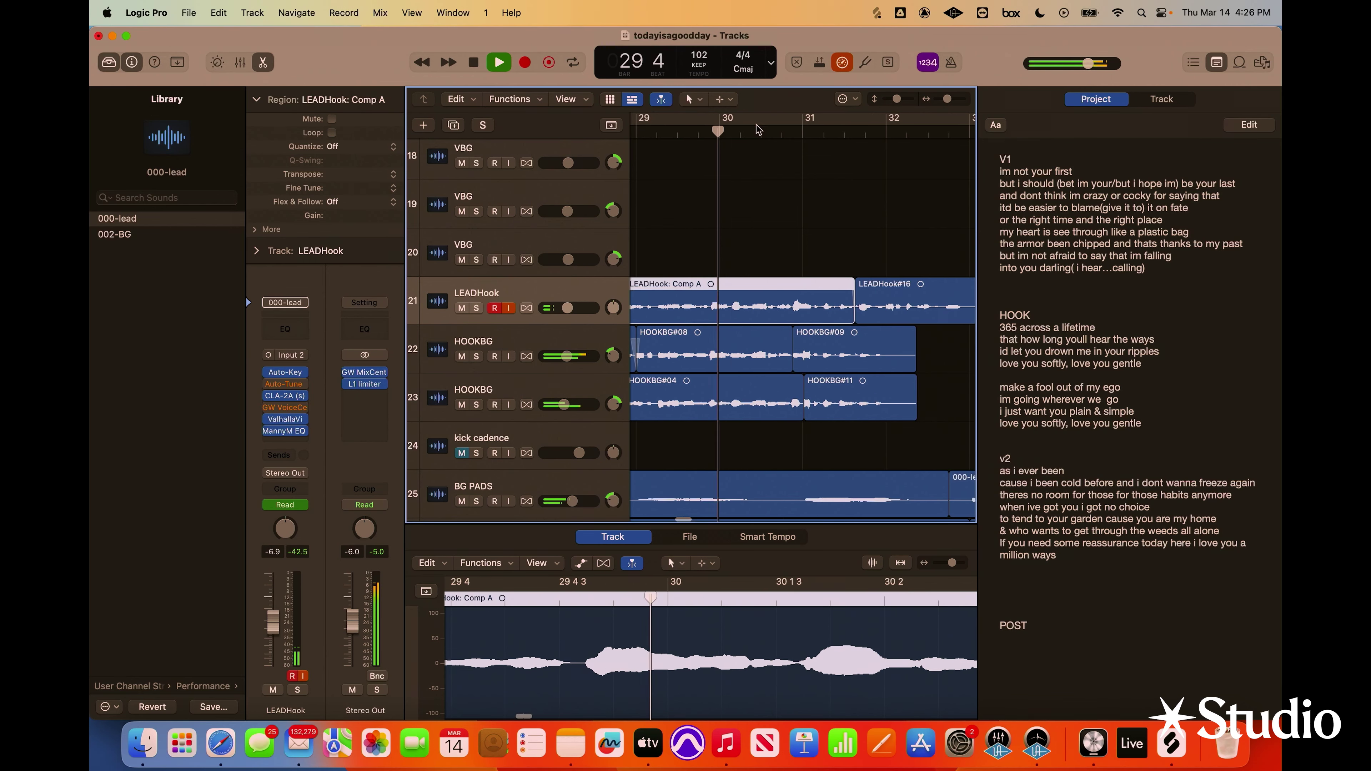
Replay the phrase around bar 29 and trim the start of the LEADHook Comp A region to about beat 2 of bar 29
scroll(796, 183, "left", 5)
left_click(885, 133)
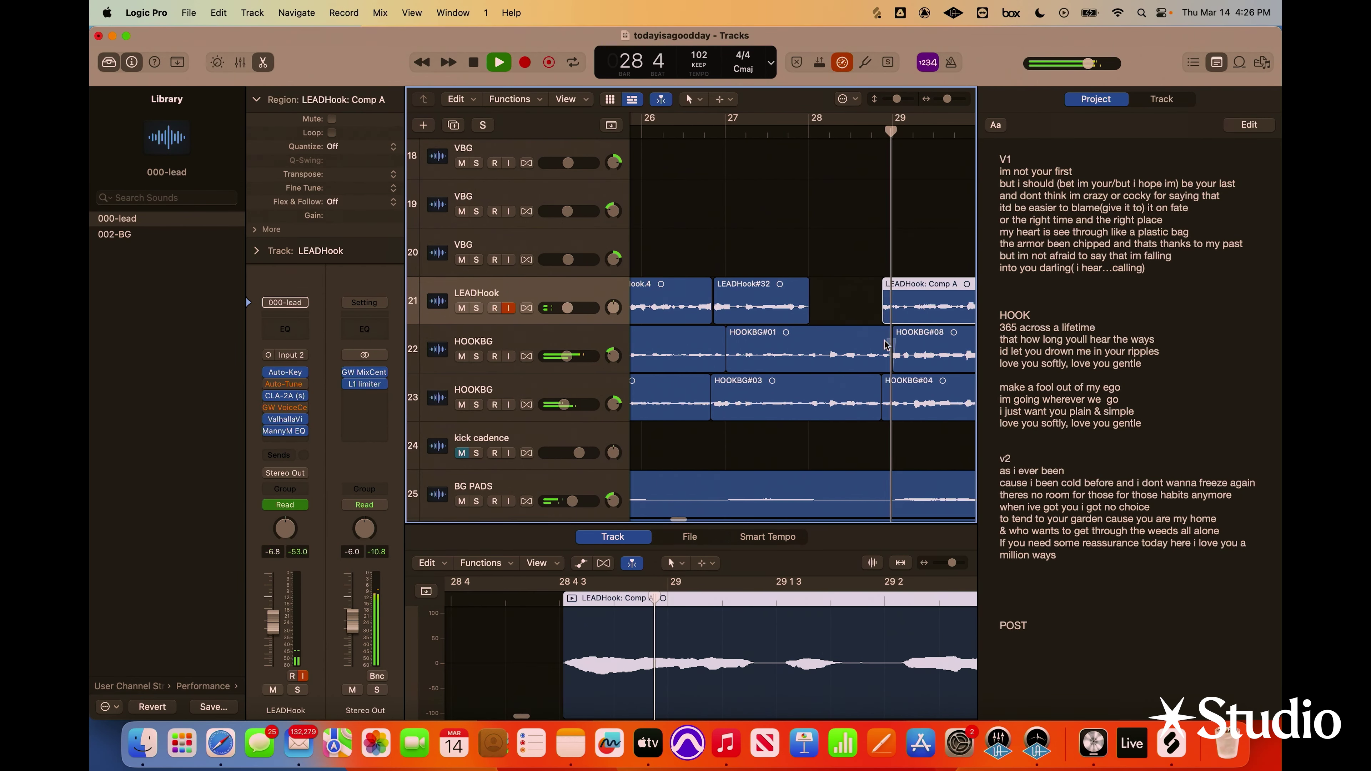
left_click_drag(884, 307, 914, 307)
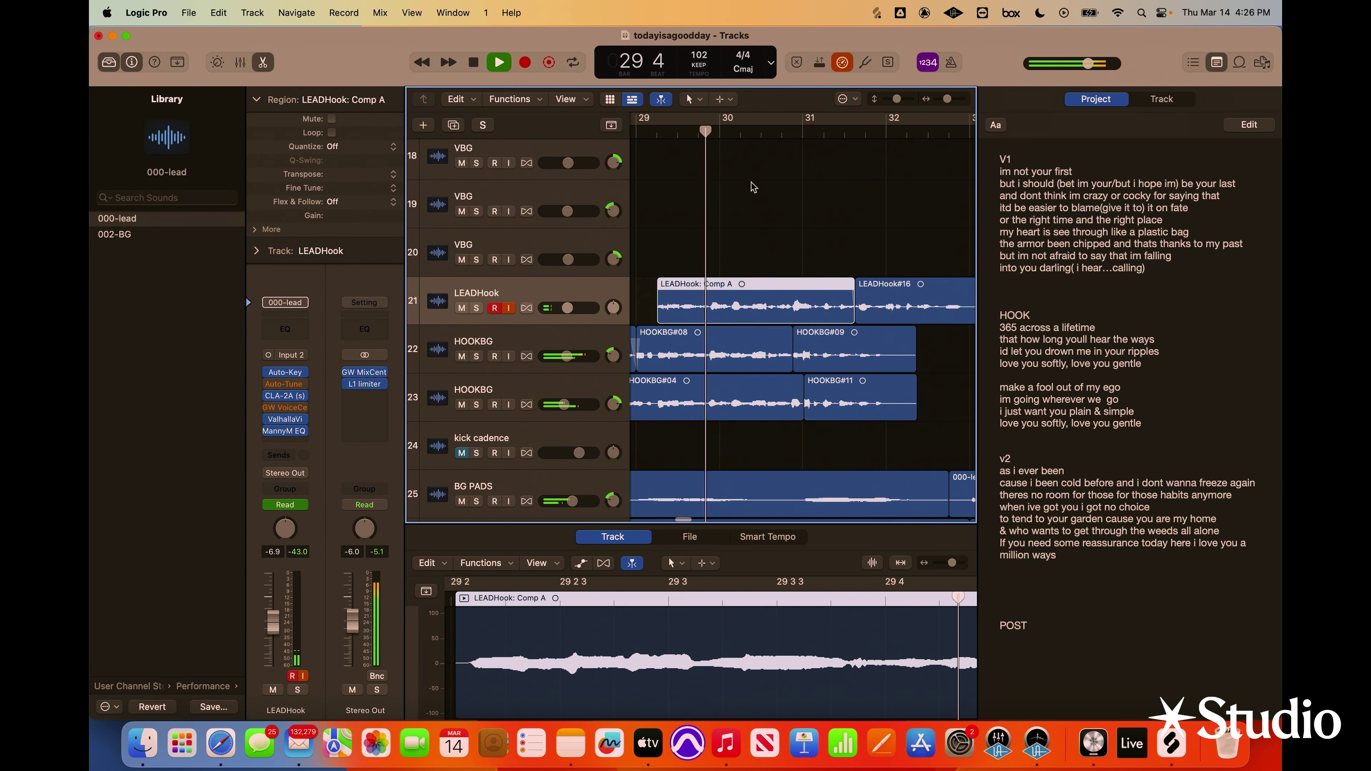
key("space")
Record another LEADHook line from bar 28 with a lead-in from bar 27, and trim its end to bar 29
scroll(664, 199, "left", 5)
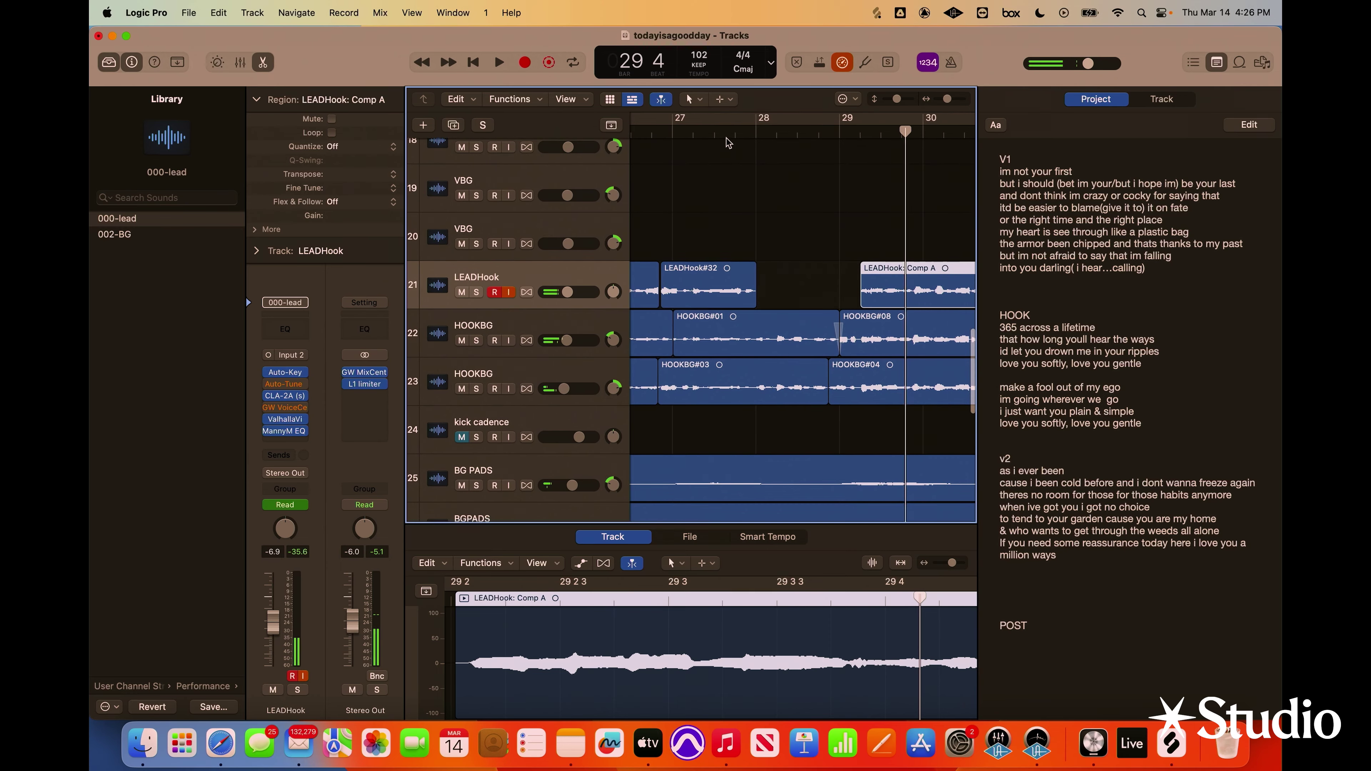
left_click(719, 133)
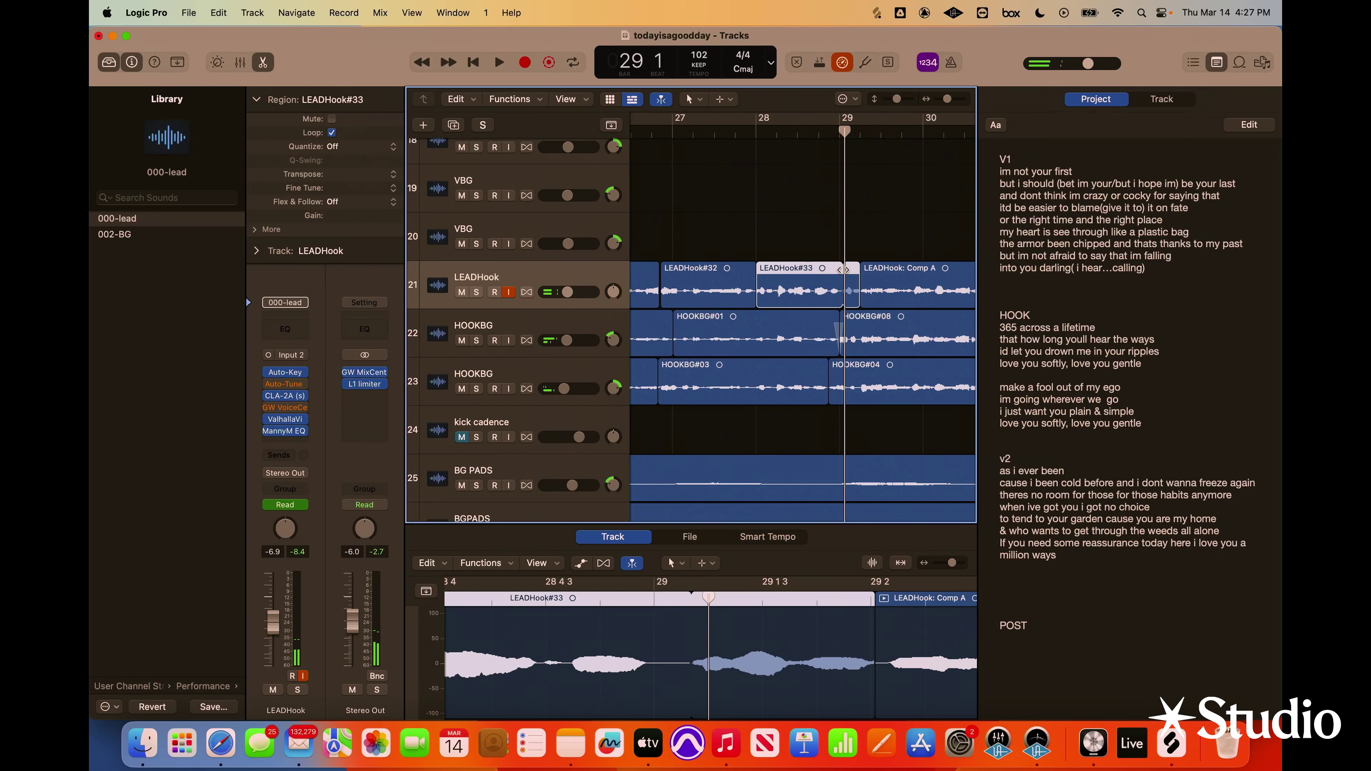
left_click_drag(847, 272, 825, 277)
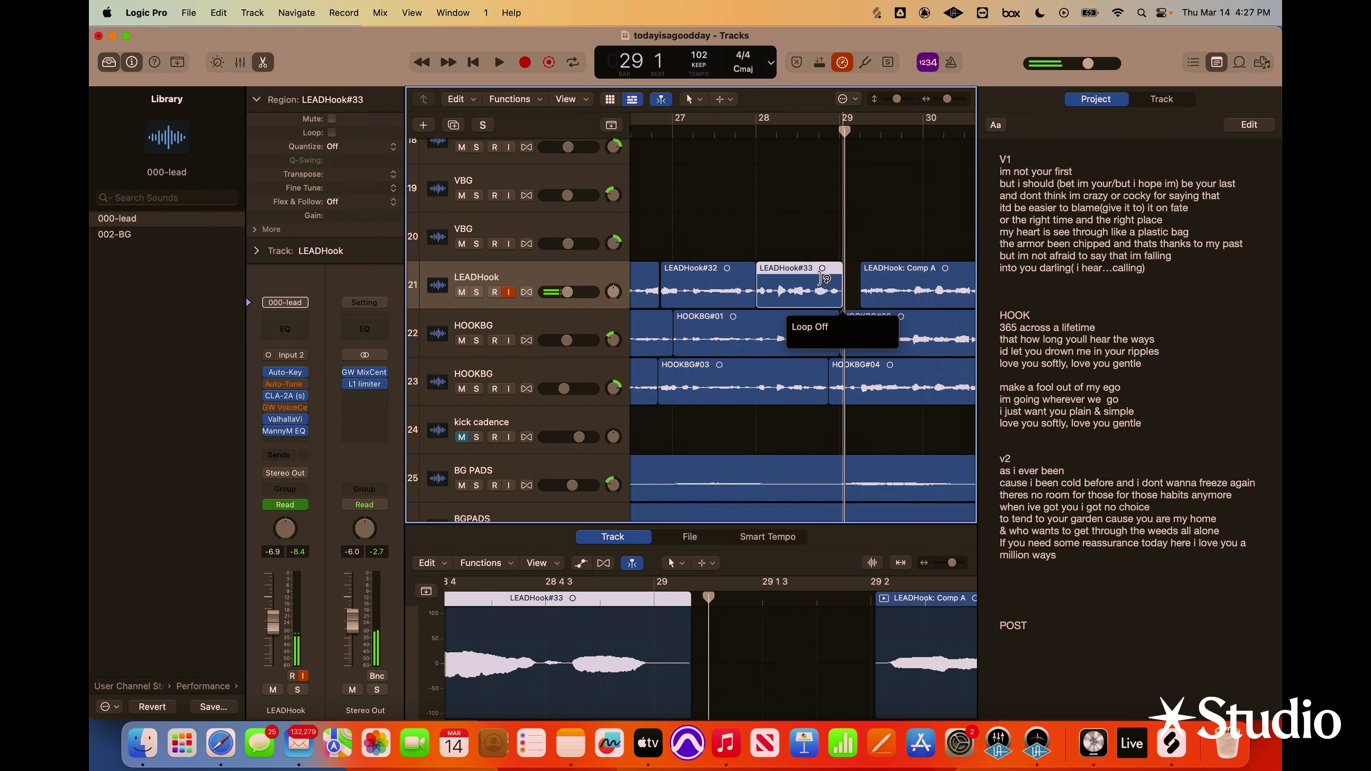
Extend the start of the LEADHook Comp A region back one beat to bar 29 and replay the join
left_click(814, 129)
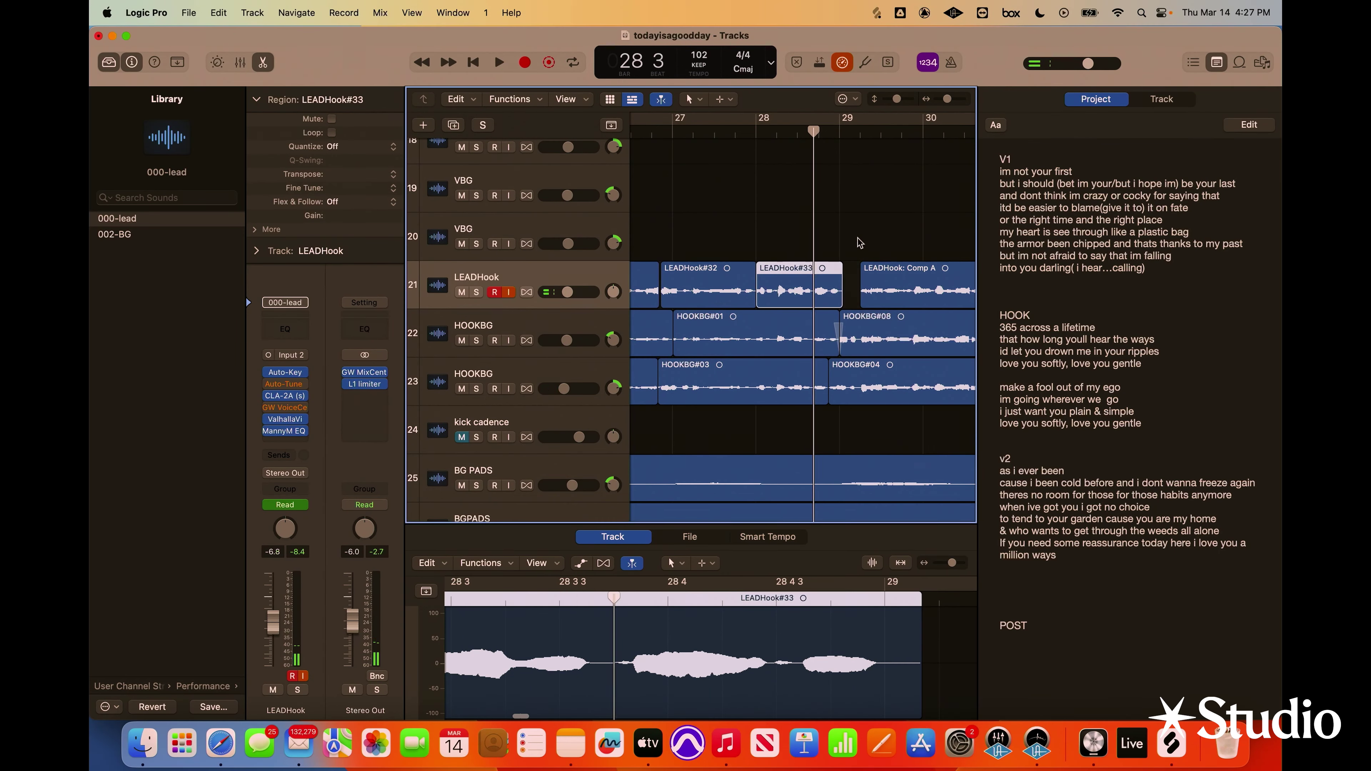
left_click_drag(860, 293, 840, 293)
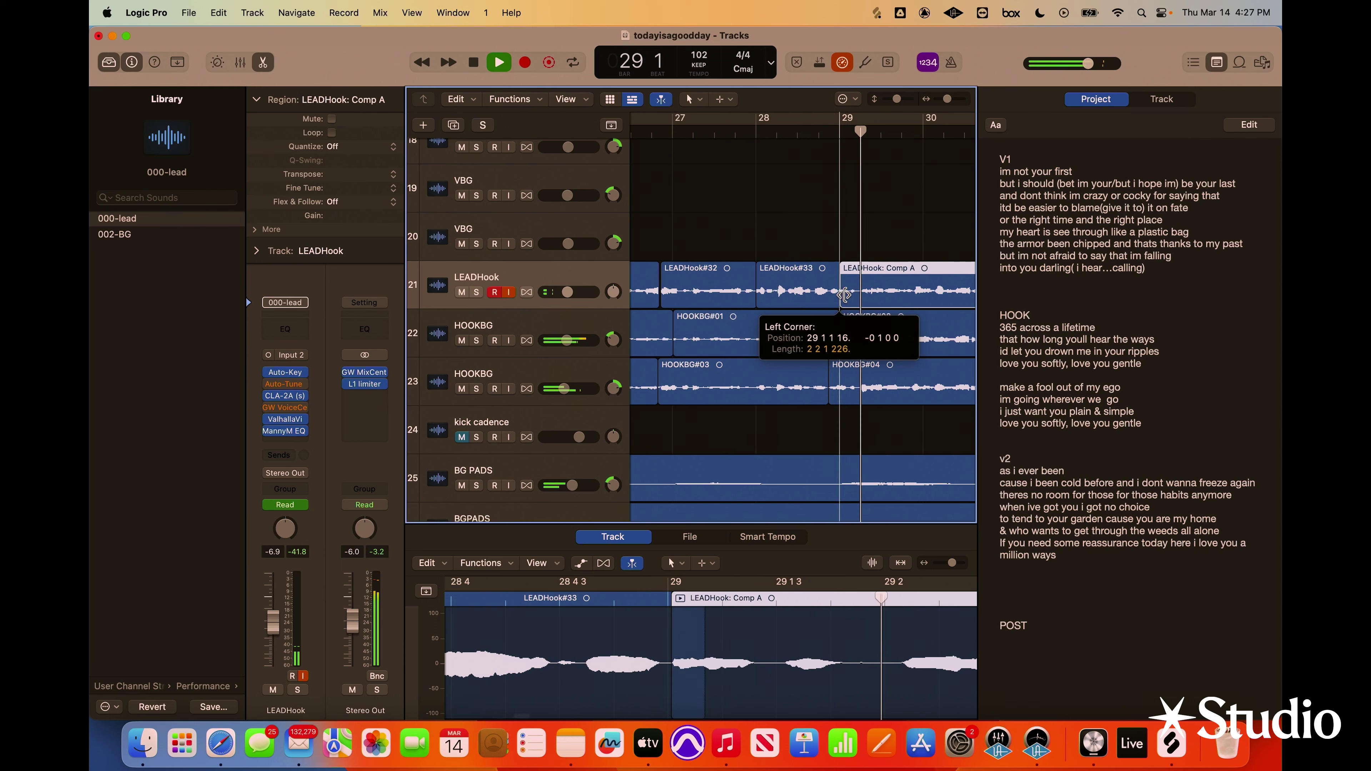
left_click(837, 133)
Adjust the start of the LEADHook#32 region just before bar 27, replay it, and crossfade it with the preceding region
scroll(746, 181, "left", 3)
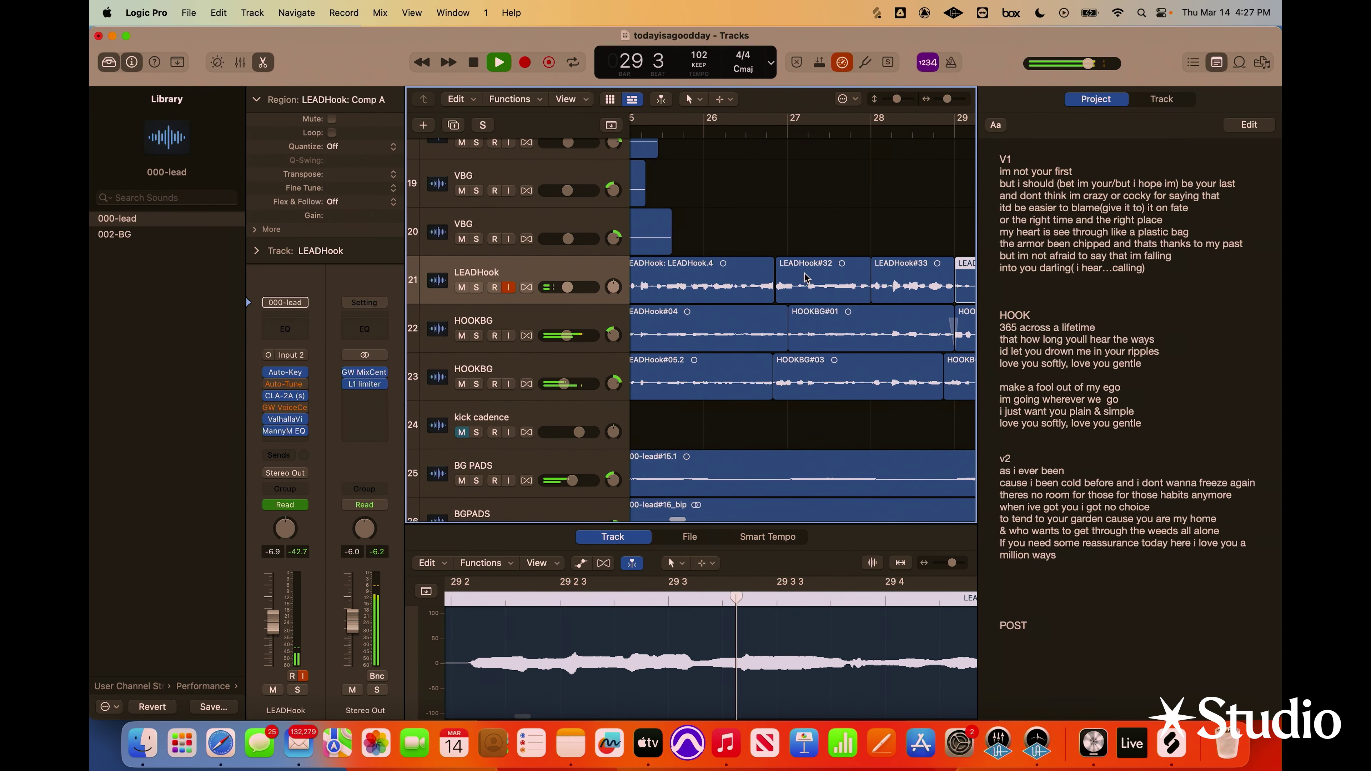
mouse_move(777, 288)
left_mouse_down()
mouse_move(782, 301)
mouse_move(771, 299)
left_mouse_up()
left_click_drag(946, 103, 950, 103)
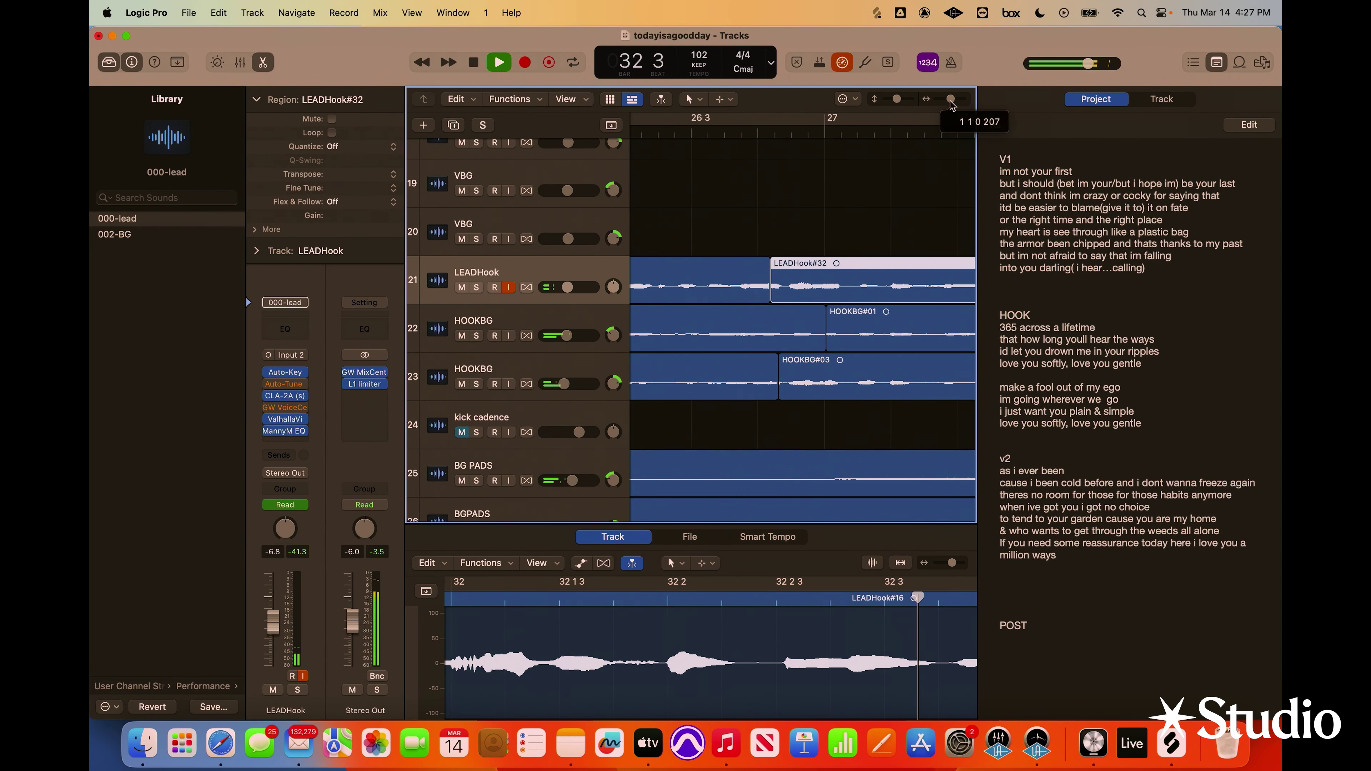
left_click(700, 131)
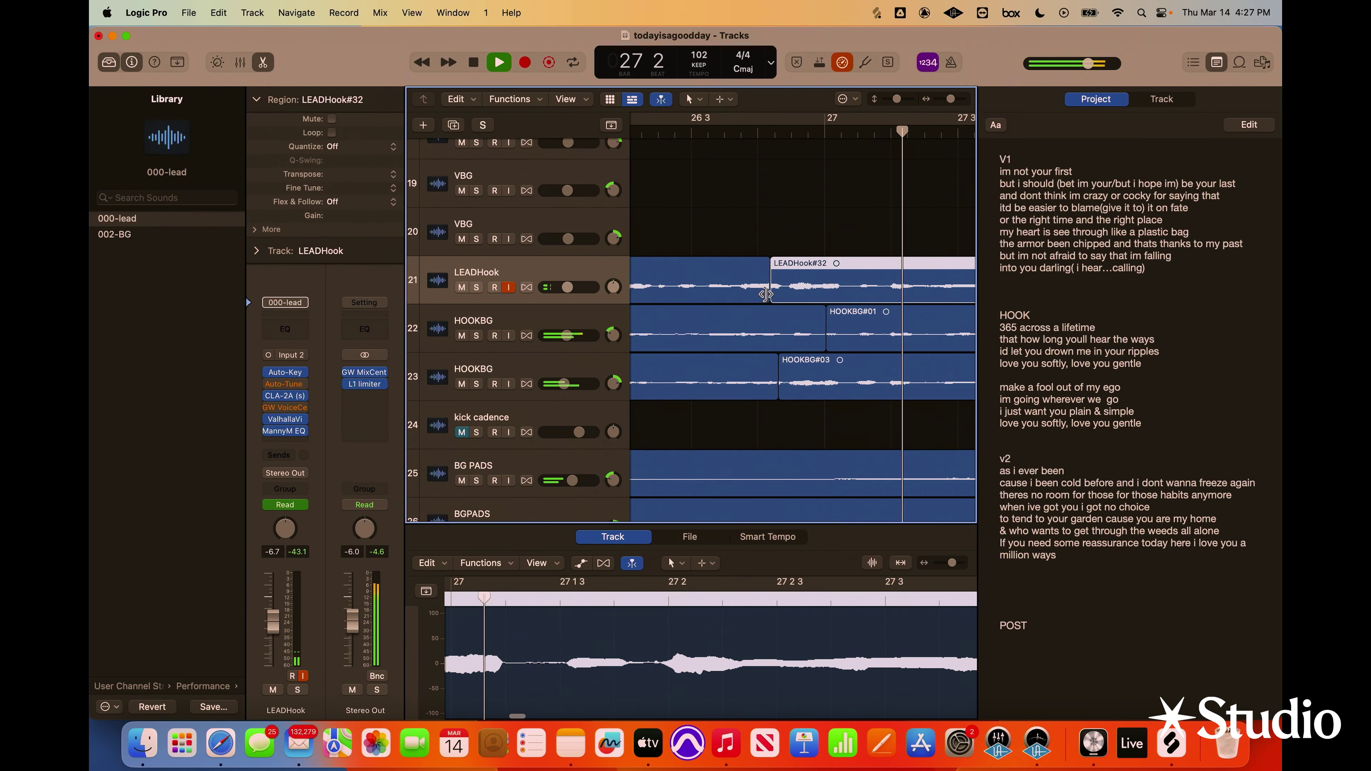
left_click_drag(774, 287, 782, 250)
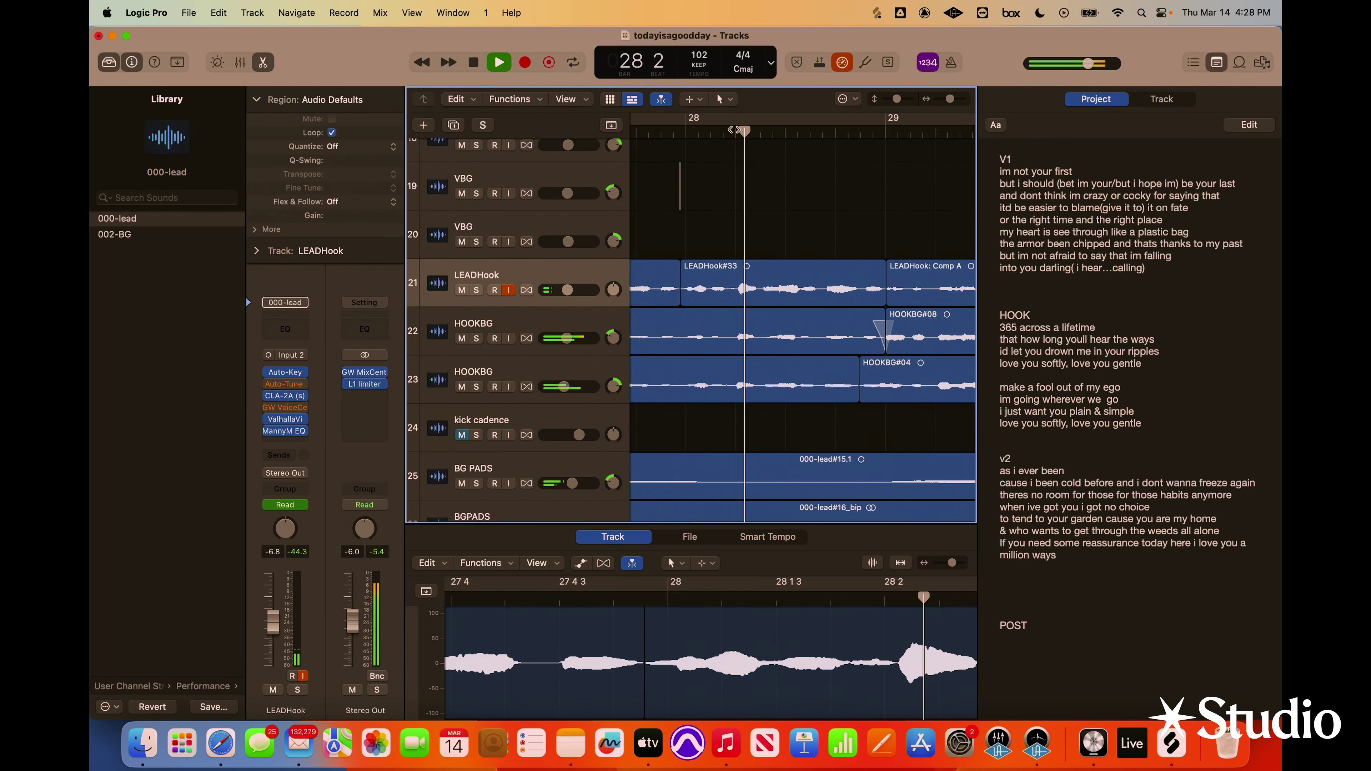
Listen on into bar 30 and crossfade the join between the LEADHook#33 and LEADHook Comp A regions at bar 29
left_click_drag(951, 100, 946, 100)
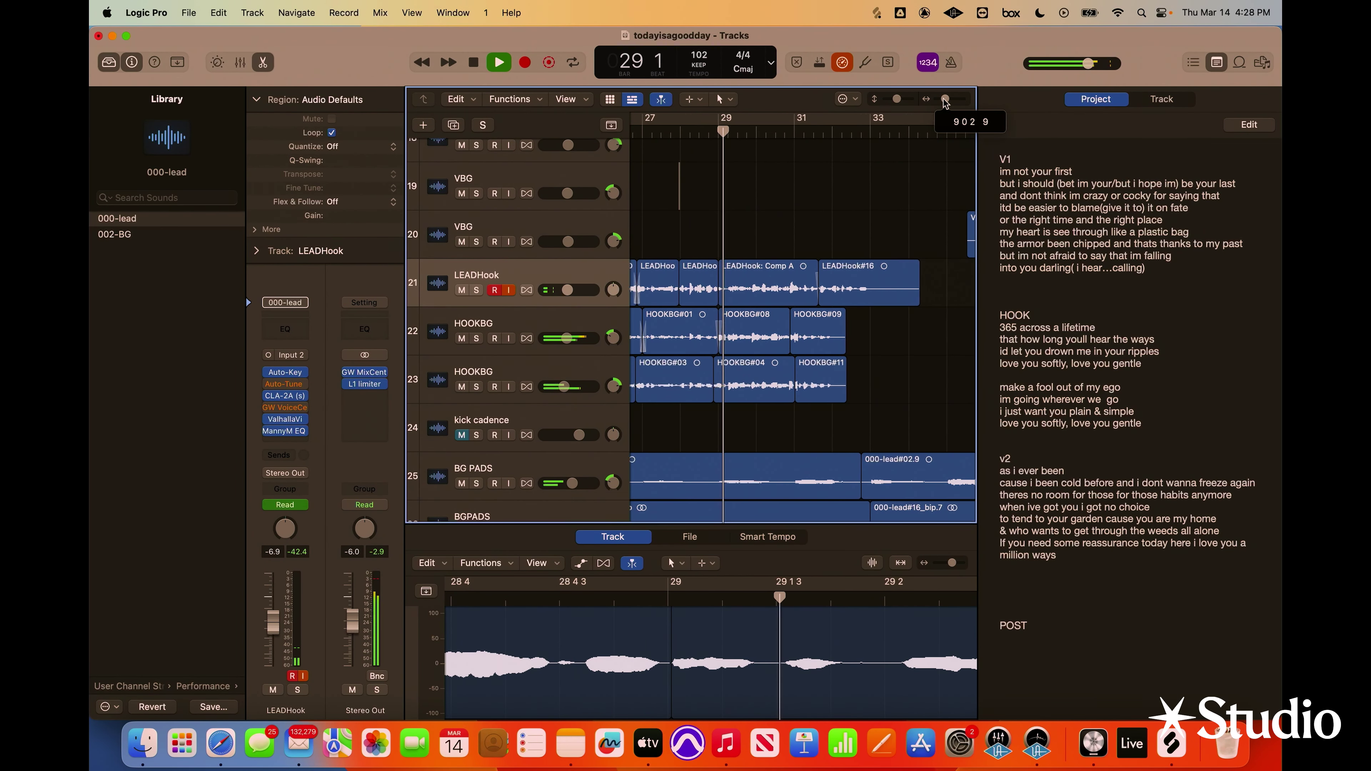
scroll(766, 238, "down", 1)
scroll(766, 238, "left", 1)
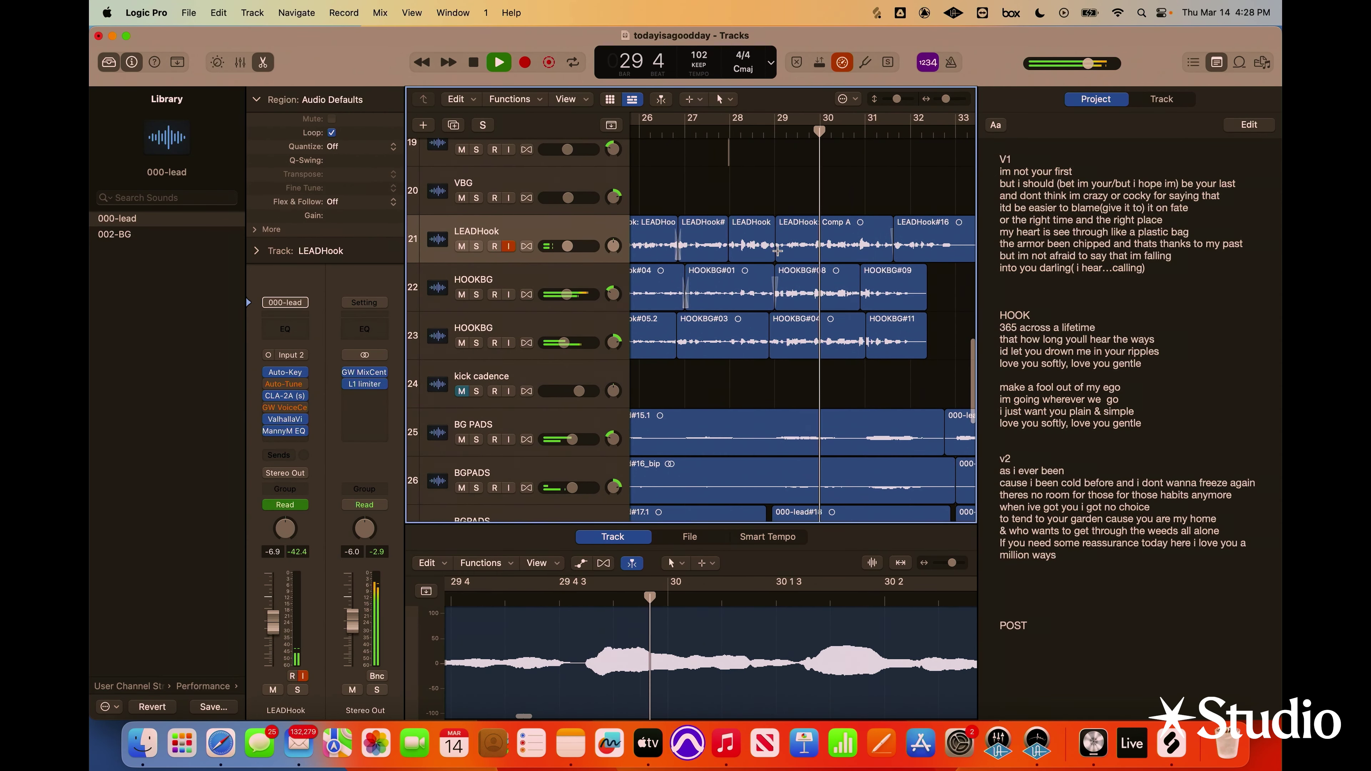
key("space")
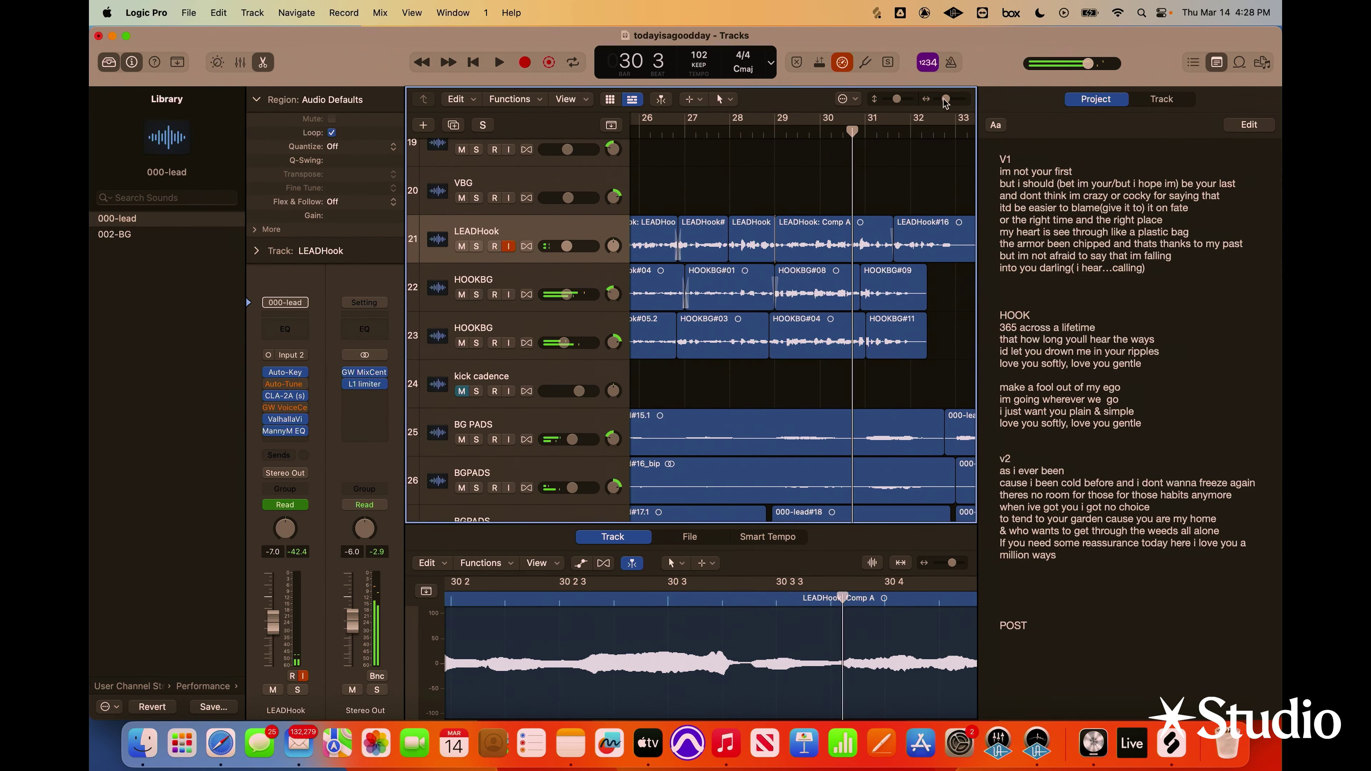
key("super+Right")
left_click_drag(784, 246, 769, 243)
left_click(774, 224)
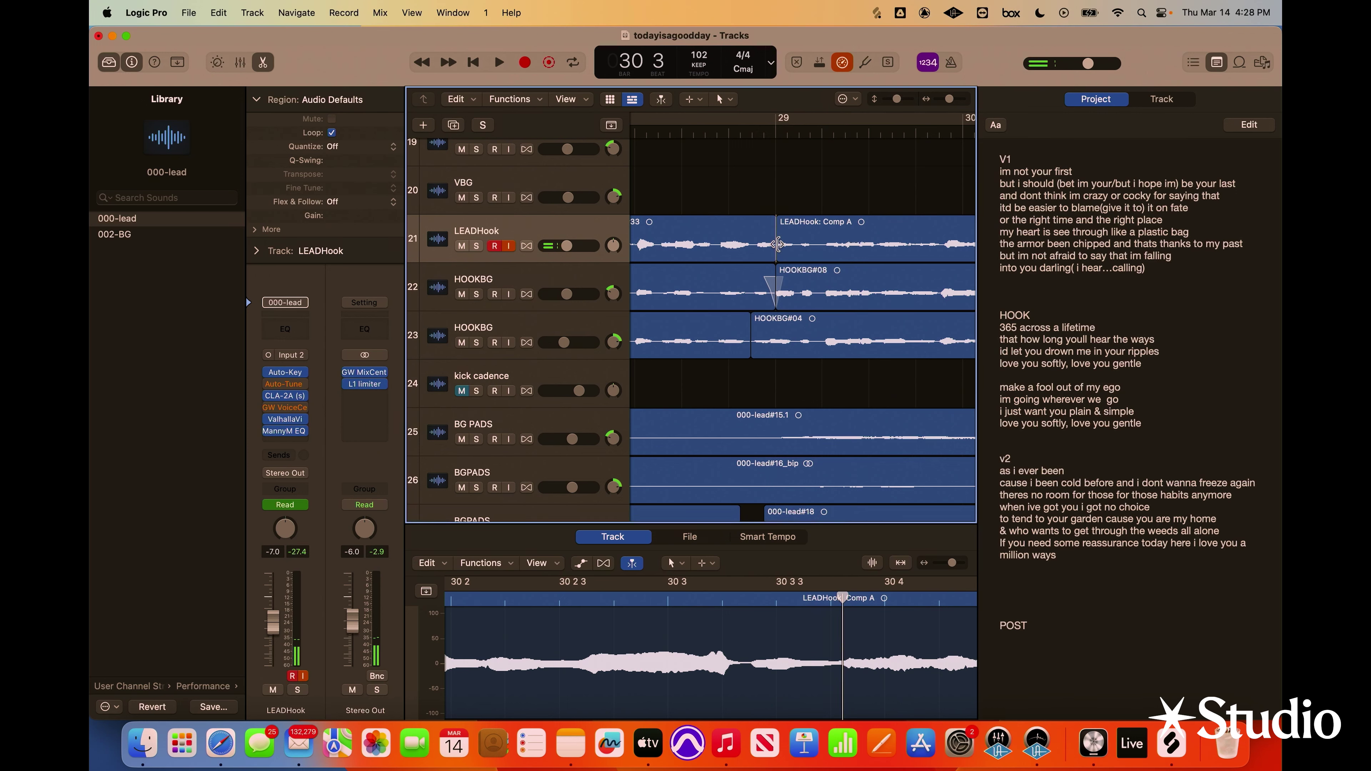
key("t")
left_click(727, 256)
left_click(777, 250)
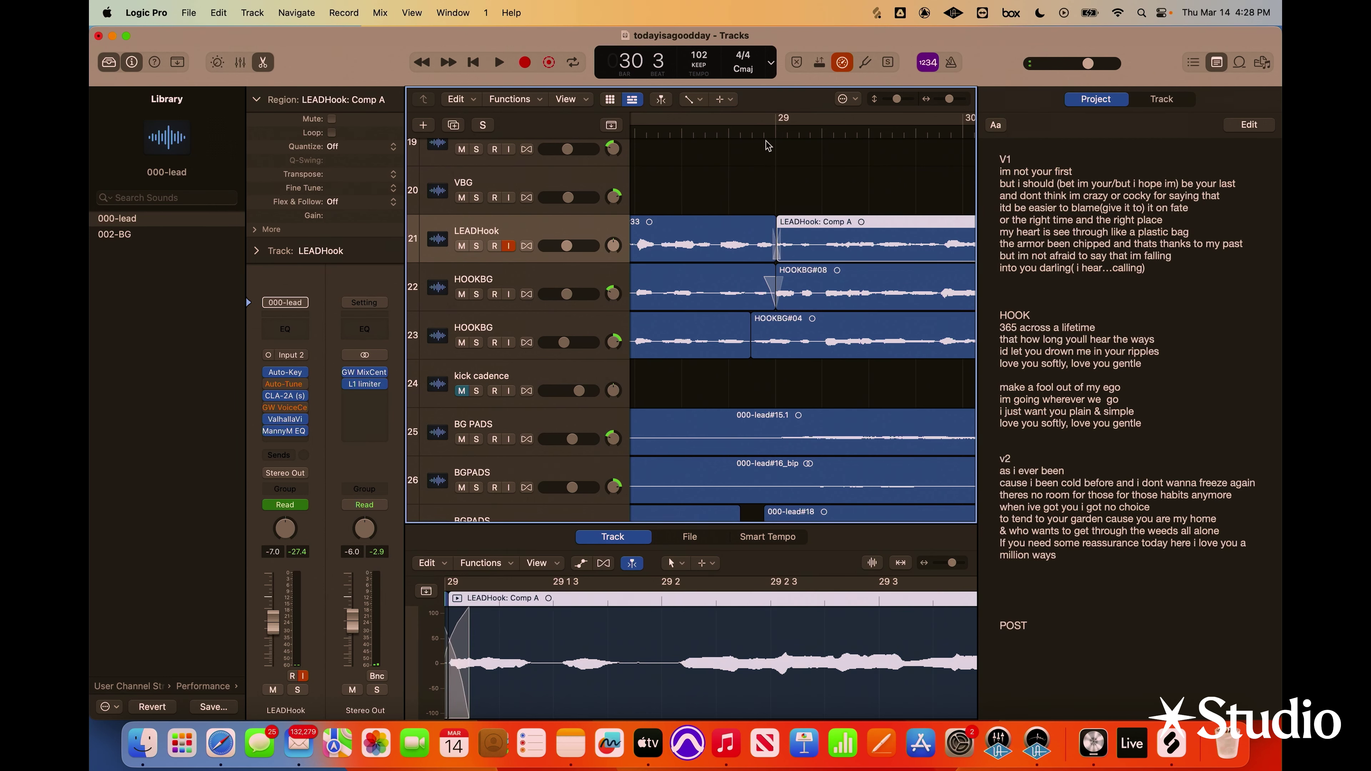
Replay the hook from bar 26 and crossfade the joins before HOOKBG#03 and HOOKBG#04 on the second HOOKBG track
key("space")
left_click_drag(950, 100, 944, 101)
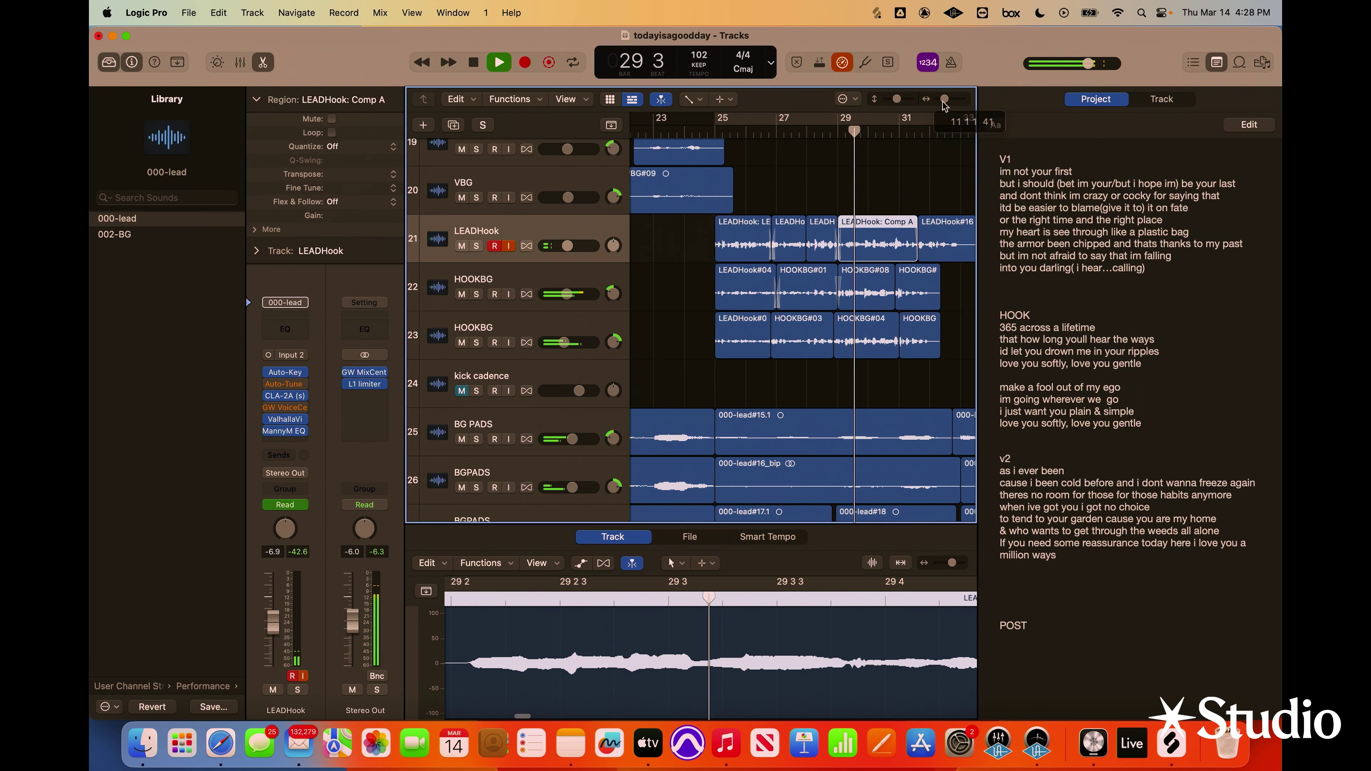
left_click(765, 129)
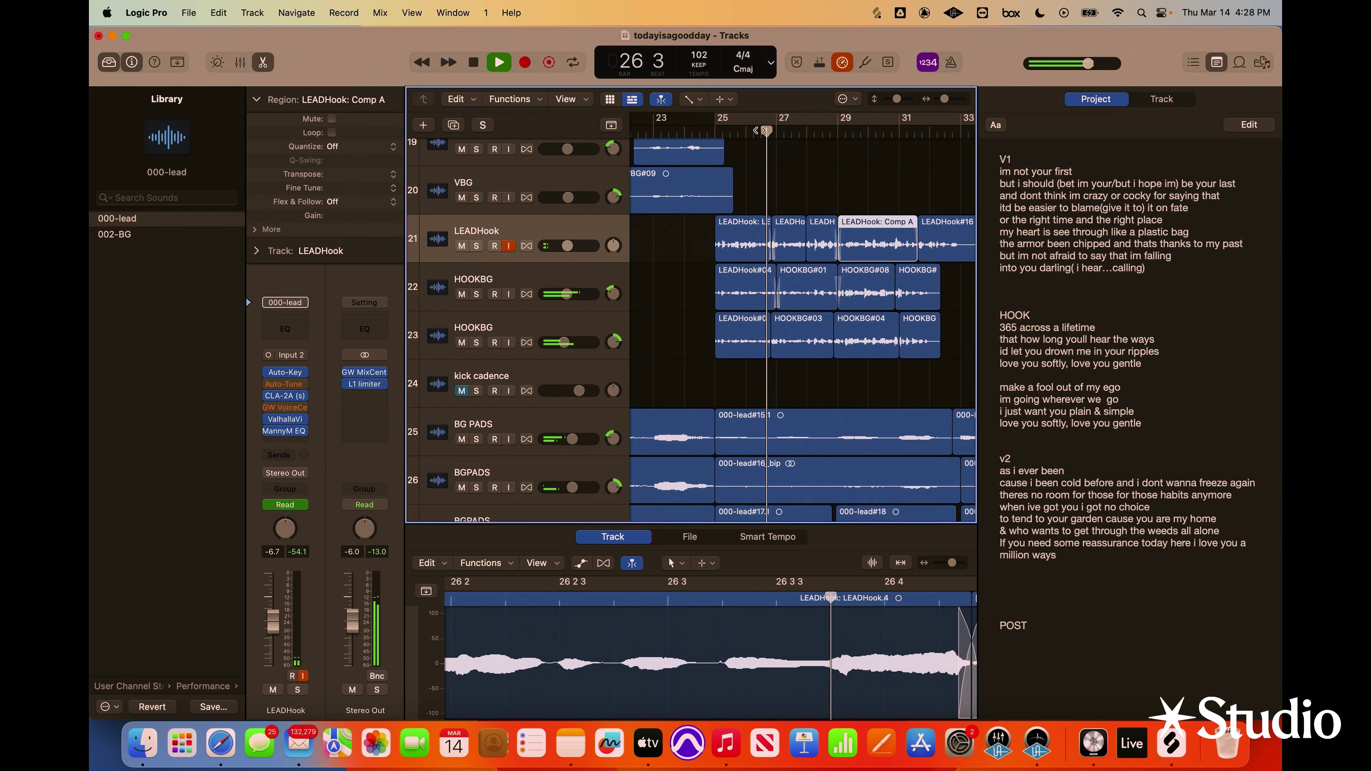
left_click(772, 346)
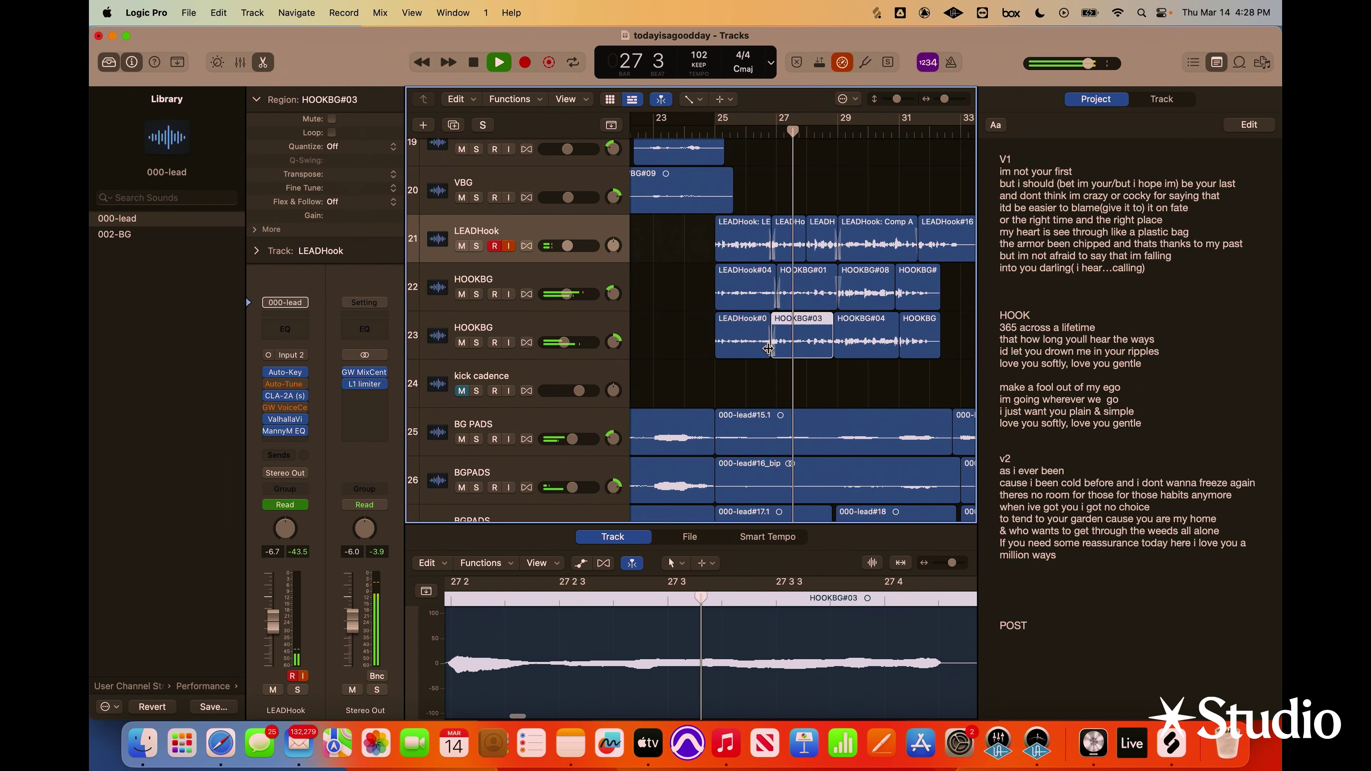
left_click(839, 345)
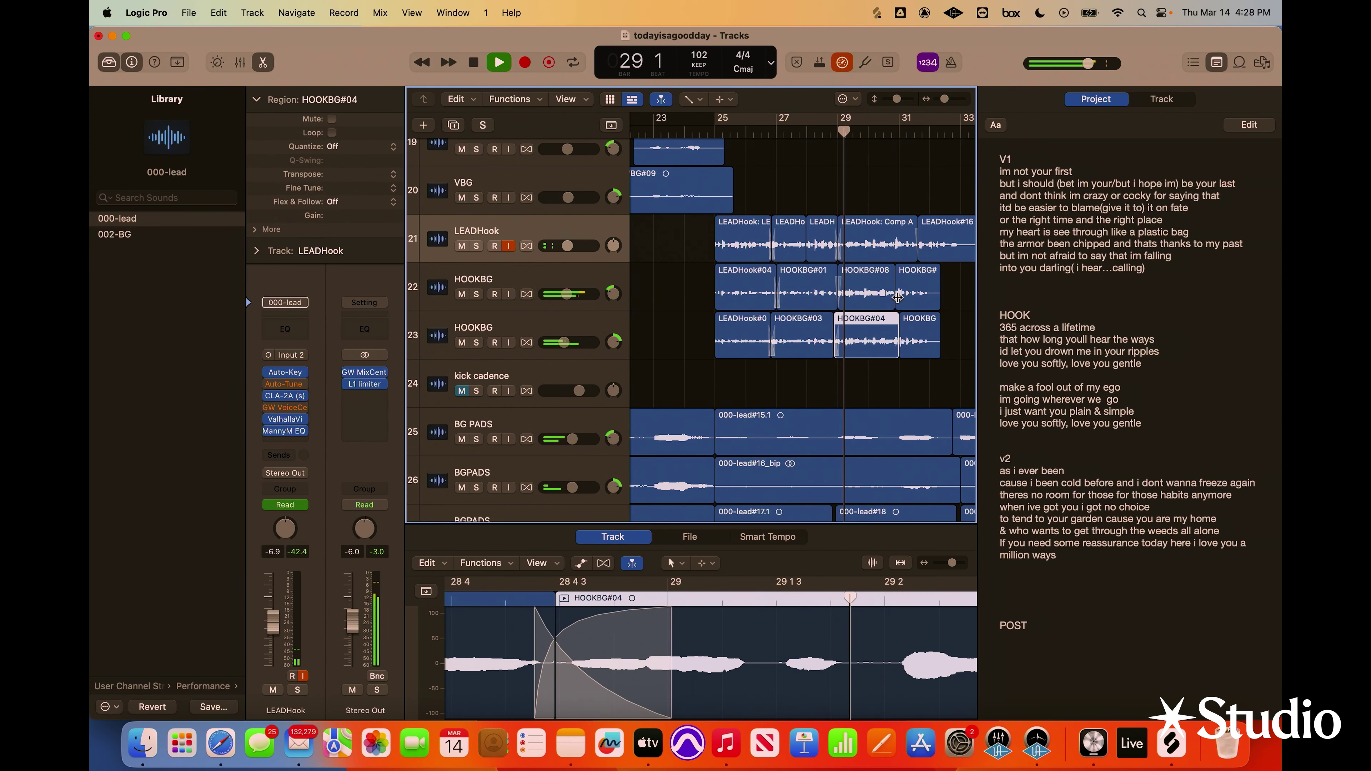
Adjust the join between HOOKBG#04 and HOOKBG#11 near bar 31 and crossfade it with the Fade Tool
scroll(904, 270, "up", 5)
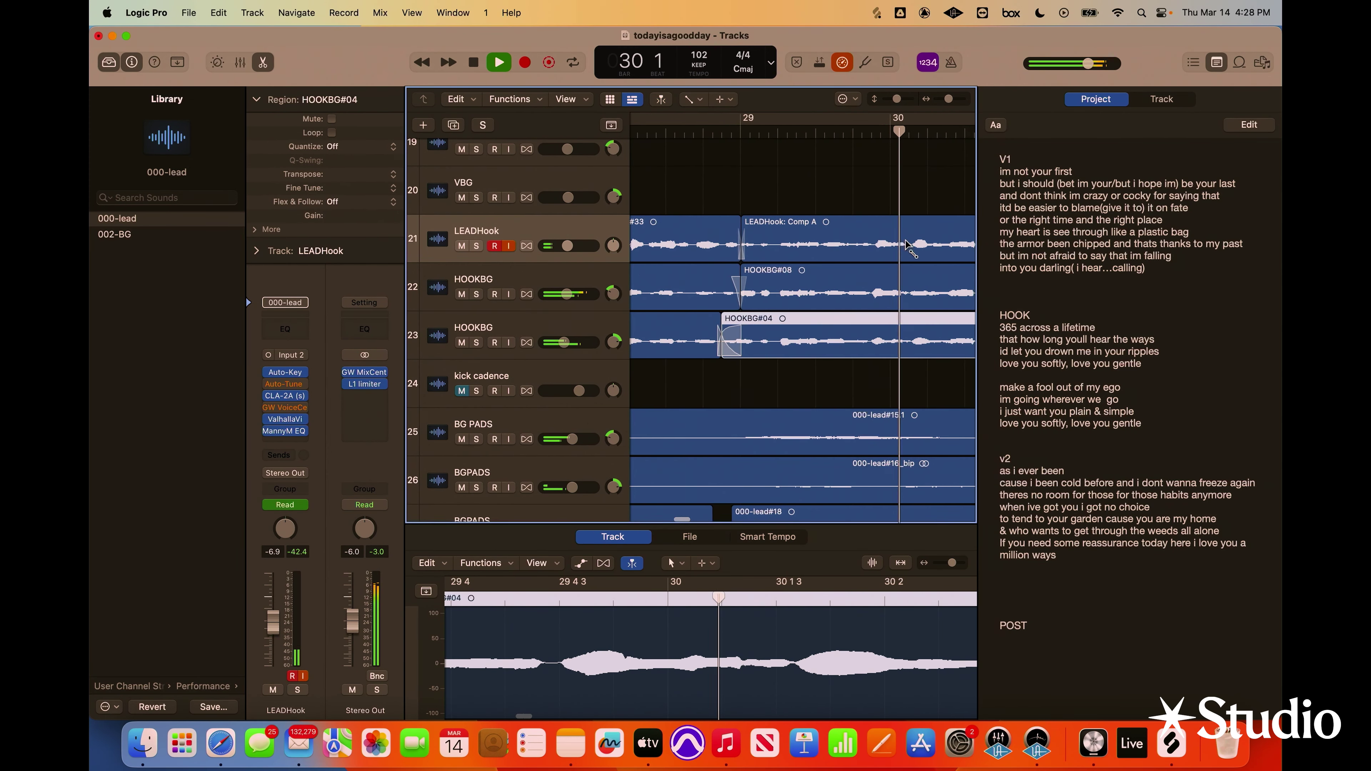
scroll(908, 247, "down", 2)
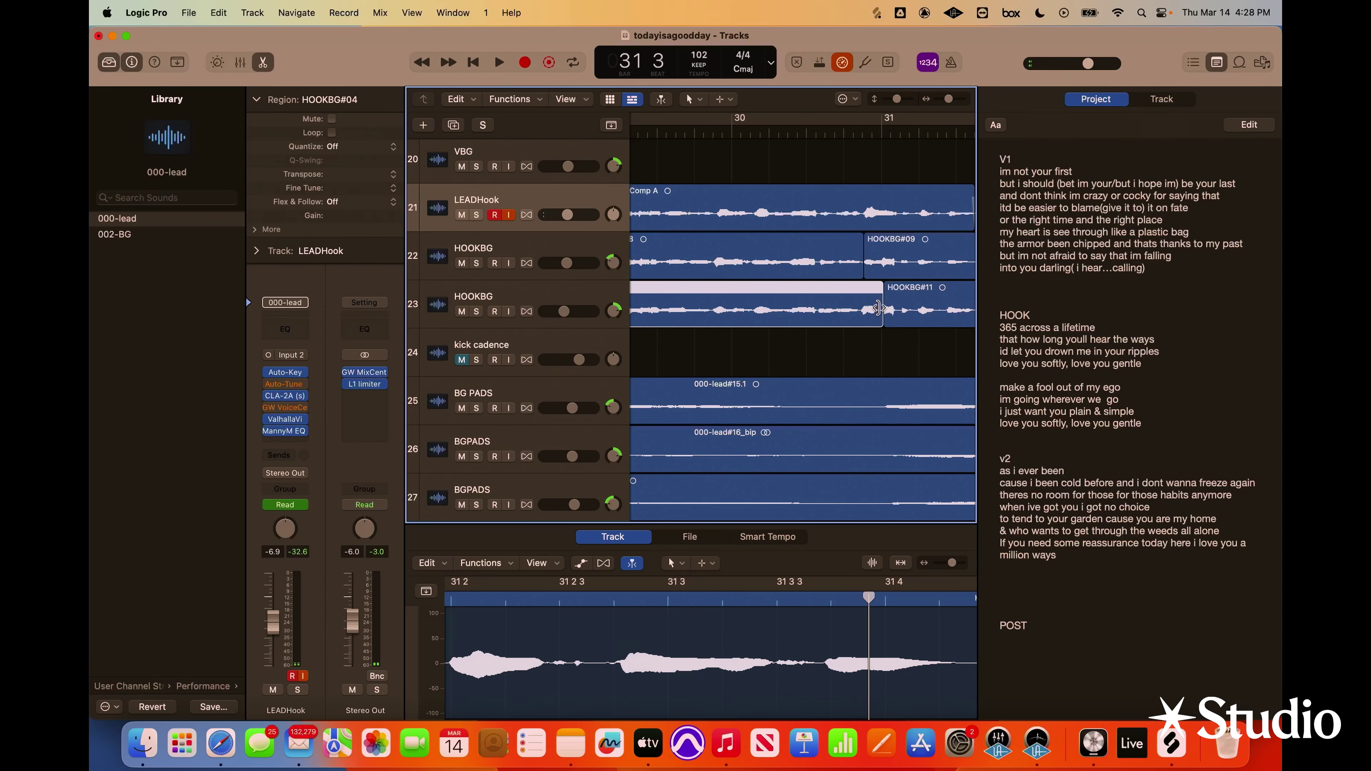
mouse_move(883, 308)
left_mouse_down()
mouse_move(868, 308)
mouse_move(880, 313)
left_mouse_up()
left_click(660, 99)
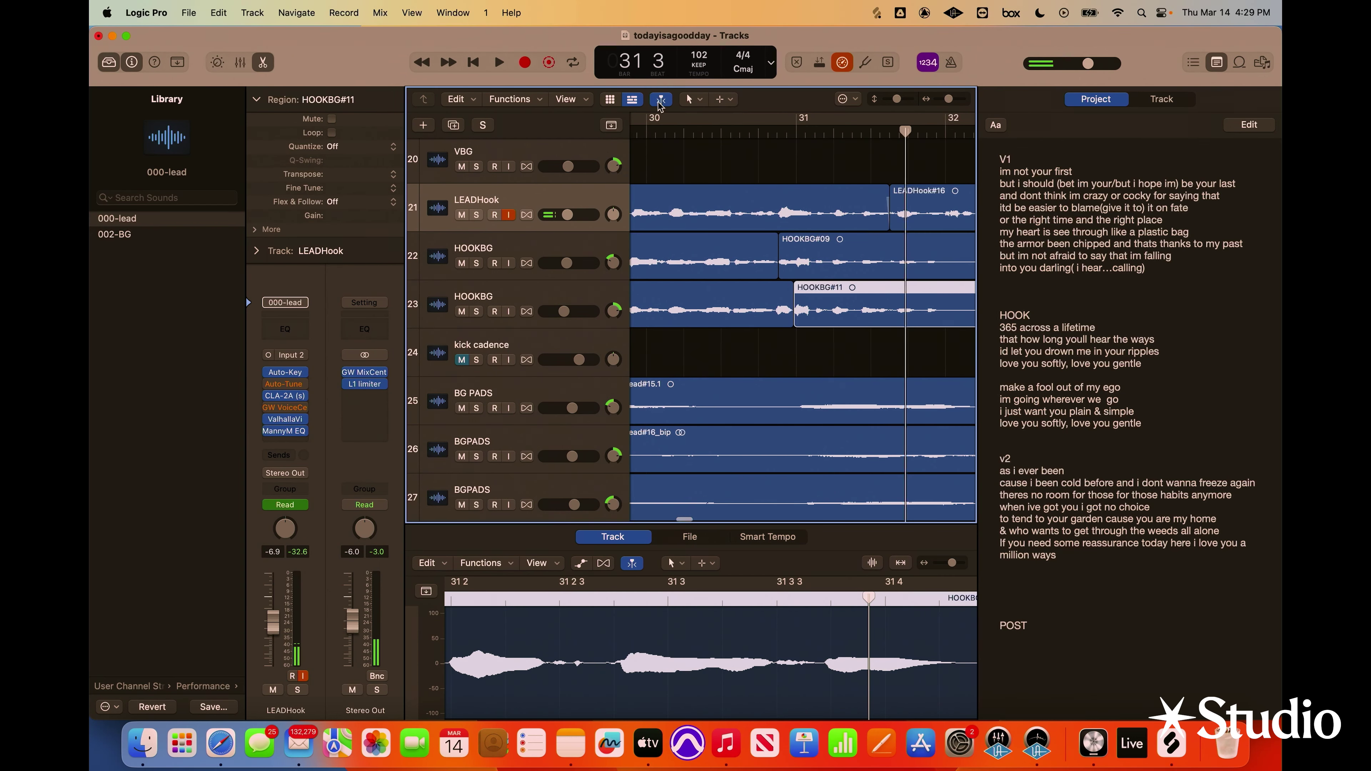
left_click(689, 99)
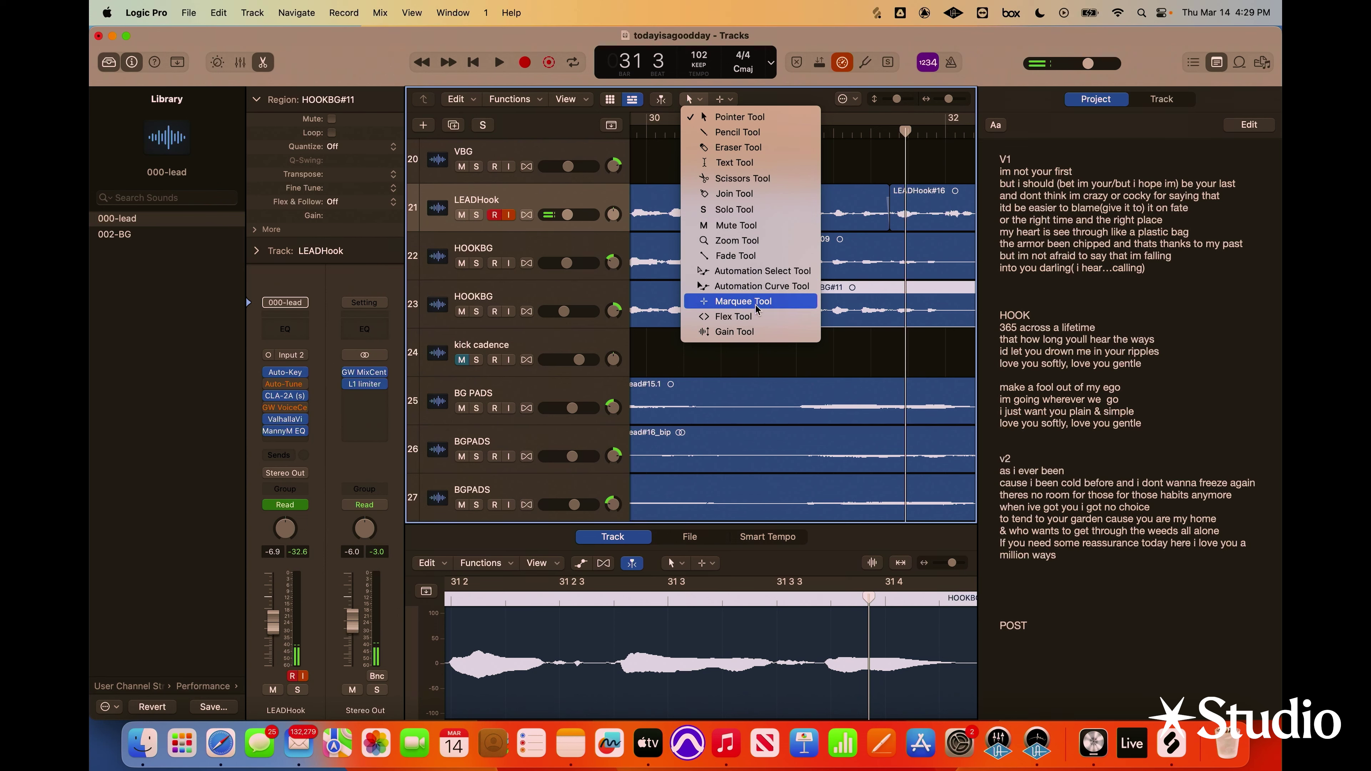
left_click(739, 256)
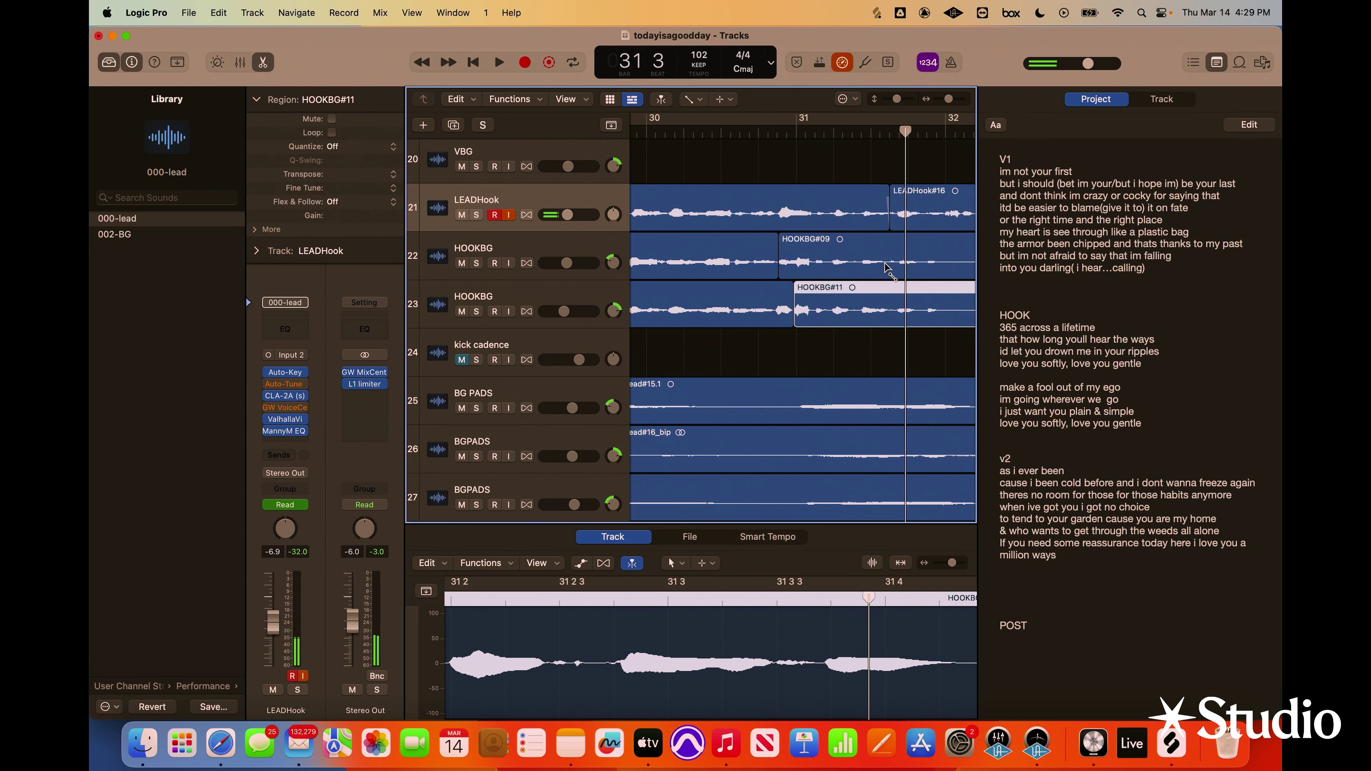
key("super+Left")
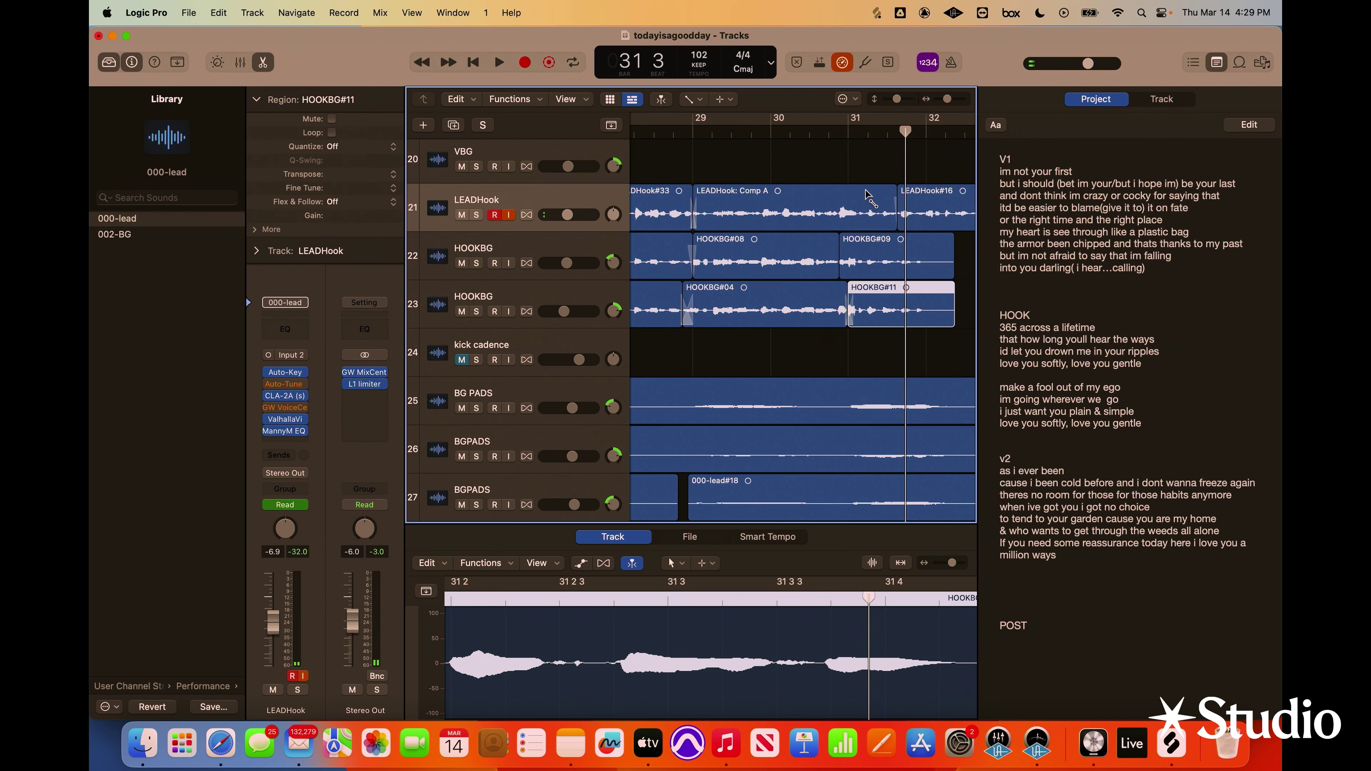
Crossfade the join between LEADHook Comp A and LEADHook#16 in bar 31, and replay the hook from just before bar 25
double_click(834, 125)
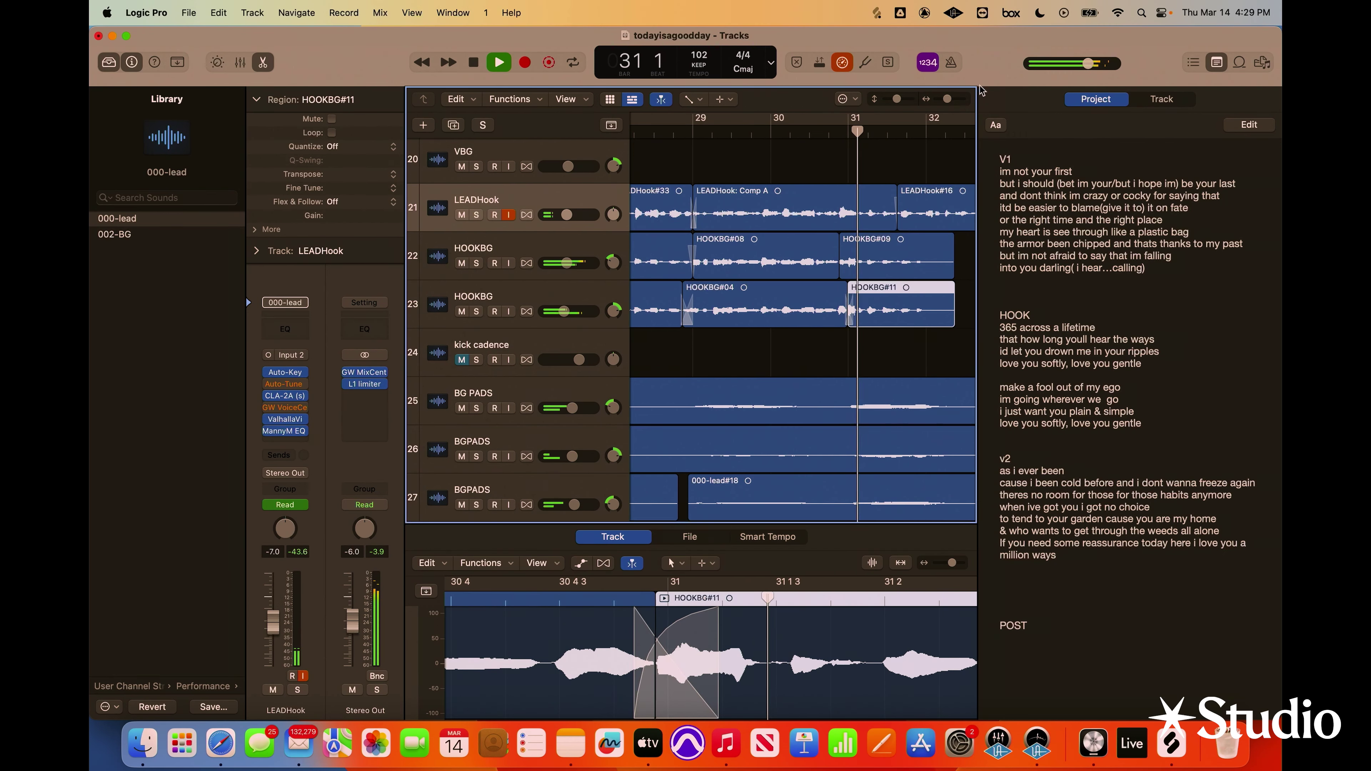
left_click(912, 216)
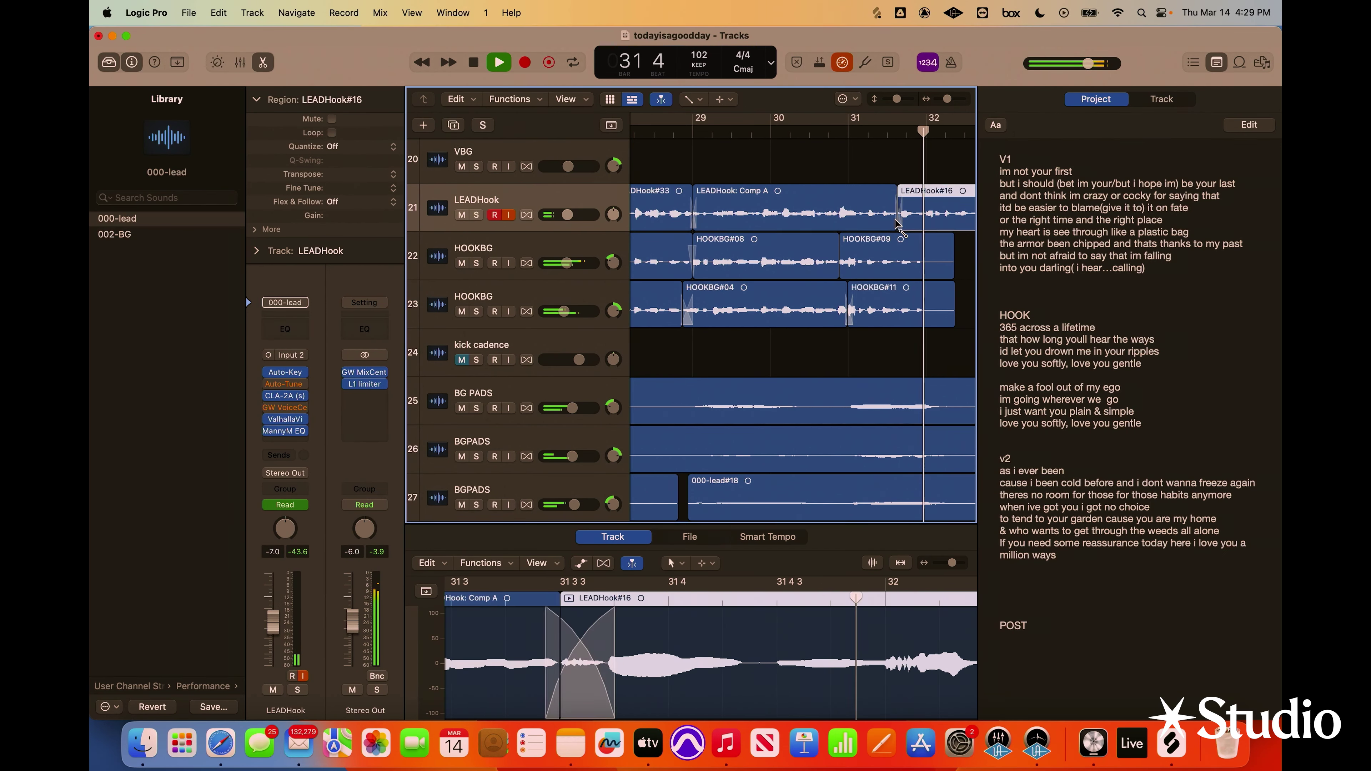
left_click_drag(947, 99, 892, 101)
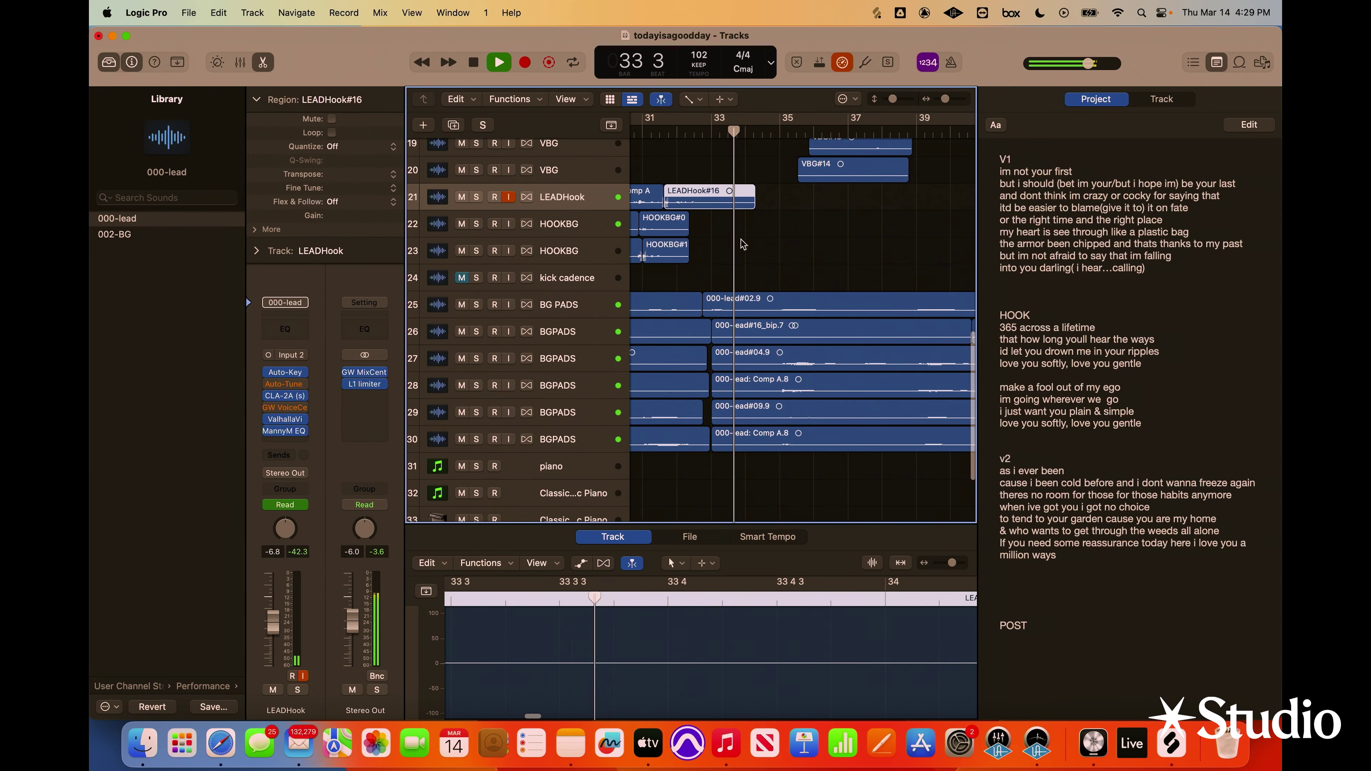
scroll(699, 146, "left", 5)
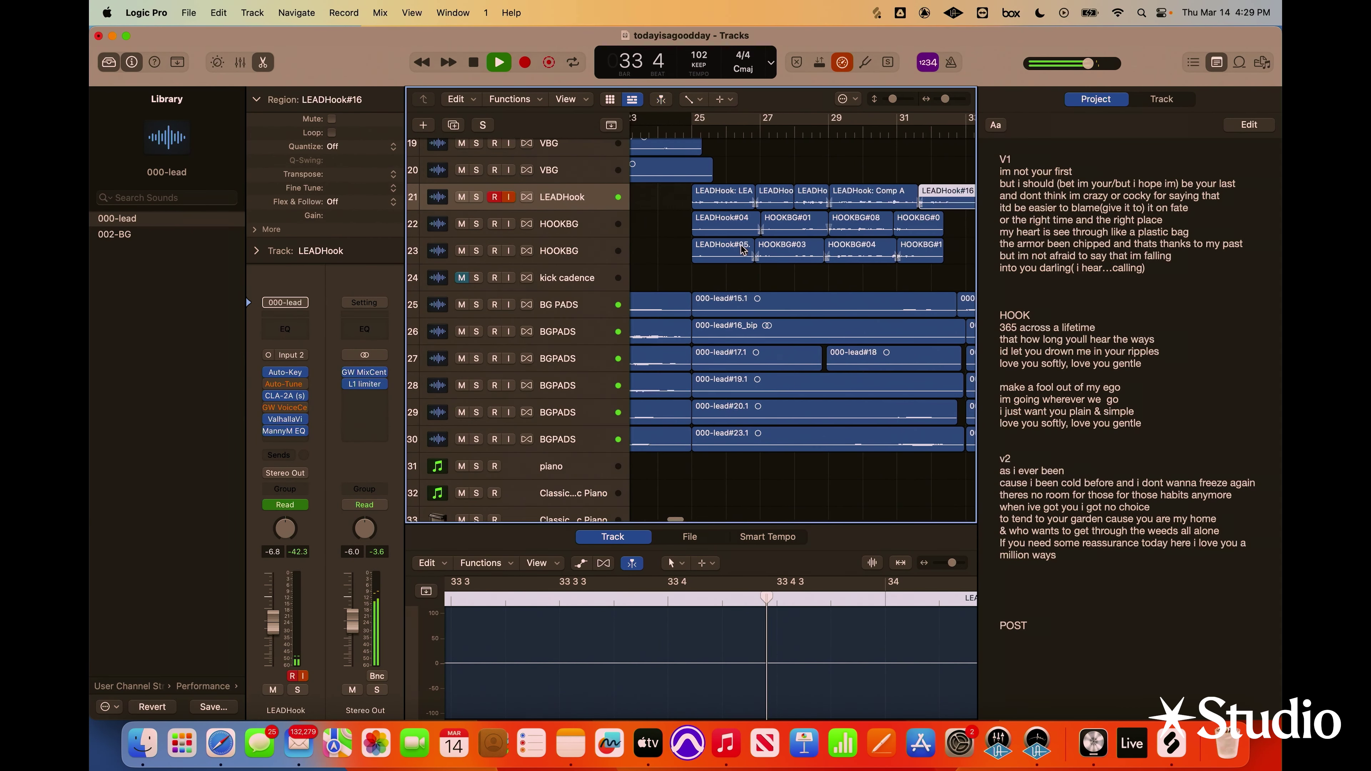
left_click(690, 130)
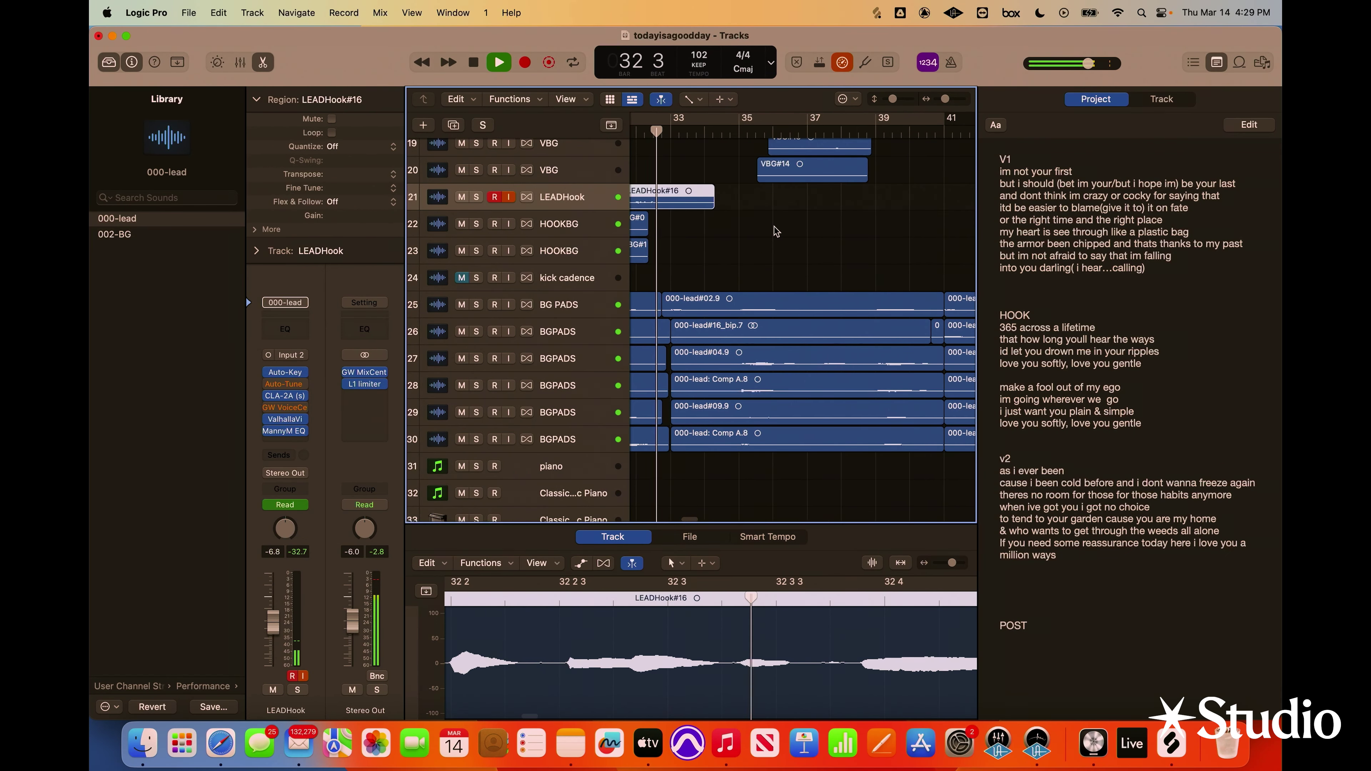
Check the volume automation over the LEADHook regions and switch back to the Pointer Tool
key("a")
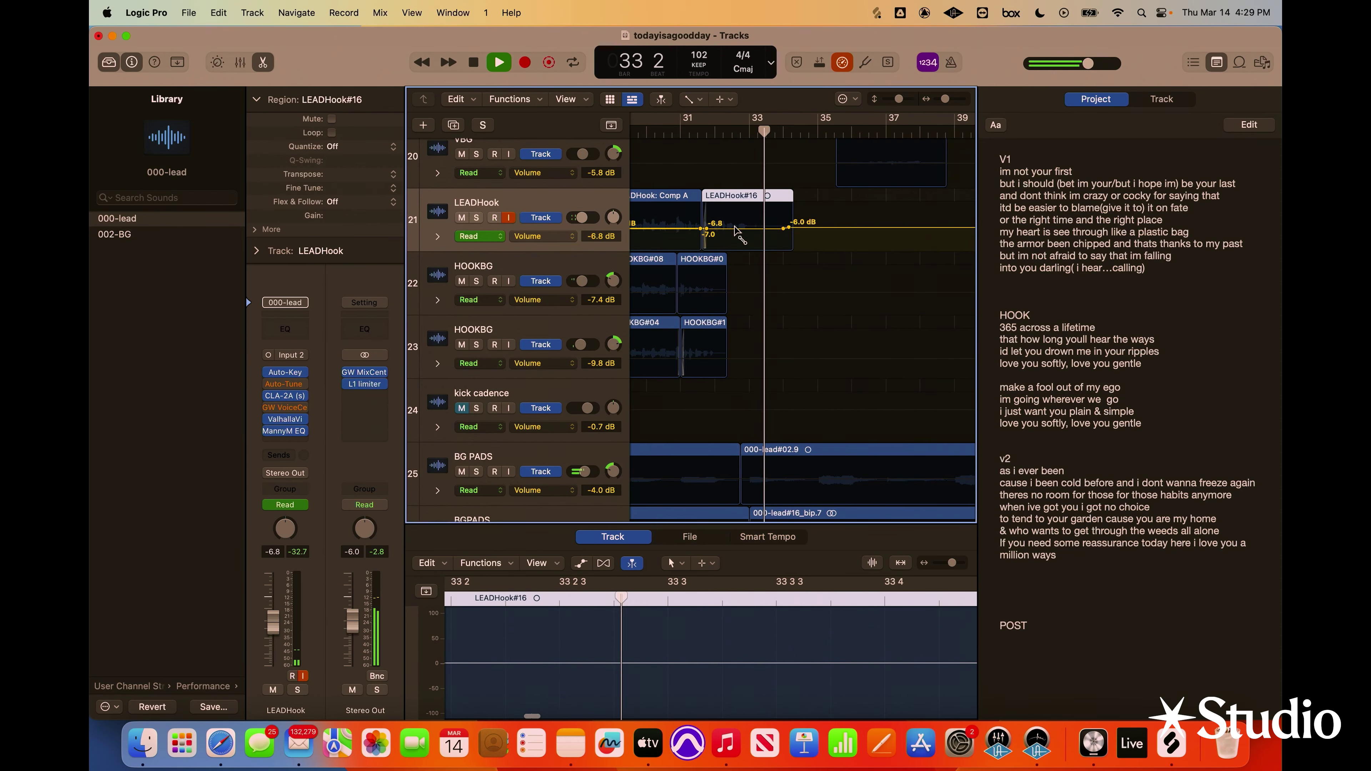
key("t")
left_click(710, 215)
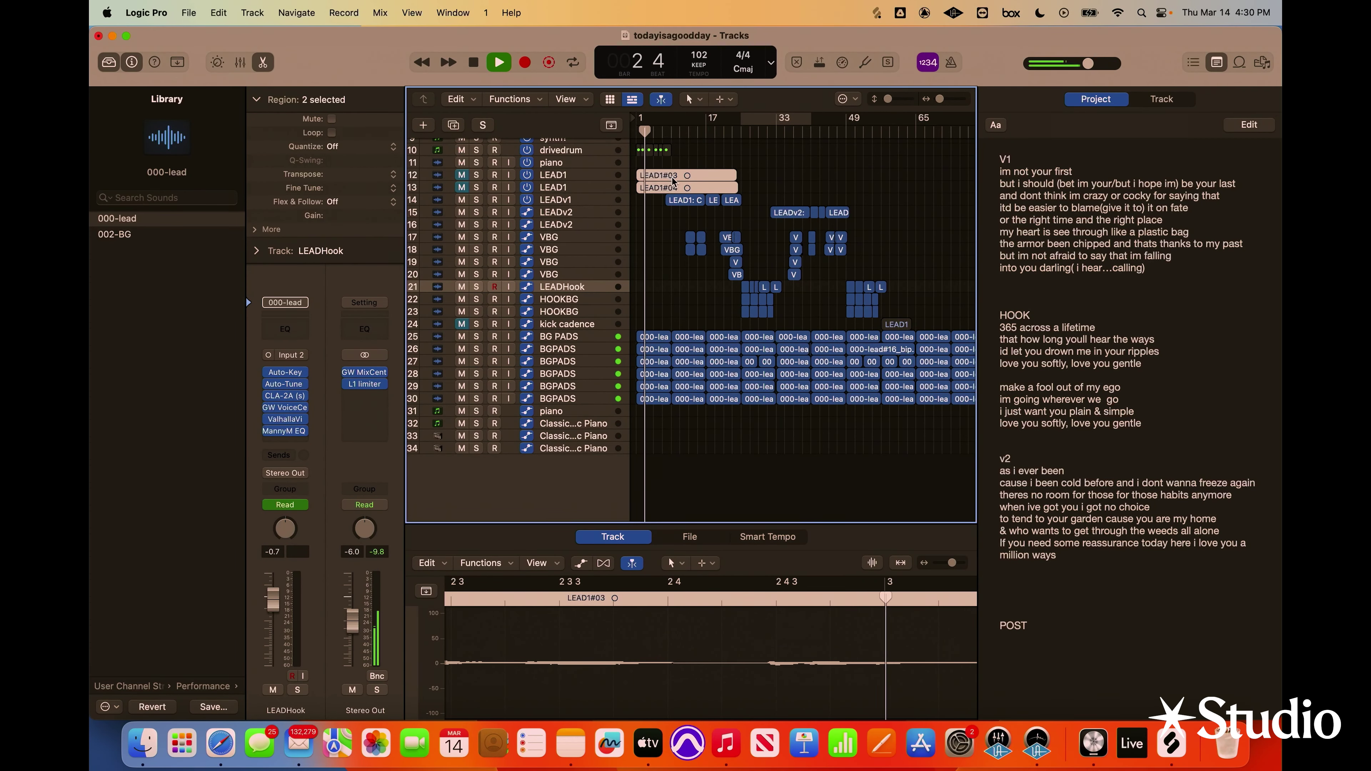
Delete the LEAD1#03 and LEAD1#04 regions and remove both muted LEAD1 tracks
key("space")
key("Delete")
left_click(566, 174)
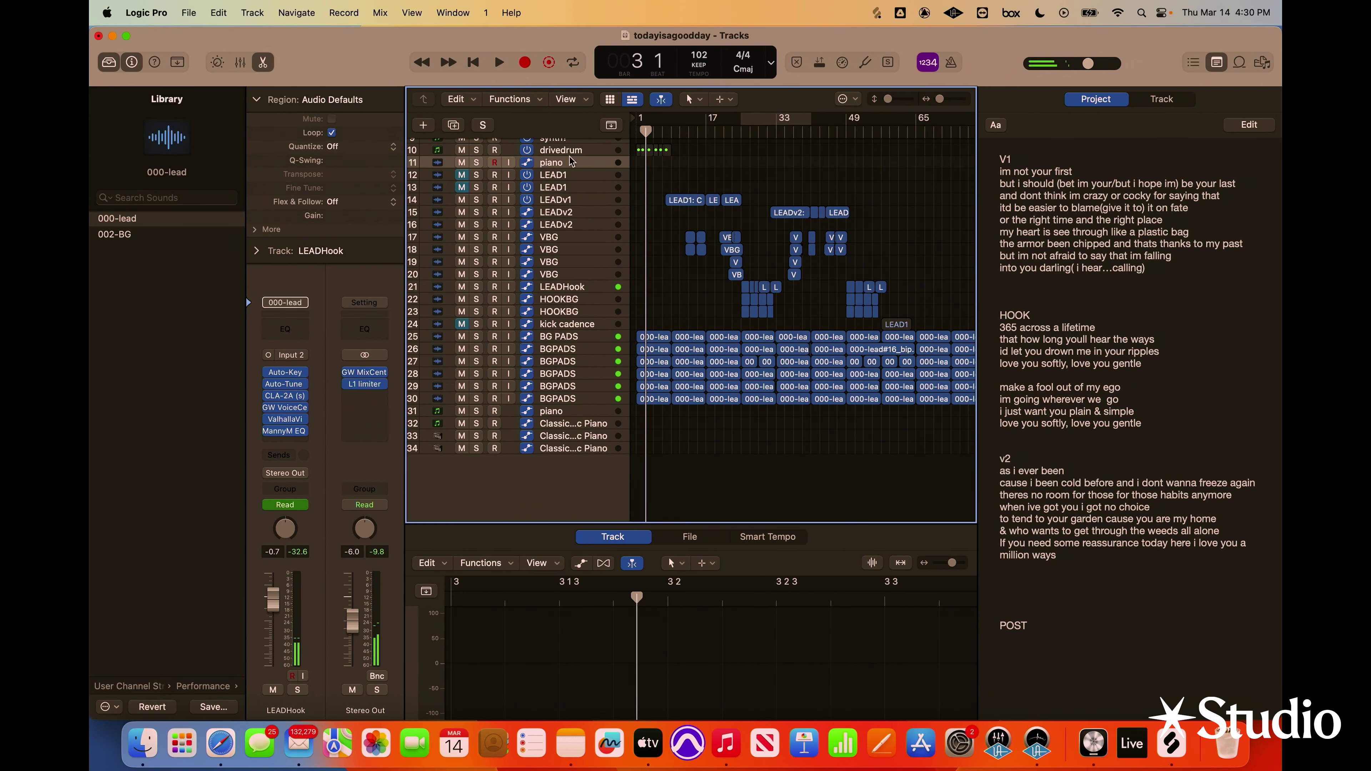
key("super+BackSpace")
scroll(566, 176, "up", 1)
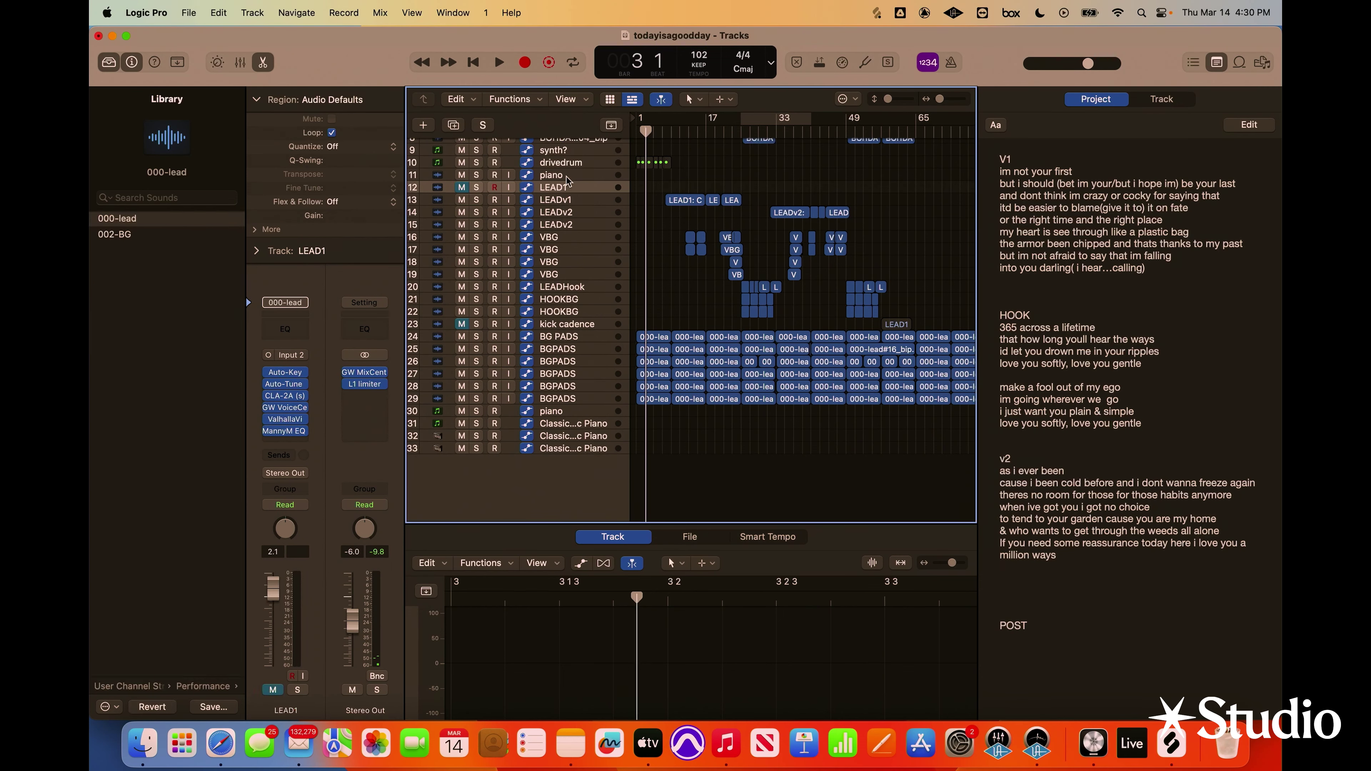
key("super+BackSpace")
scroll(740, 195, "up", 3)
scroll(740, 194, "down", 2)
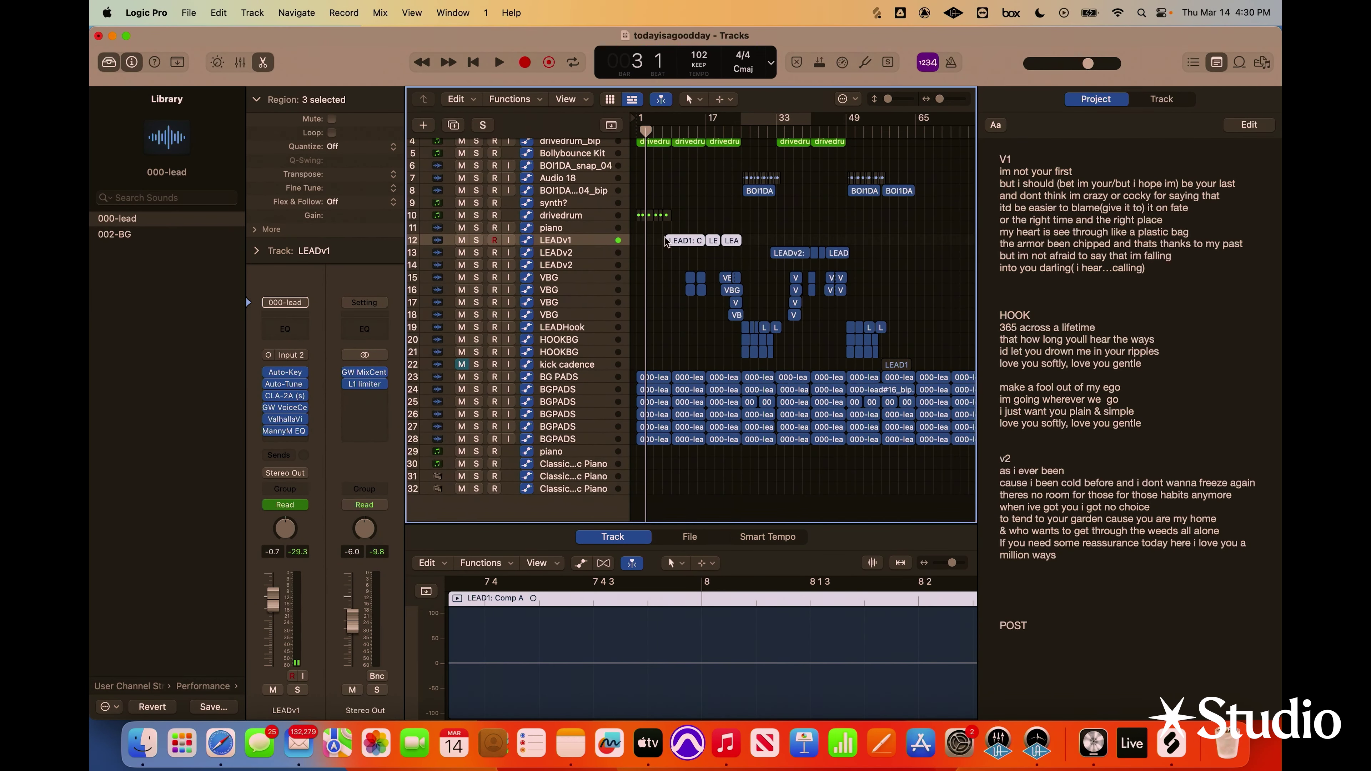
Play verse 1 and set the second VBG track's pan to +25
key("space")
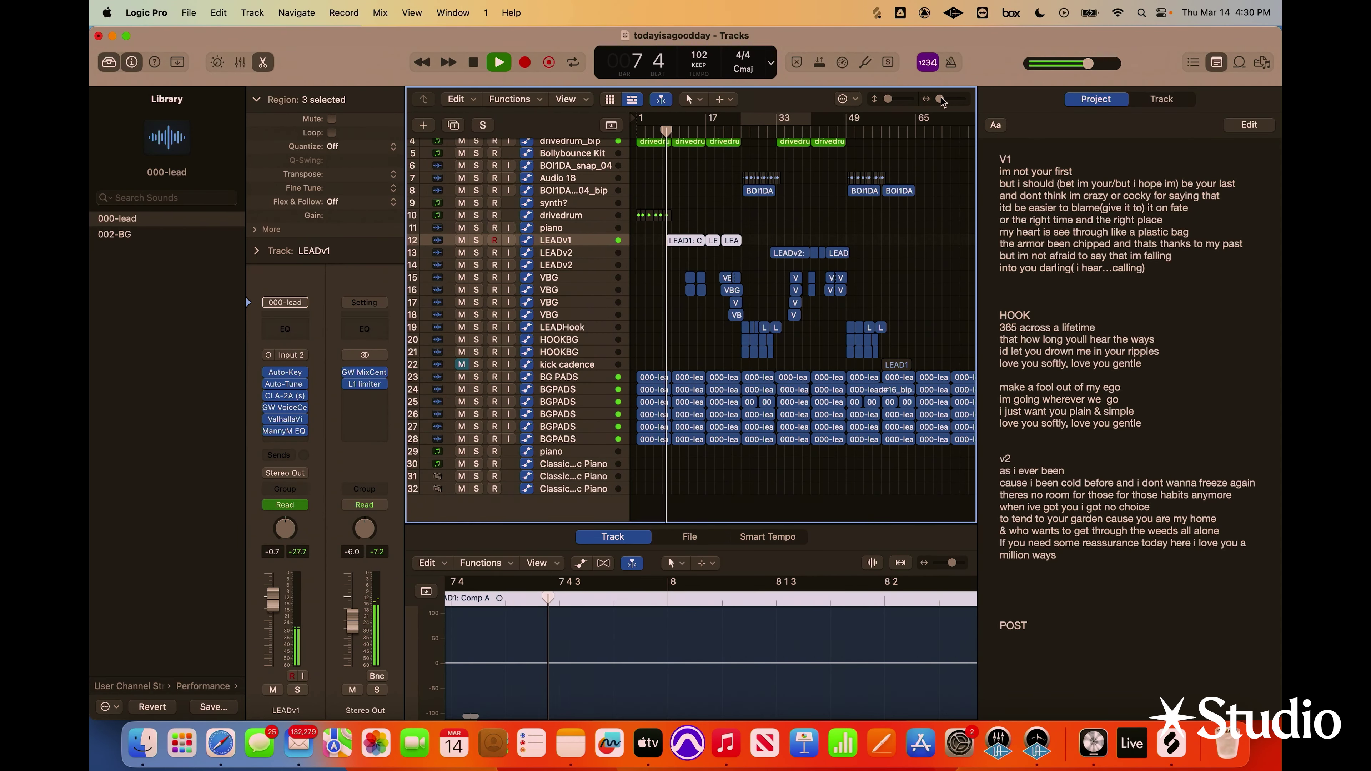
left_click_drag(938, 98, 946, 100)
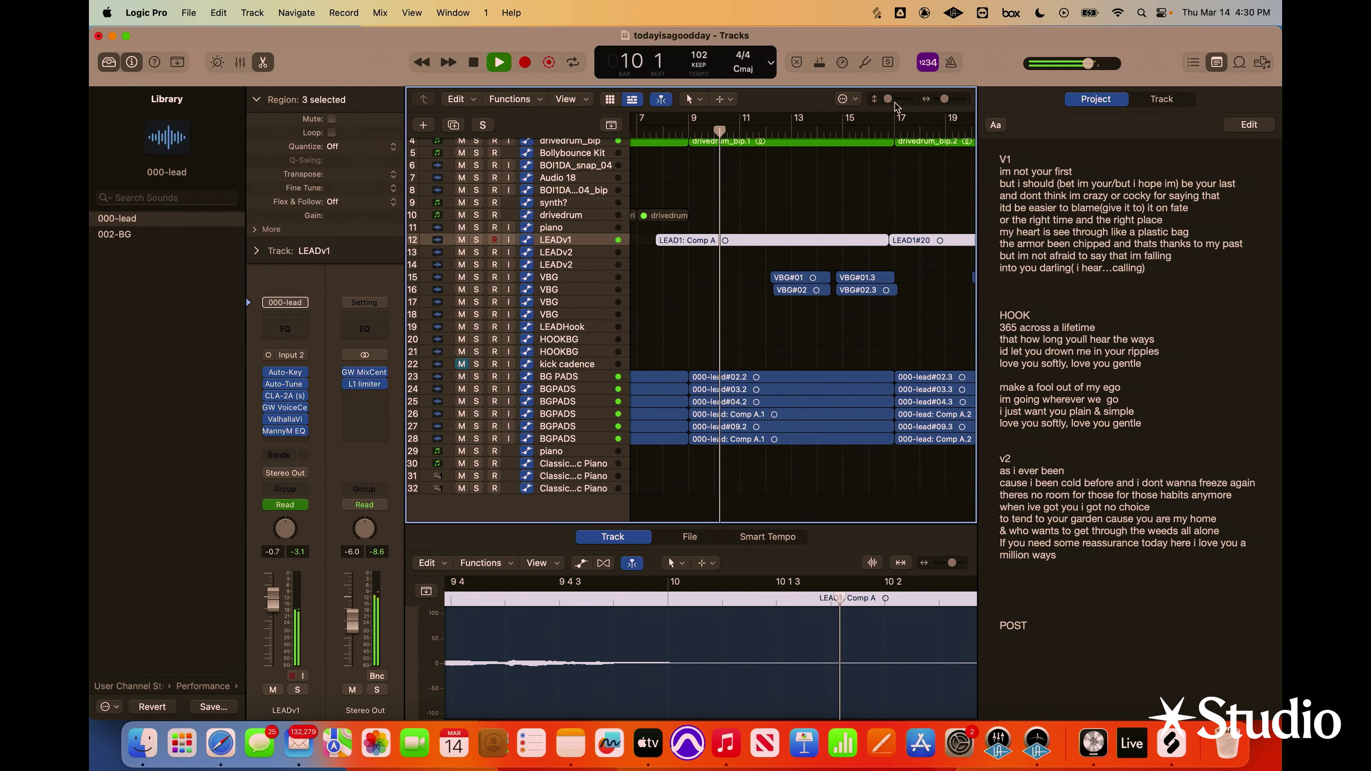
left_click_drag(888, 98, 944, 101)
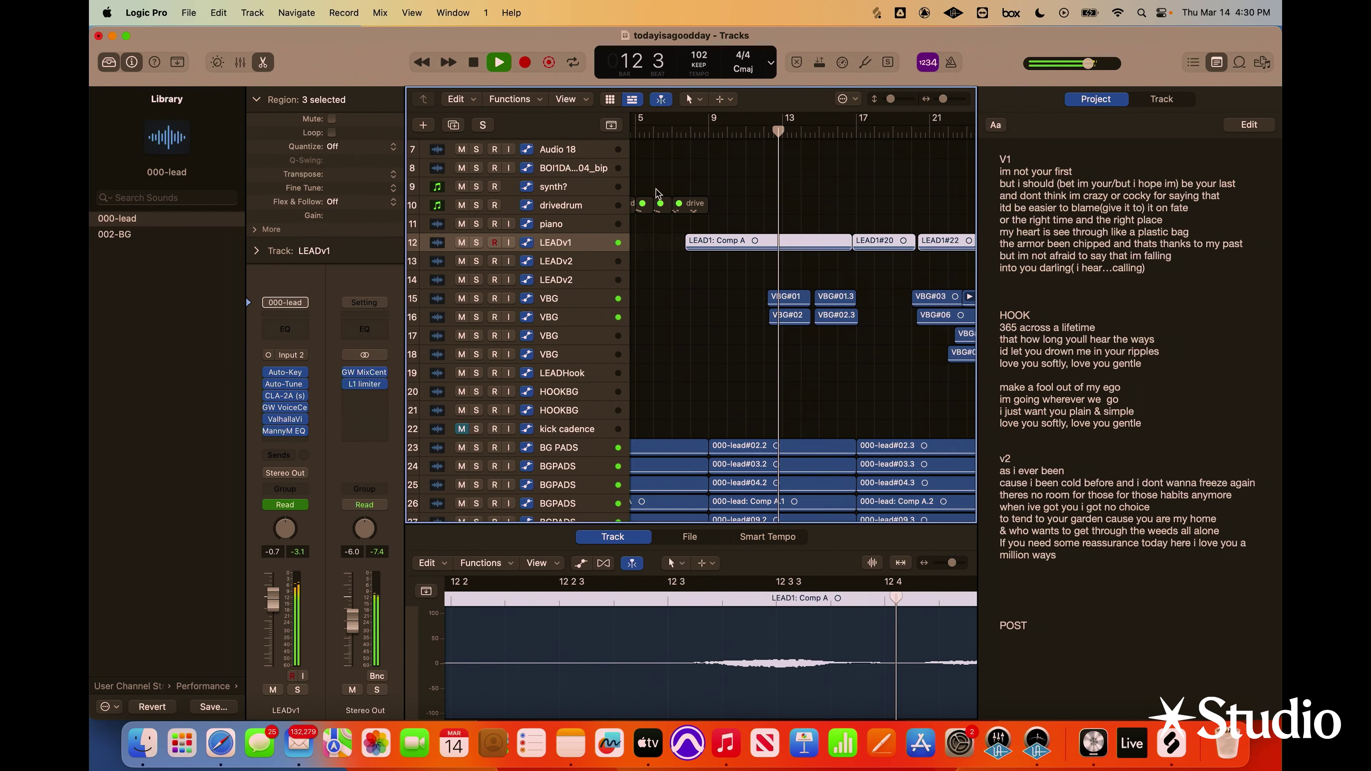
left_click(587, 301)
left_click(579, 315)
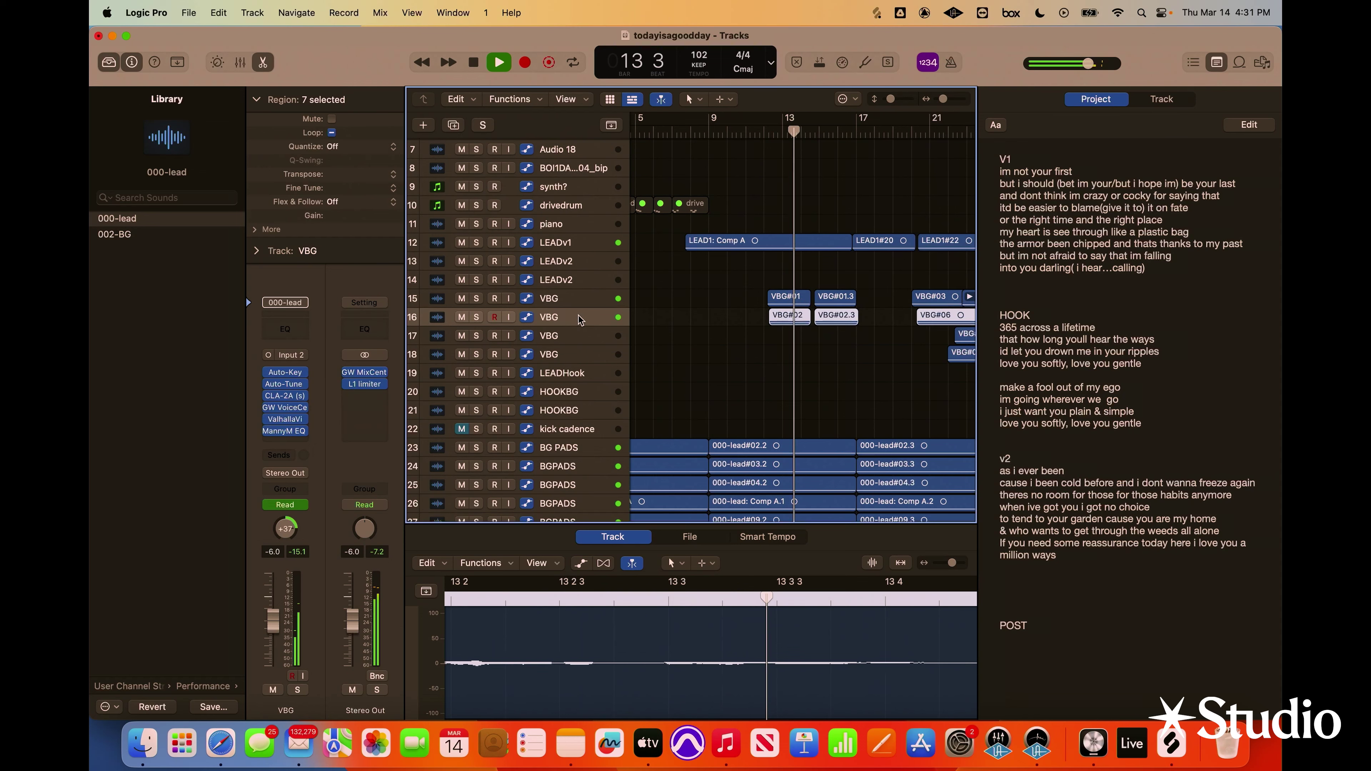
left_click_drag(295, 533, 292, 529)
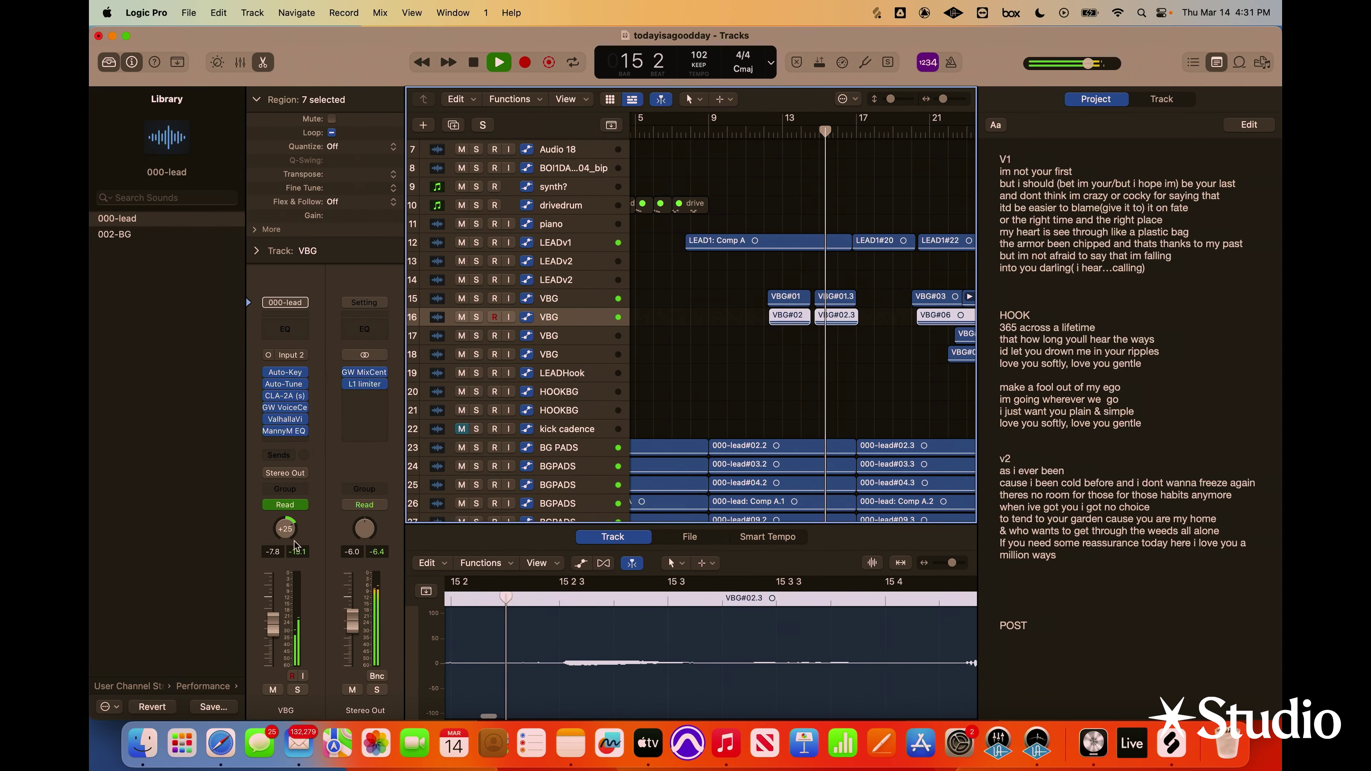
Flatten the Comp A take folder that follows VBG#03 on the first VBG track and resume playback
scroll(743, 327, "right", 5)
left_click(743, 326)
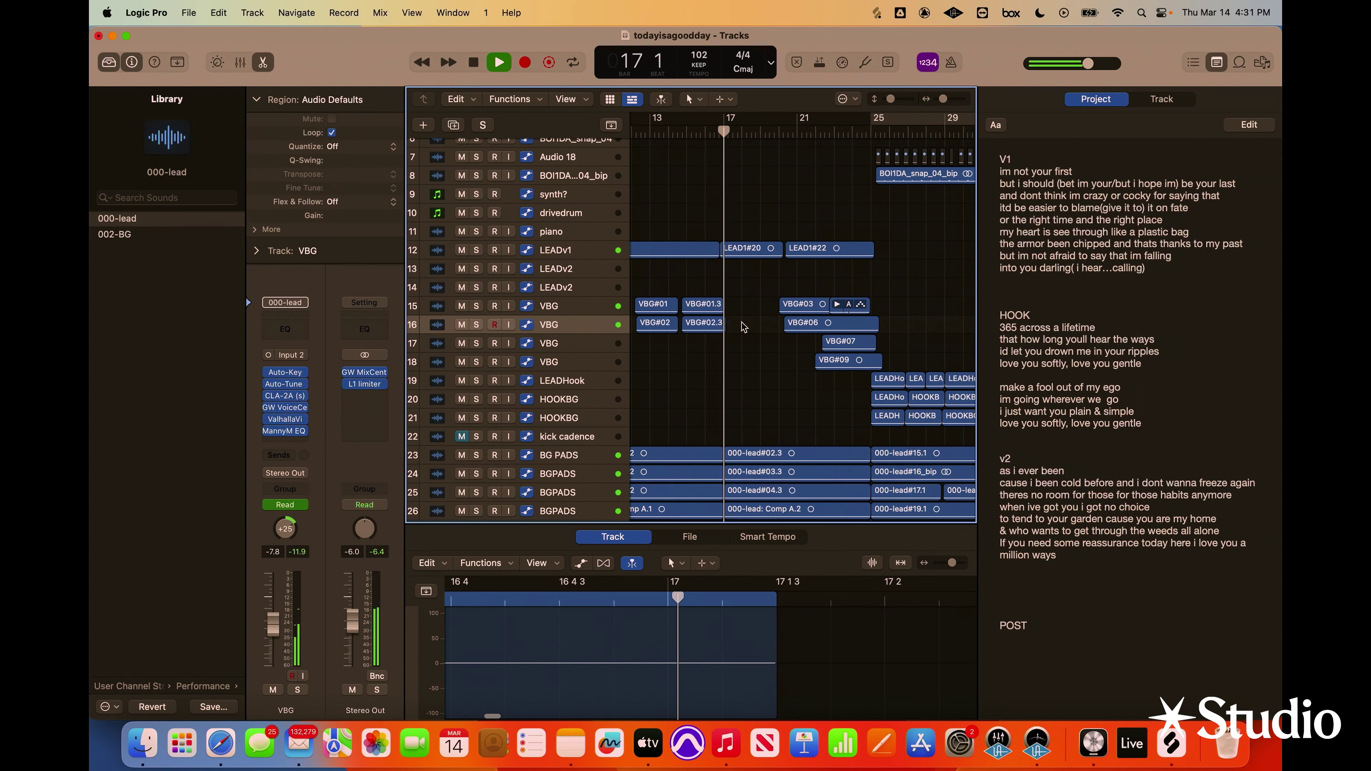
left_click(847, 303)
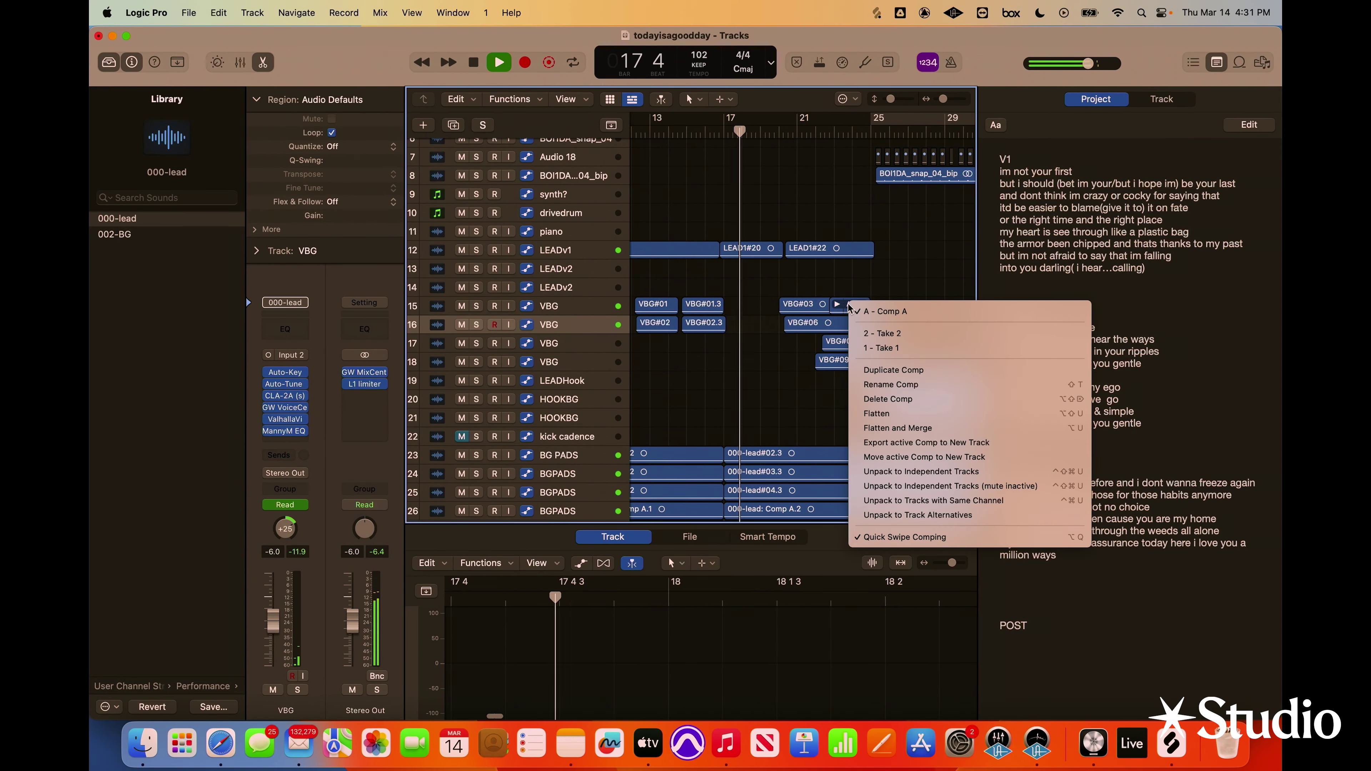
left_click(839, 304)
left_click(840, 304)
key("space")
key("space")
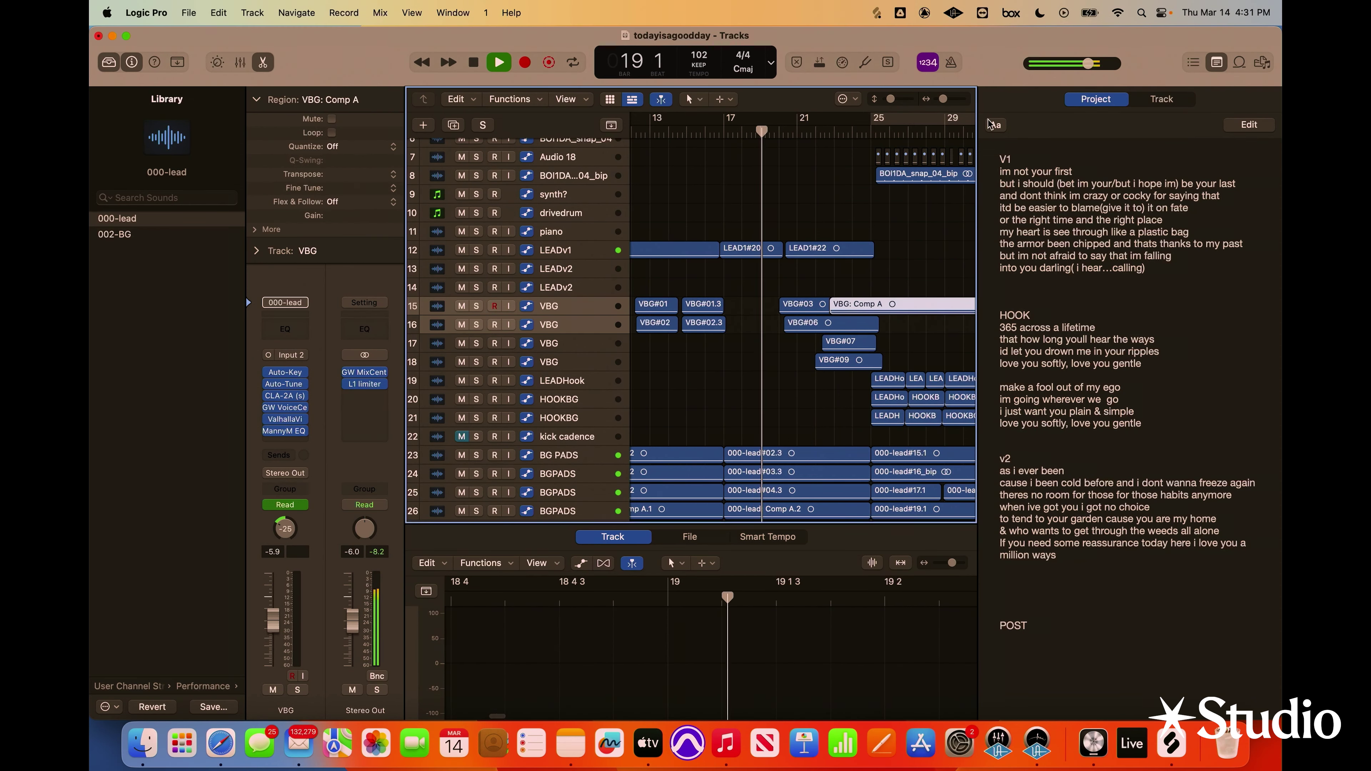
Trim the end of the flattened VBG: Comp A region to about beat 2 of bar 25
left_click_drag(947, 101, 941, 101)
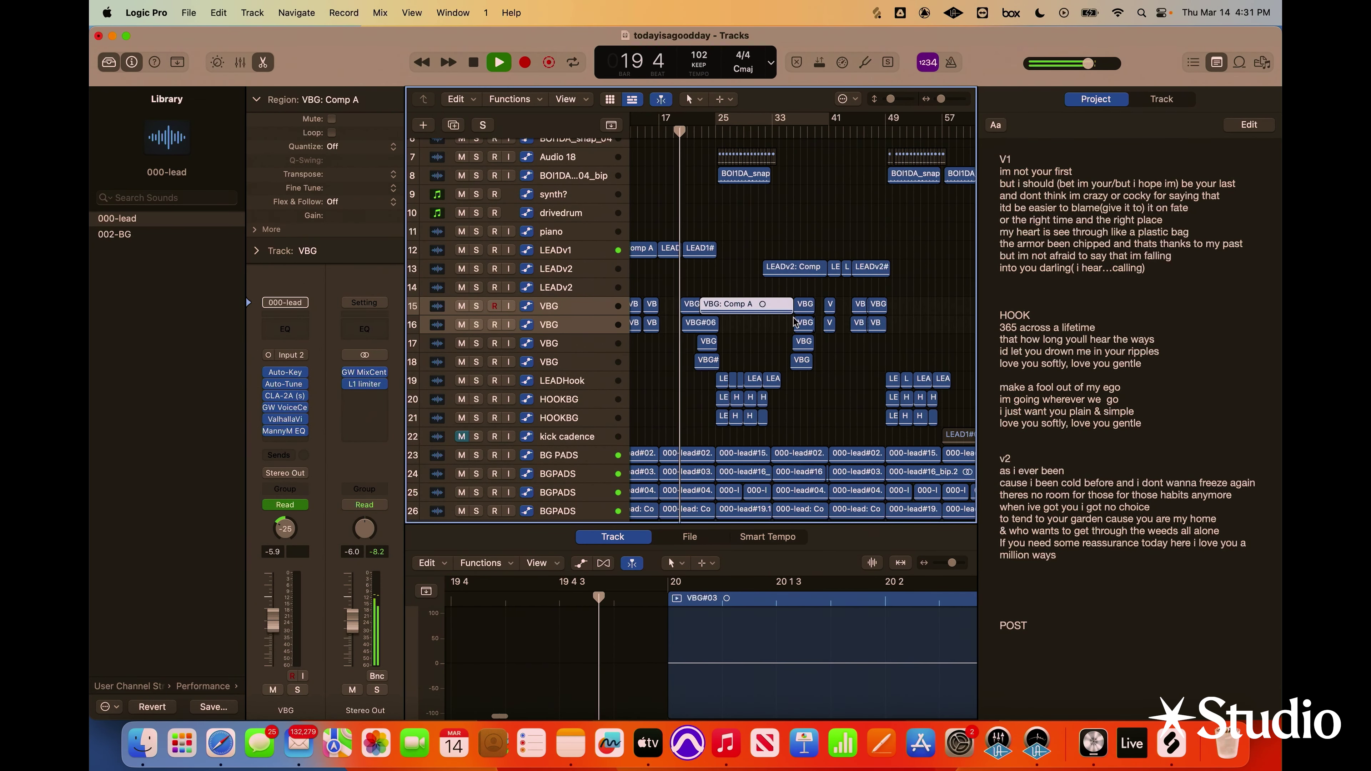
left_click_drag(790, 313, 708, 324)
left_click_drag(941, 99, 954, 103)
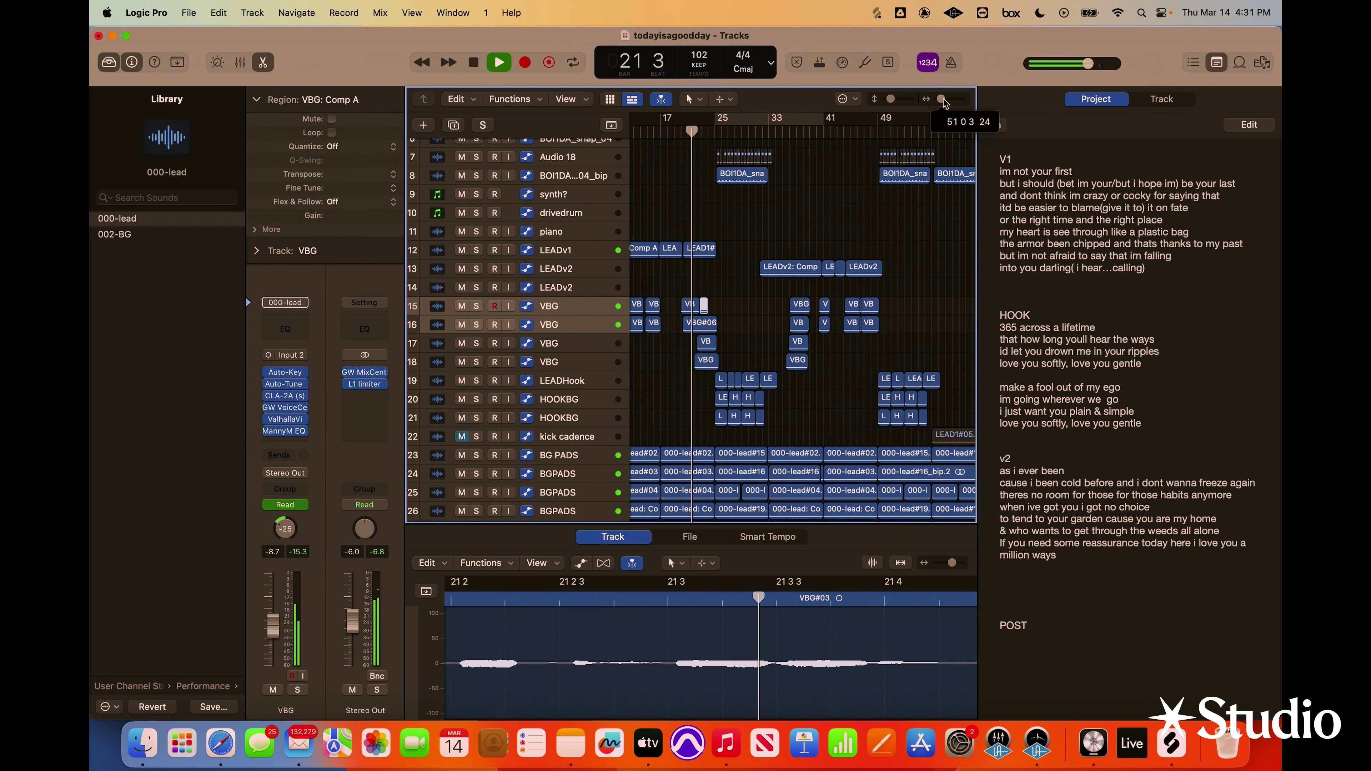
left_click_drag(777, 306, 864, 310)
left_click_drag(946, 99, 946, 100)
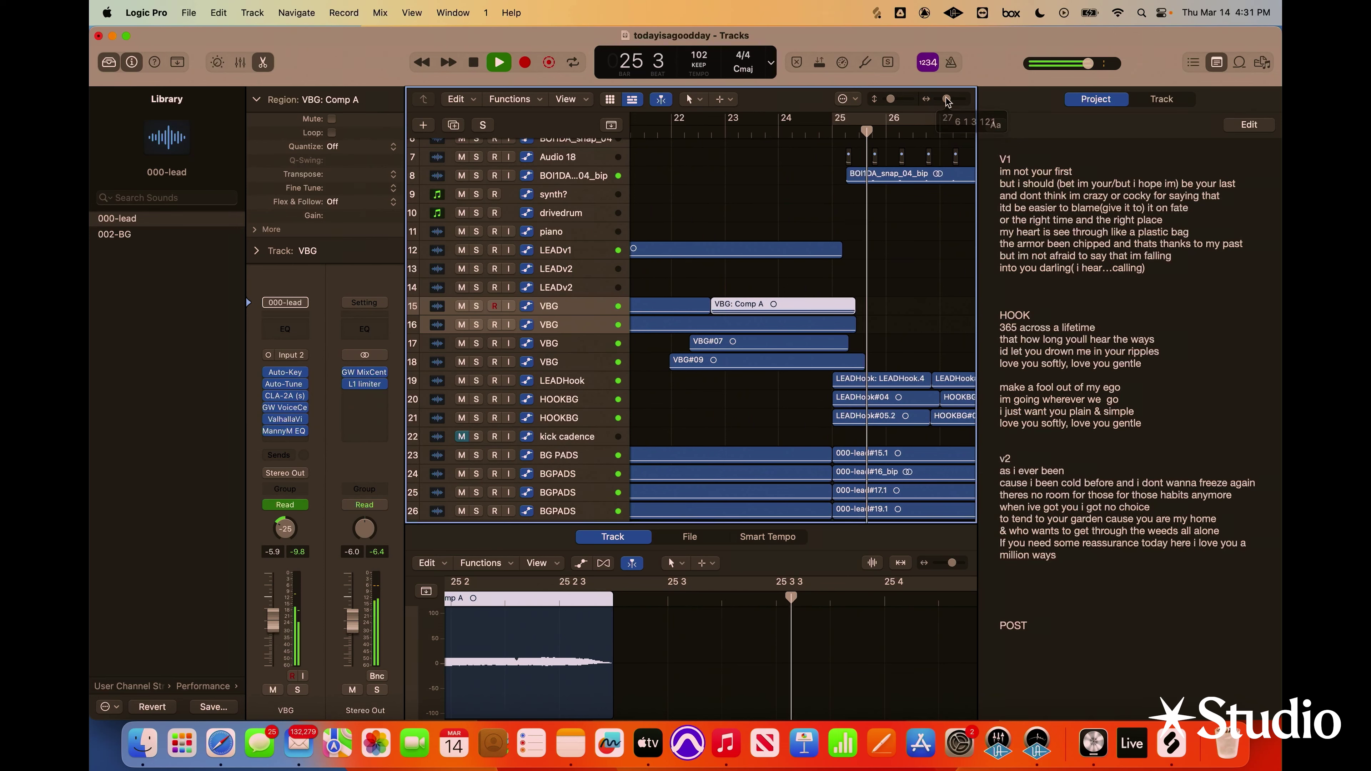
Stop playback and delete the section from bar 25 to about beat 4 across the four VBG tracks
left_click(861, 360)
key("space")
left_click_drag(833, 307, 870, 360)
key("Delete")
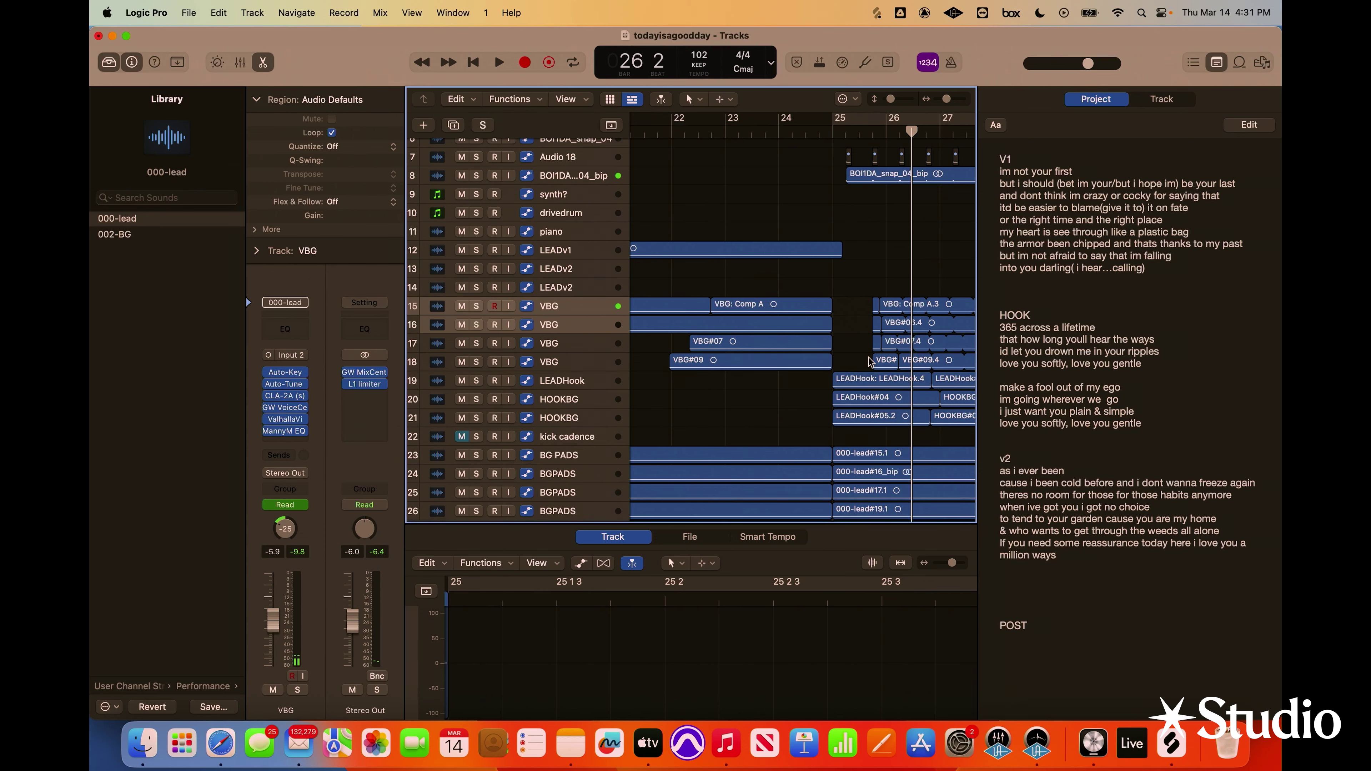
Delete the long background vocal regions that start around bar 25 on the four VBG tracks
left_click_drag(950, 99, 937, 103)
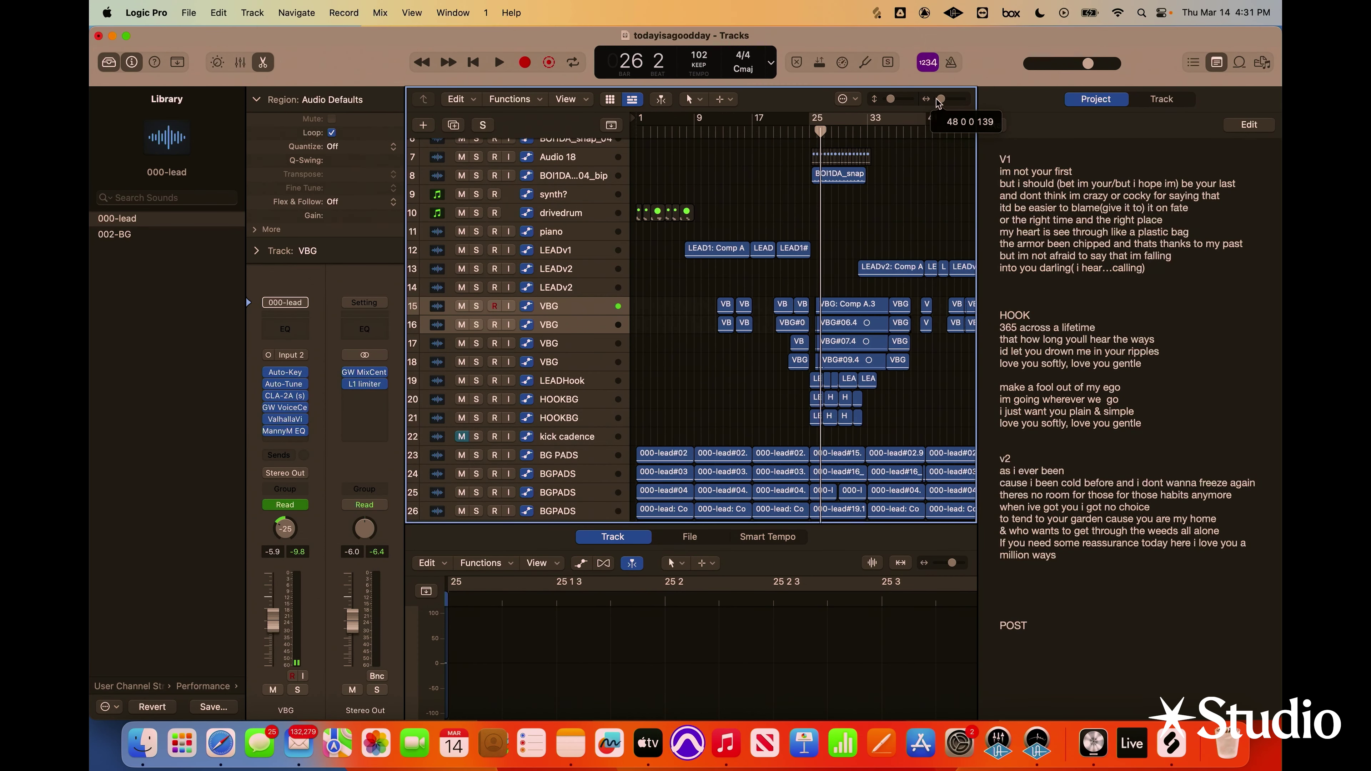
left_click(834, 300)
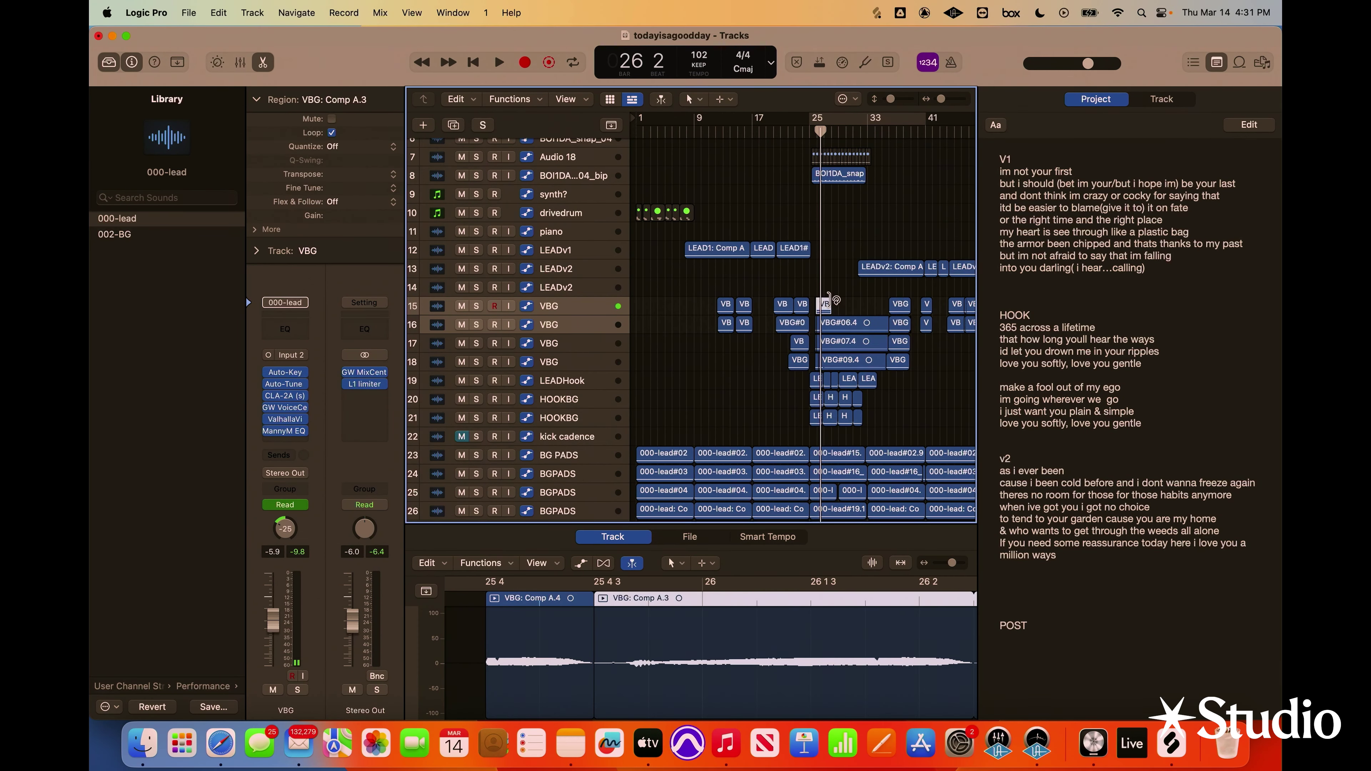
left_click_drag(829, 298, 845, 359)
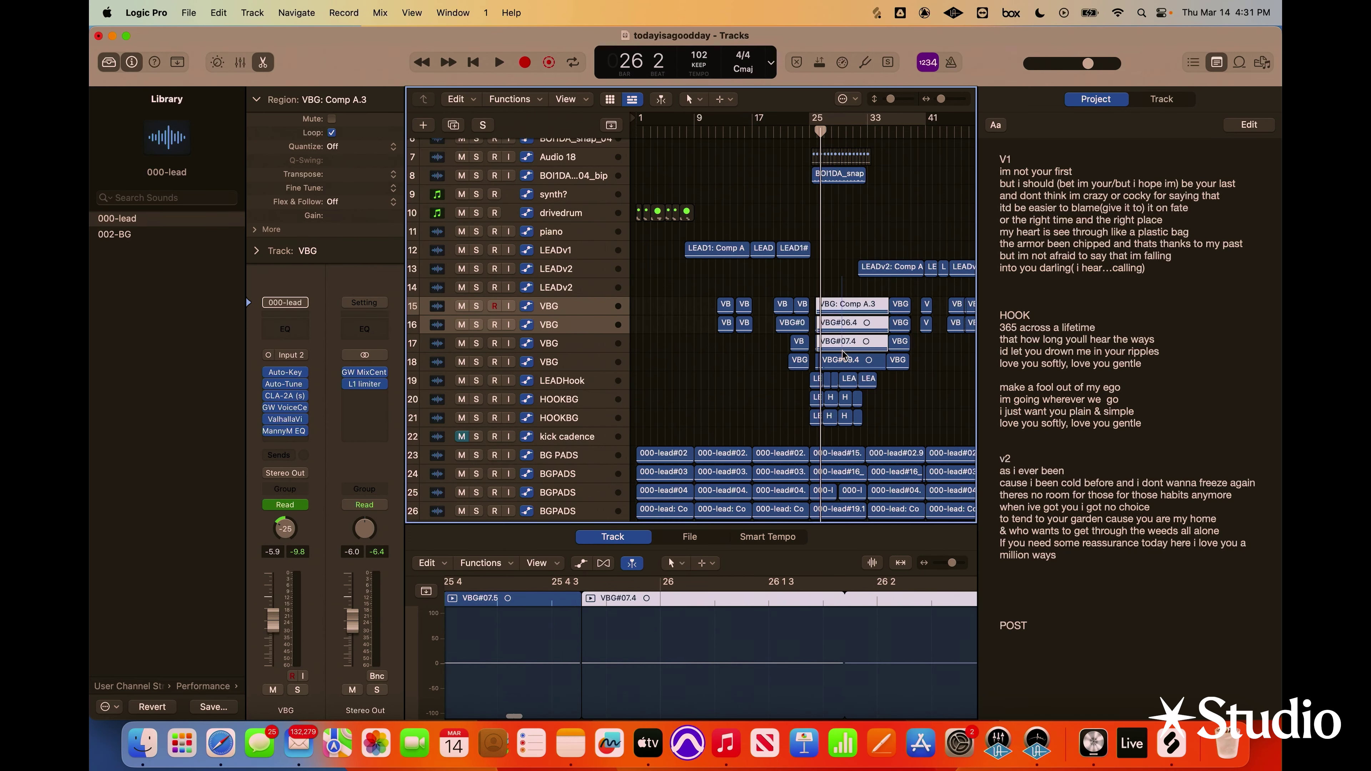
left_click_drag(845, 277, 846, 346)
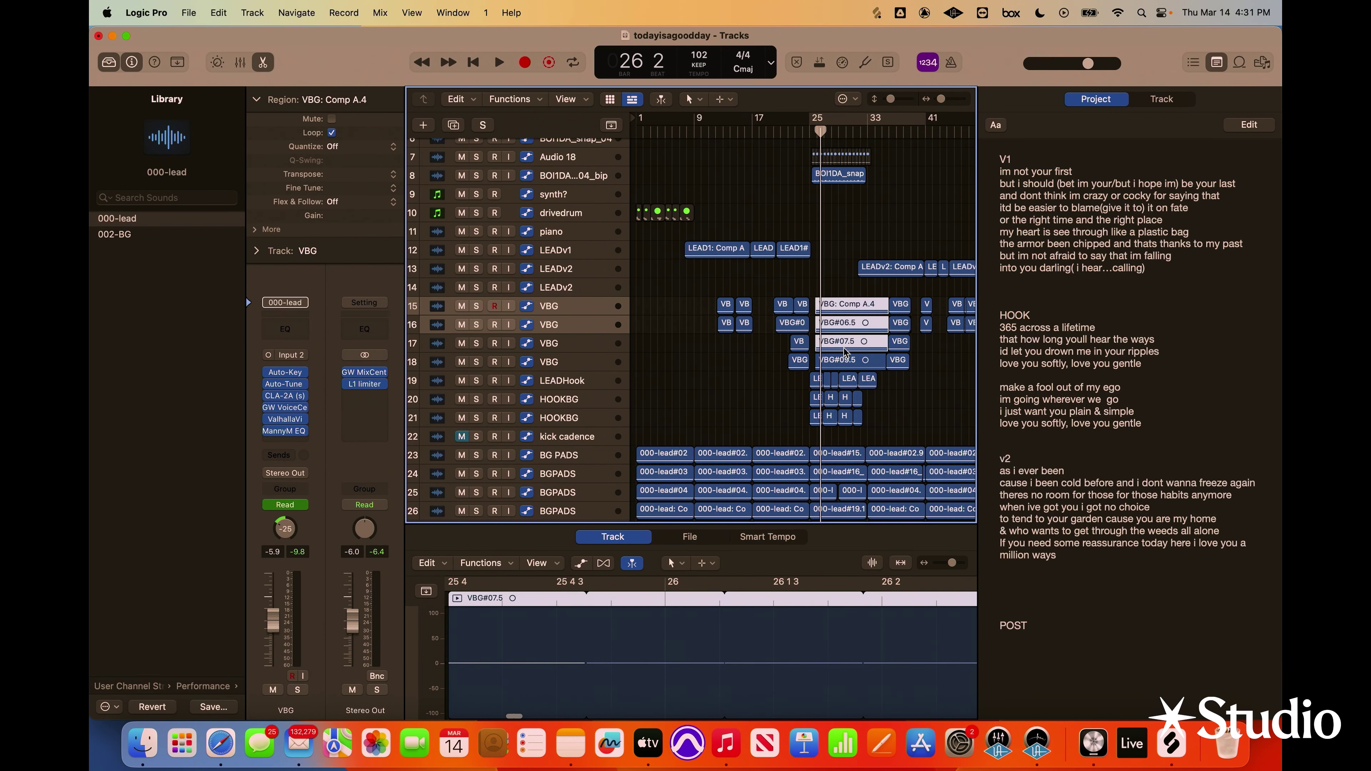
key("Delete")
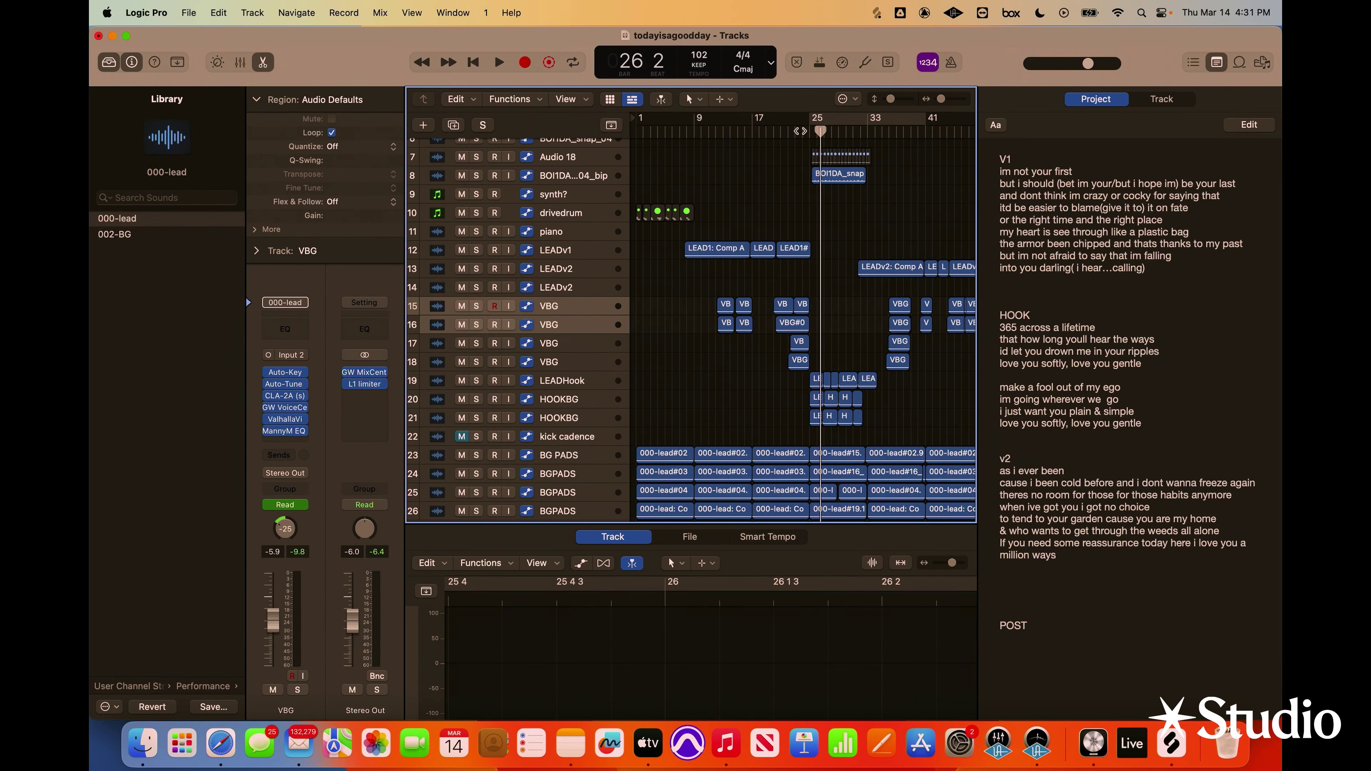
Play into the hook, trim the LEAD1#22 region on LEADv1 to end at bar 25, and remove its stray piece after bar 26
left_click(802, 137)
key("space")
left_click_drag(941, 99, 946, 101)
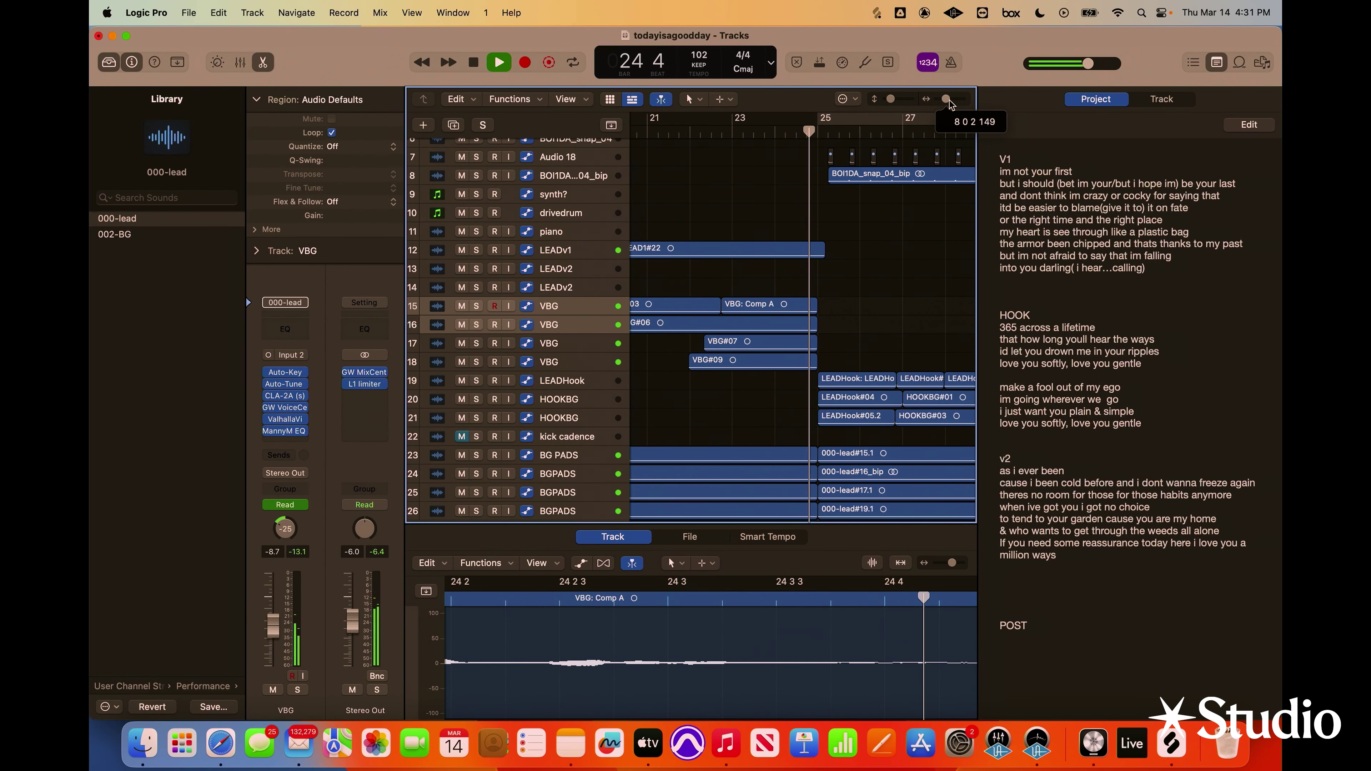
left_click(802, 251)
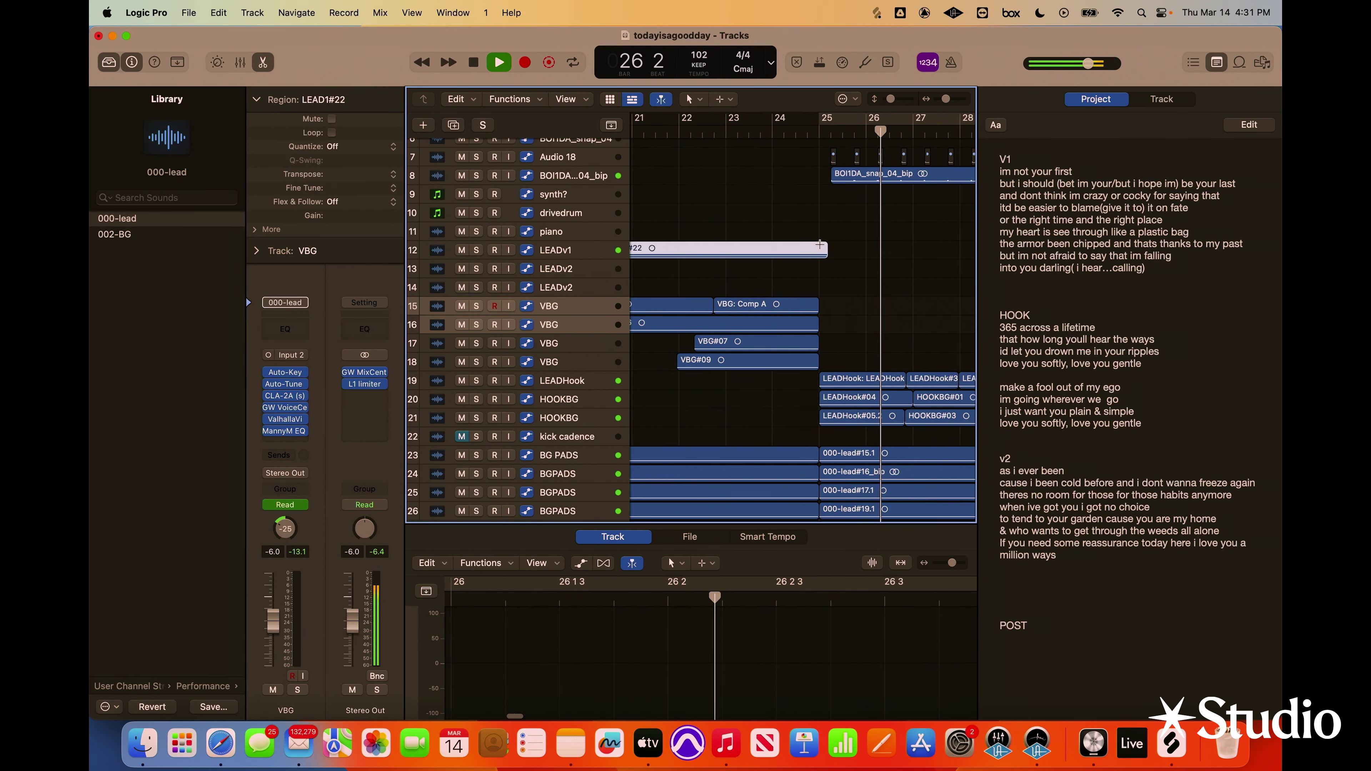
key("super+v")
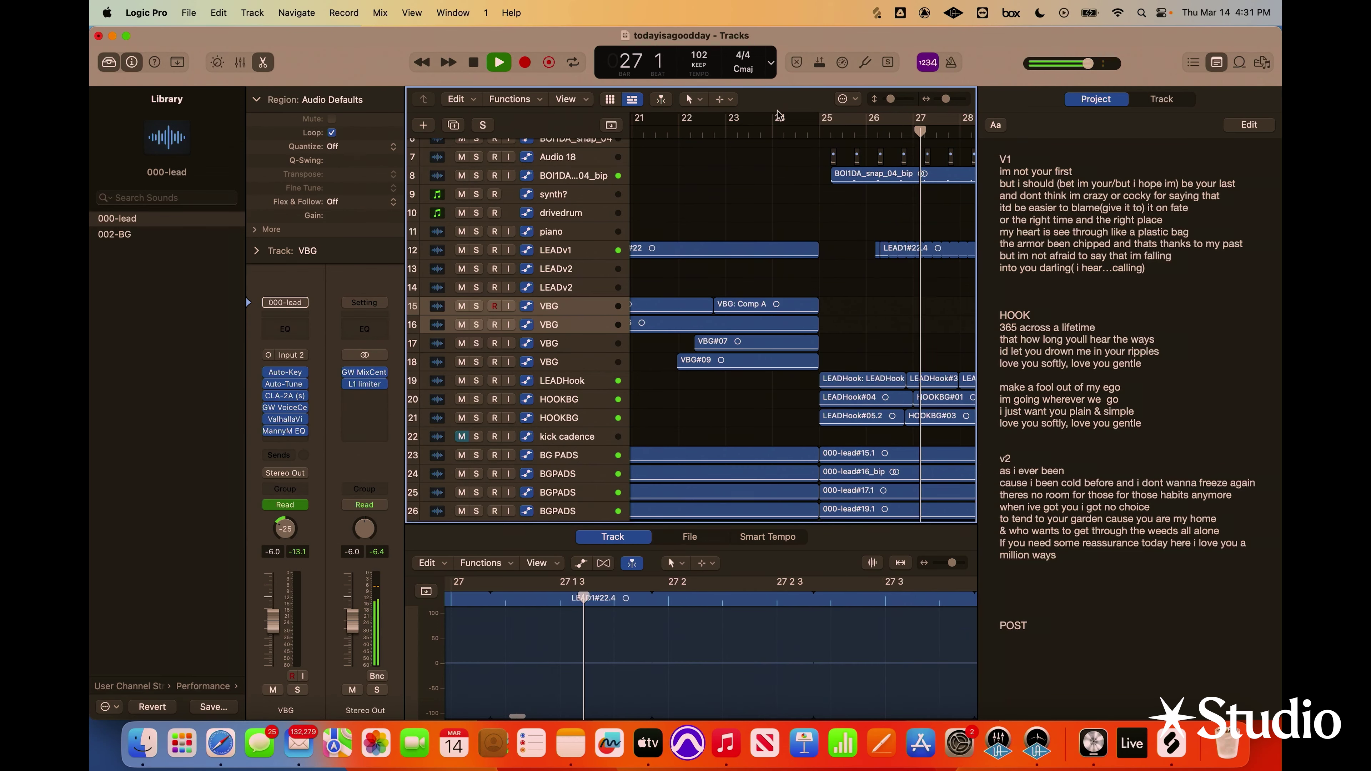
left_click(901, 248)
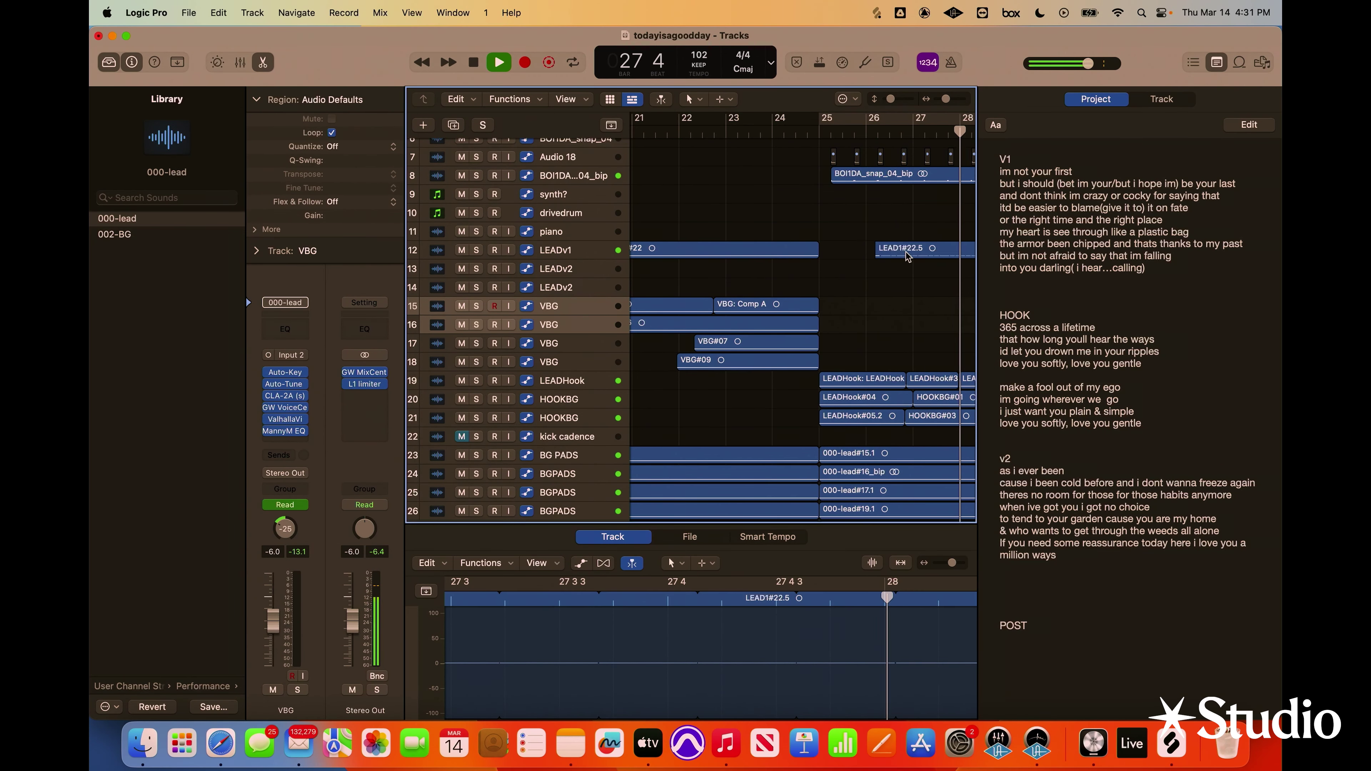
left_click_drag(900, 249, 902, 252)
key("space")
Copy the BOI1DA_snap_04_bip region from bar 25 to the start of verse 2 at bar 33
left_click_drag(946, 99, 940, 102)
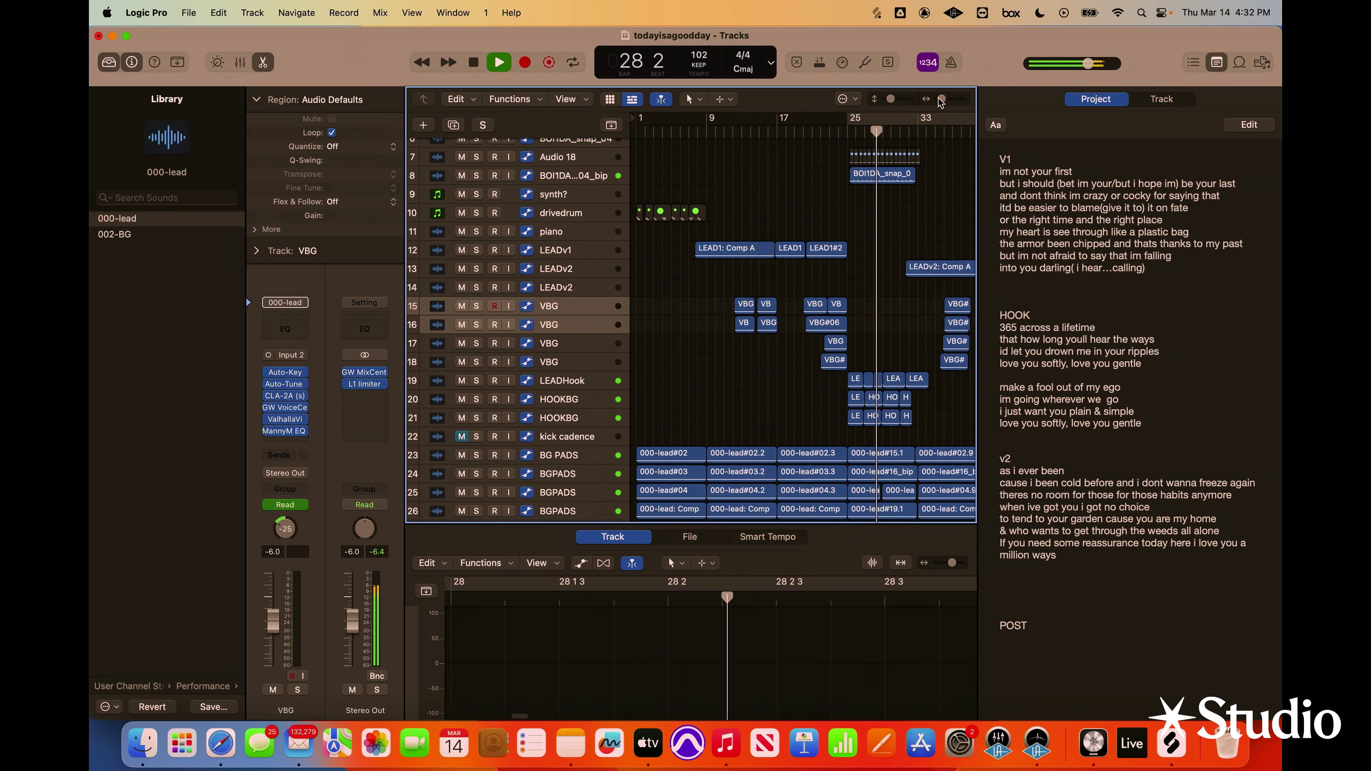
scroll(852, 155, "right", 6)
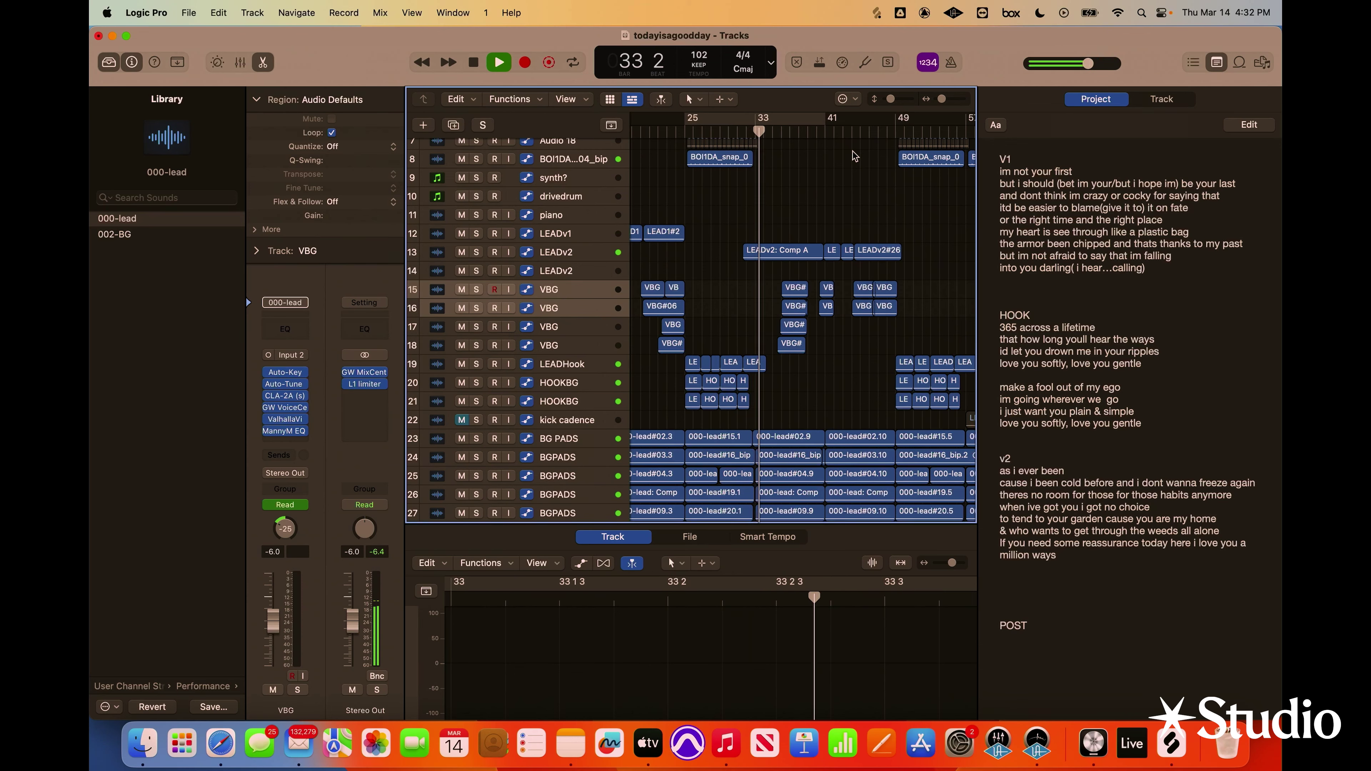
scroll(853, 152, "up", 3)
scroll(852, 151, "up", 2)
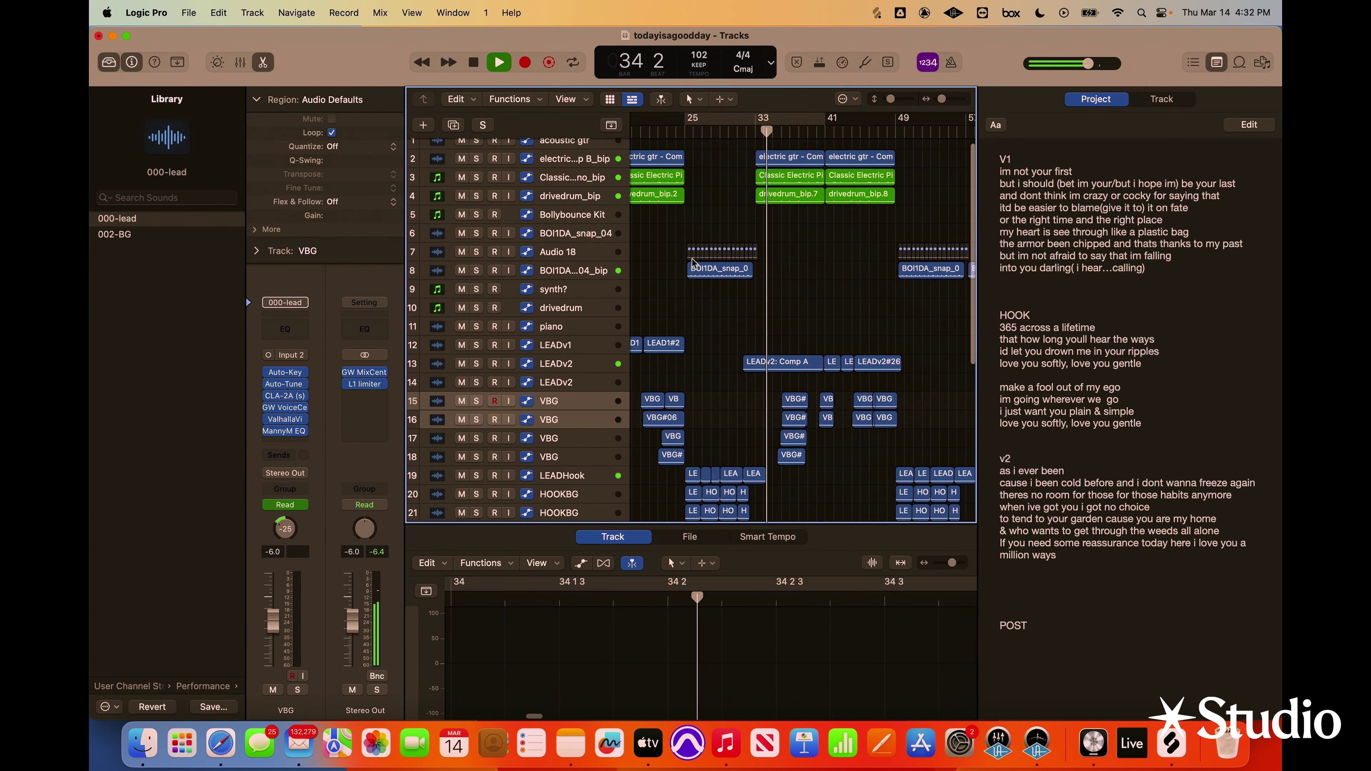
right_click(696, 273)
key("Escape")
key("space")
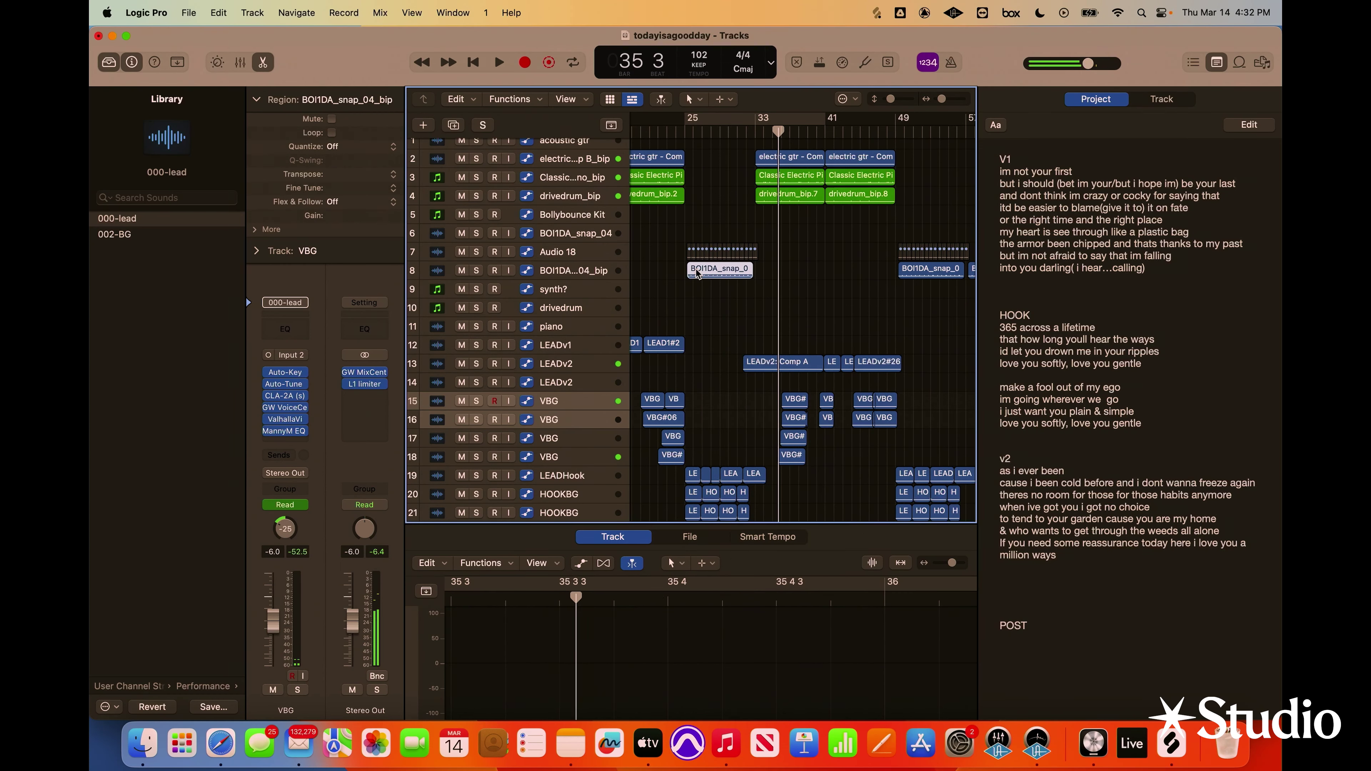
right_click(707, 274)
key("Escape")
left_click_drag(698, 276, 768, 281)
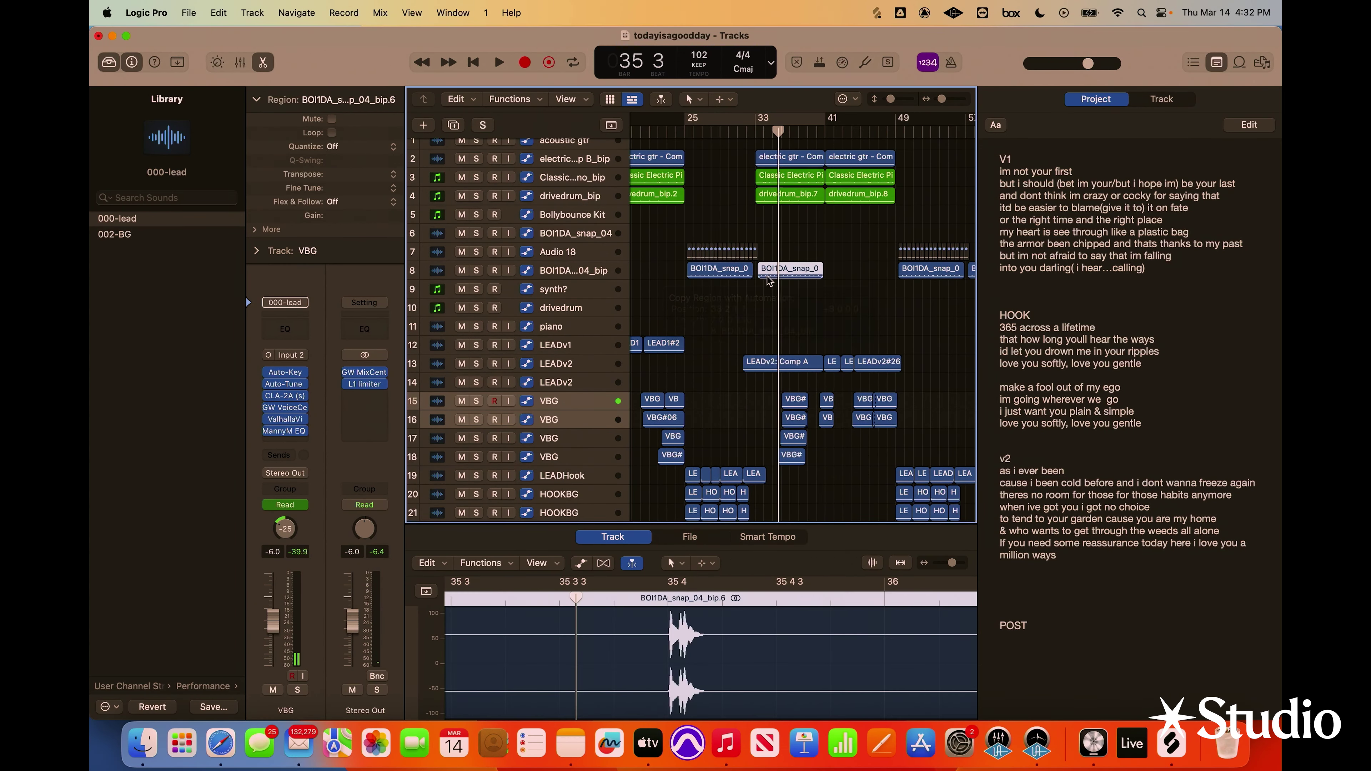
Play verse 2 from the copied snap region and examine the region's start at bar 33 up close
key("shift+space")
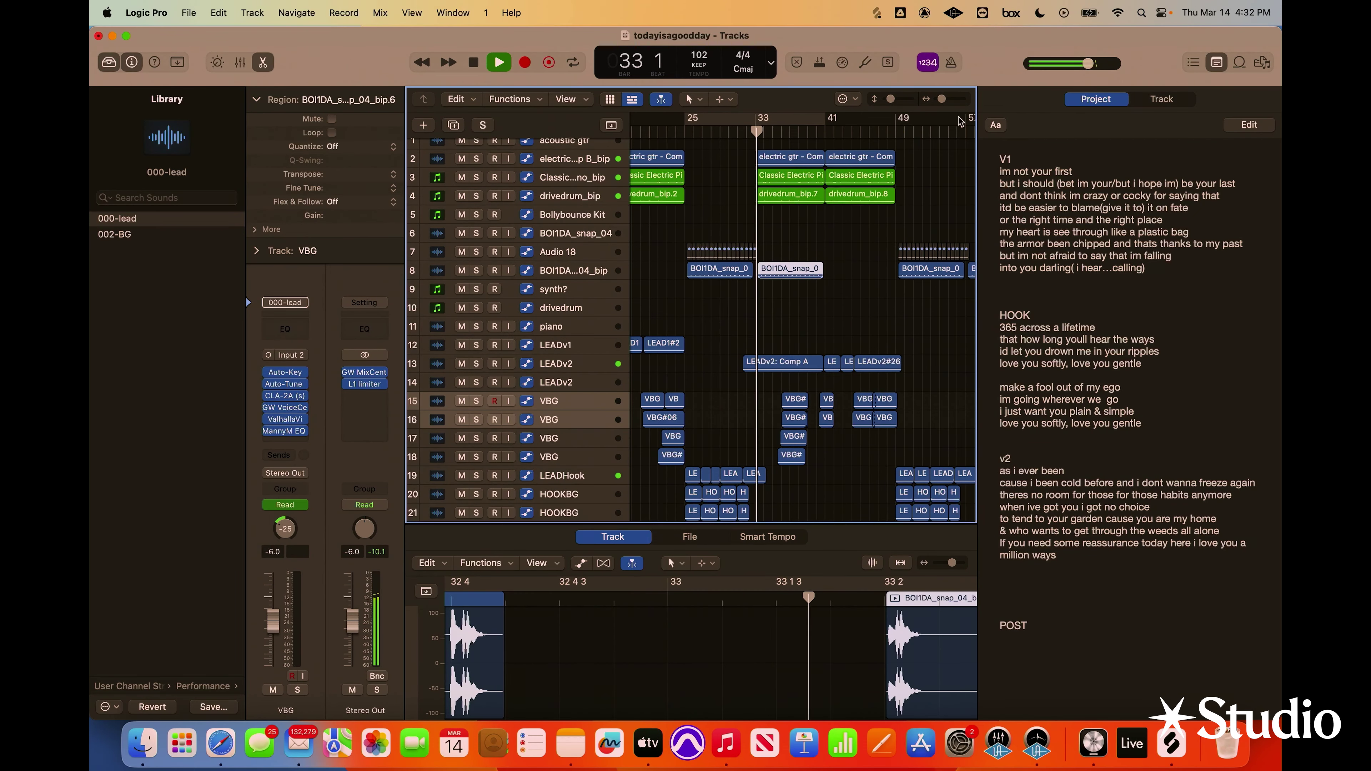
left_click_drag(941, 99, 944, 99)
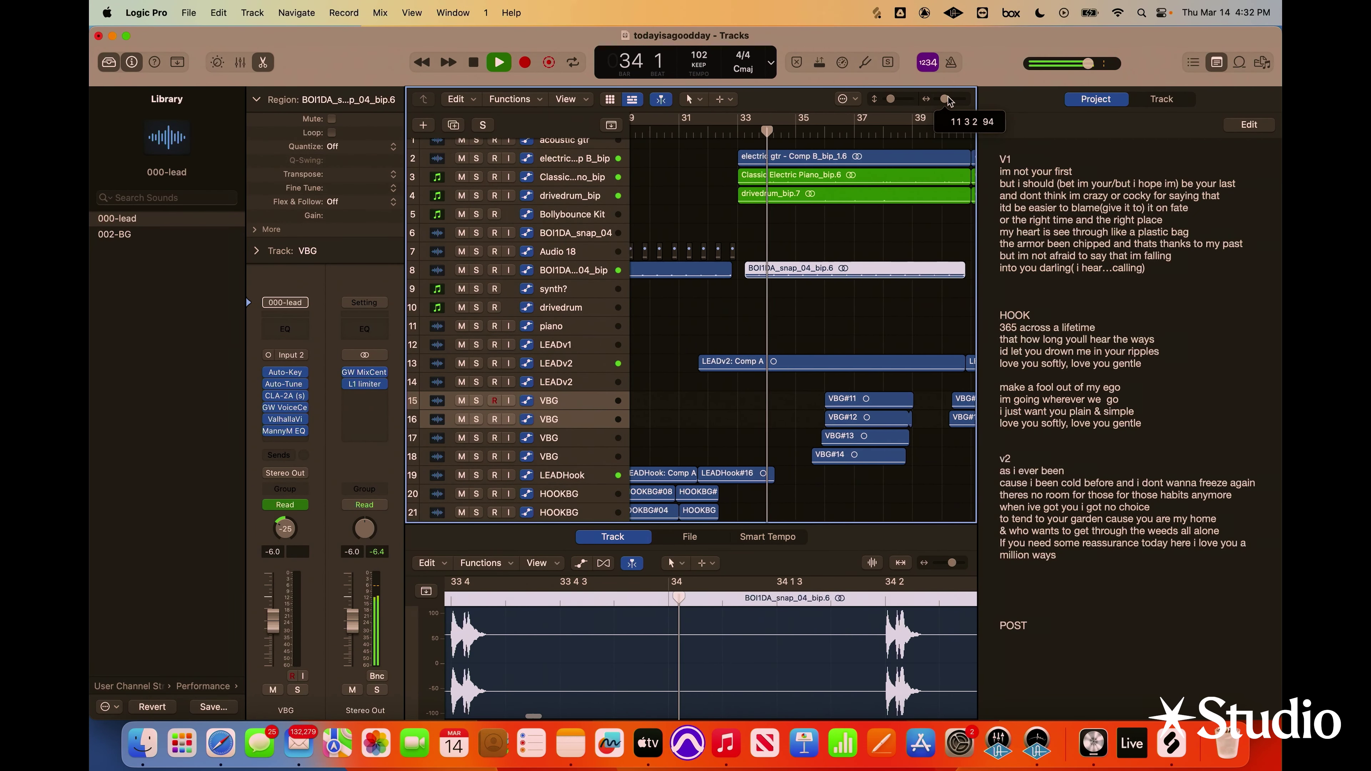
key("super+Down")
left_click(751, 293)
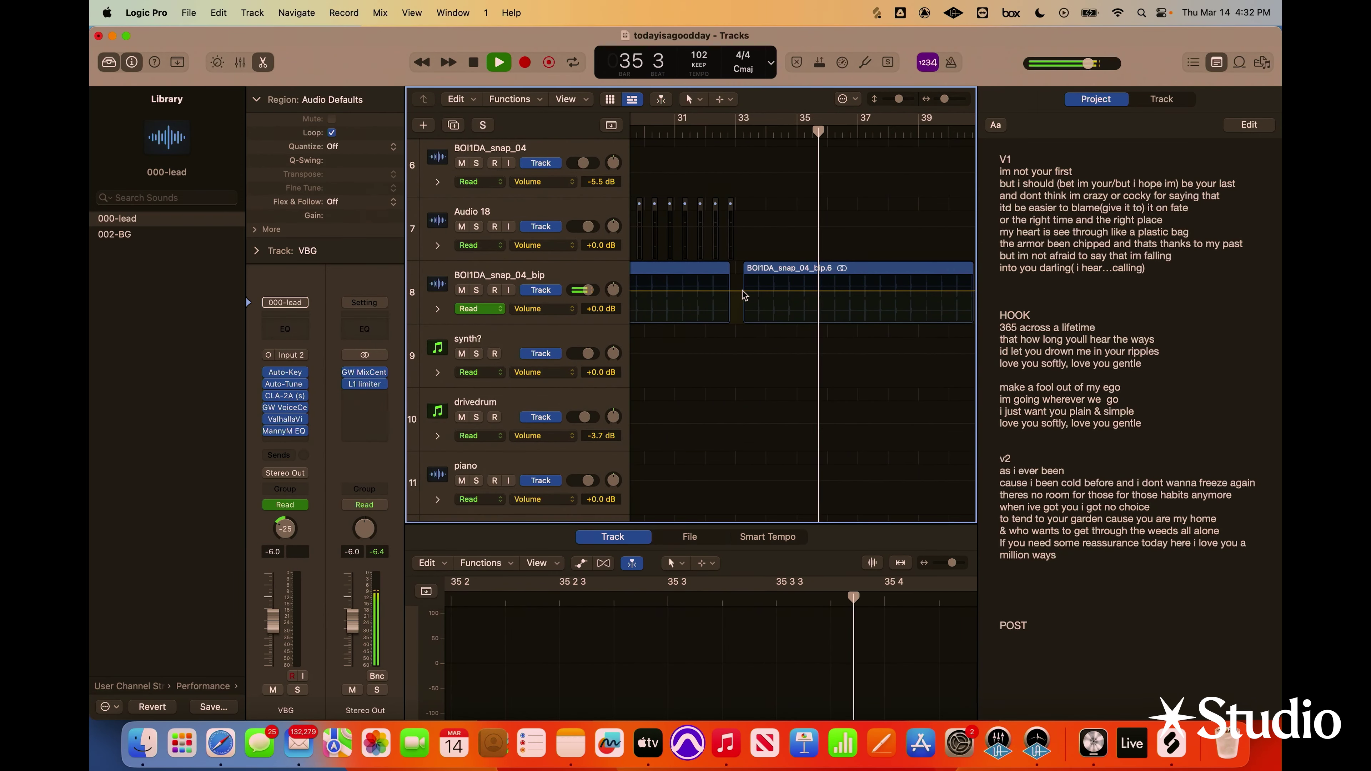
left_click_drag(752, 294, 745, 303)
key("super+Up")
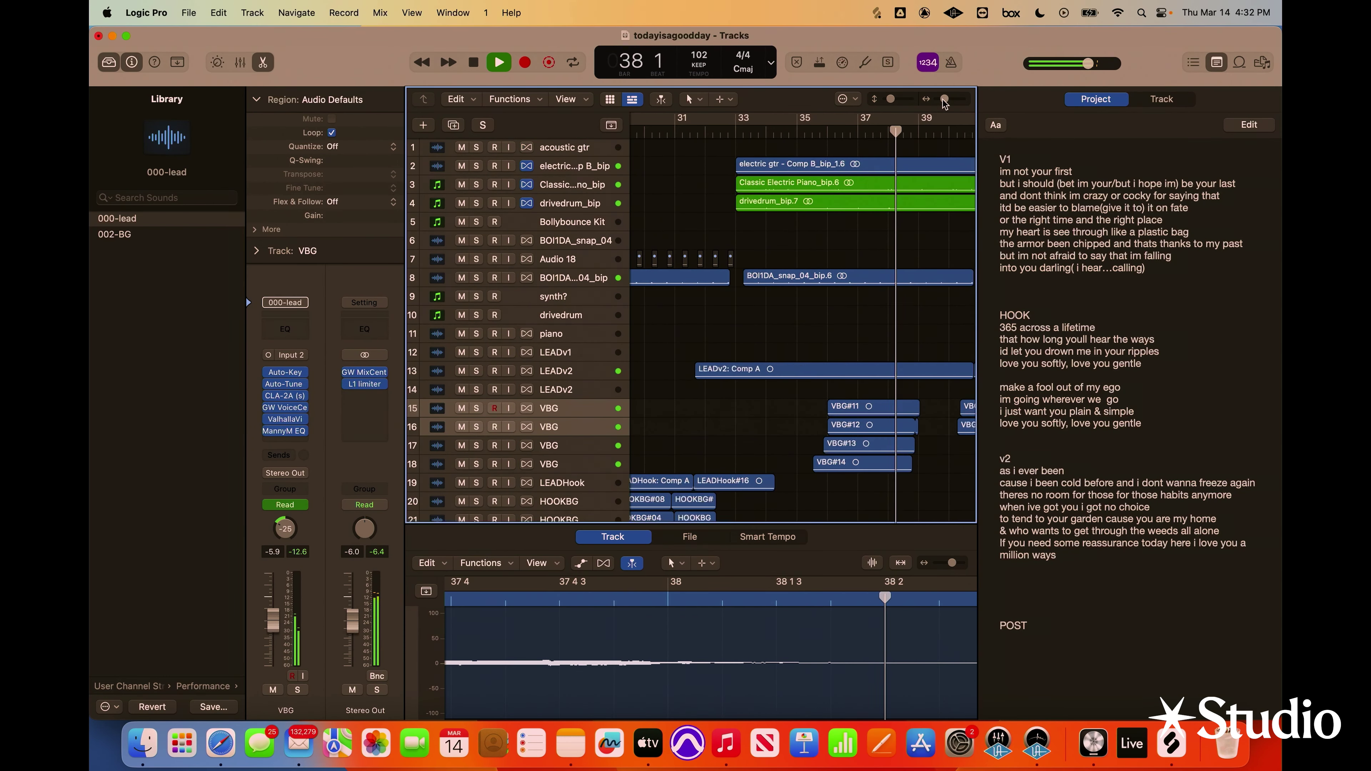
left_click_drag(944, 99, 940, 98)
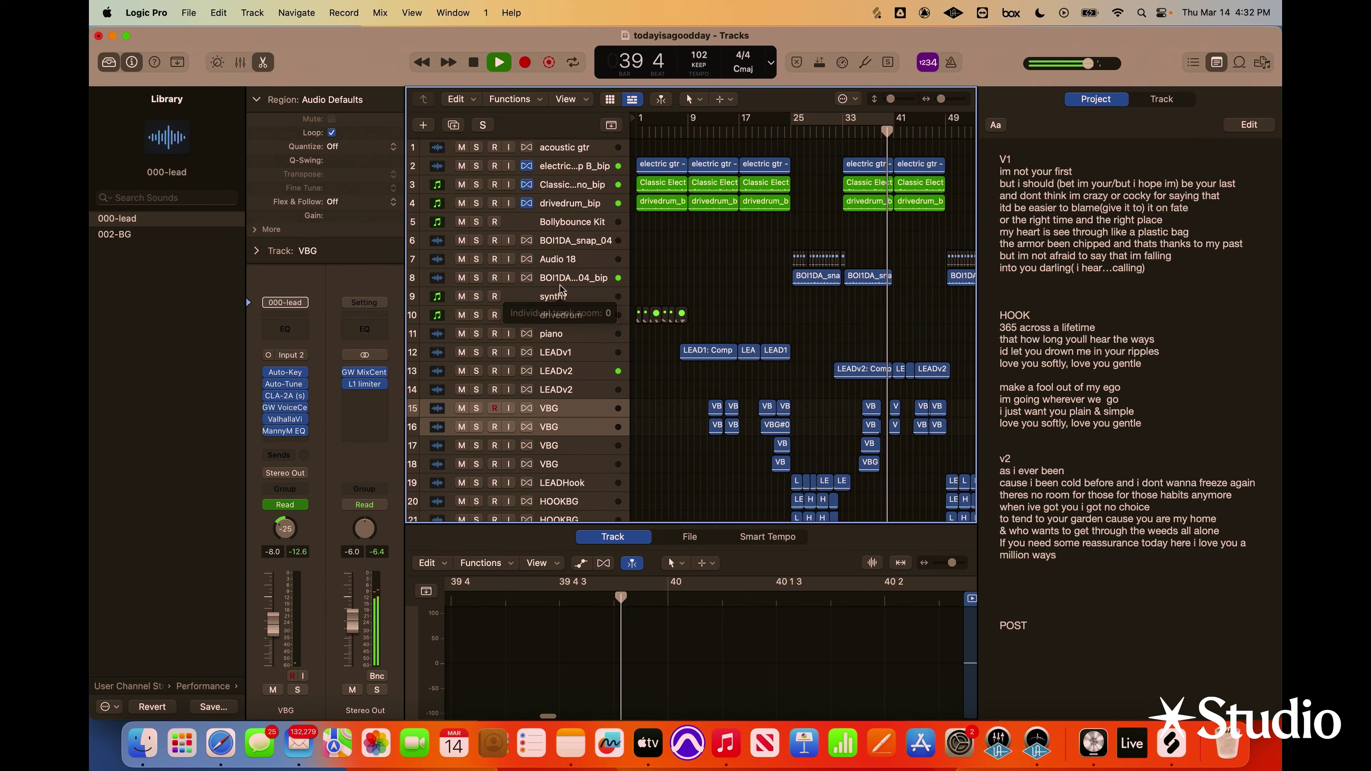
Copy the verse 2 snap region from bar 33 to bar 41 on the BOI1DA_snap_04_bip track
left_click(572, 277)
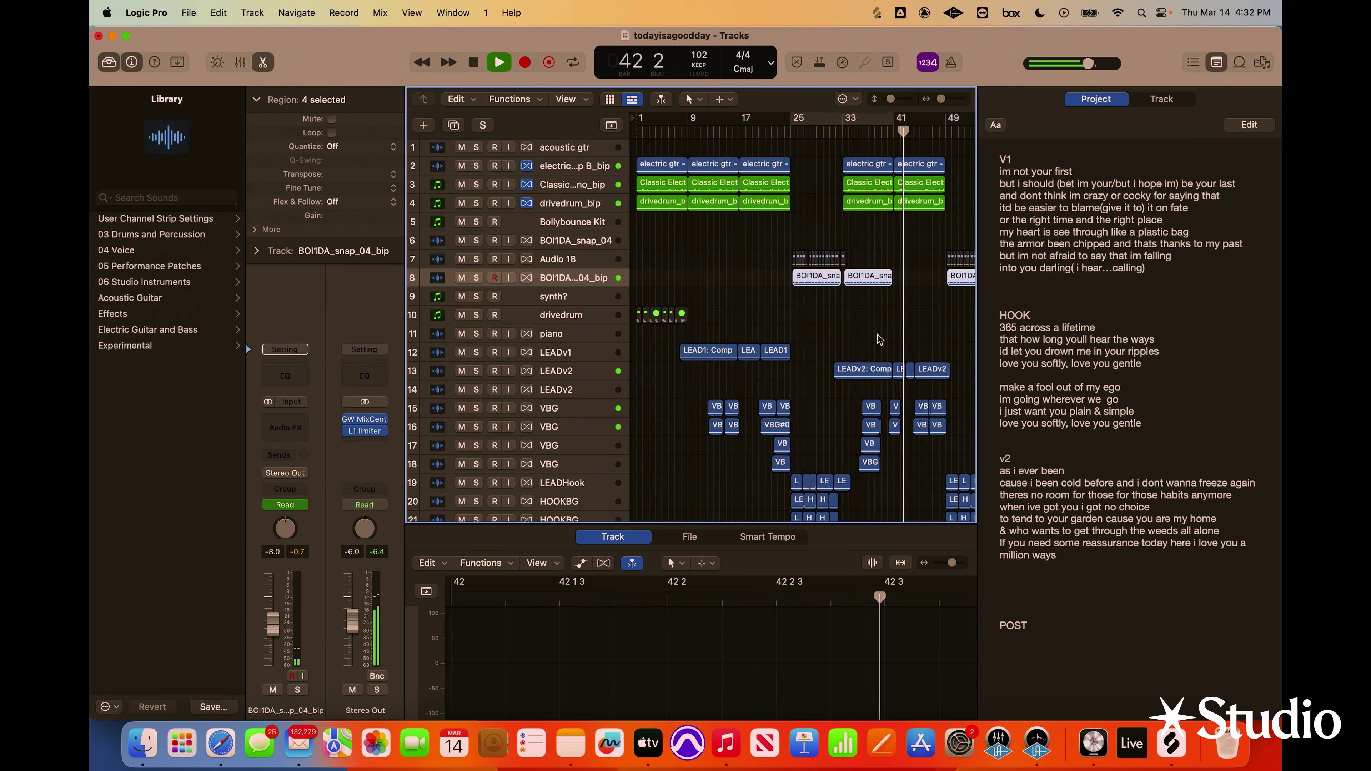
left_click(860, 282)
left_click_drag(858, 285, 906, 285)
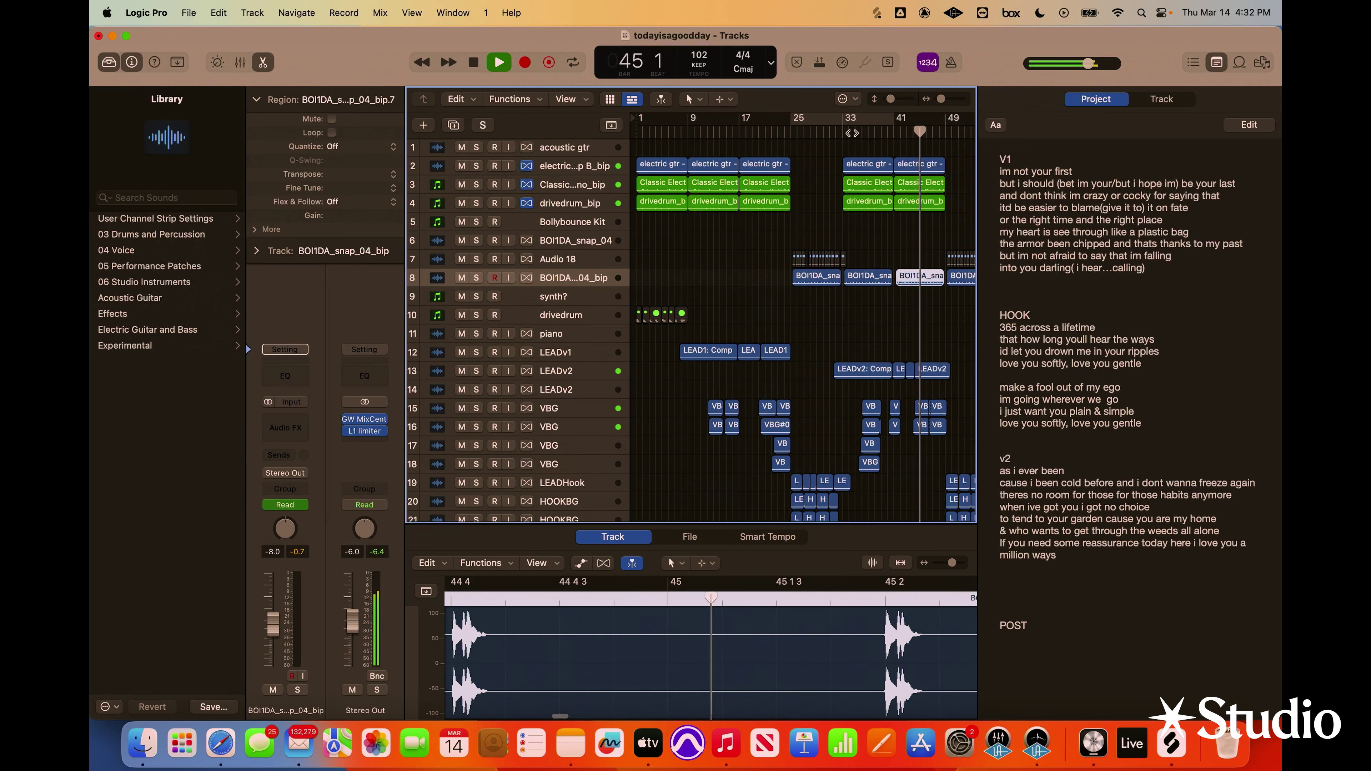
Replace the LEADHook and HOOKBG regions of the second hook at bar 49 with copies of the first hook's regions from bar 25
left_click_drag(941, 99, 941, 100)
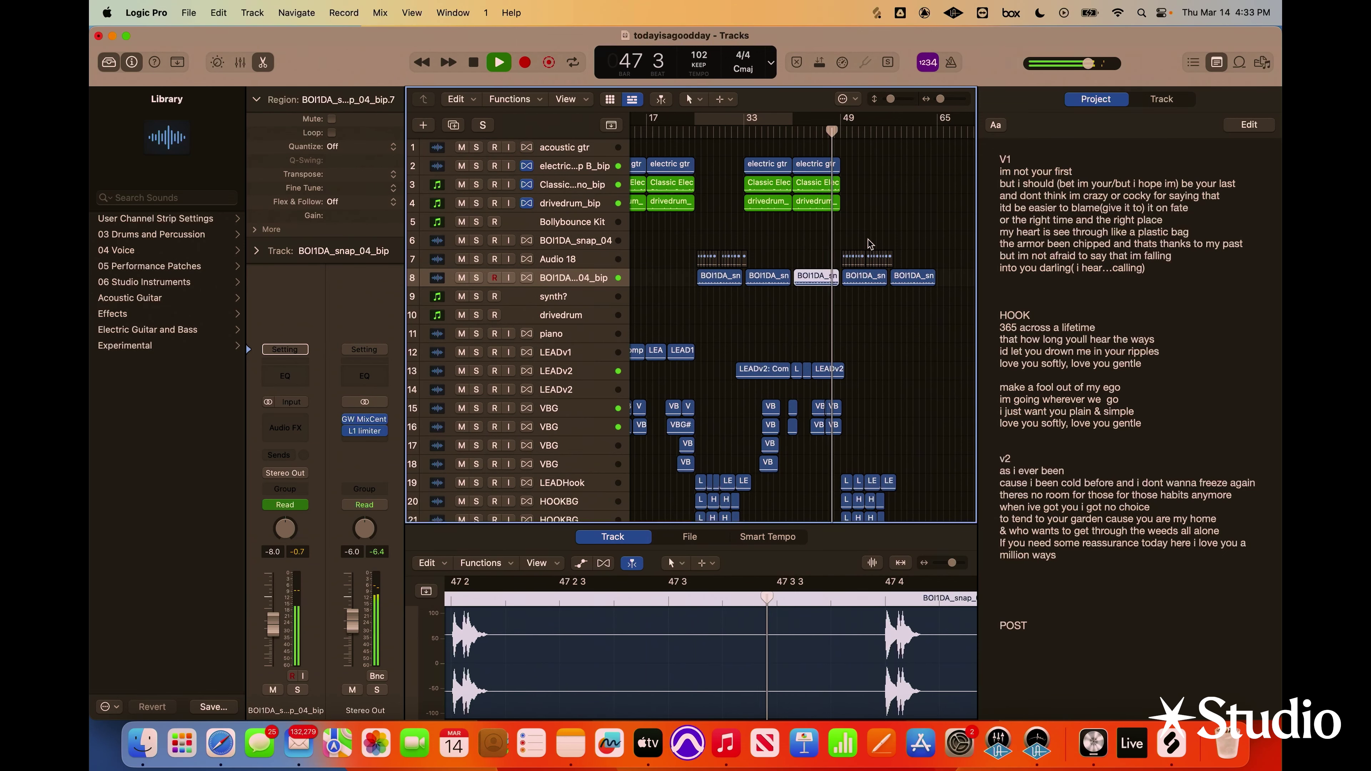
scroll(869, 243, "down", 8)
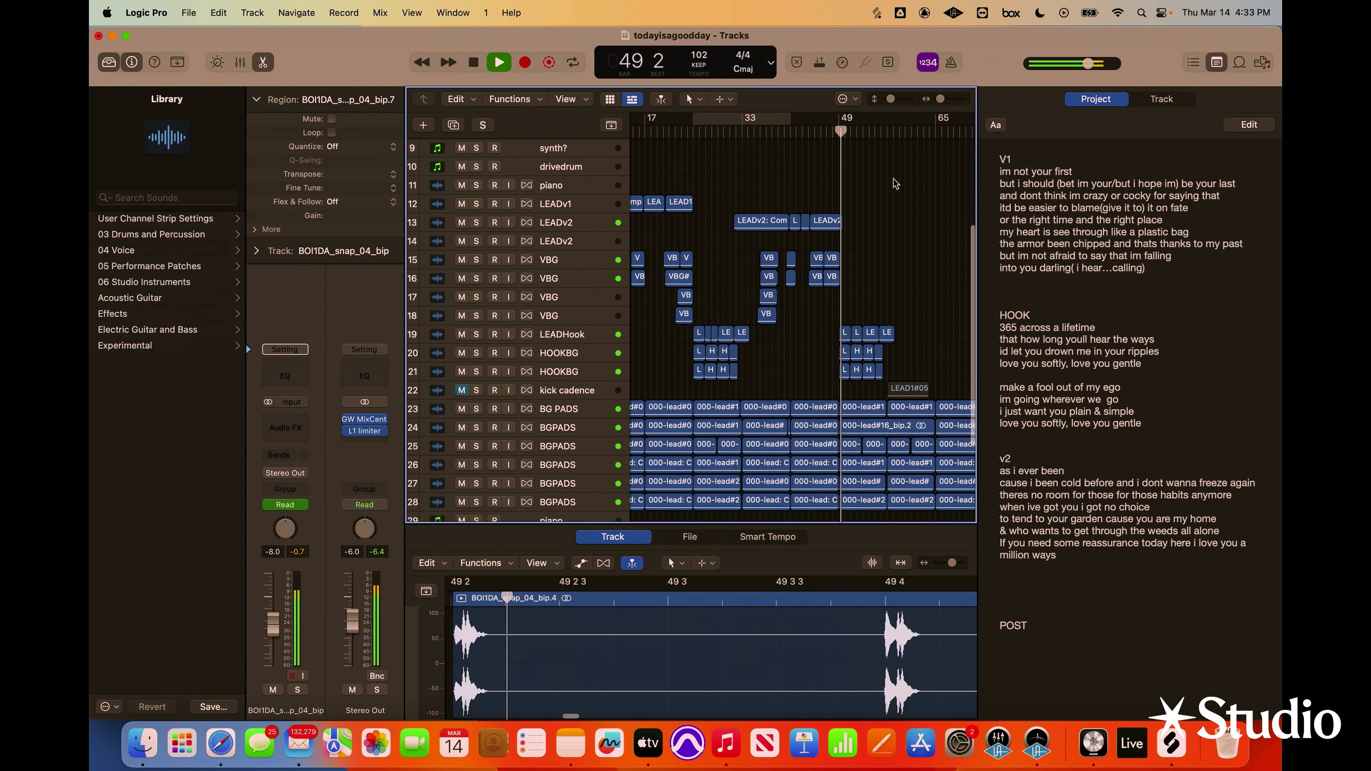
left_click_drag(940, 99, 943, 99)
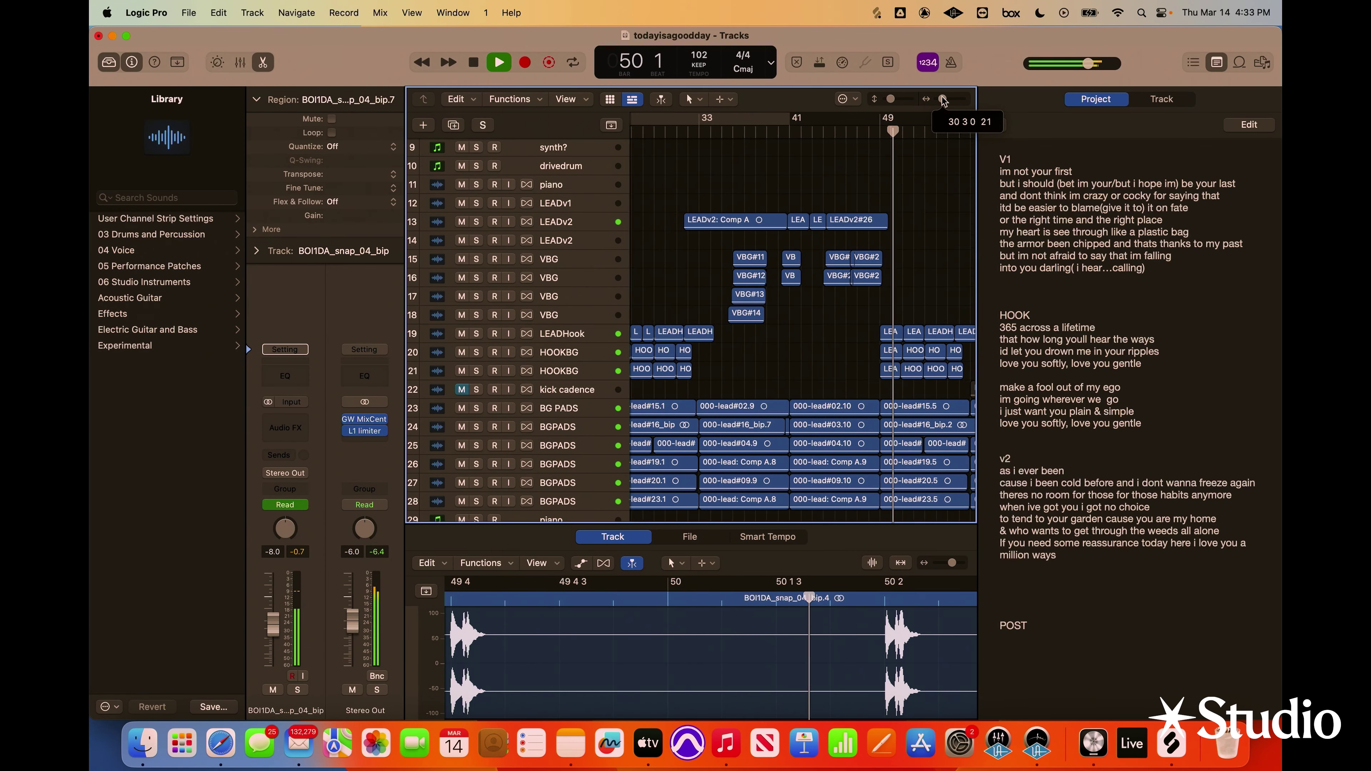
scroll(898, 275, "left", 5)
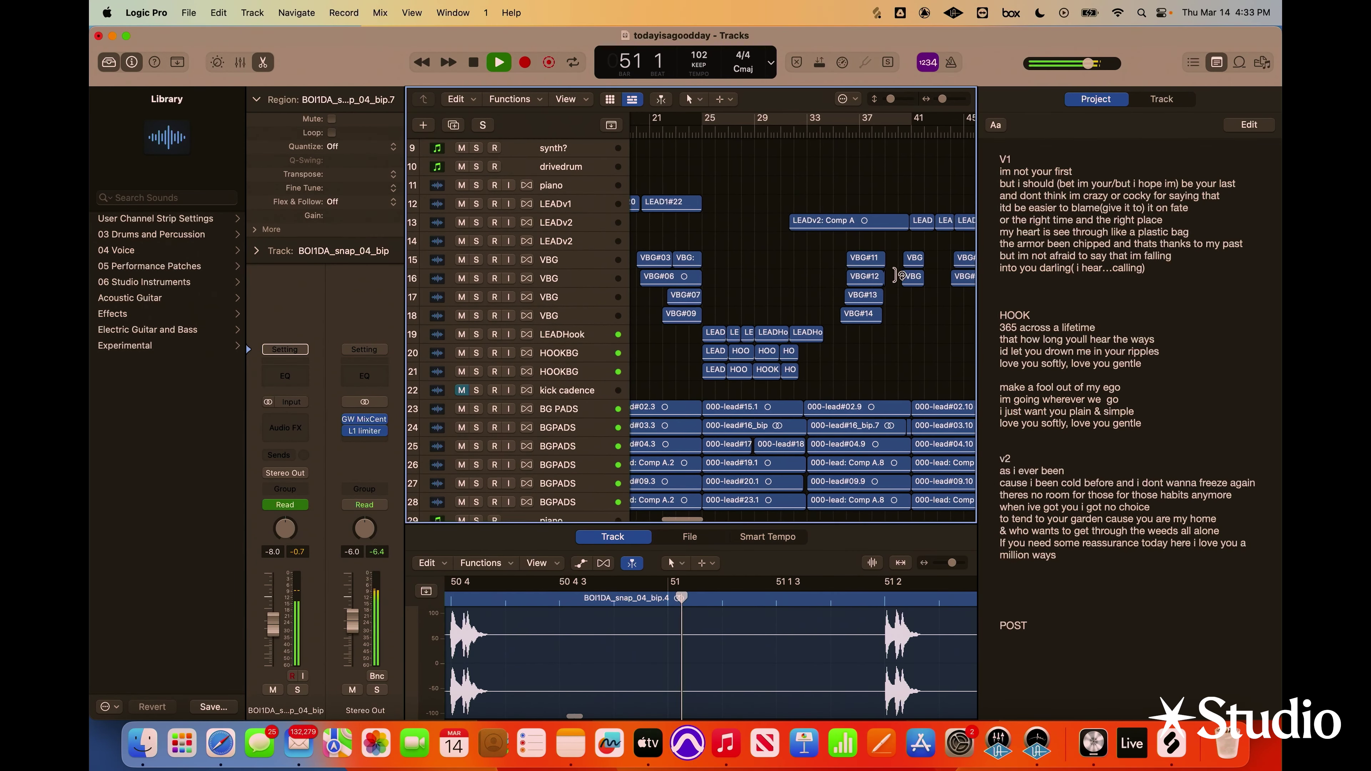
left_click_drag(891, 99, 939, 100)
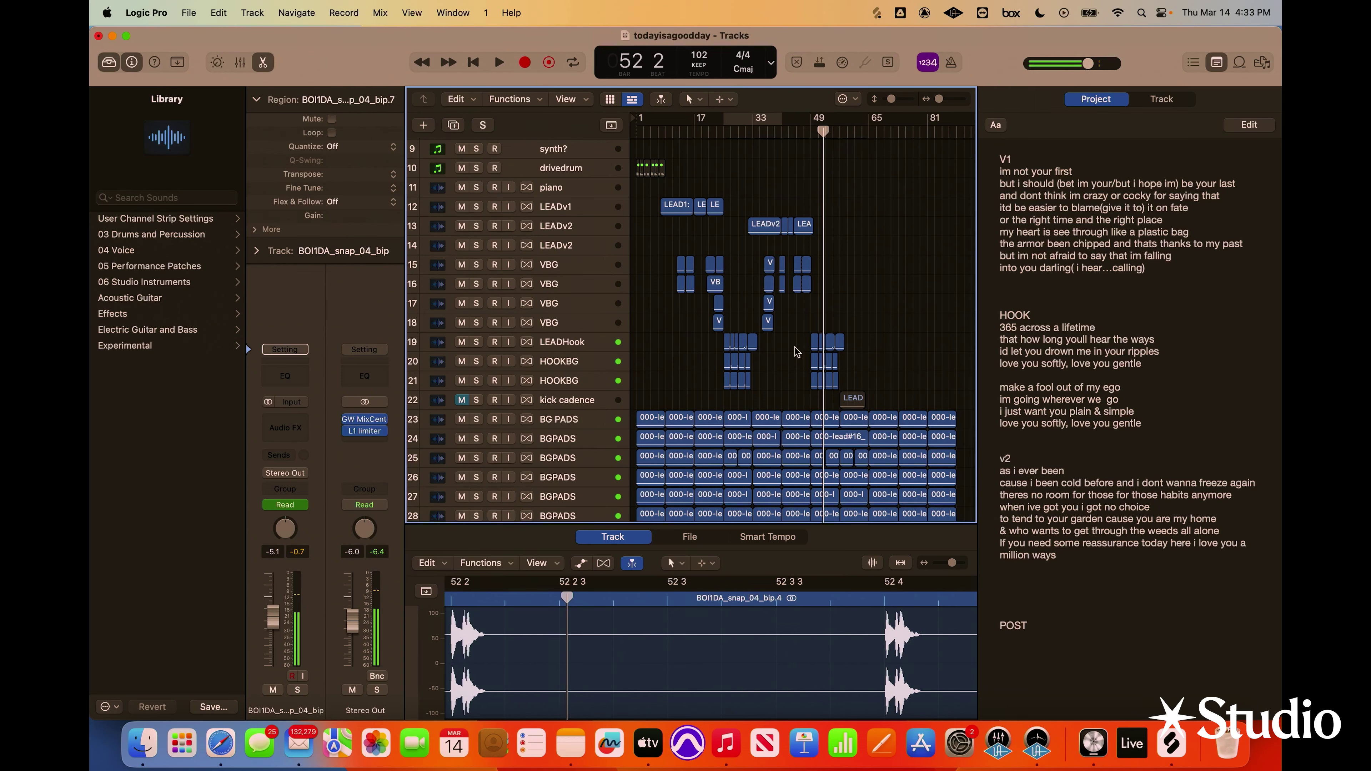
left_click_drag(797, 344, 837, 364)
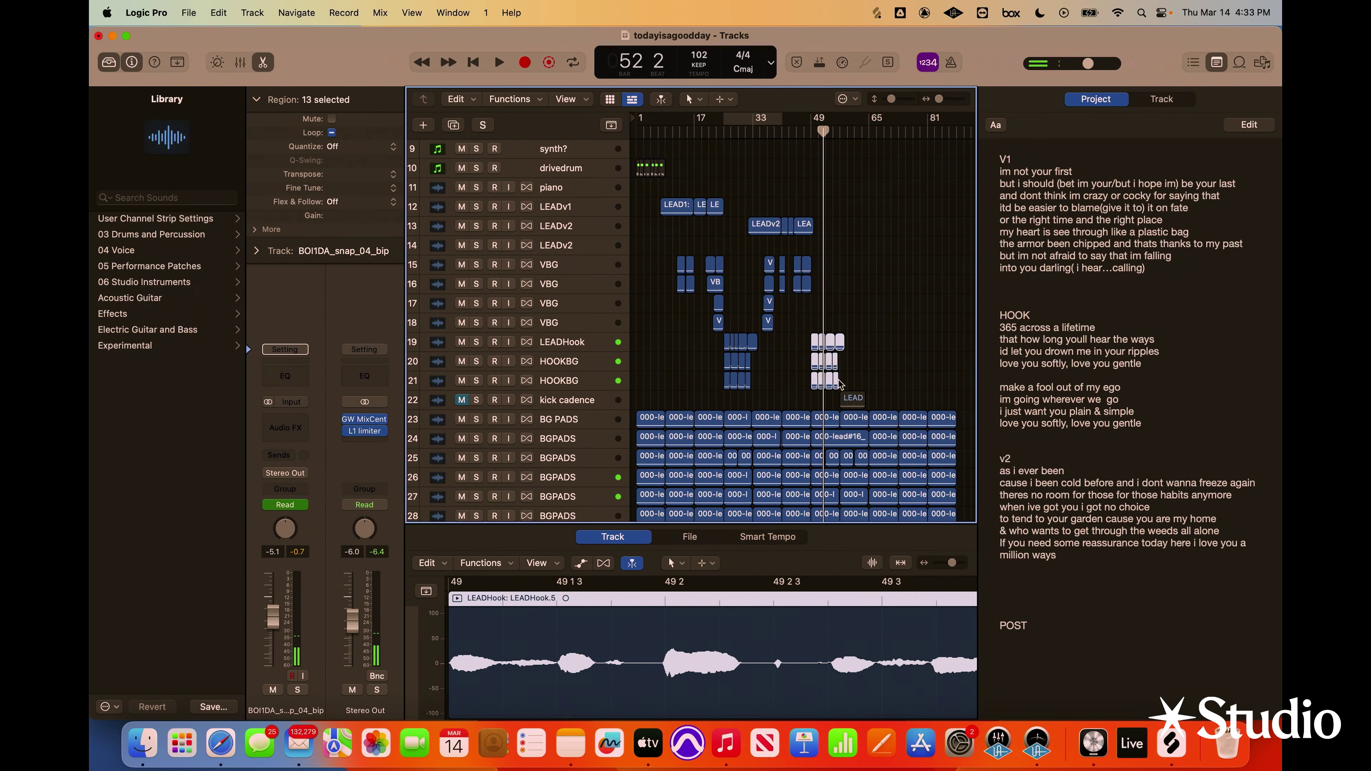
key("Delete")
left_click_drag(785, 393, 726, 340)
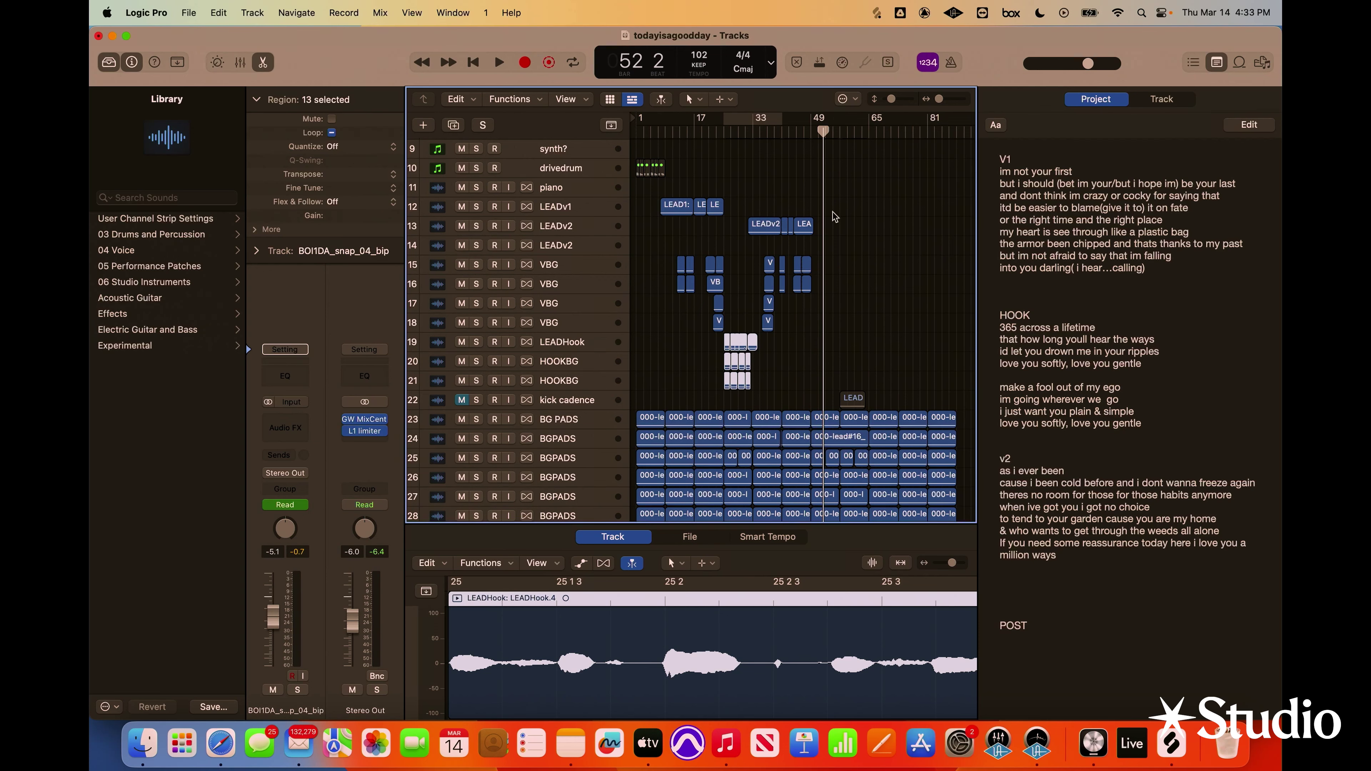
key("super+v")
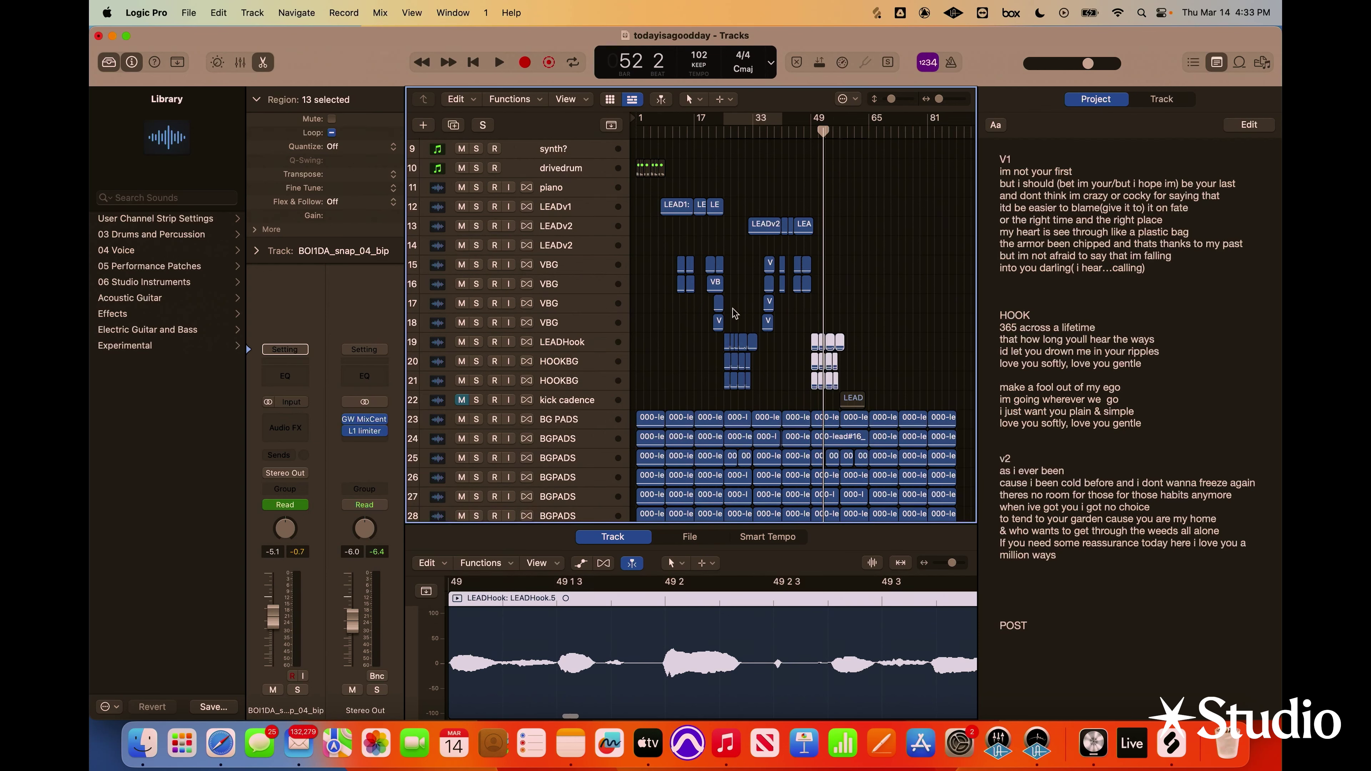